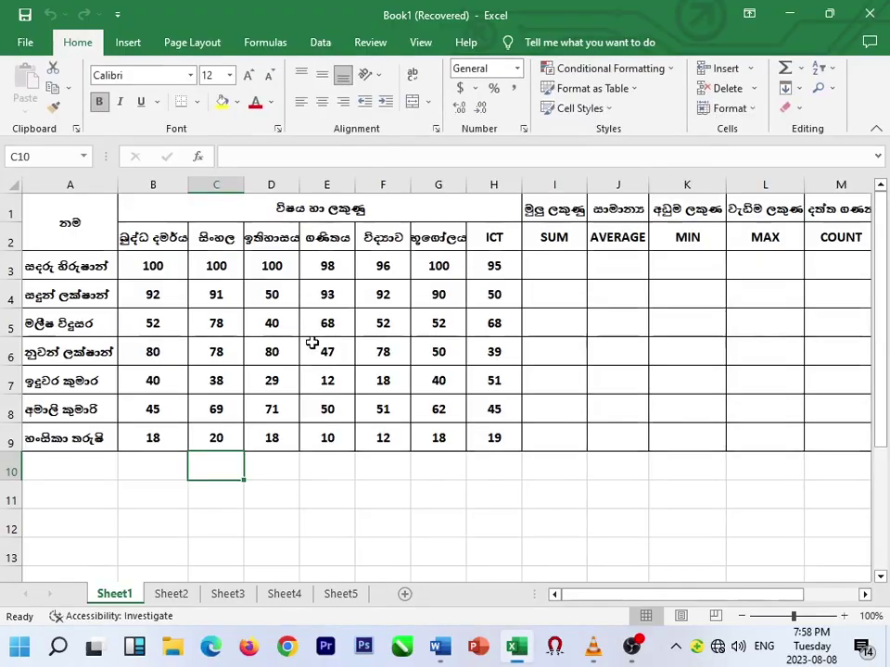
Dismiss the Get Genuine Office pop-up and return to cell C10 below the marks.
click(284, 499)
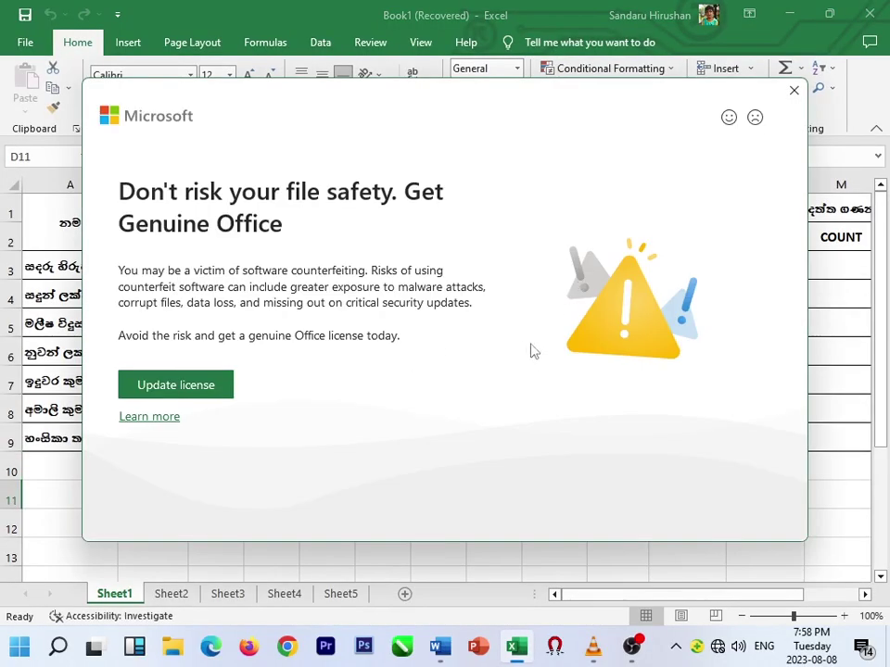
click(794, 90)
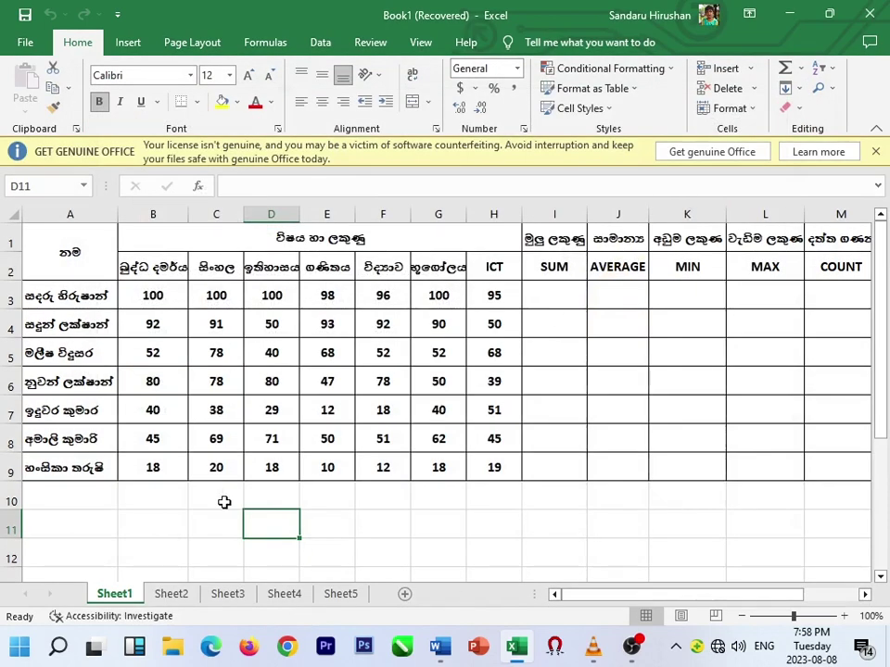
click(224, 503)
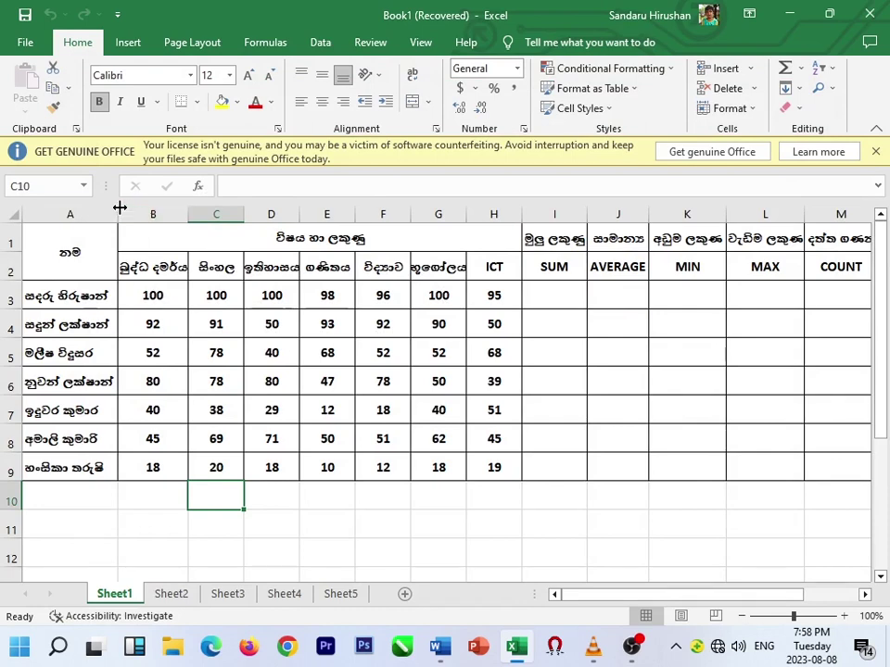
Narrow the student-name column A and zoom the sheet to 130%.
drag(119, 208, 32, 214)
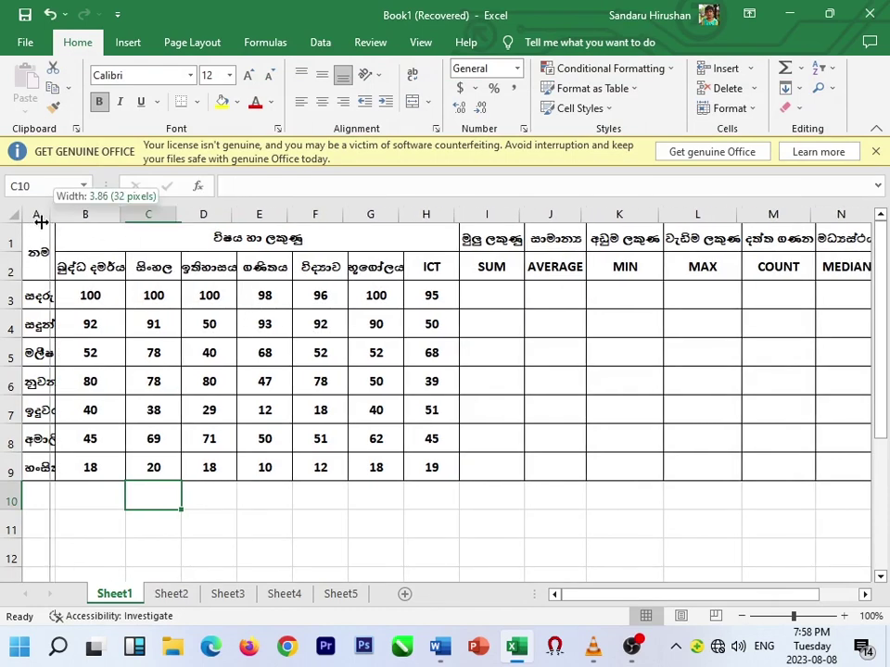
click(844, 618)
click(844, 617)
click(844, 617)
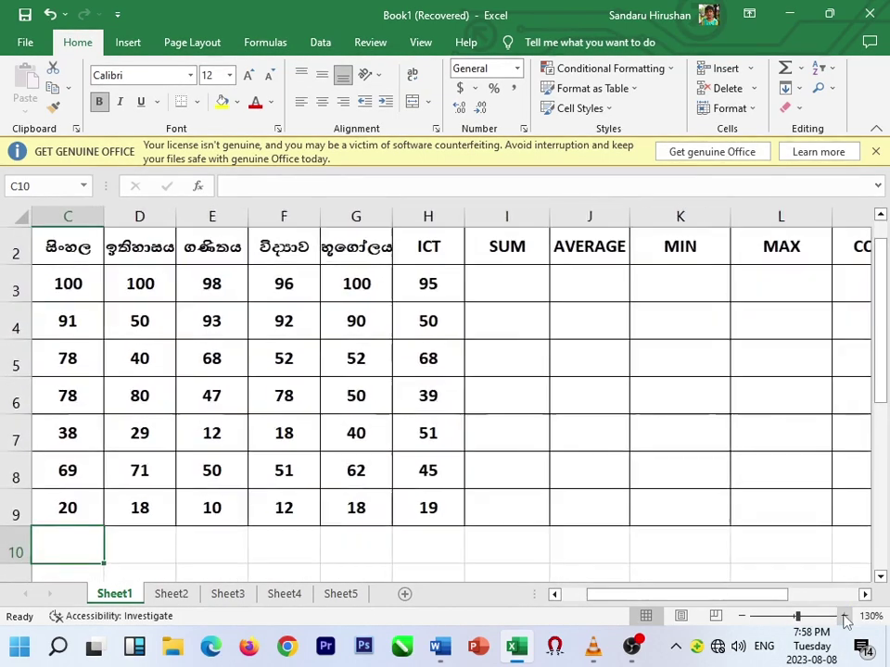
Scroll the view back to column B and select cell I3.
scroll(653, 510, up, 1)
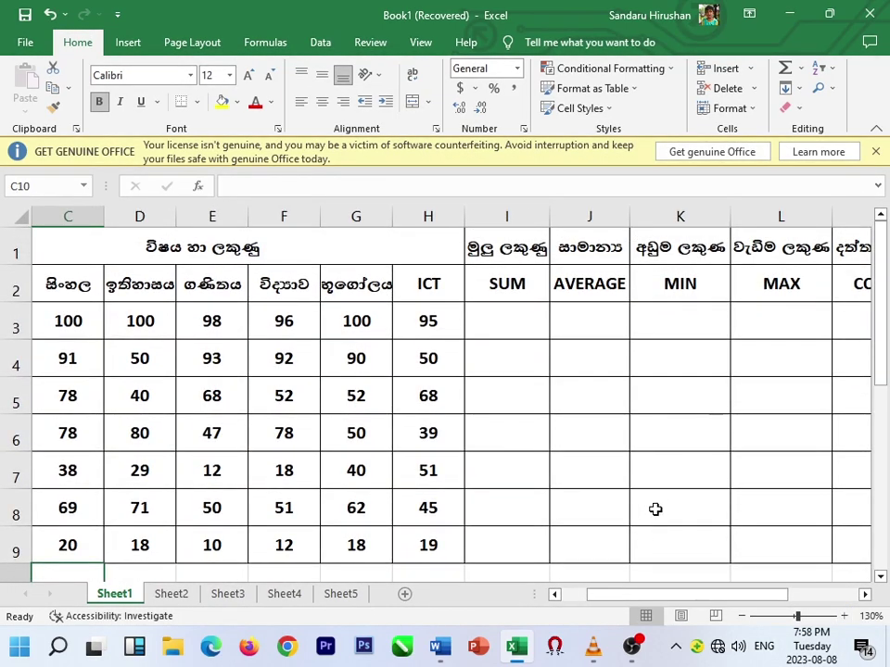
drag(650, 598, 626, 598)
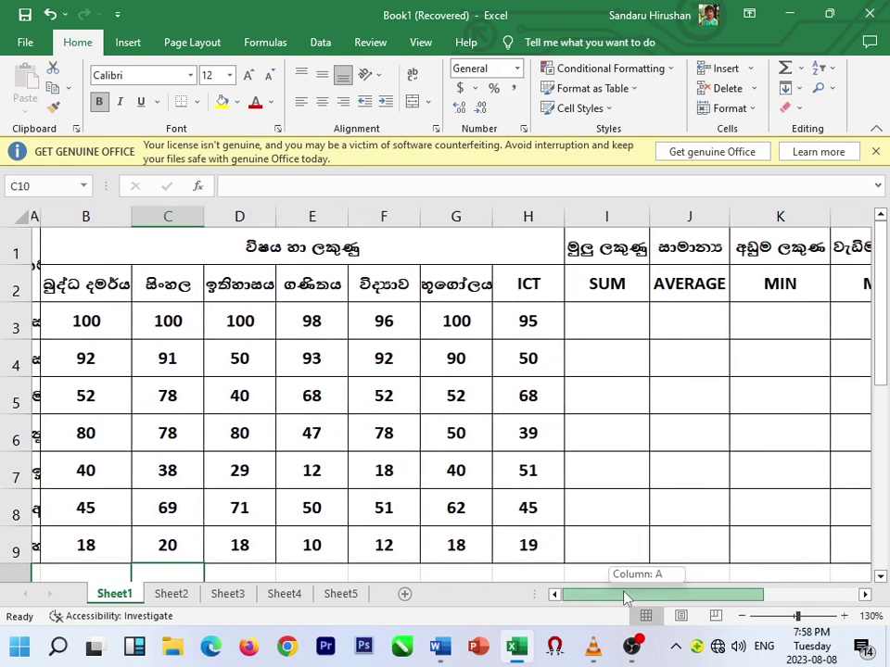
drag(625, 597, 628, 598)
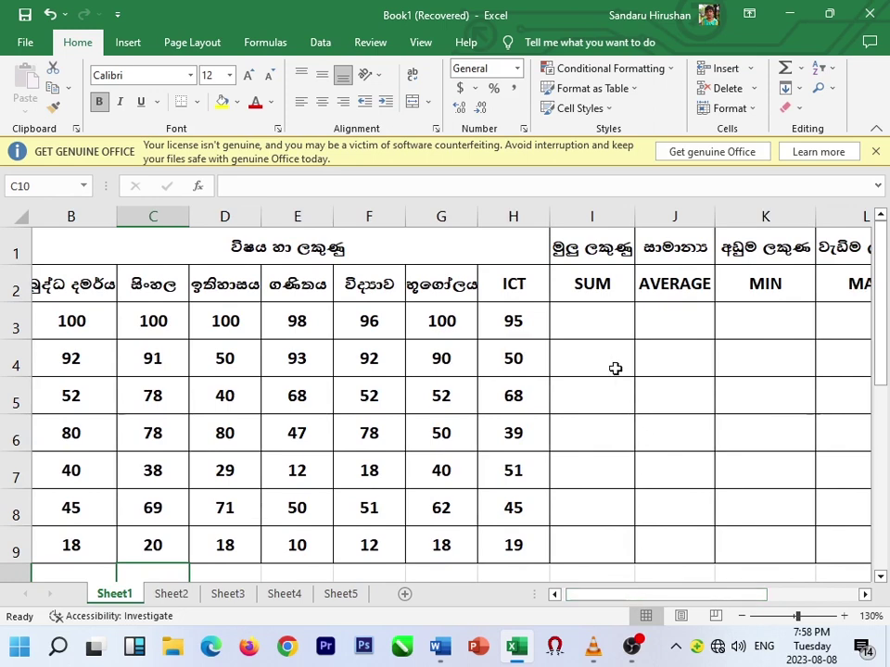
click(600, 322)
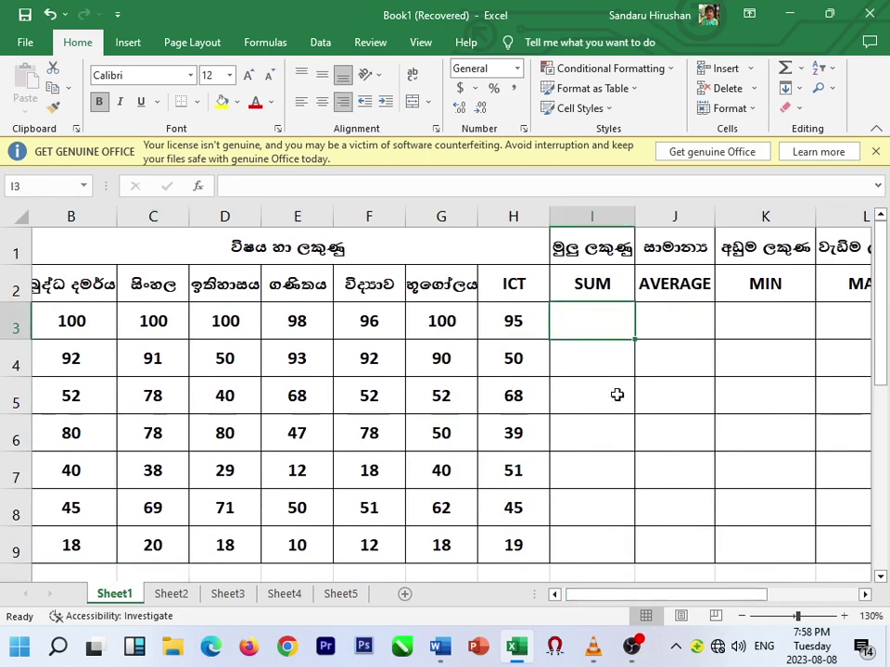
text(=s)
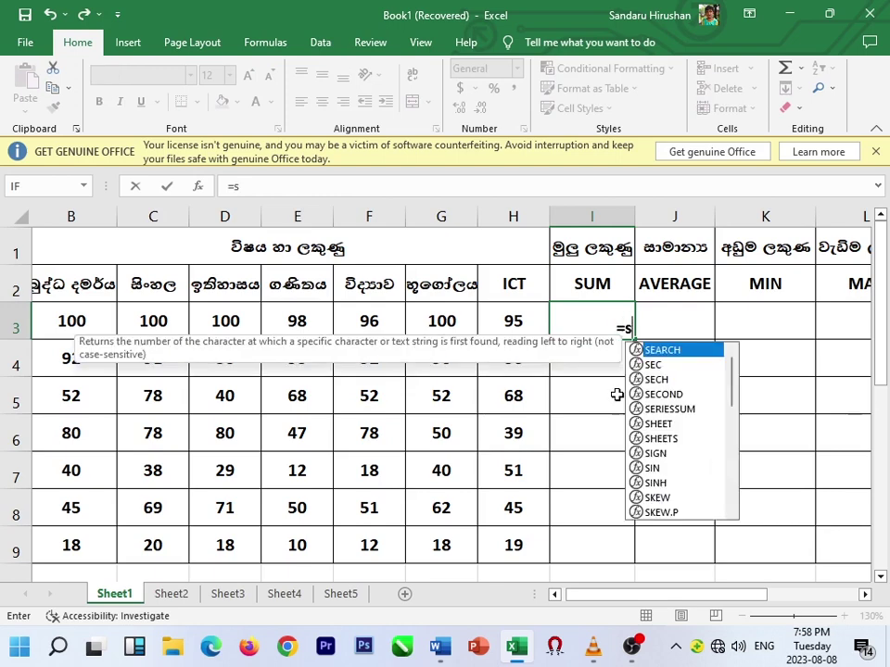
text(u)
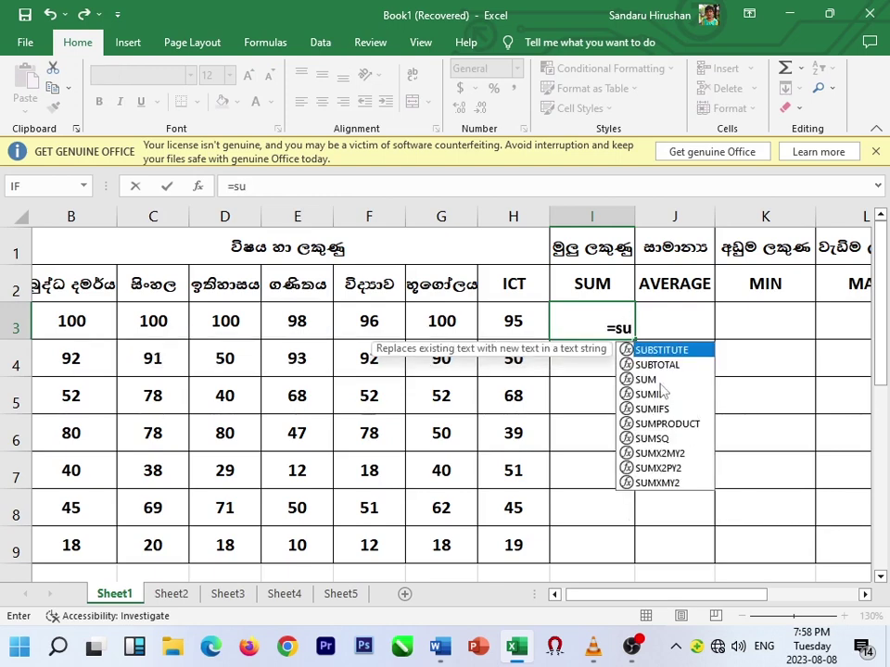
double_click(660, 380)
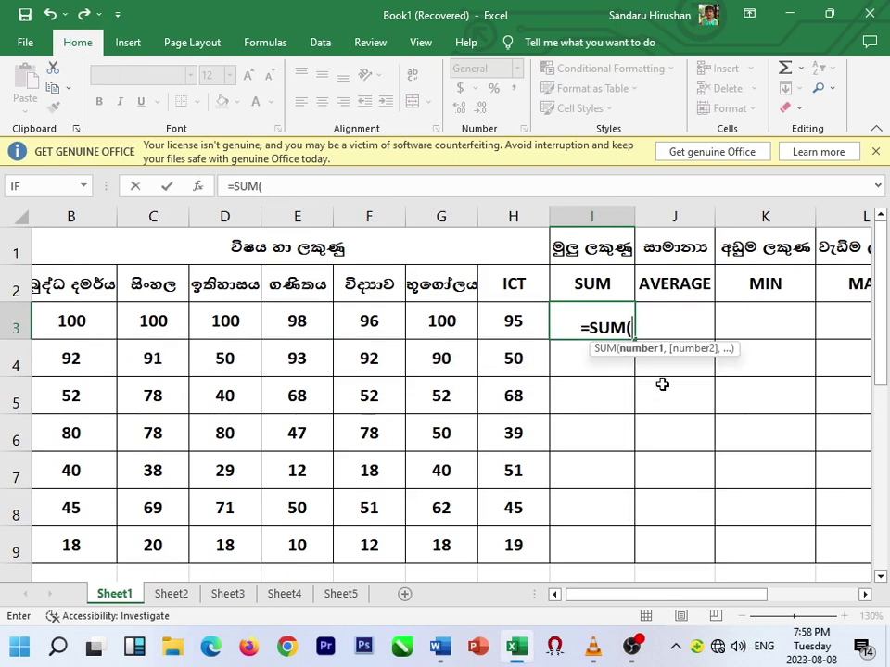
click(91, 325)
key(F8)
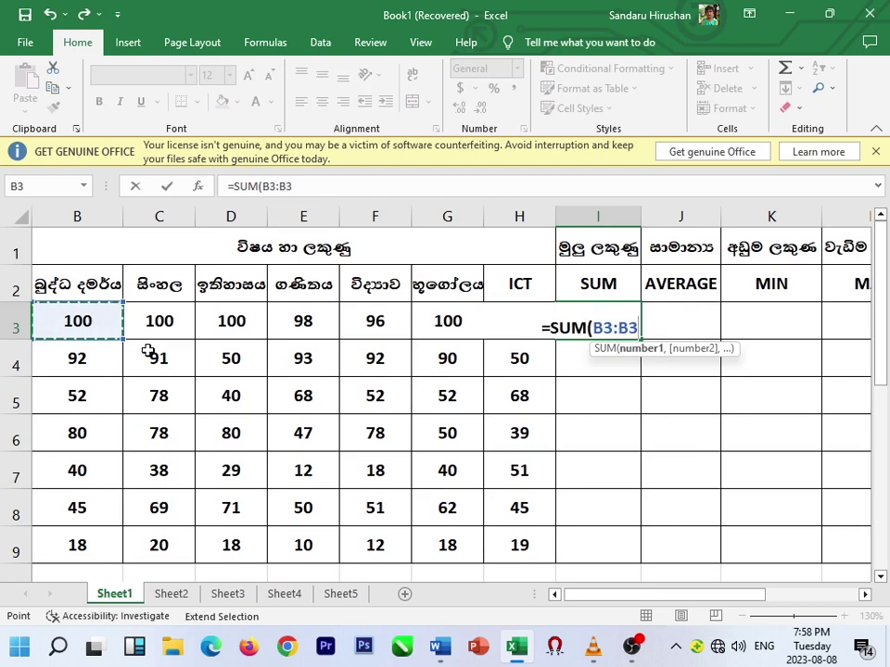
click(501, 322)
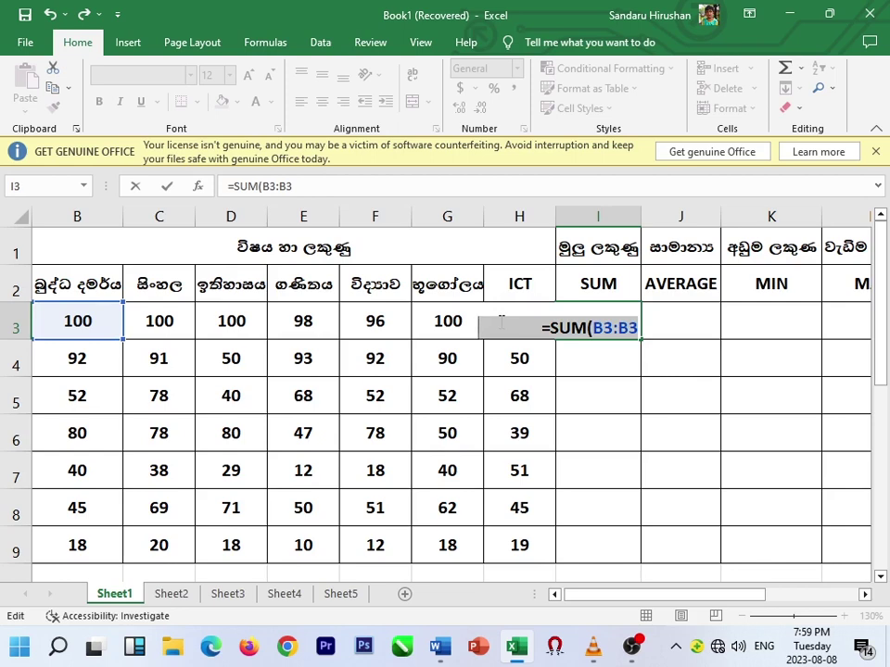
text())
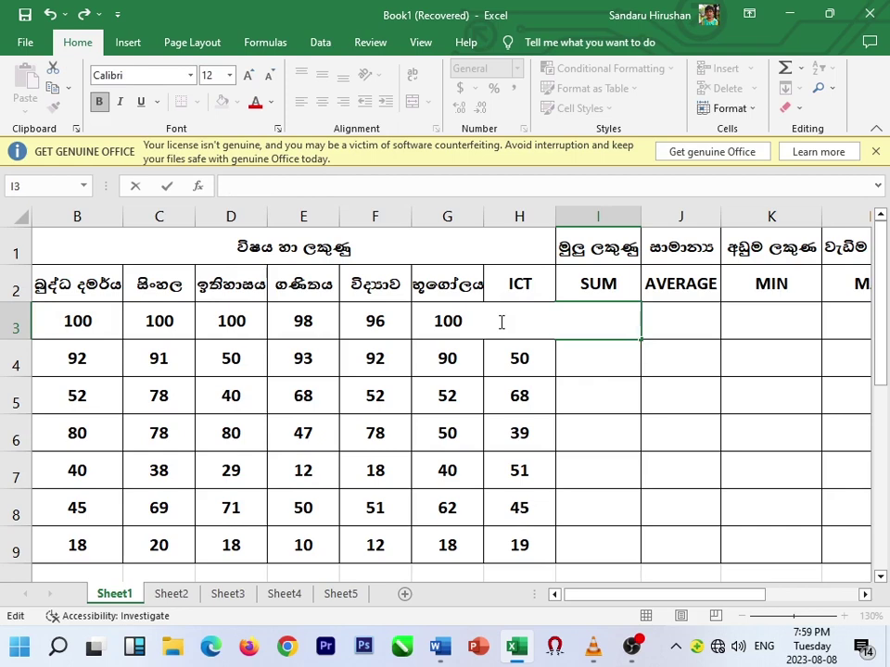
click(603, 393)
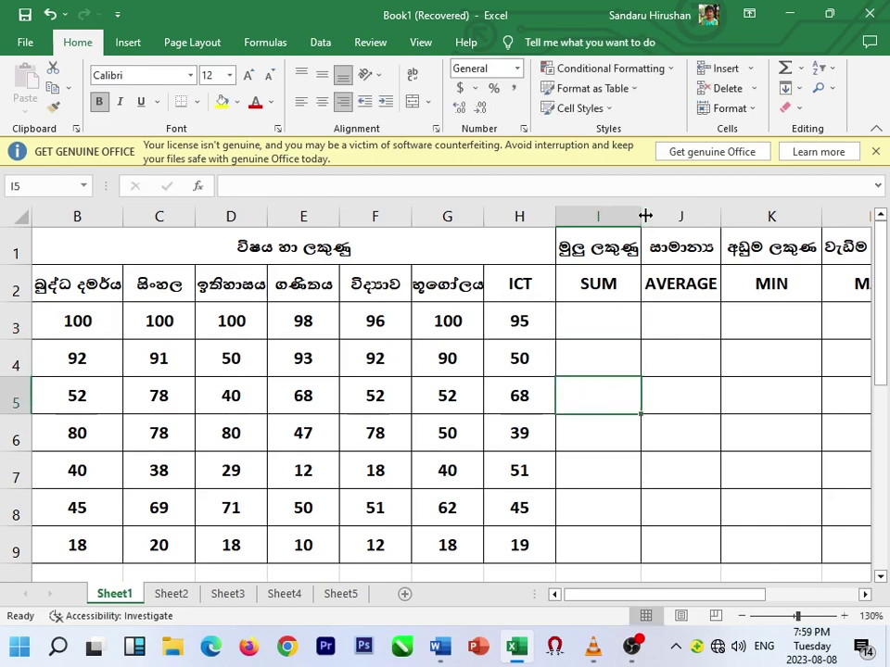
Widen column I and enter =SUM(B3:H3) in I3 for the first student's total.
mouse_move(641, 216)
mouse_down()
mouse_move(677, 216)
mouse_move(689, 206)
mouse_up()
click(624, 324)
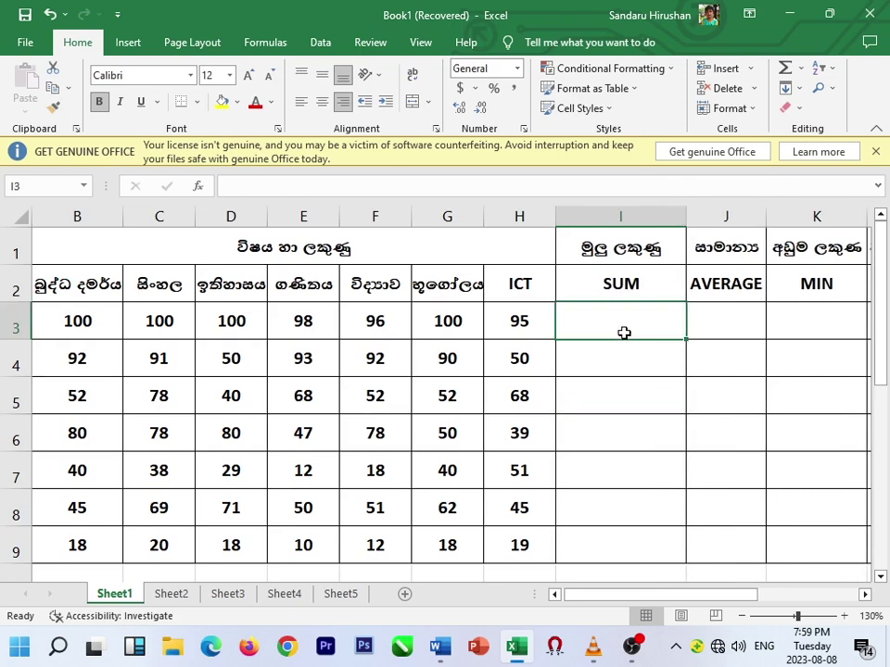
text(=)
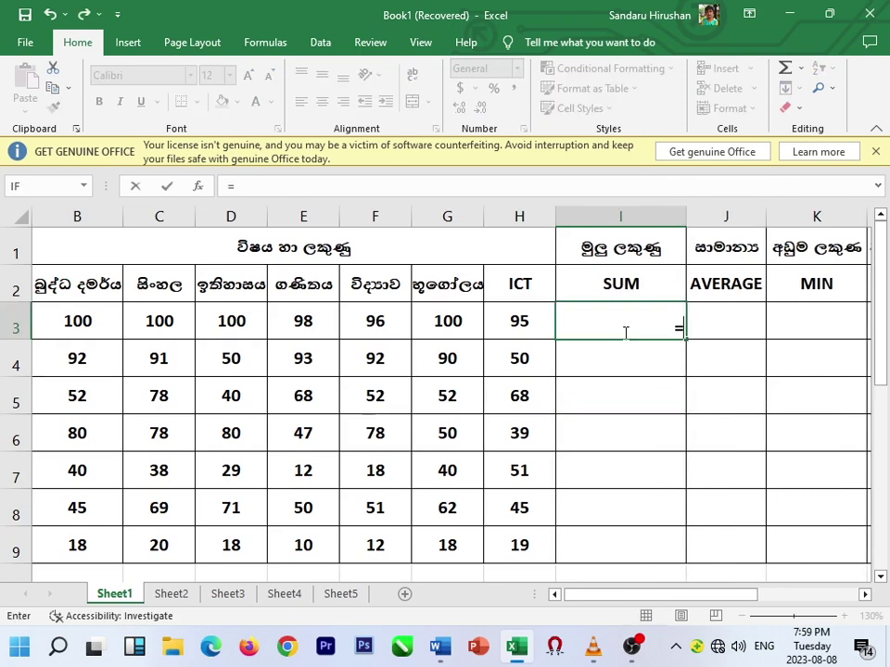
text(su)
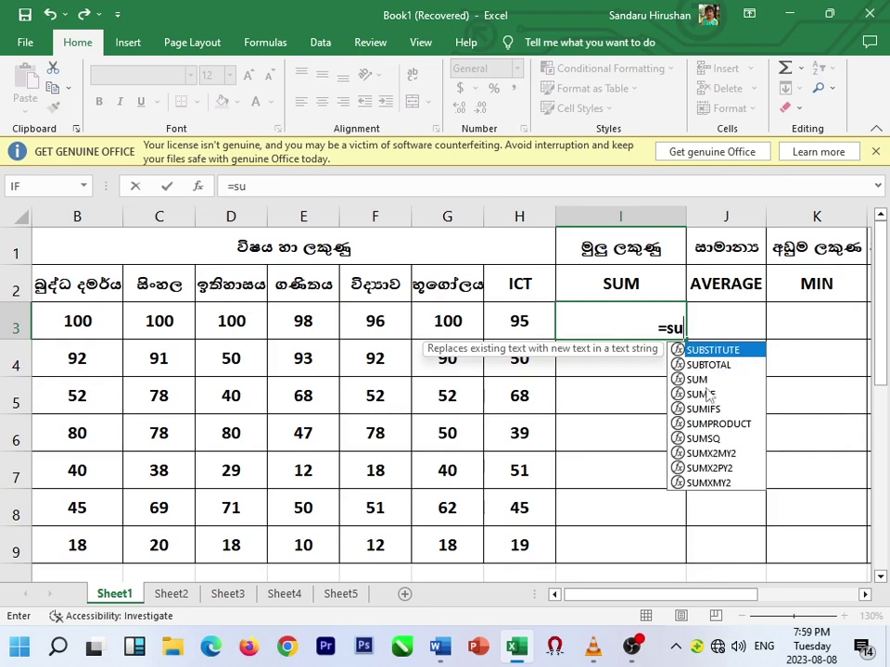
double_click(698, 380)
click(90, 321)
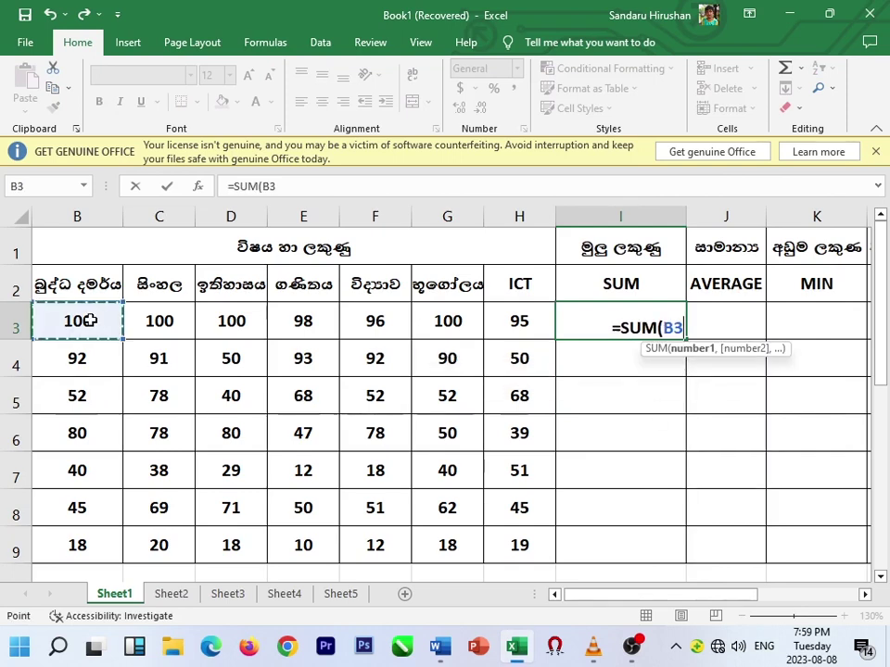
key(F8)
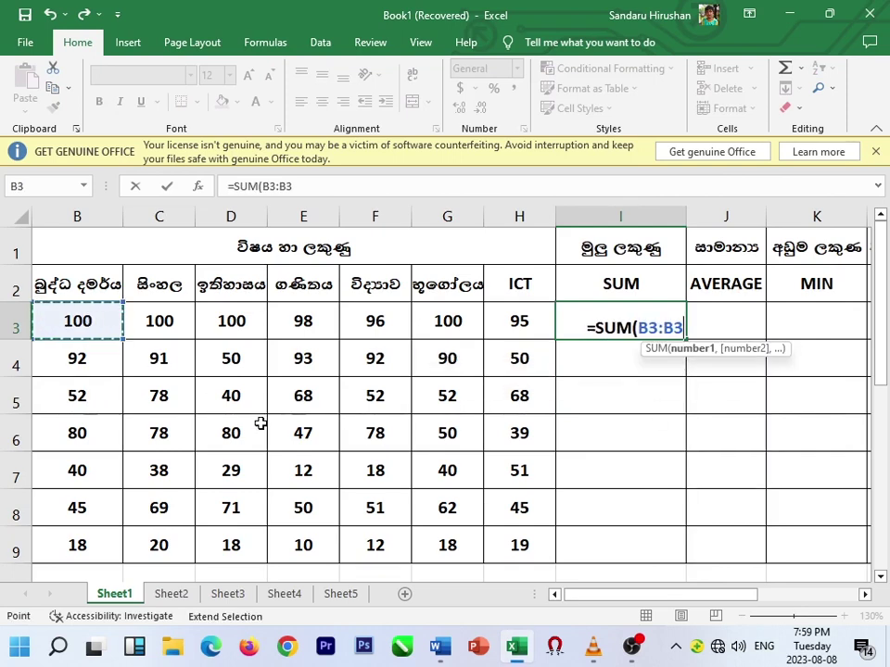
click(507, 332)
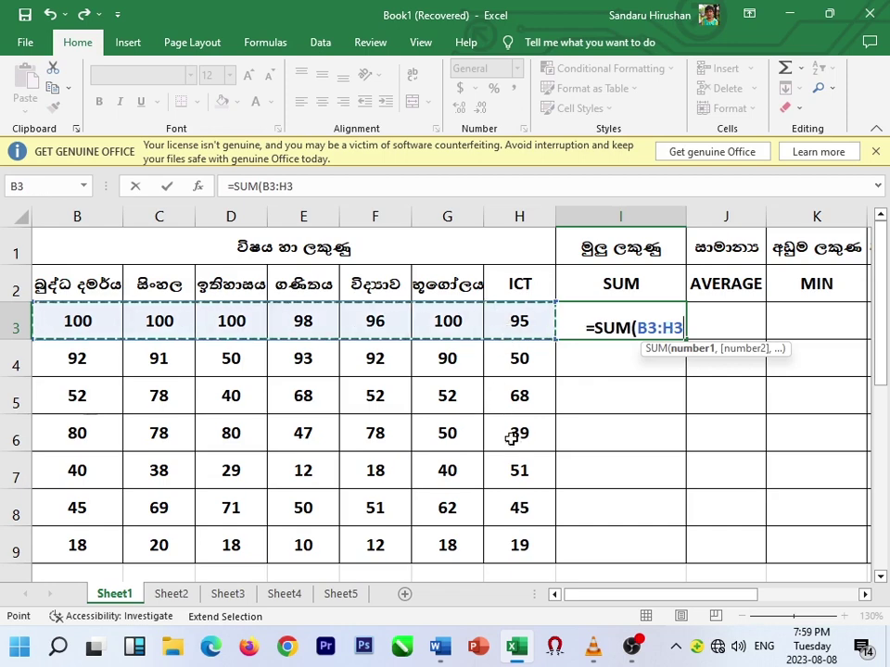
text())
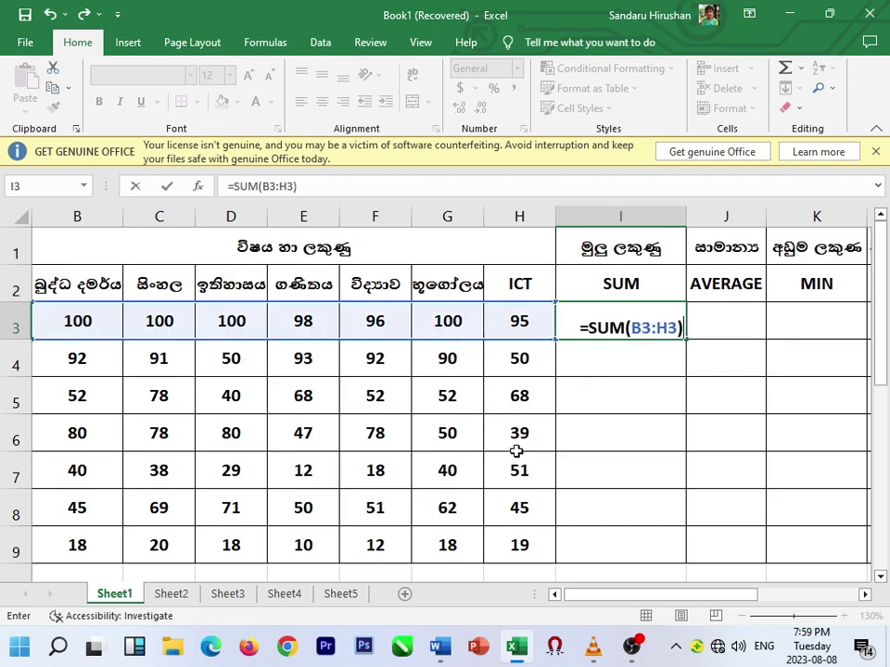
key(Return)
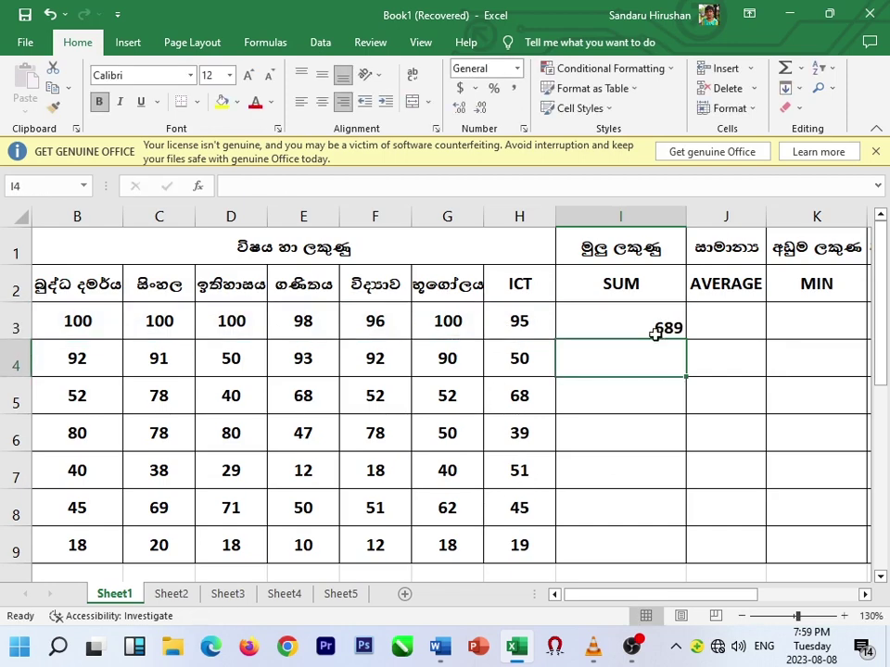
Copy the SUM formula down to I9, giving totals 689, 558, 410, 452, 228, 393, 115.
click(649, 330)
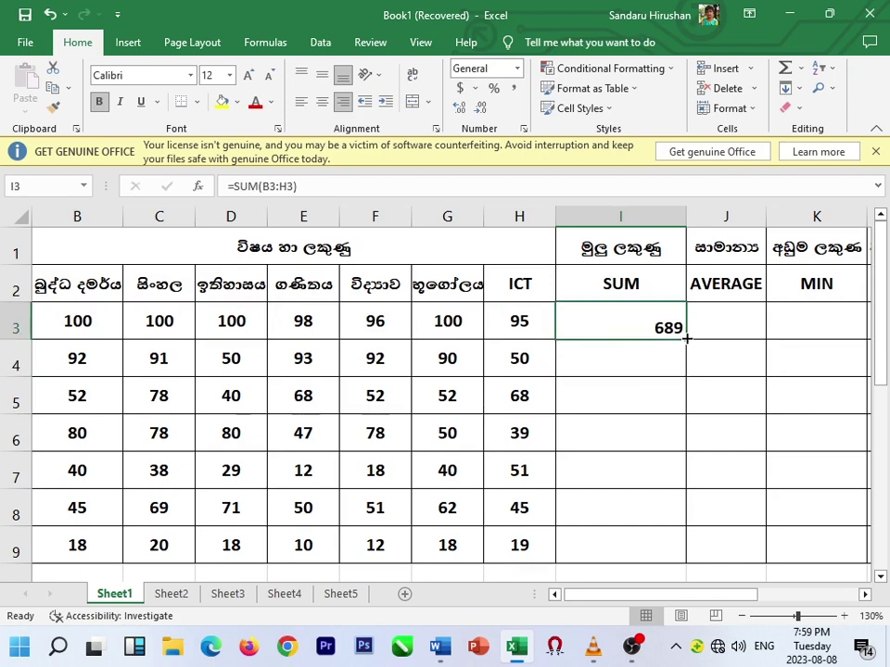
drag(686, 339, 665, 539)
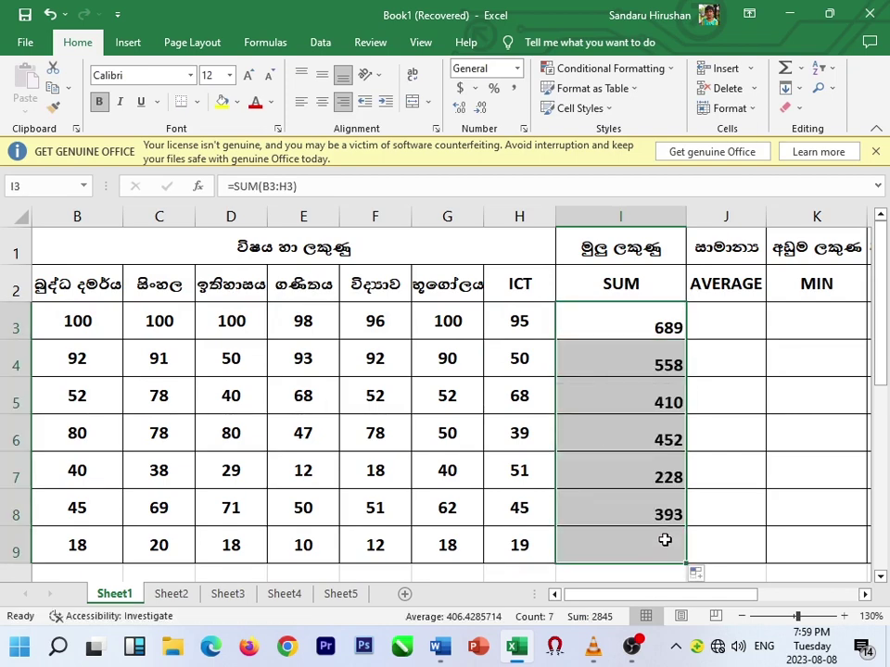
click(737, 471)
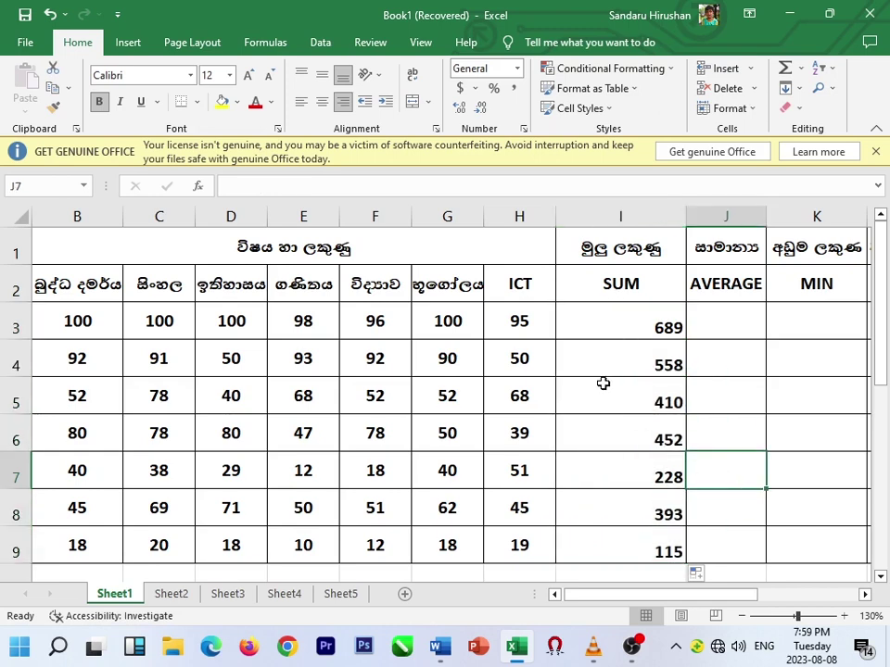
Narrow column I and enter =AVERAGE(B3:H3) in J3, giving 98.4286.
mouse_move(685, 216)
mouse_down()
mouse_move(596, 227)
mouse_move(619, 227)
mouse_up()
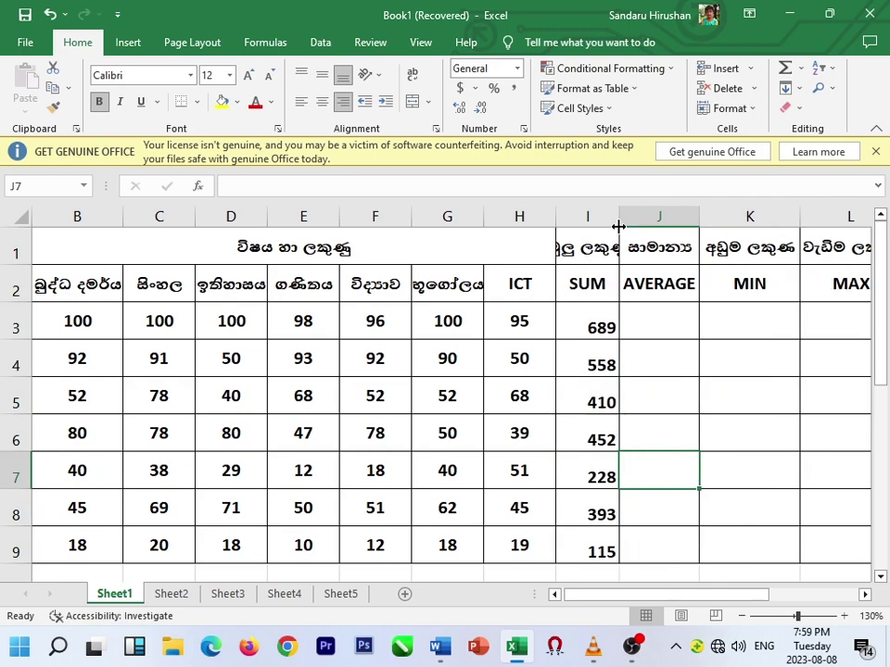
click(660, 321)
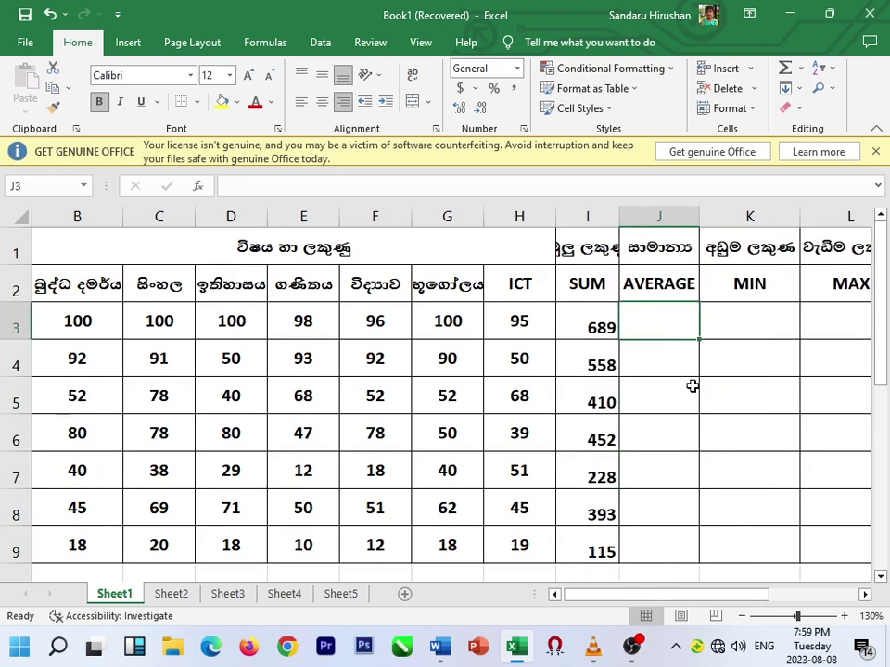
text(=)
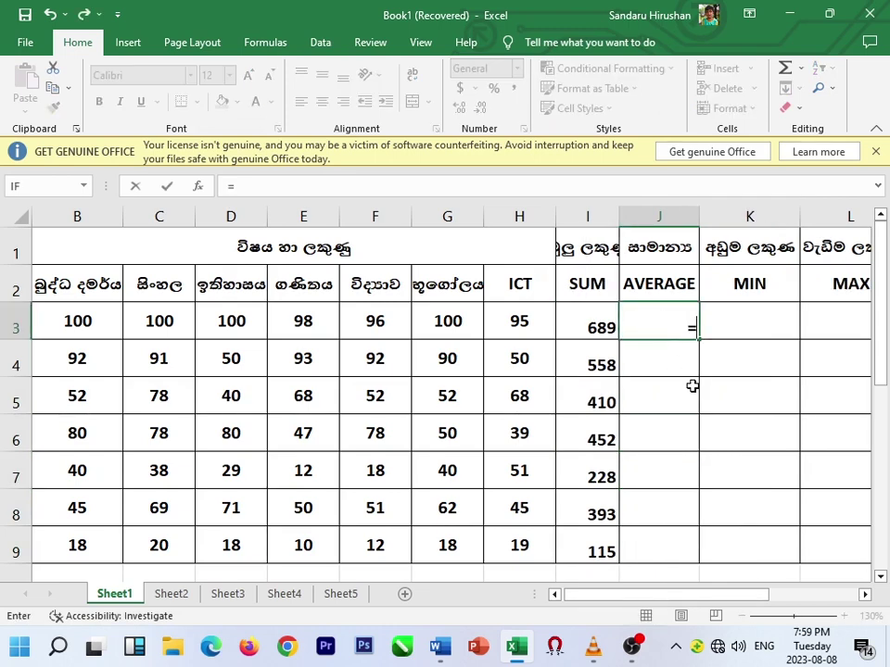
text(av)
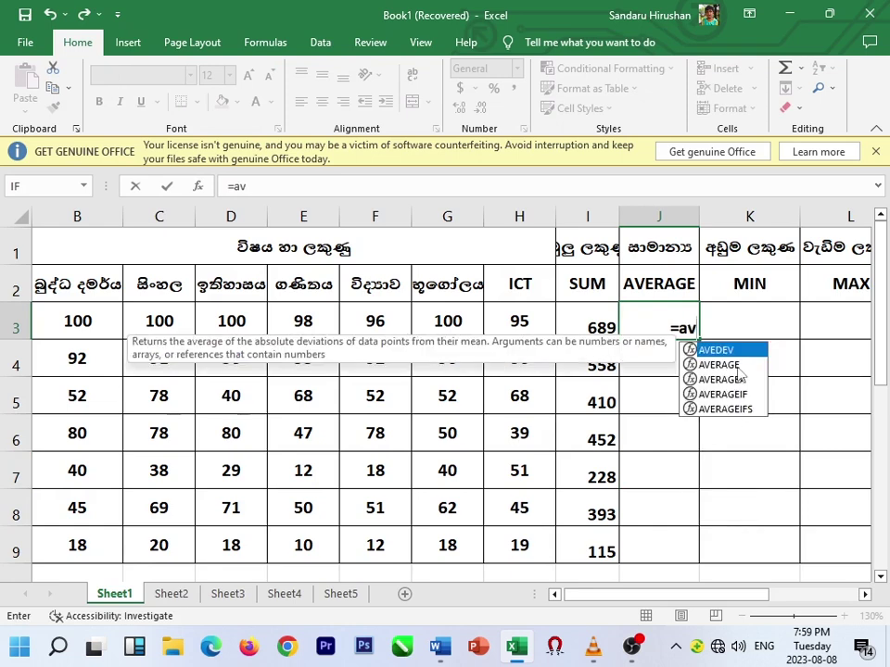
double_click(731, 365)
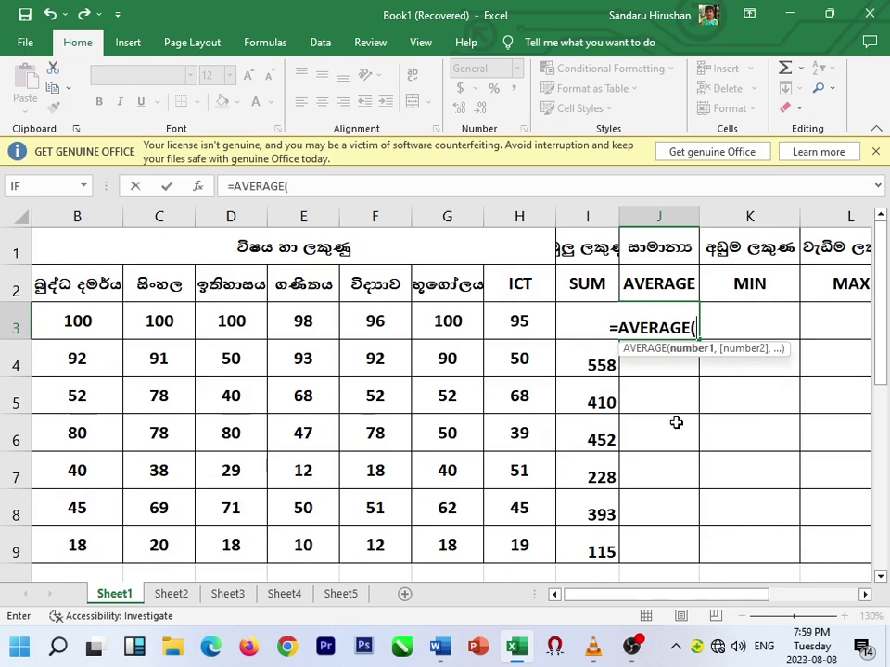
click(111, 324)
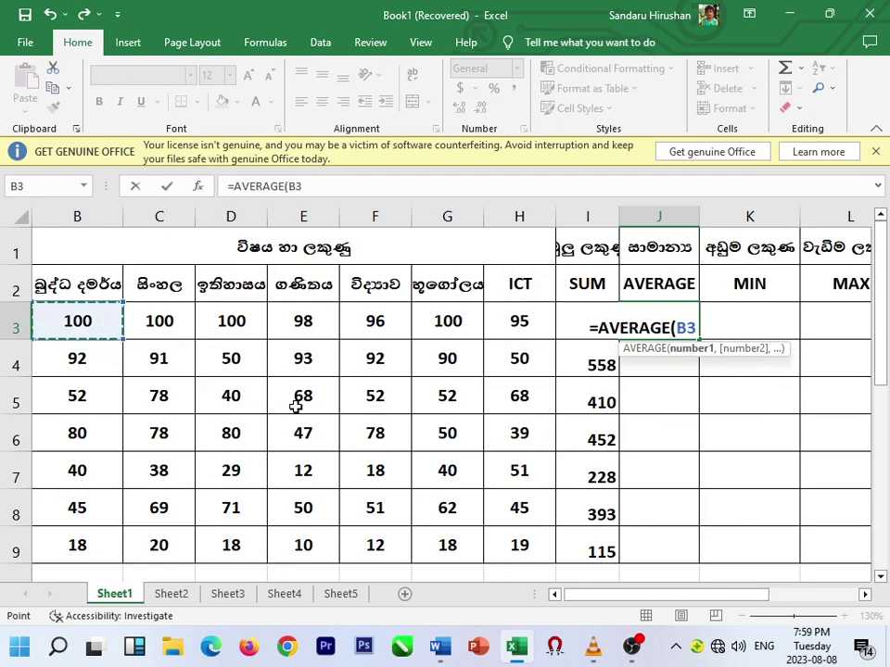
key(F8)
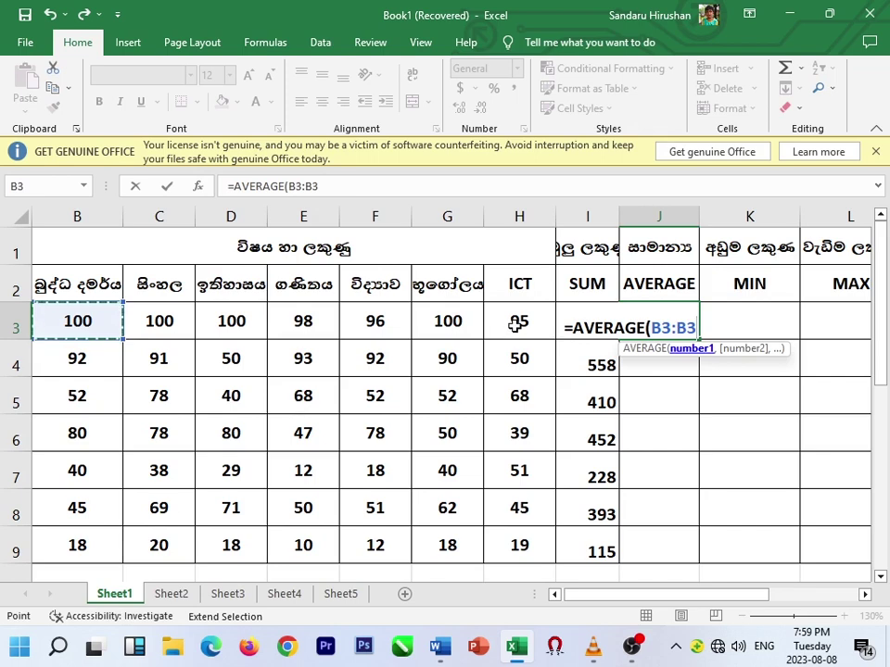
click(516, 322)
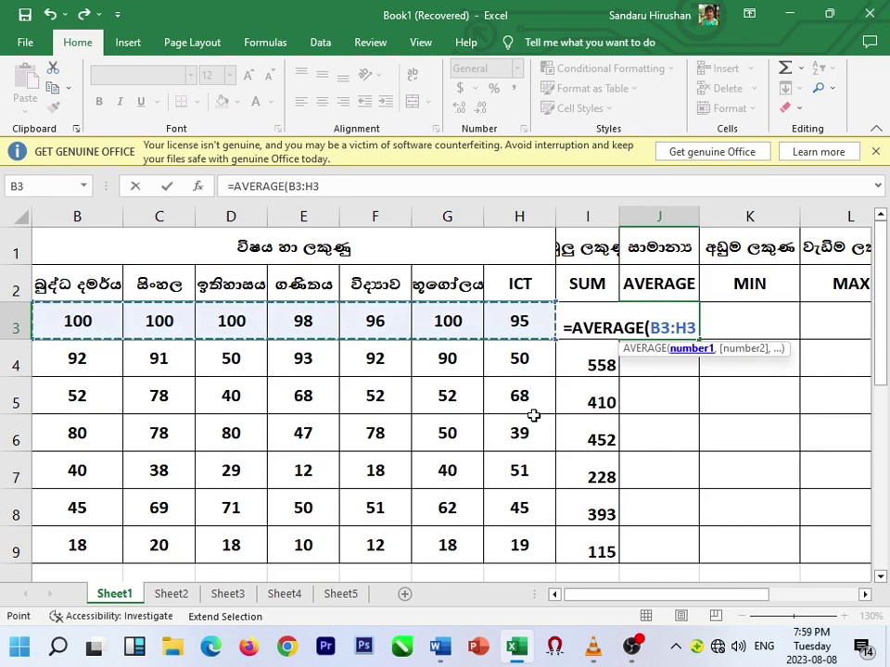
text())
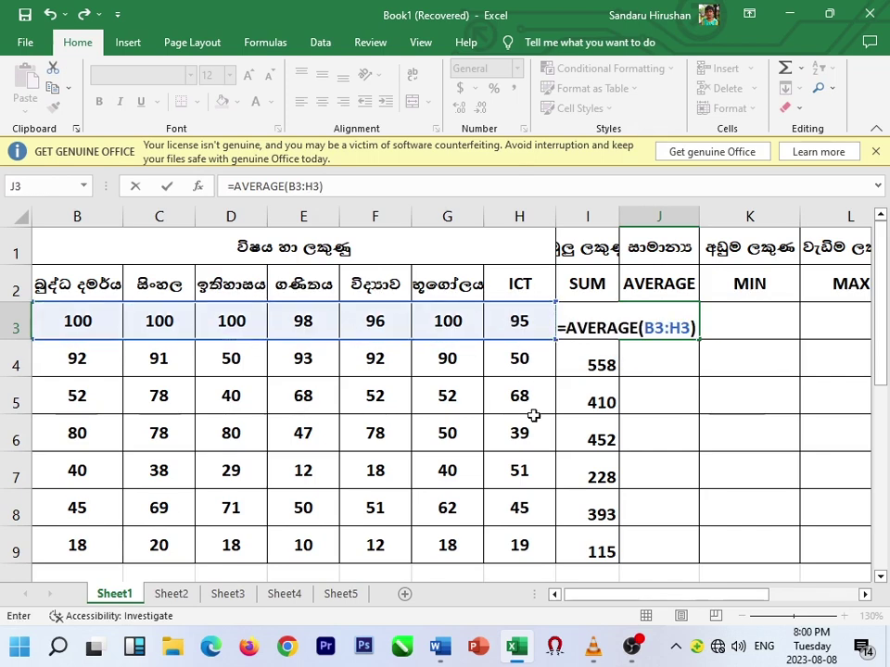
key(Return)
click(668, 329)
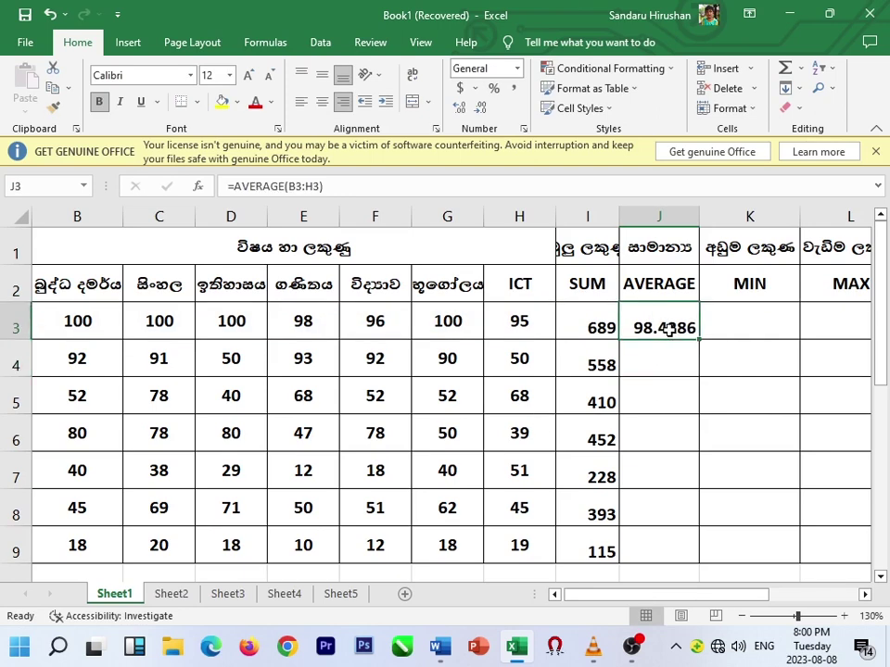
Dismiss the license warning, show J3 to one decimal, and copy the averages to J9.
click(875, 152)
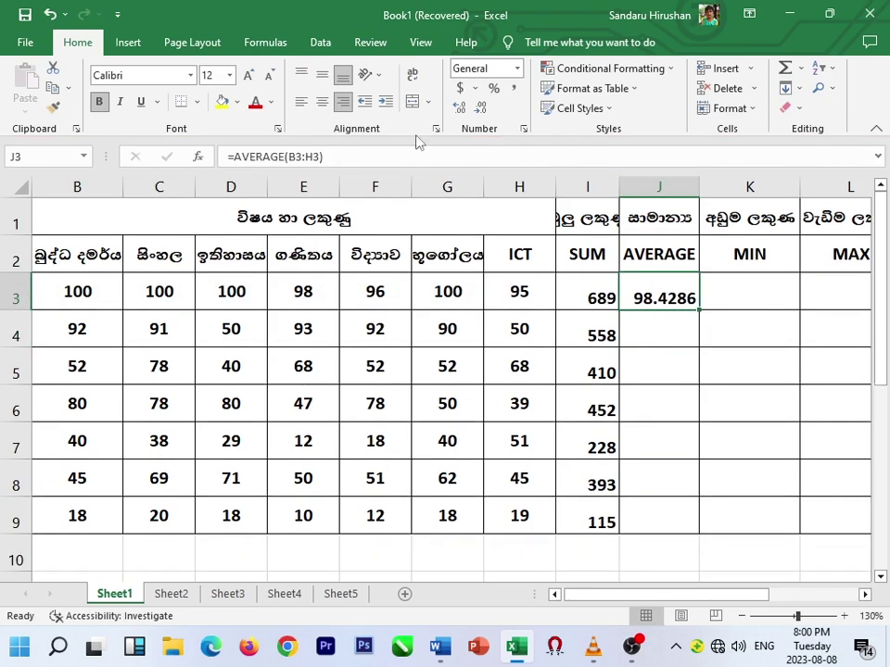
click(482, 108)
click(481, 108)
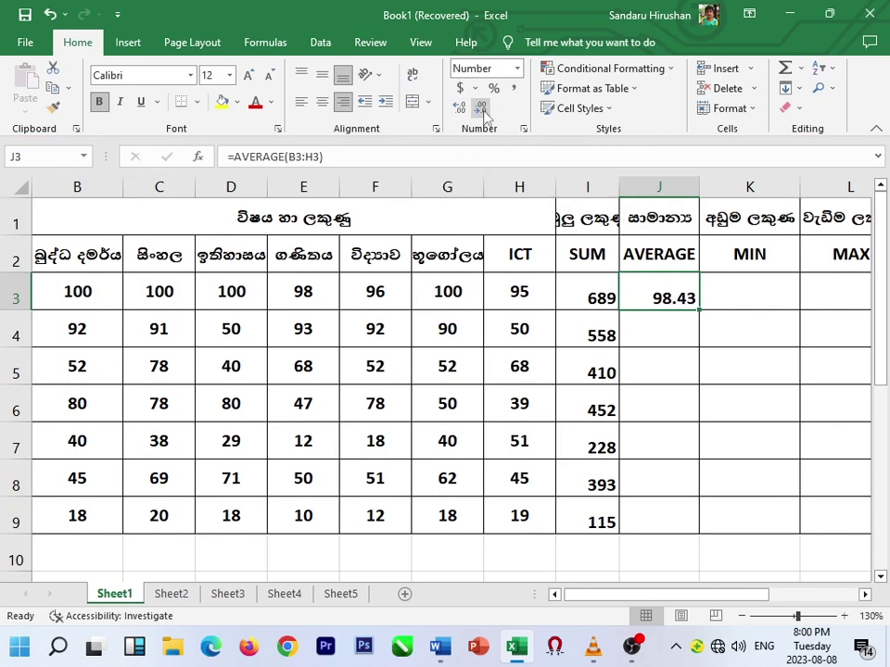
click(481, 109)
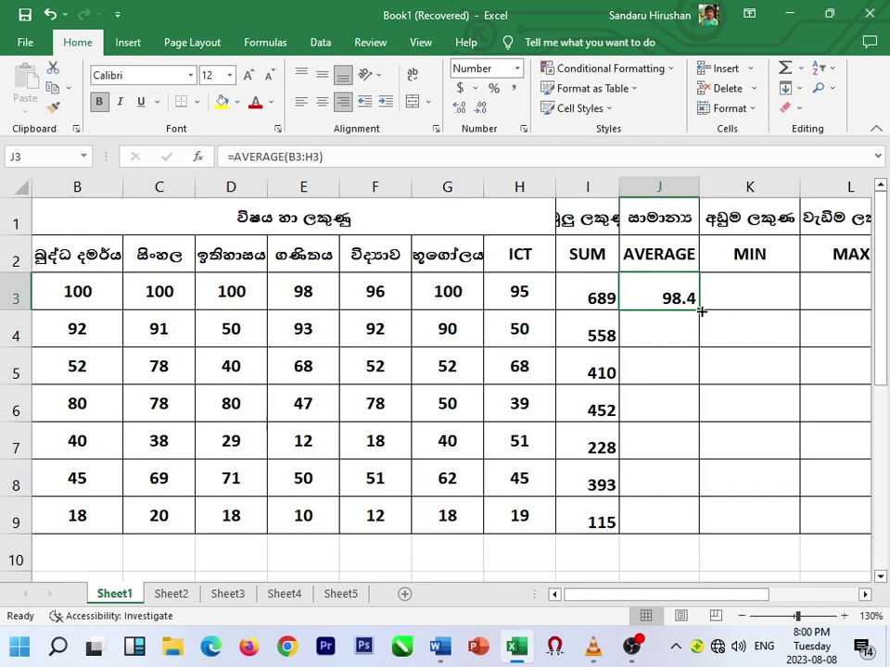
drag(702, 313, 691, 519)
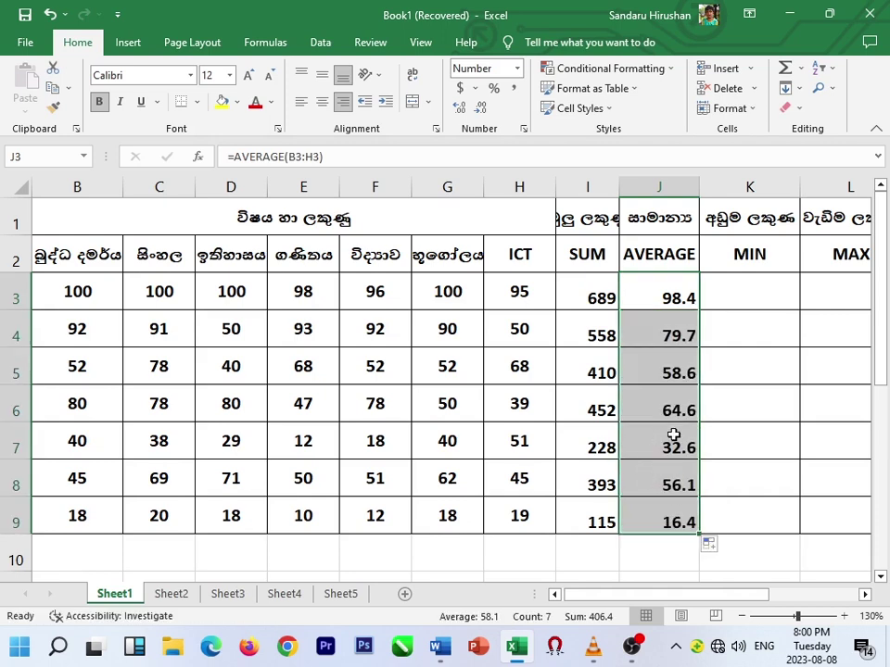
click(740, 285)
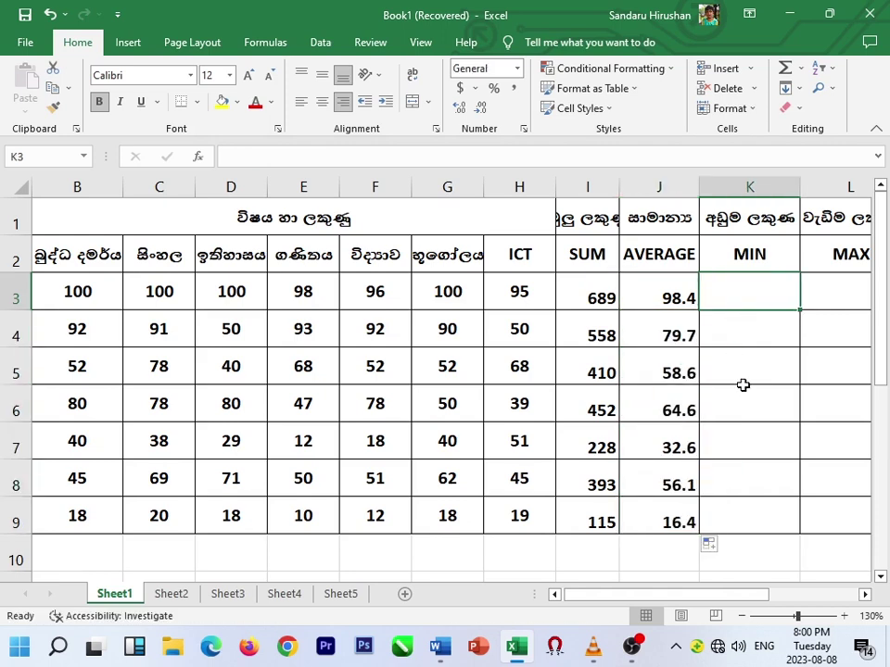
Enter =MIN(B3:H3) in K3 for the first student's lowest mark.
text(=)
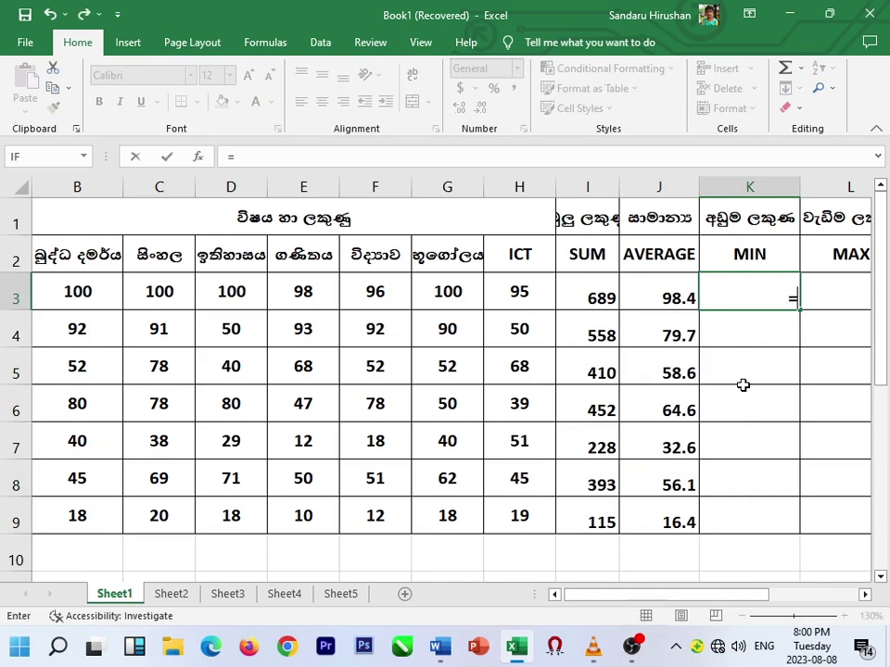
text(min)
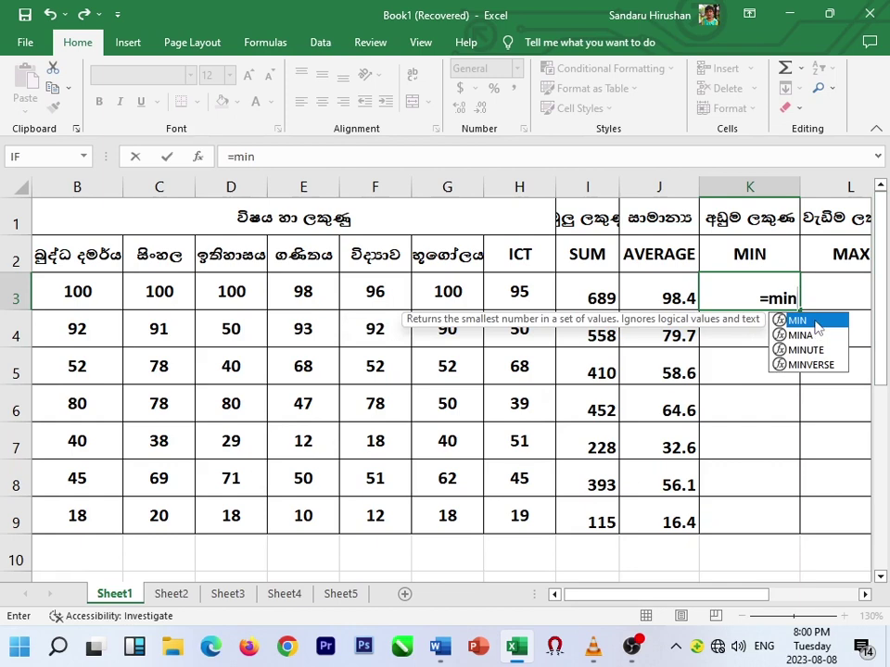
double_click(814, 321)
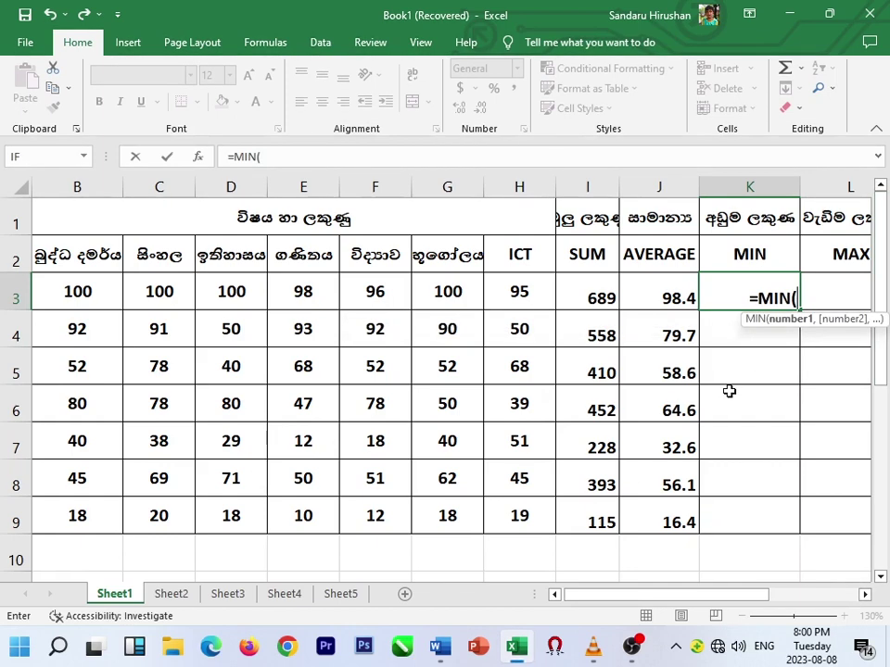
click(106, 291)
key(F8)
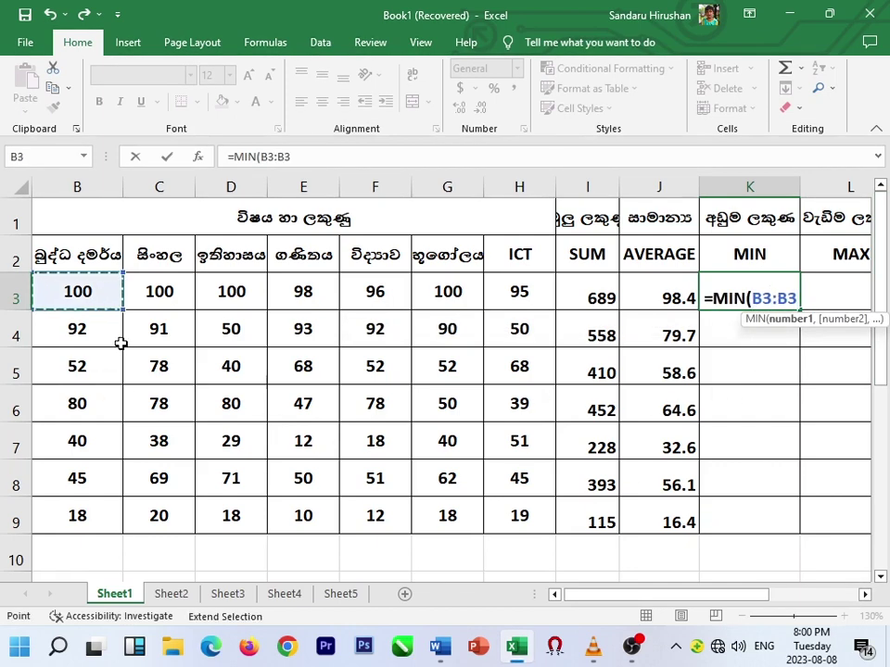
click(500, 297)
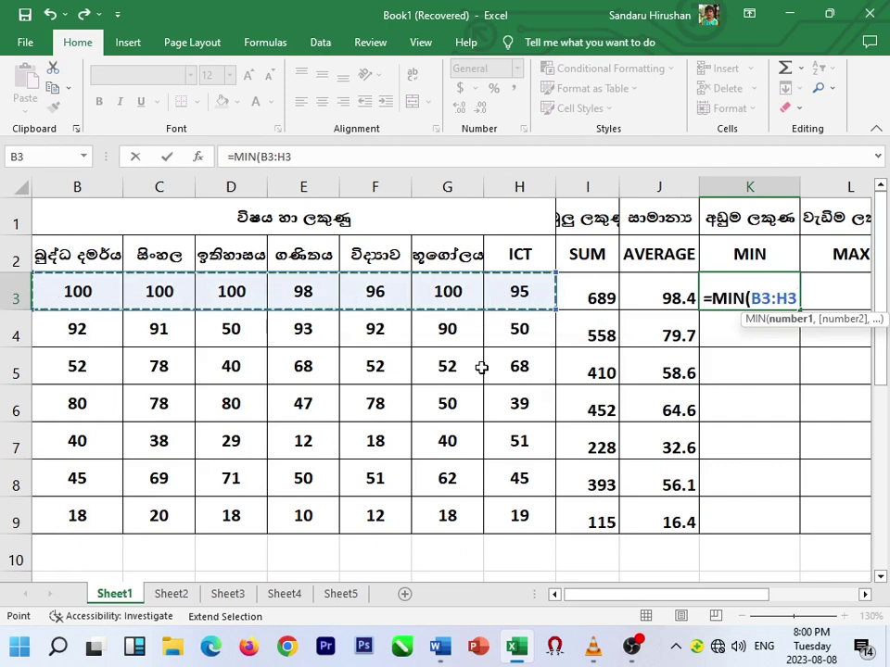
text())
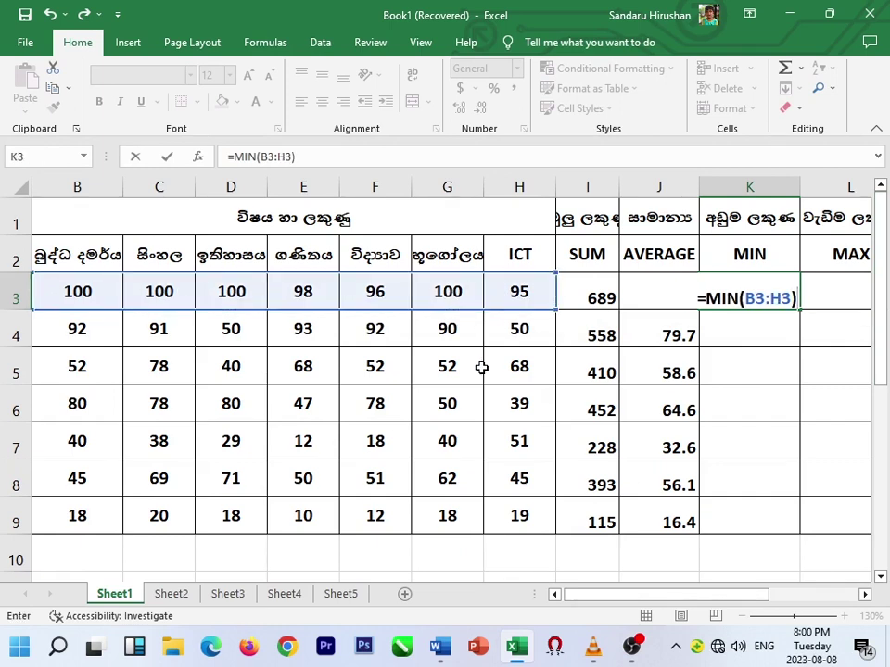
key(Return)
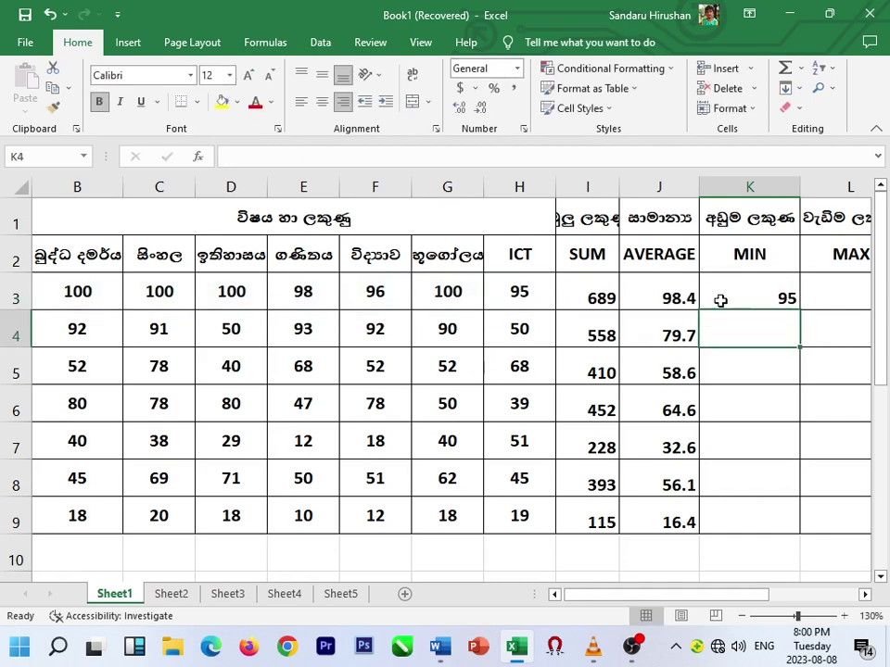
Copy the MIN formula down to K9 (95, 50, 40, 39, 12, 45, 10) and check the results.
click(745, 295)
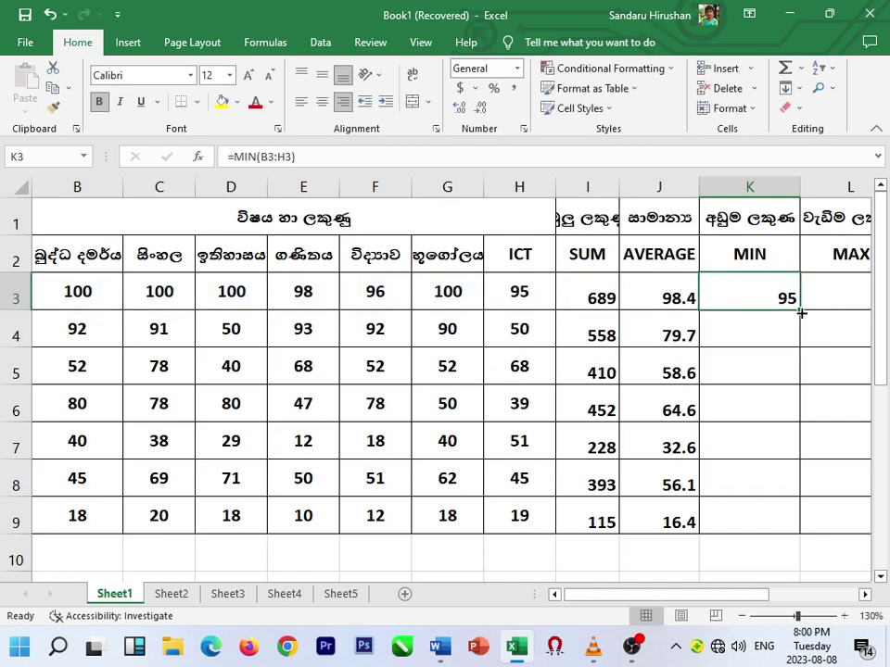
drag(801, 315, 771, 525)
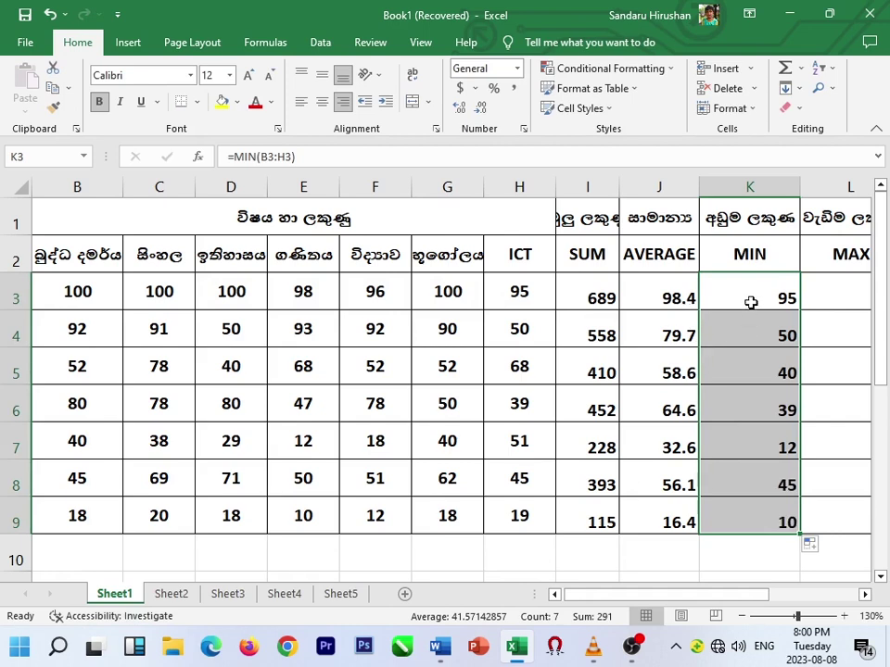
click(495, 296)
click(772, 295)
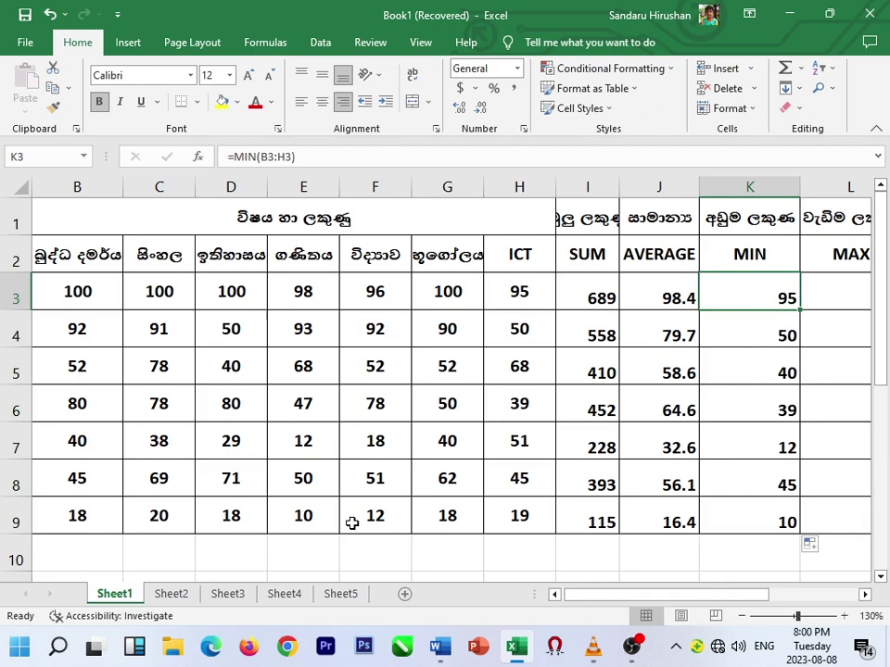
click(304, 521)
click(764, 517)
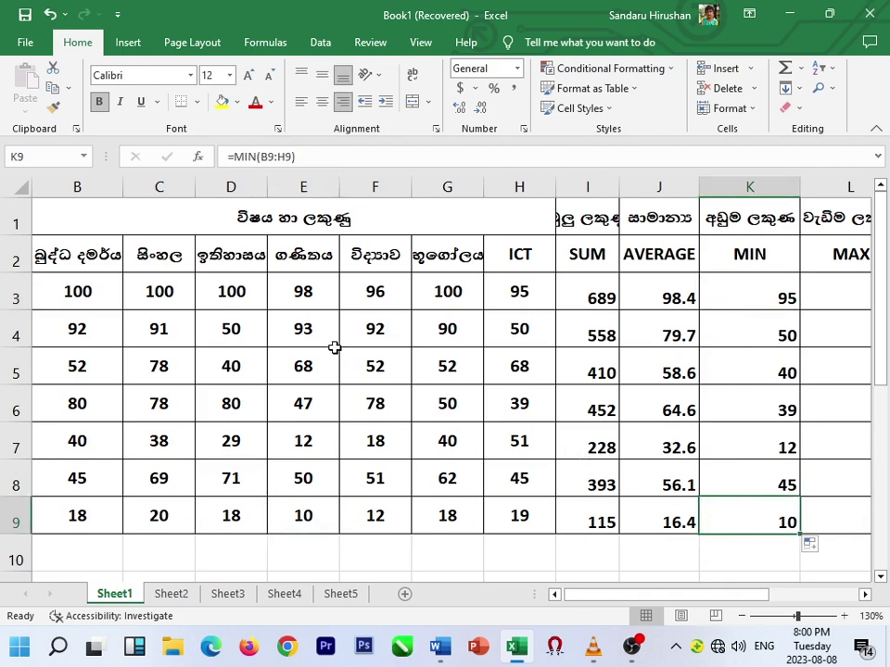
Narrow columns B through K so the MAX, COUNT, MEDIAN and MODE headings fit on screen.
drag(196, 189, 169, 190)
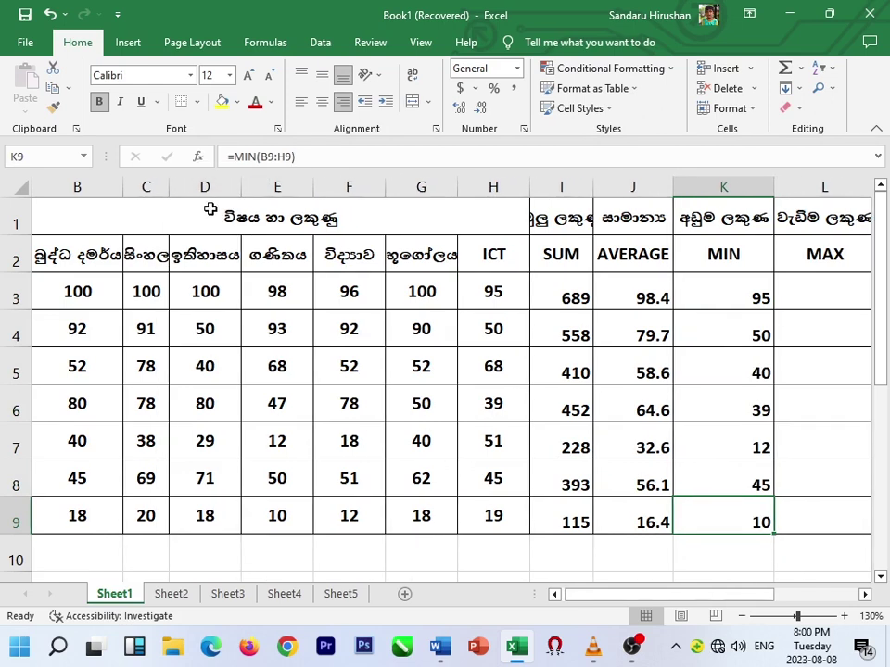
drag(241, 191, 222, 213)
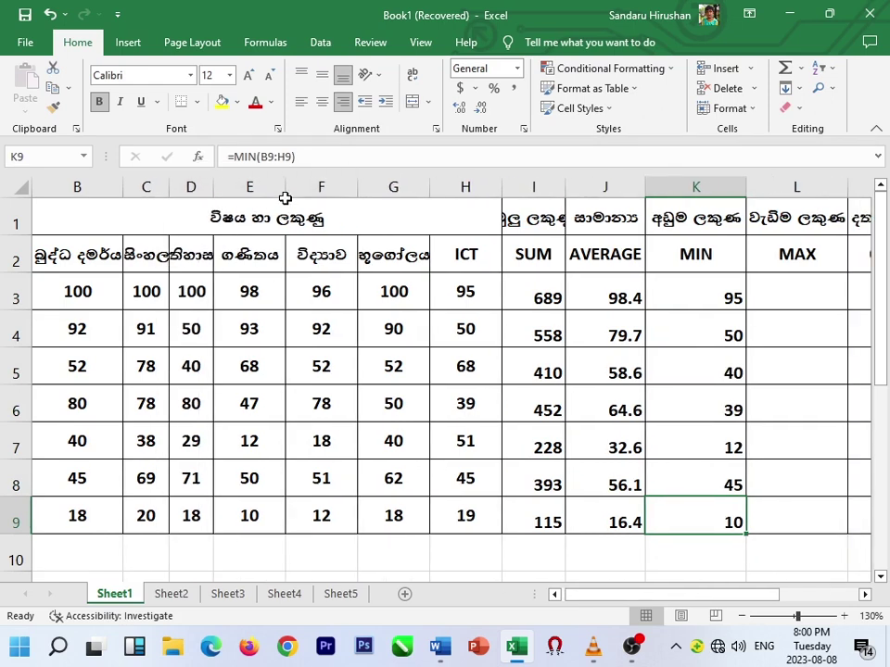
drag(286, 198, 256, 213)
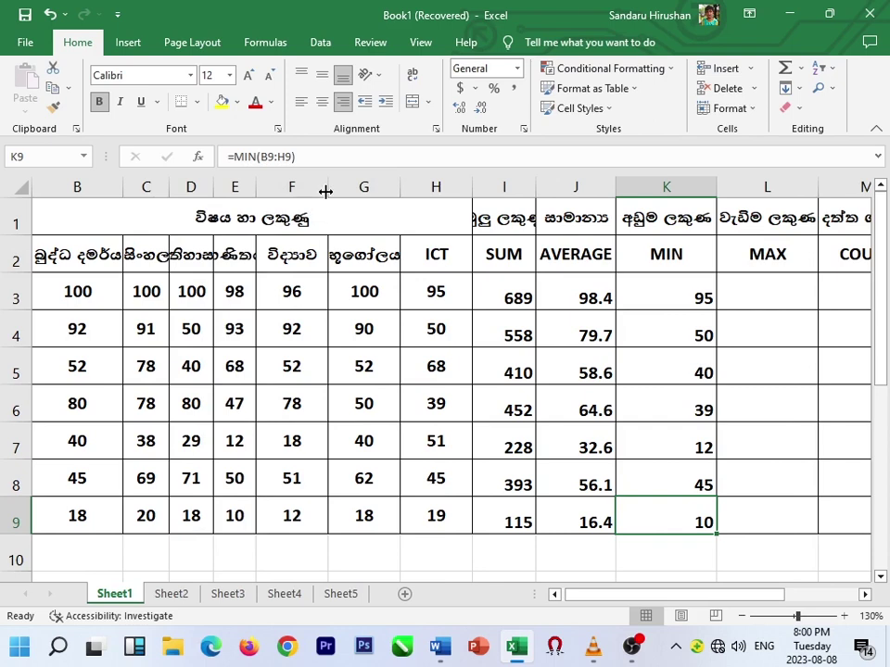
drag(326, 191, 307, 206)
drag(377, 190, 344, 205)
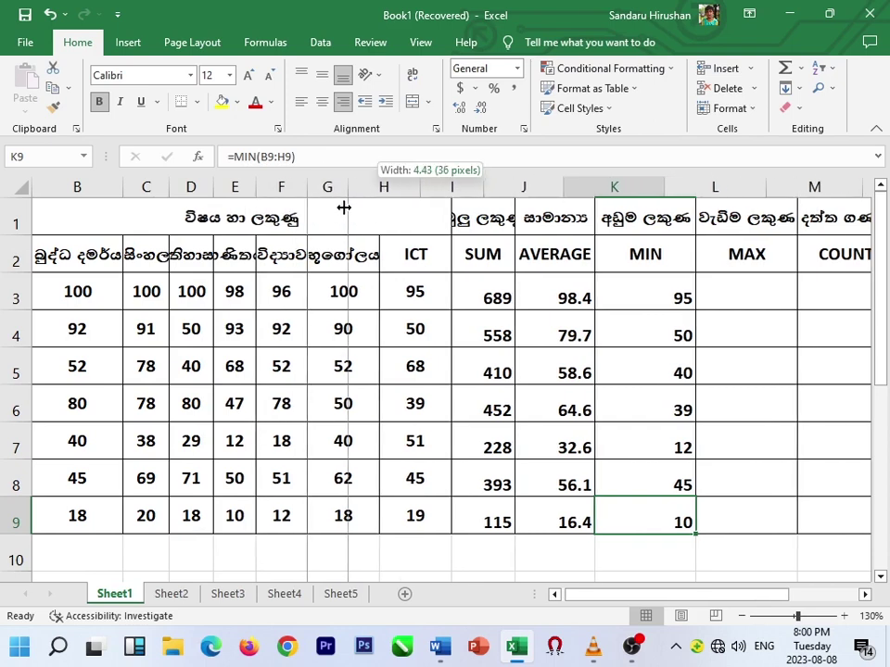
drag(406, 193, 380, 204)
drag(442, 192, 435, 193)
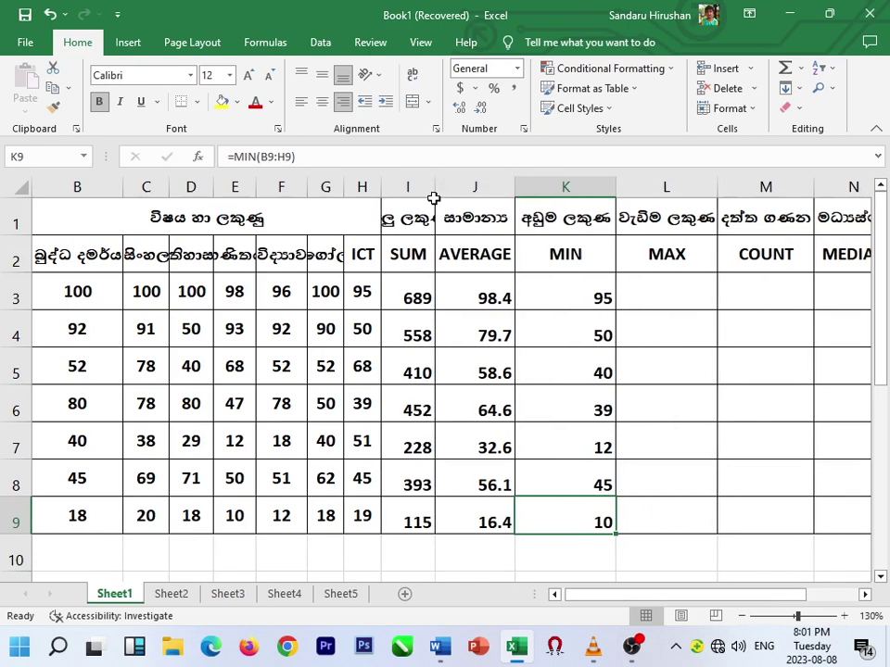
drag(511, 192, 501, 200)
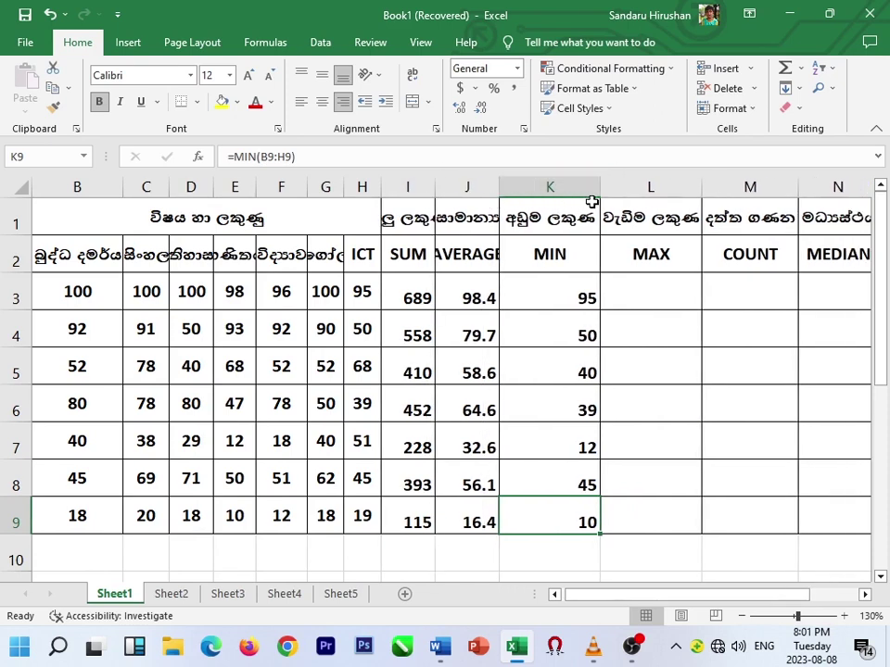
drag(600, 192, 552, 204)
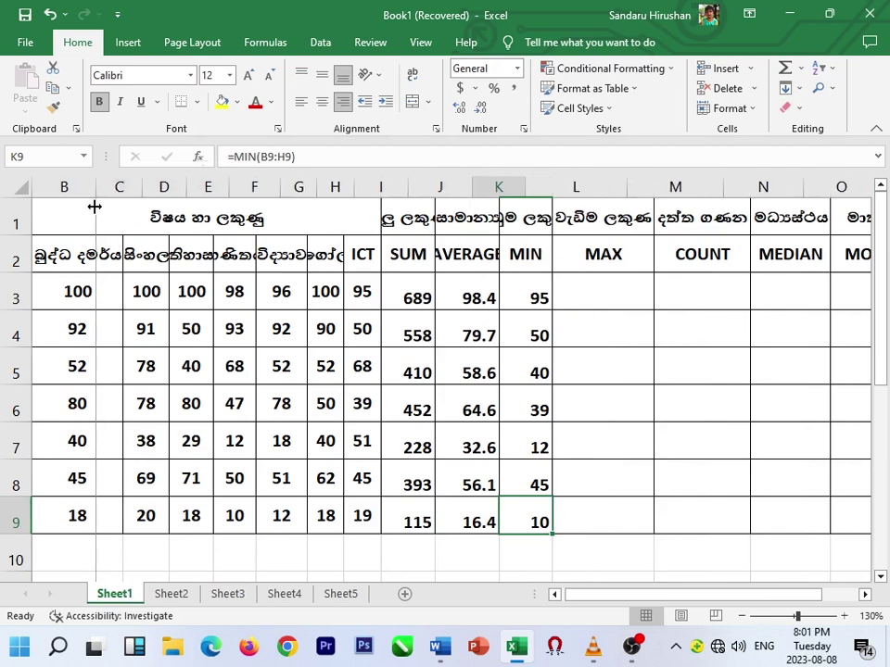
drag(121, 189, 95, 200)
click(547, 294)
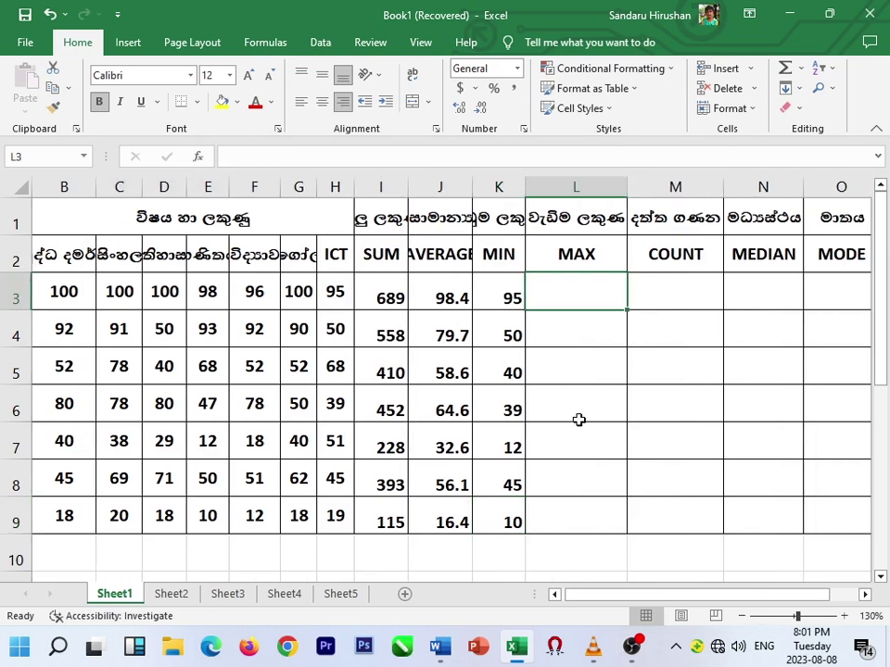
Enter =MAX(B3:H3) in L3 for the first student's highest mark.
text(=)
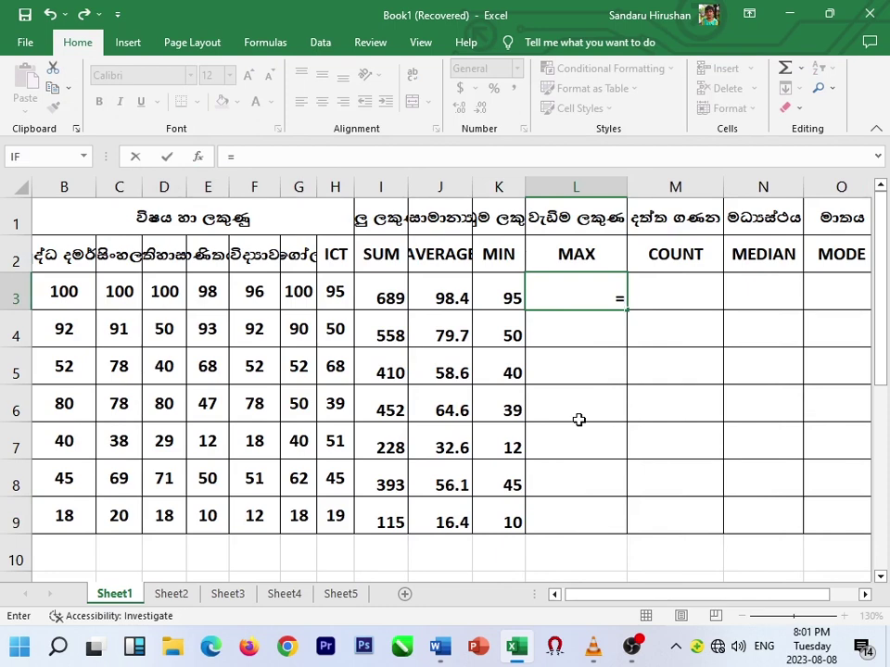
text(max)
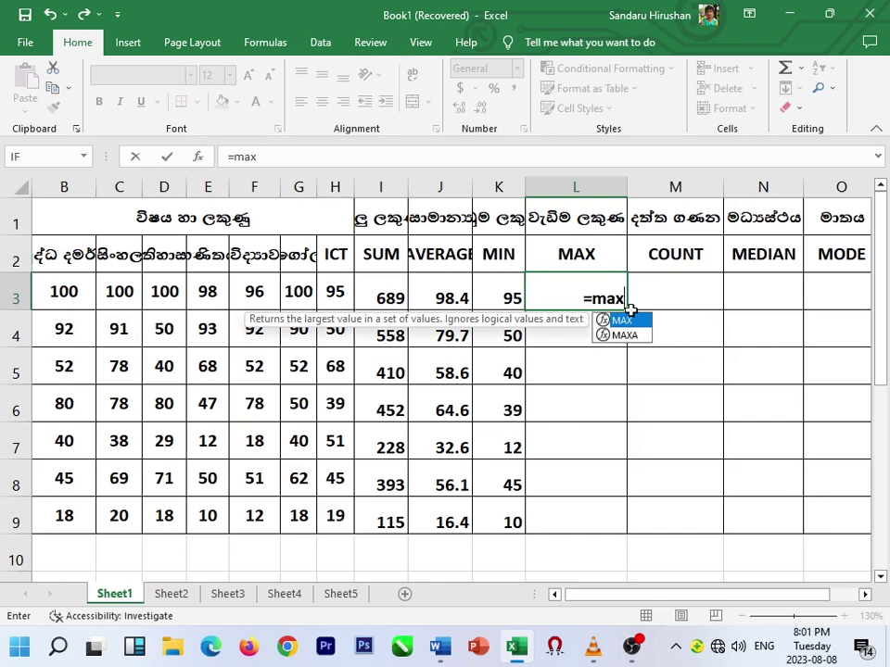
double_click(603, 319)
click(72, 294)
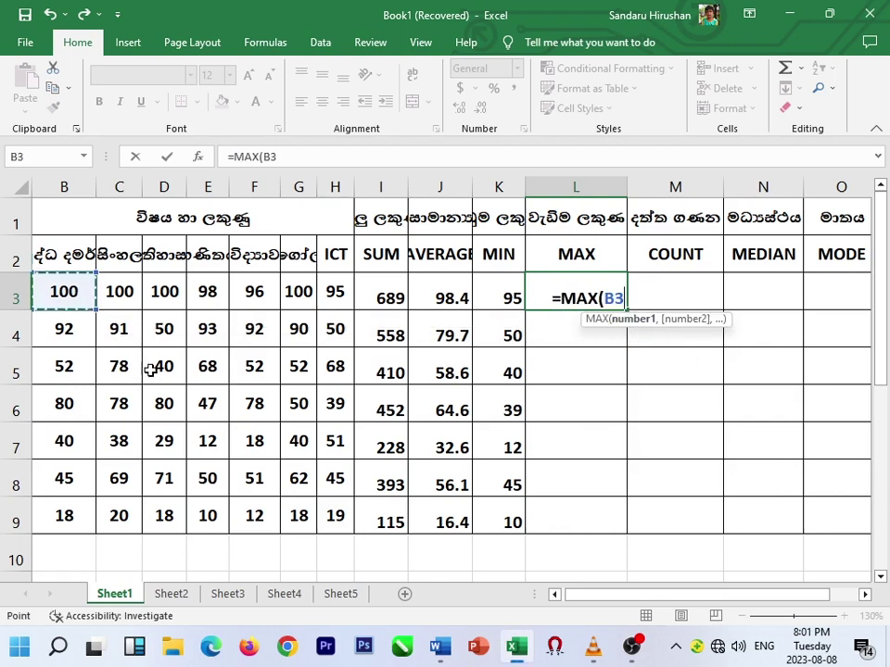
key(F8)
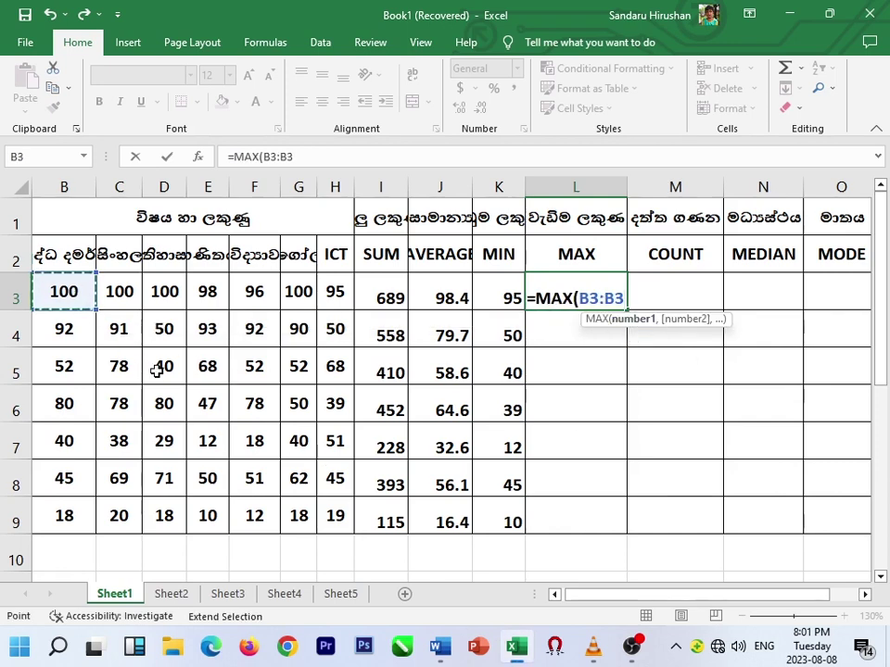
click(345, 291)
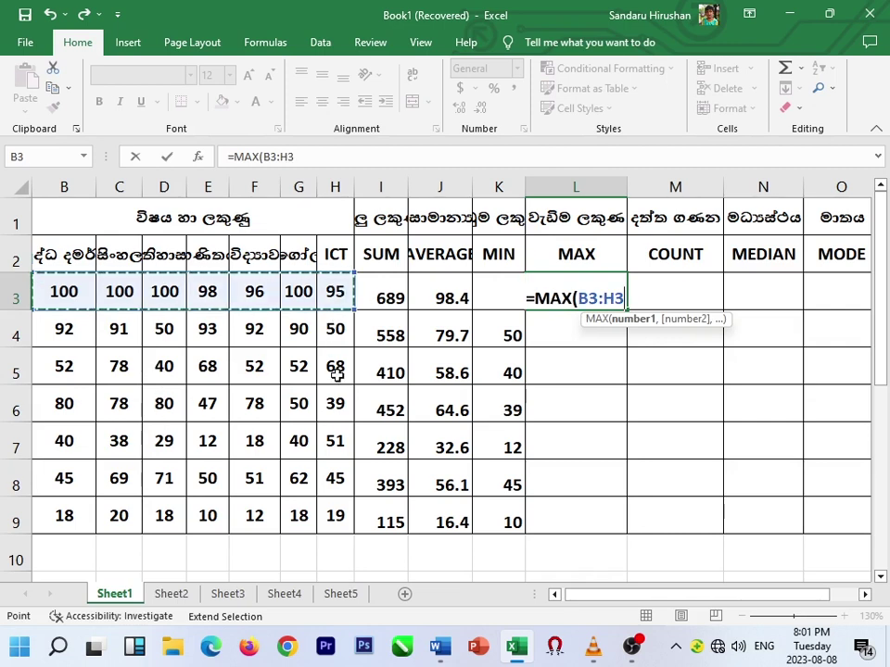
text())
key(Return)
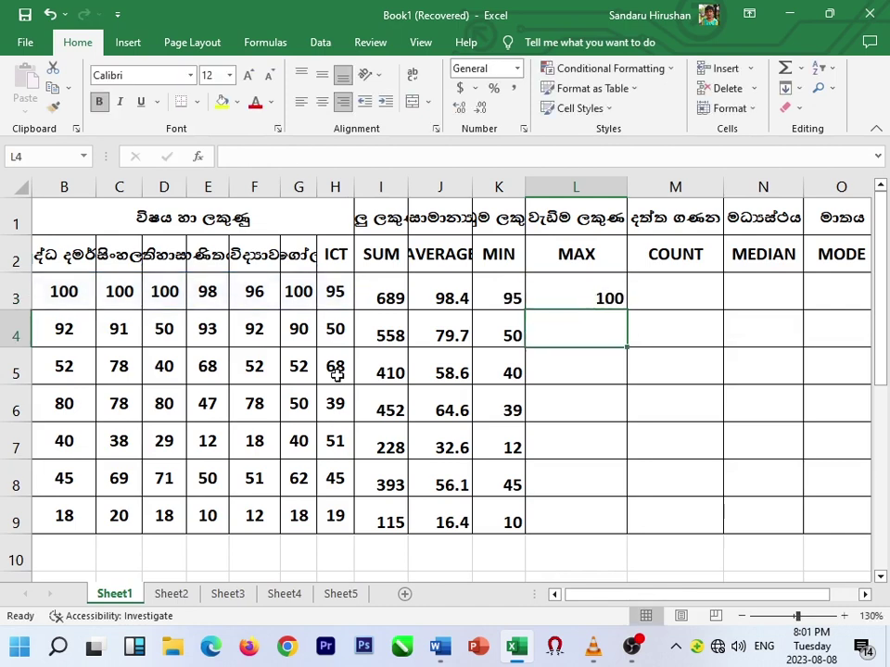
Copy the MAX formula down to L9, giving 100, 93, 78, 80, 51, 71, 20.
click(574, 298)
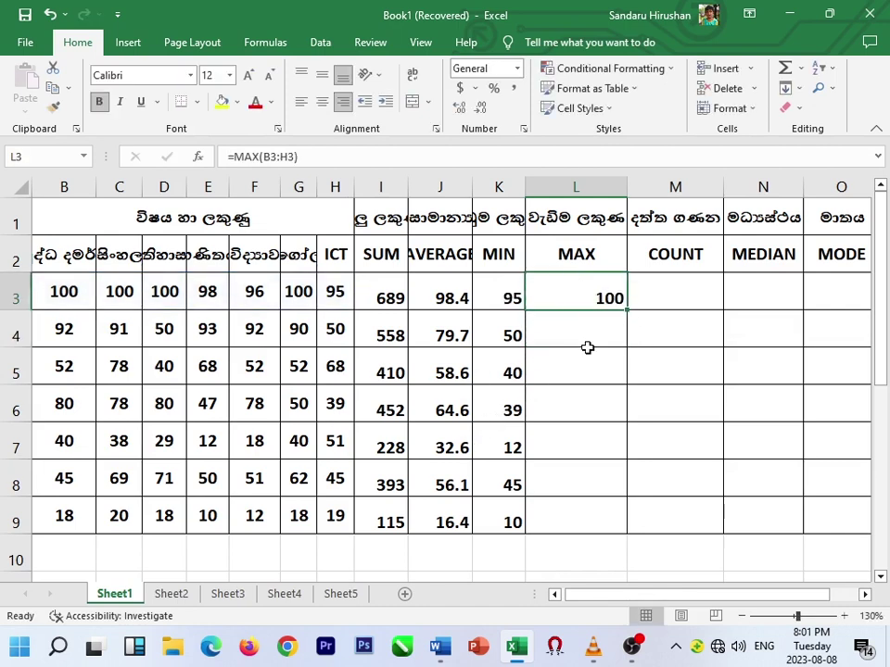
drag(626, 313, 616, 523)
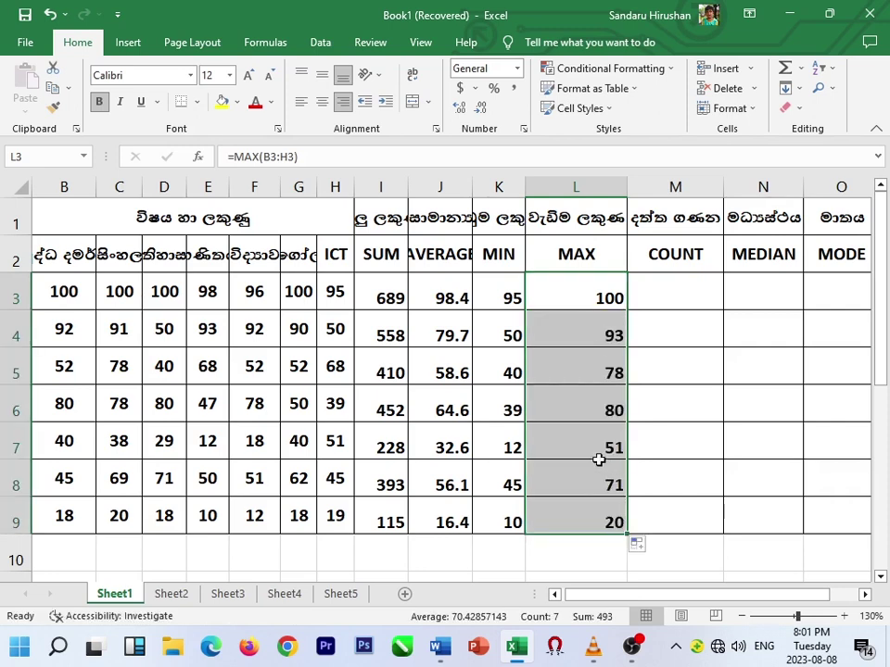
click(576, 341)
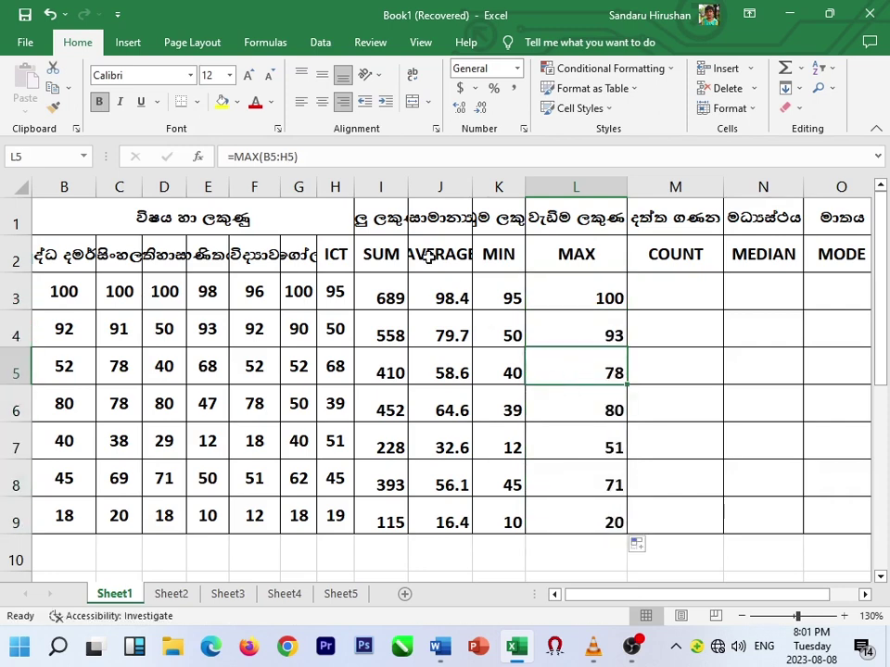
click(612, 452)
Narrow column L and enter =COUNT(B3:H3) in M3.
click(676, 379)
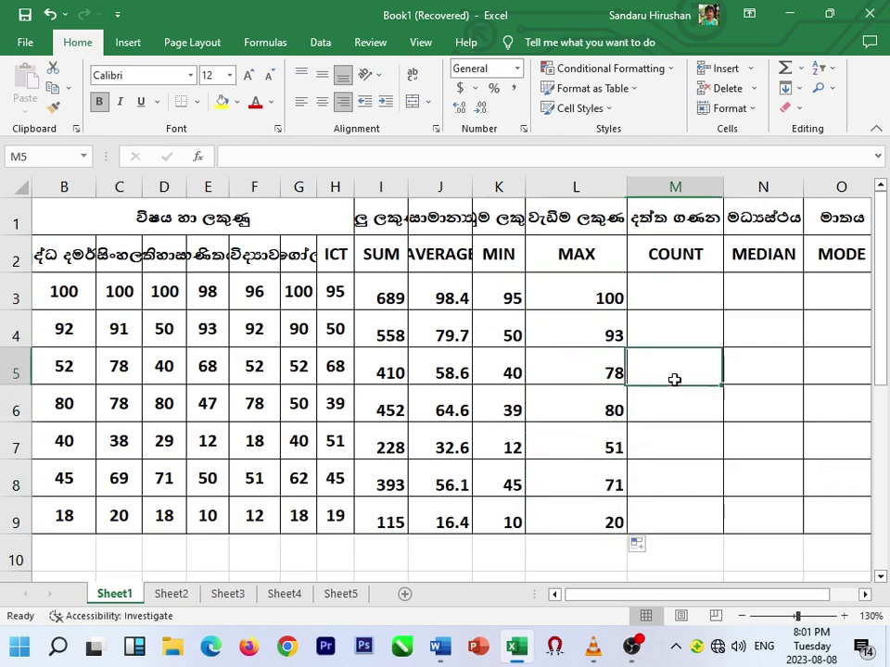
drag(624, 193, 561, 218)
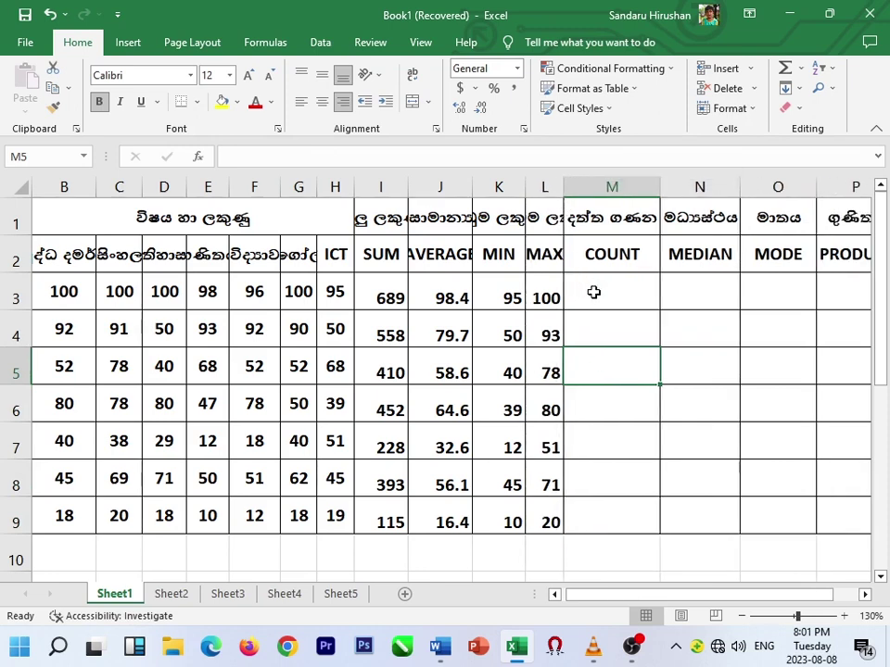
click(609, 294)
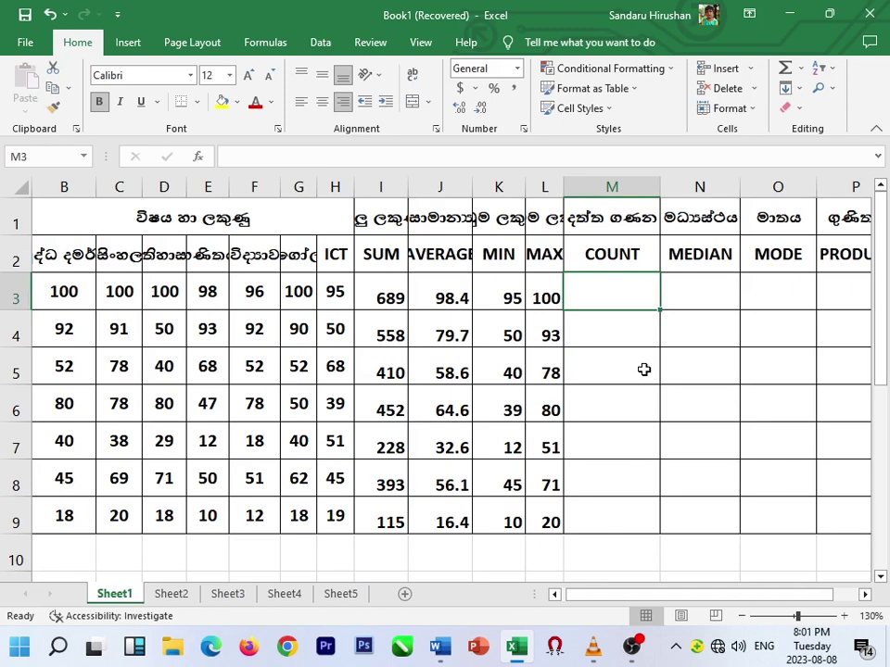
text(=co)
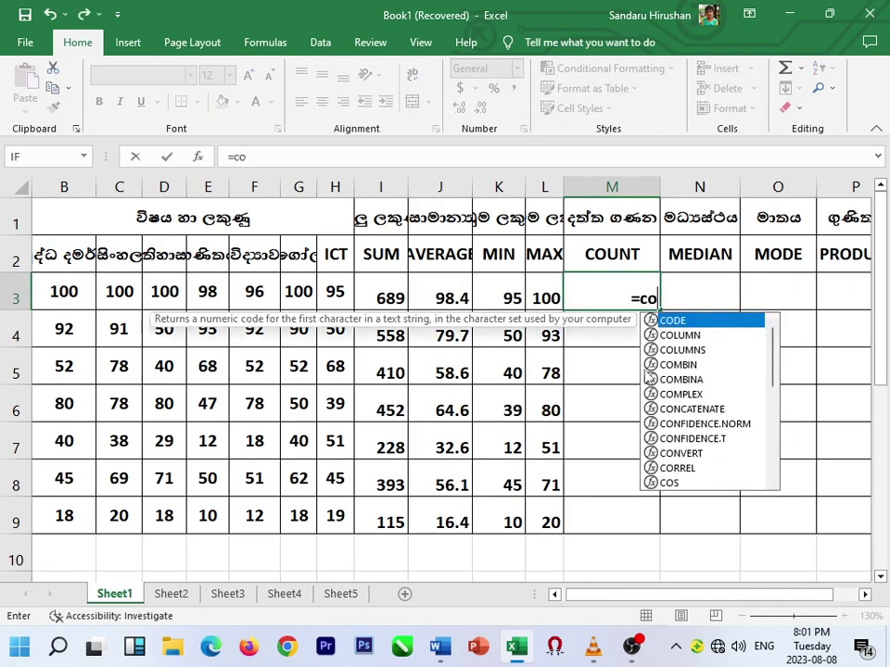
text(u)
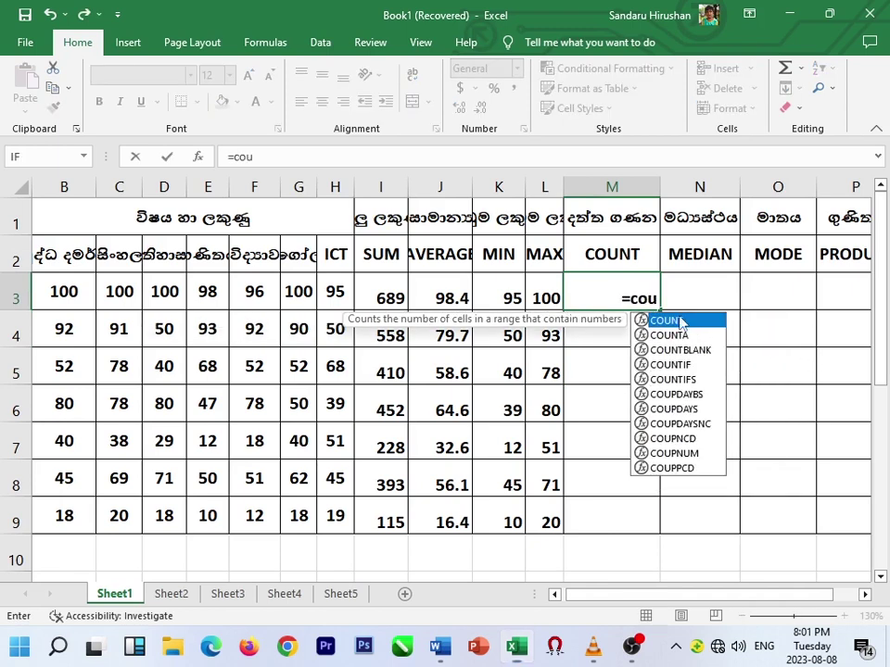
double_click(682, 323)
click(73, 294)
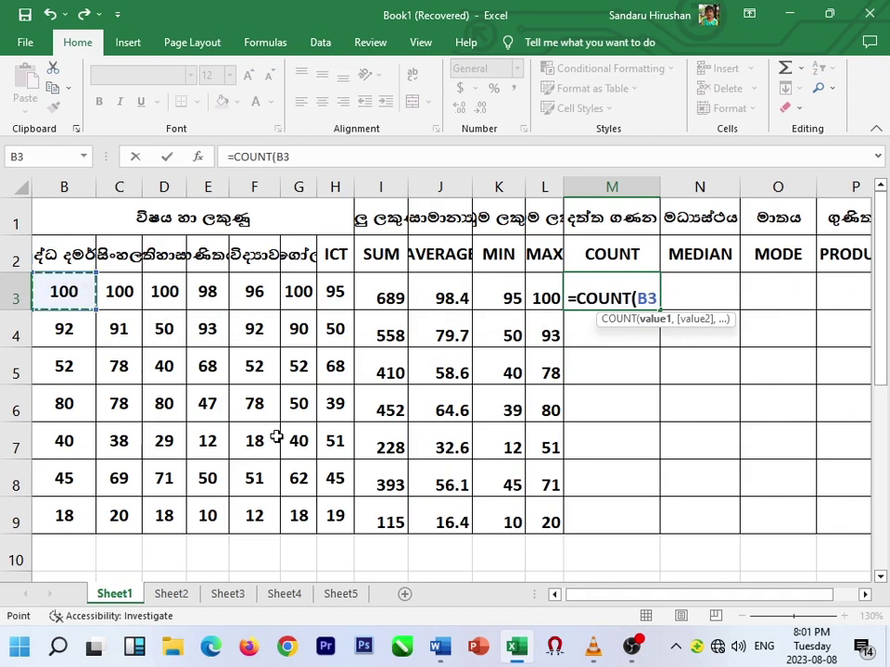
key(F8)
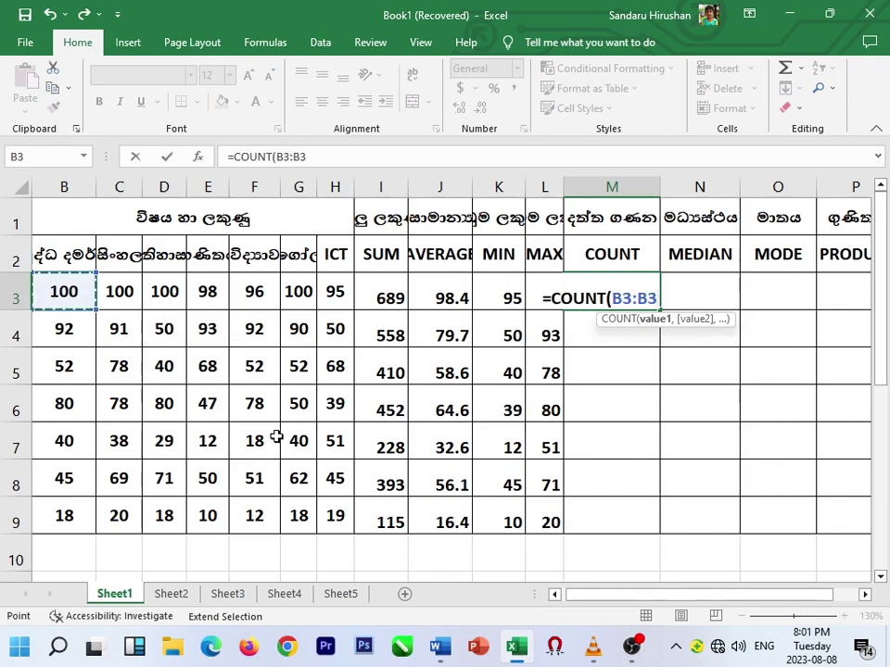
click(338, 290)
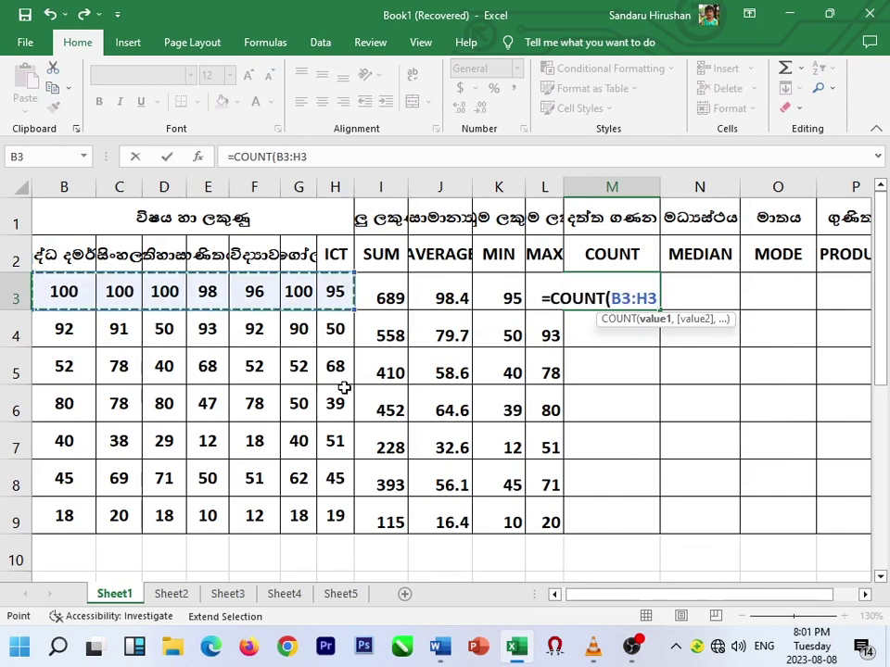
text())
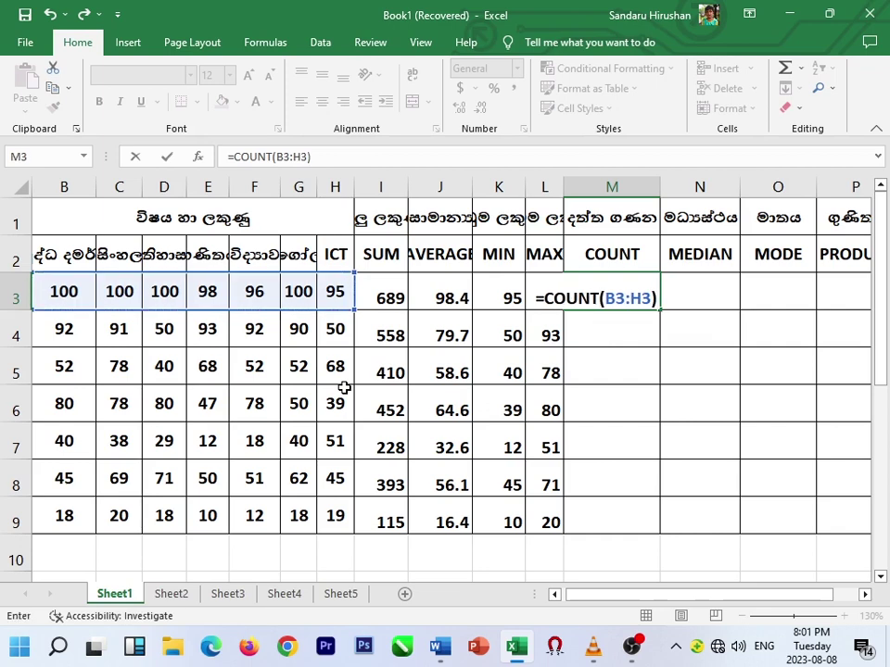
key(Return)
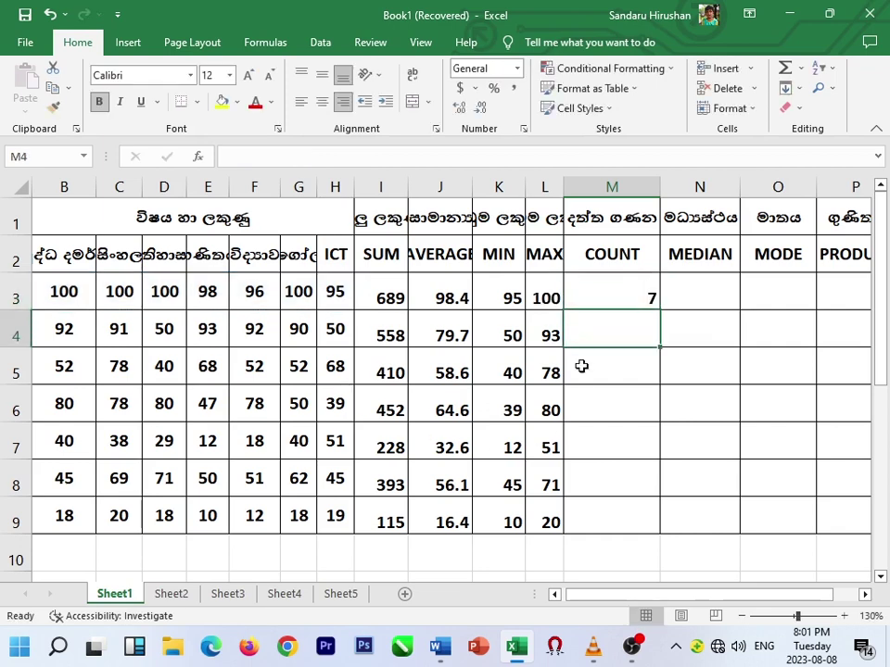
Copy the COUNT formula down to M9, showing 7 for every student.
click(597, 295)
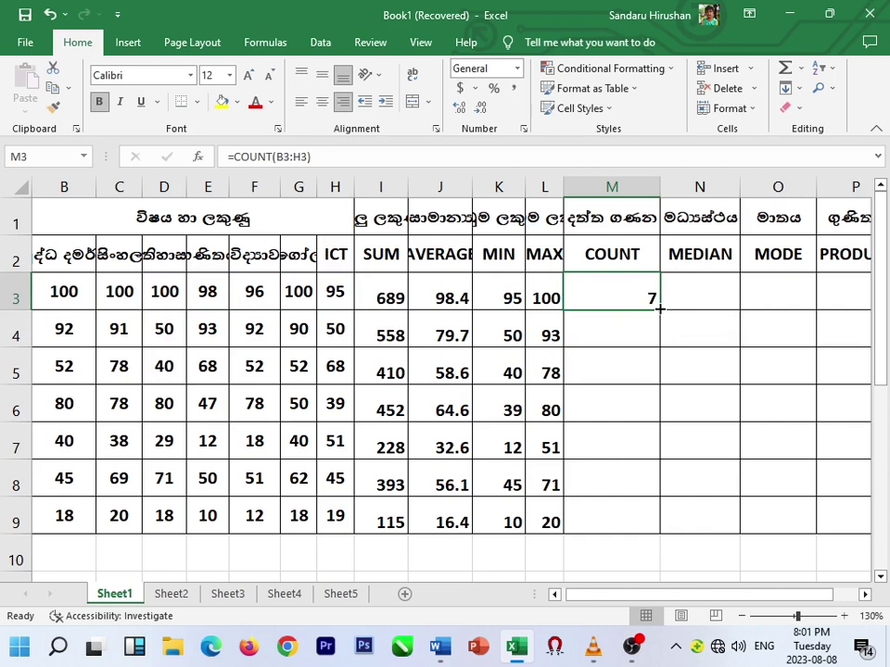
drag(659, 309, 652, 525)
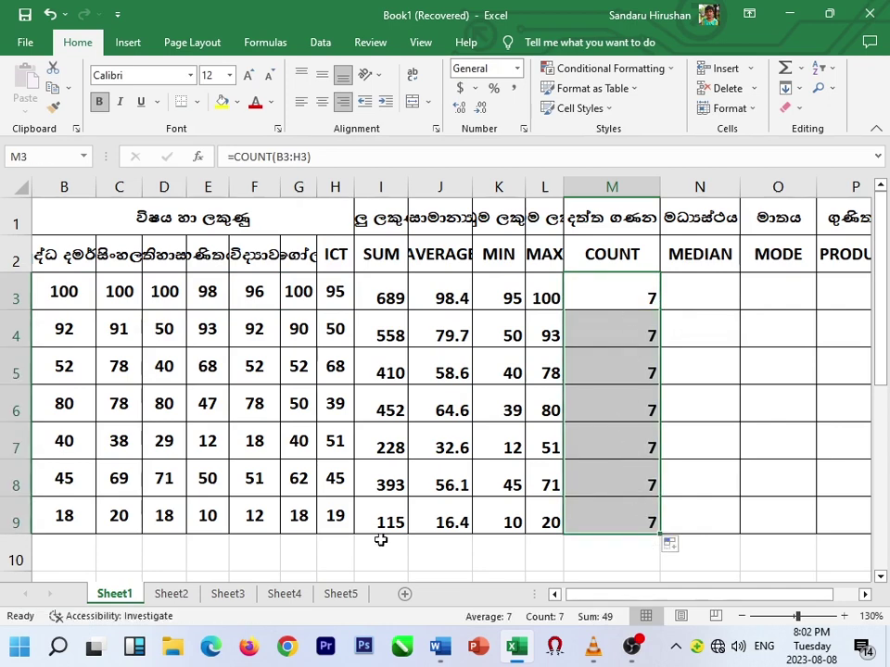
click(80, 405)
key(BackSpace)
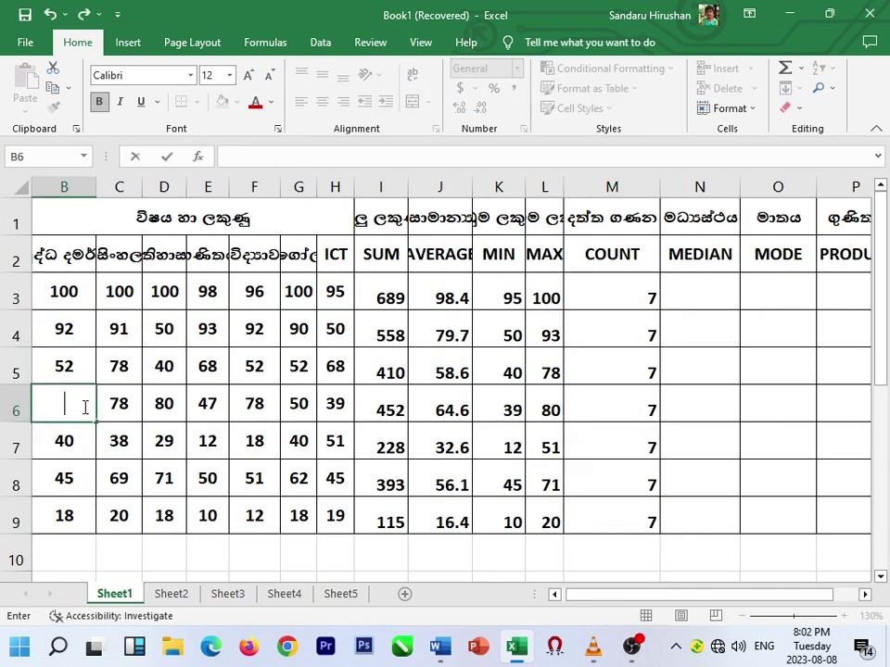
click(243, 408)
key(BackSpace)
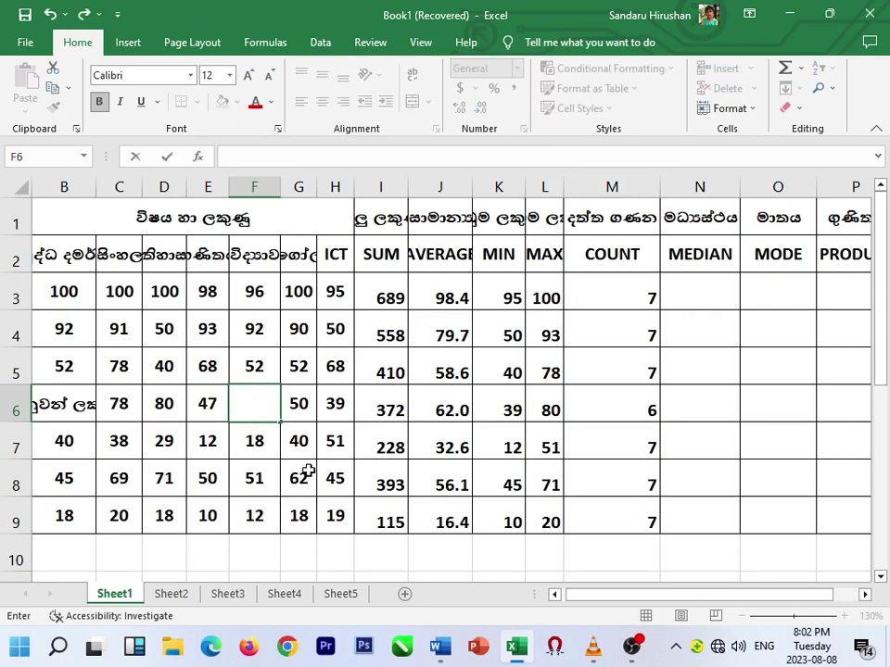
click(304, 478)
click(646, 409)
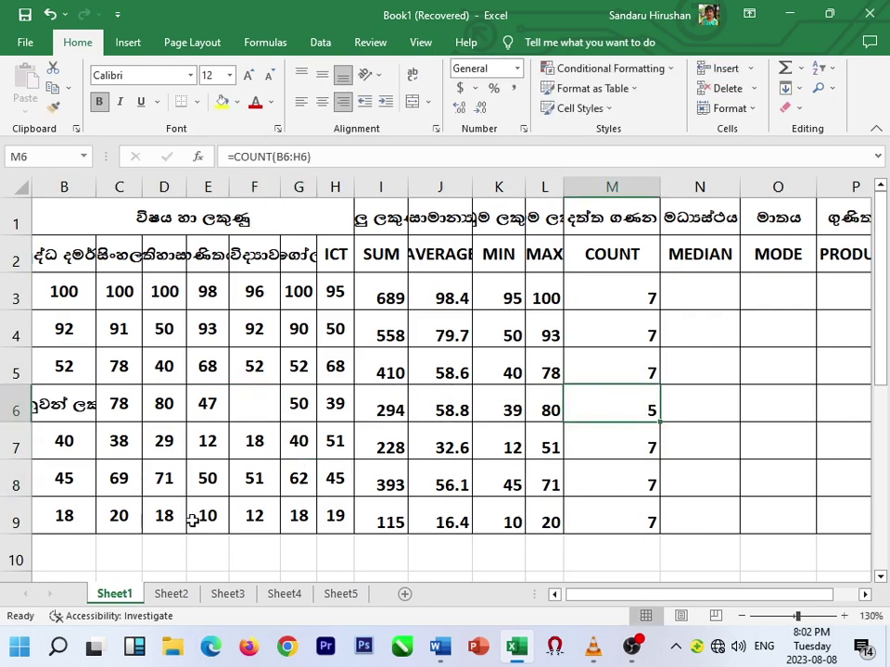
click(120, 516)
key(BackSpace)
click(213, 476)
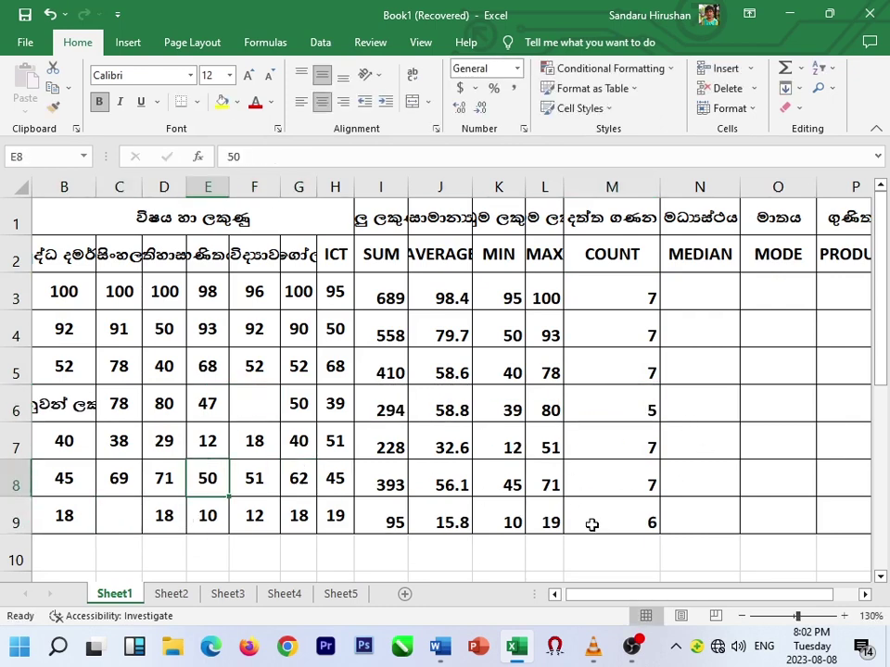
click(252, 512)
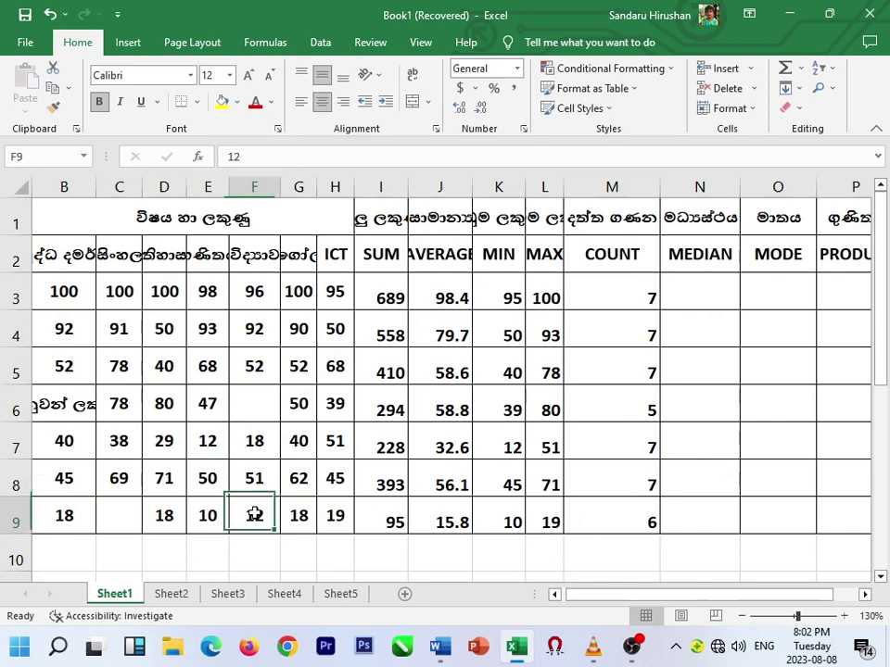
key(BackSpace)
click(176, 515)
key(BackSpace)
click(601, 520)
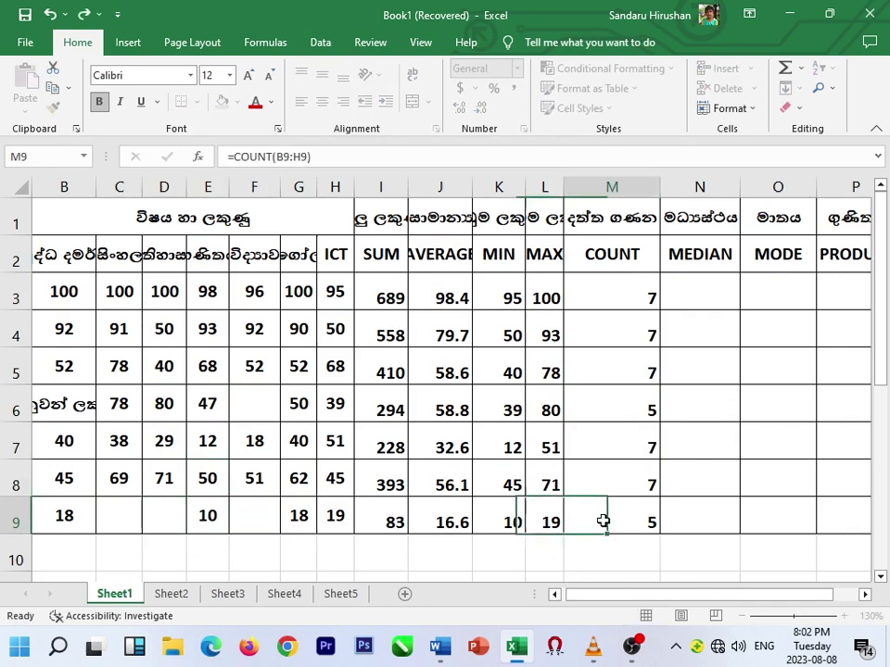
click(50, 14)
click(50, 14)
click(50, 14)
click(50, 14)
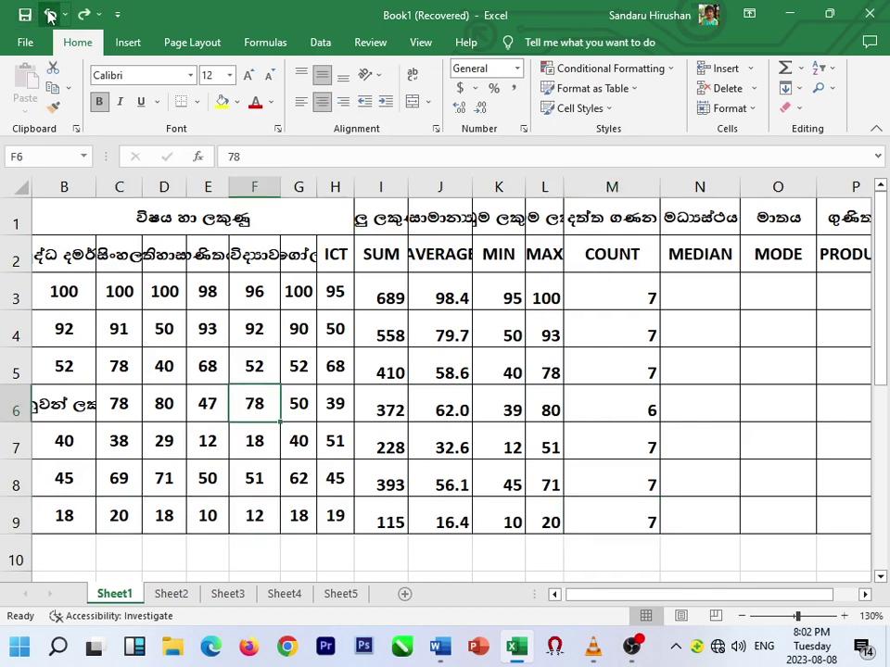
click(50, 14)
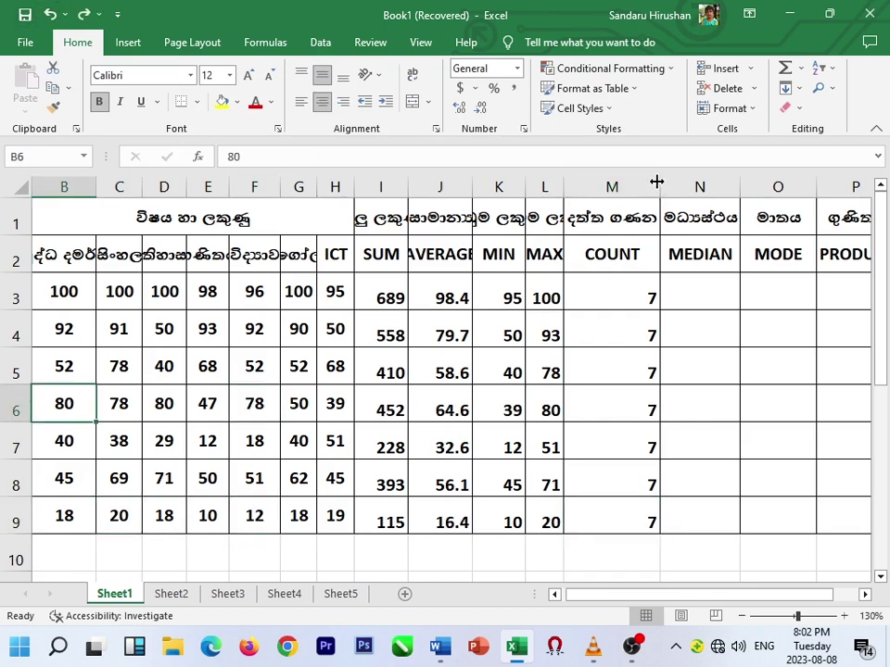
Narrow column M, enter =MEDIAN(B3:H3) in N3 and copy it down to N9.
drag(656, 182, 587, 204)
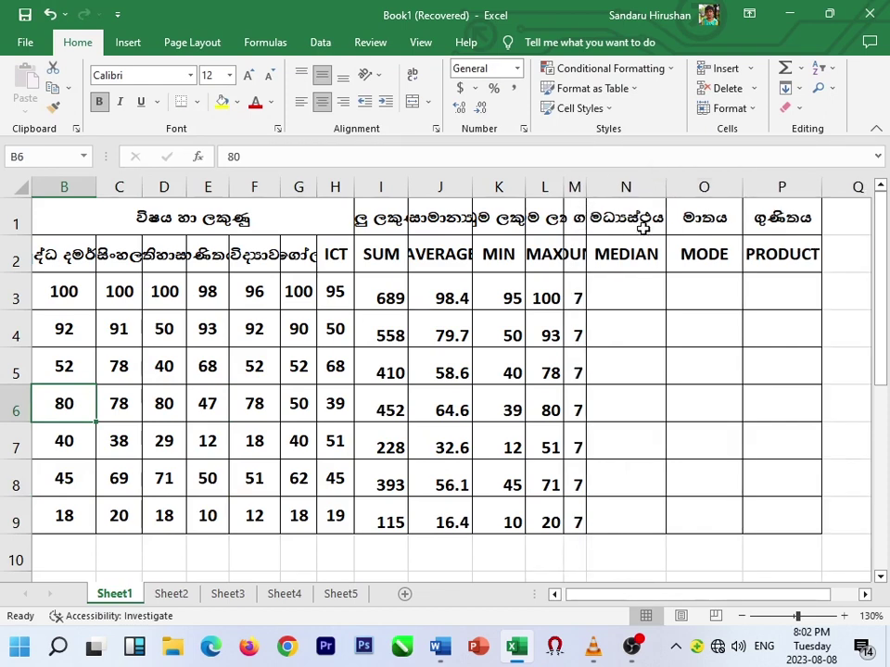
click(630, 283)
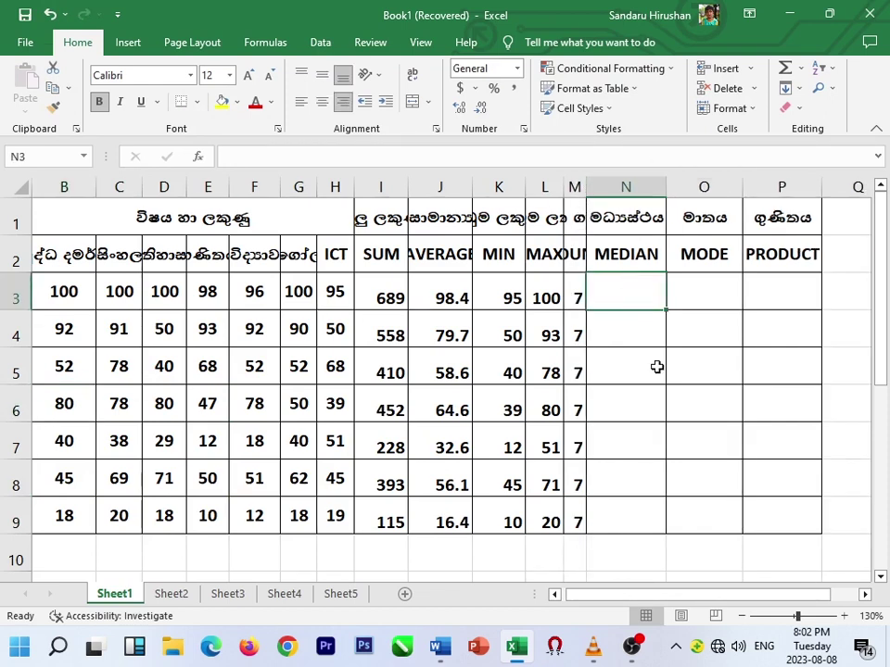
text(=)
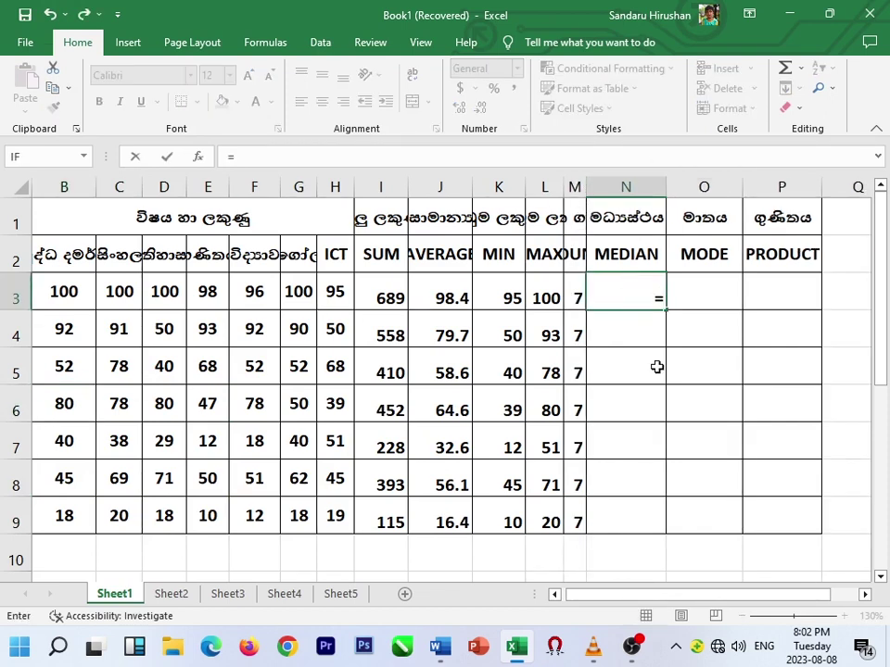
text(med)
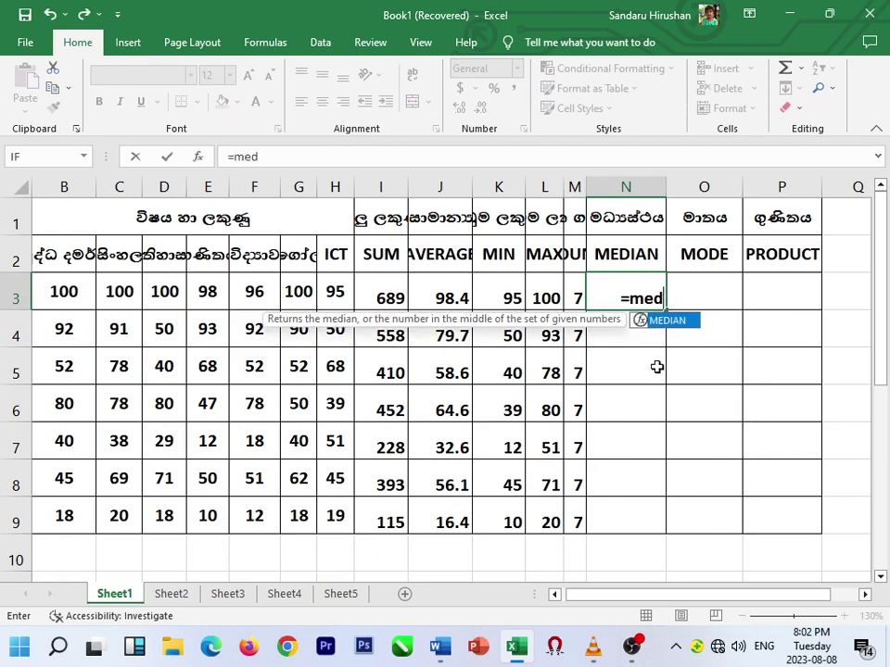
double_click(689, 321)
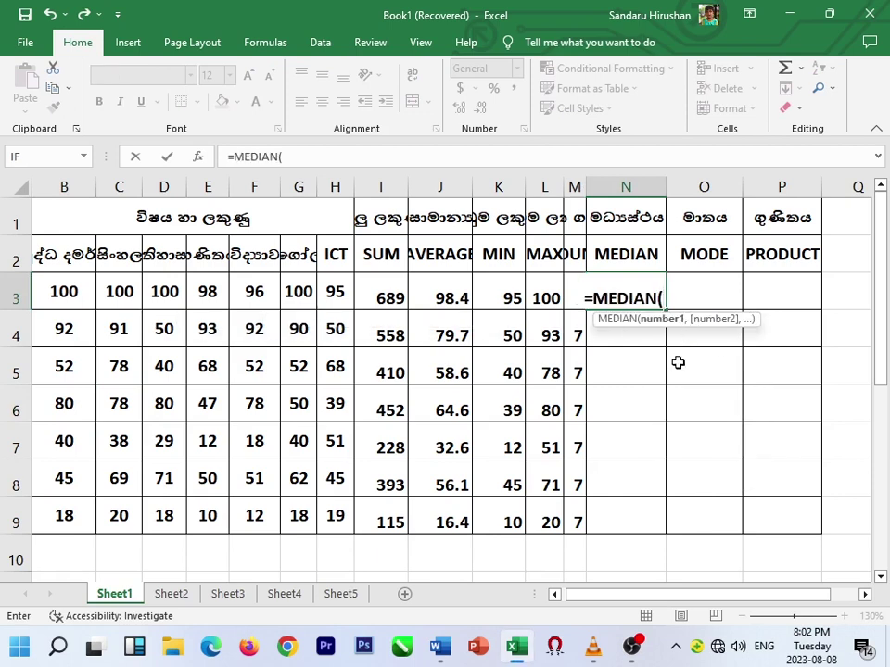
click(66, 293)
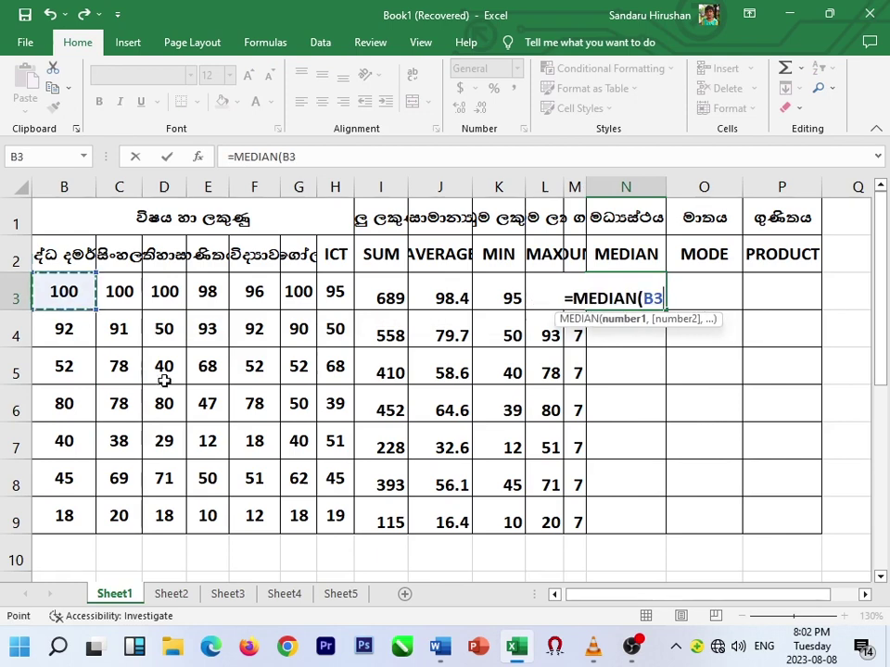
key(F8)
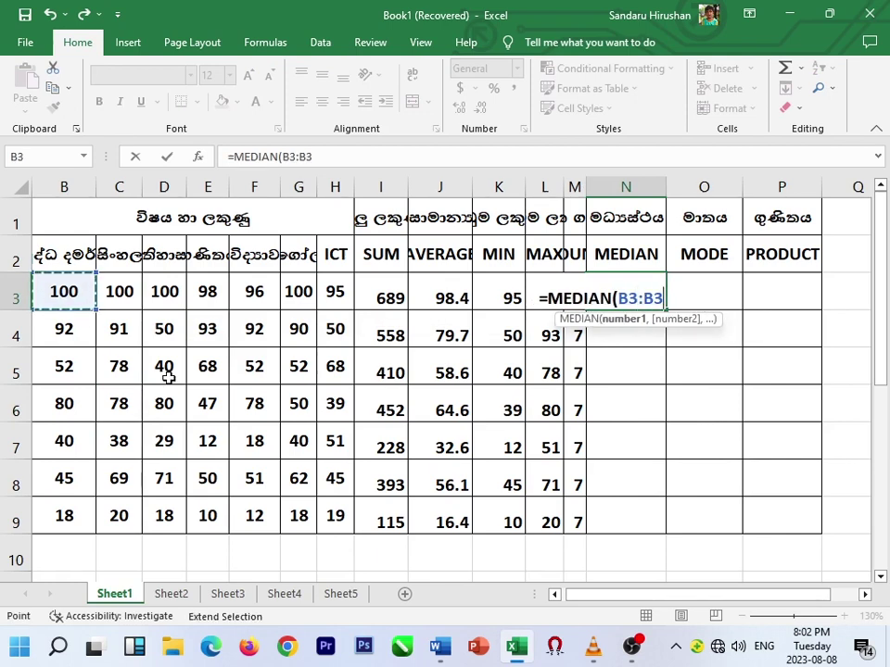
click(337, 304)
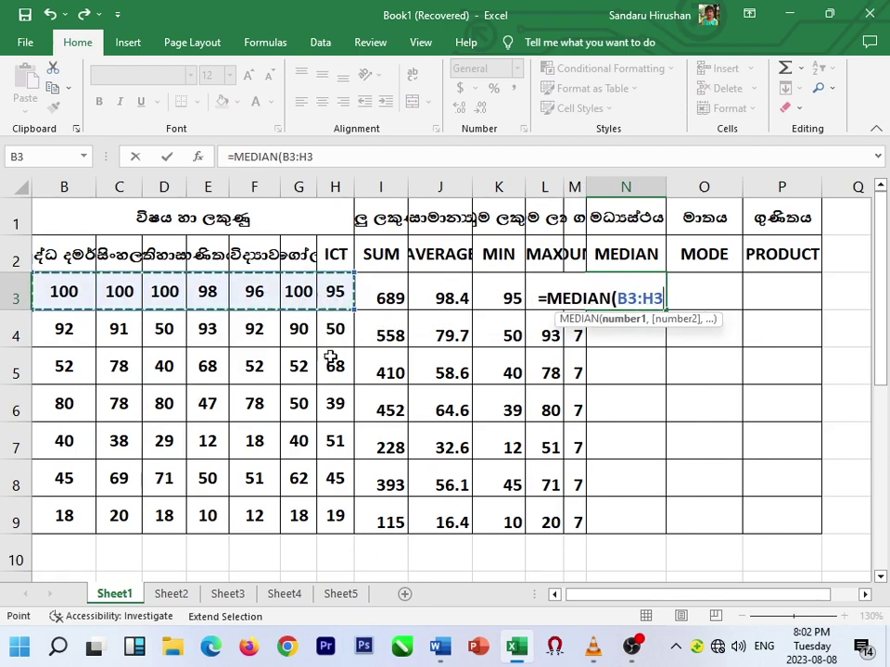
text())
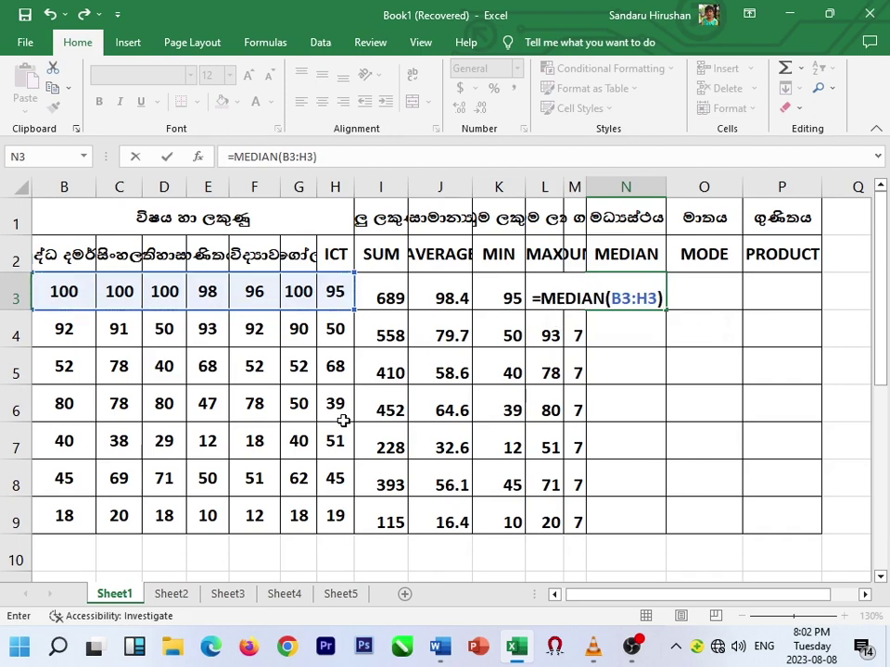
key(Return)
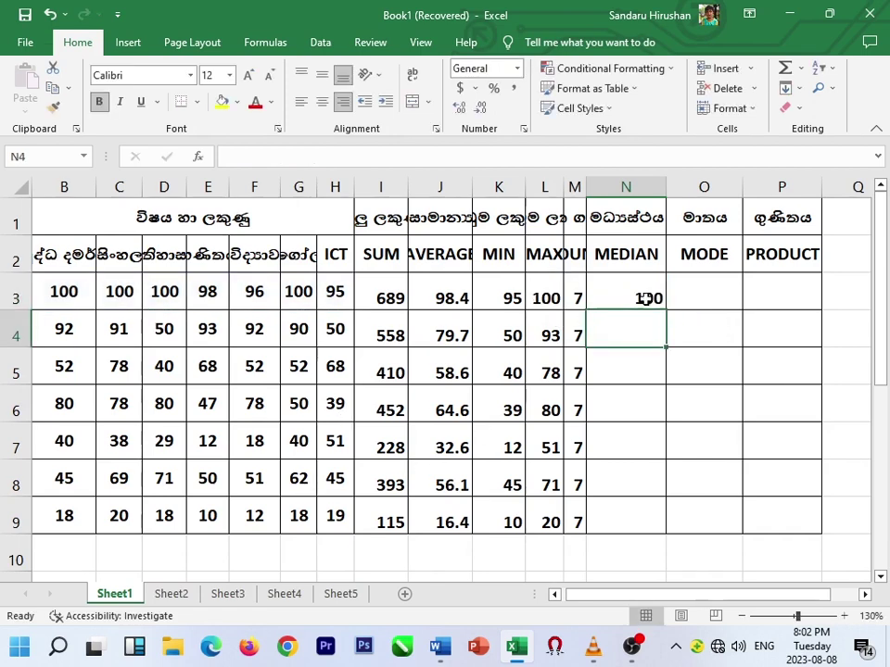
click(637, 294)
drag(665, 313, 654, 525)
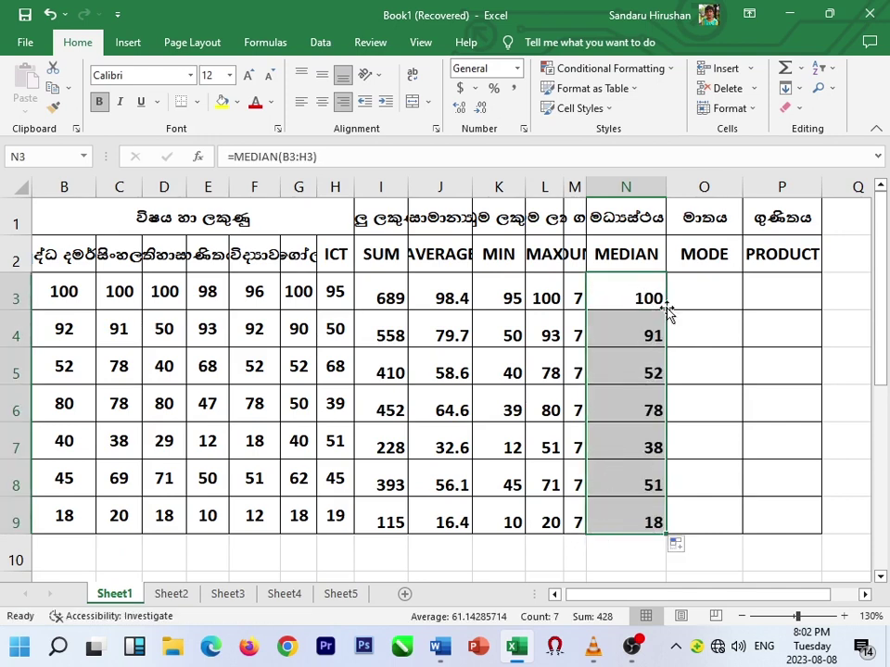
Narrow column N to fit the median values.
click(710, 332)
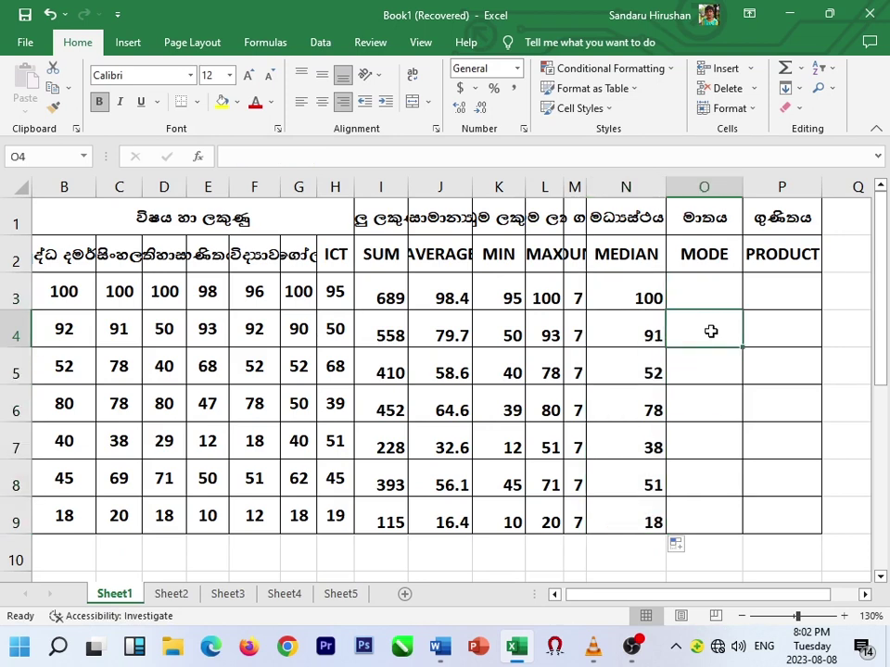
click(639, 337)
click(684, 412)
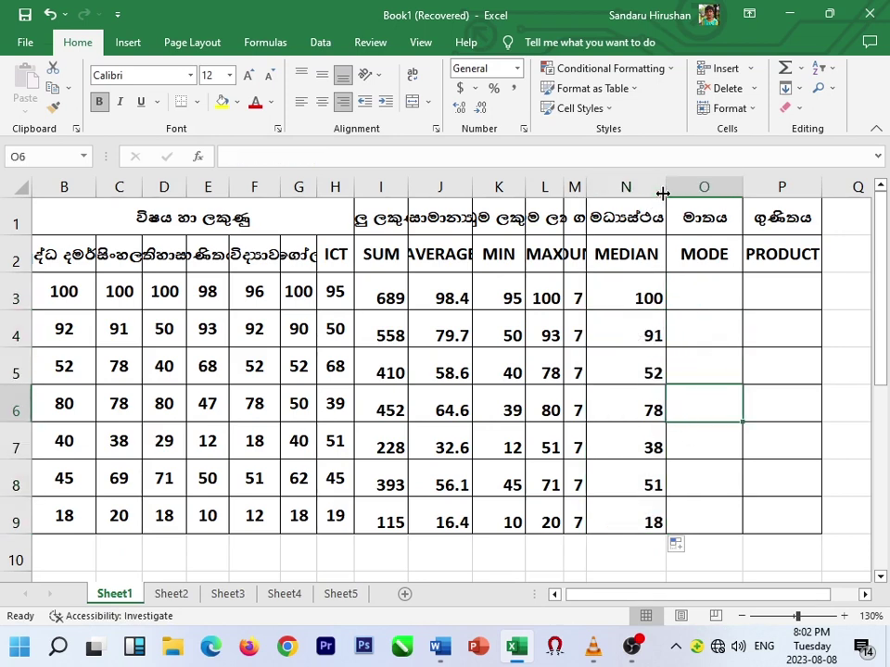
drag(664, 193, 630, 200)
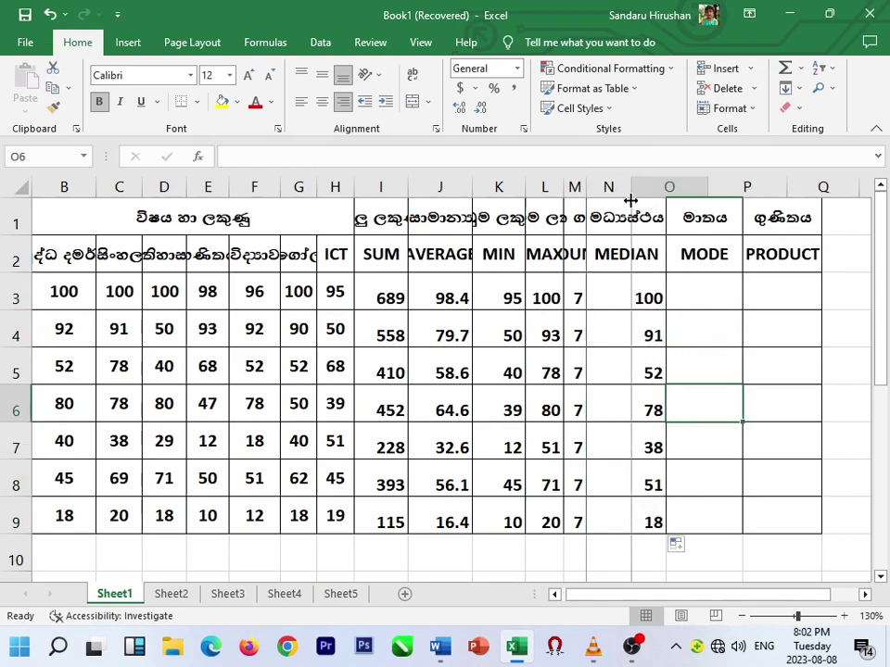
Enter =MODE(B3:H3) in O3 for the first student's most frequent mark.
click(668, 287)
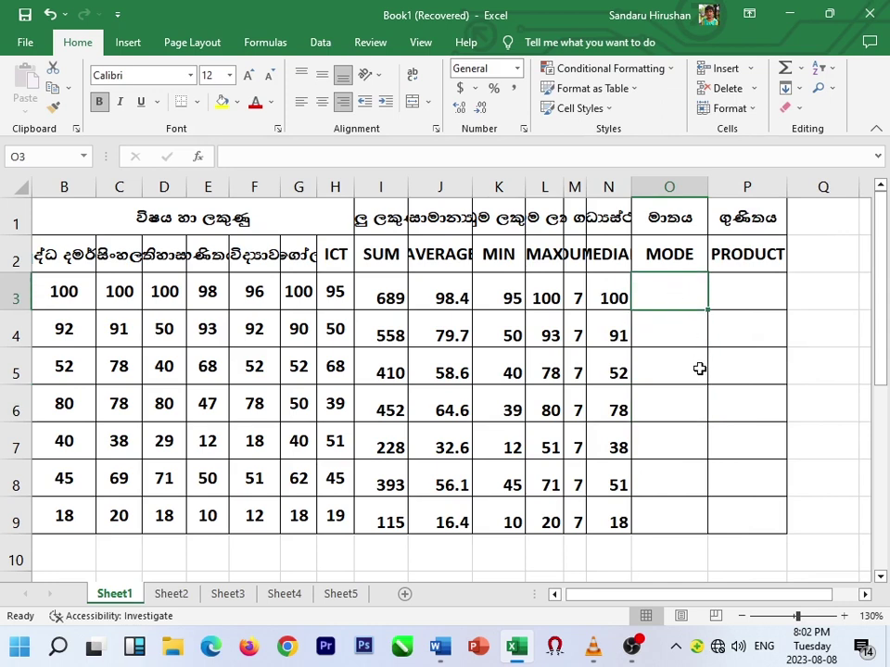
text(=m)
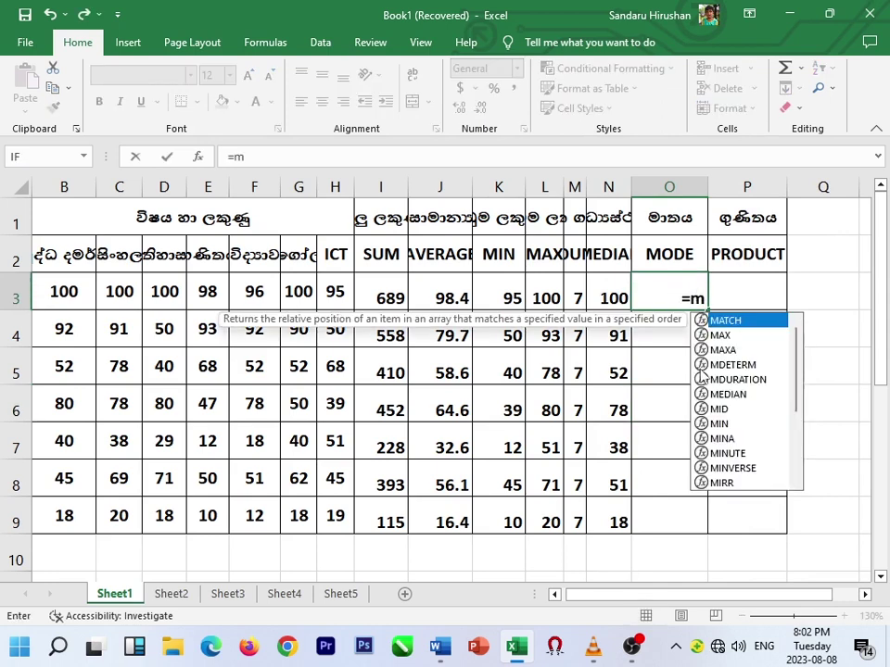
text(od)
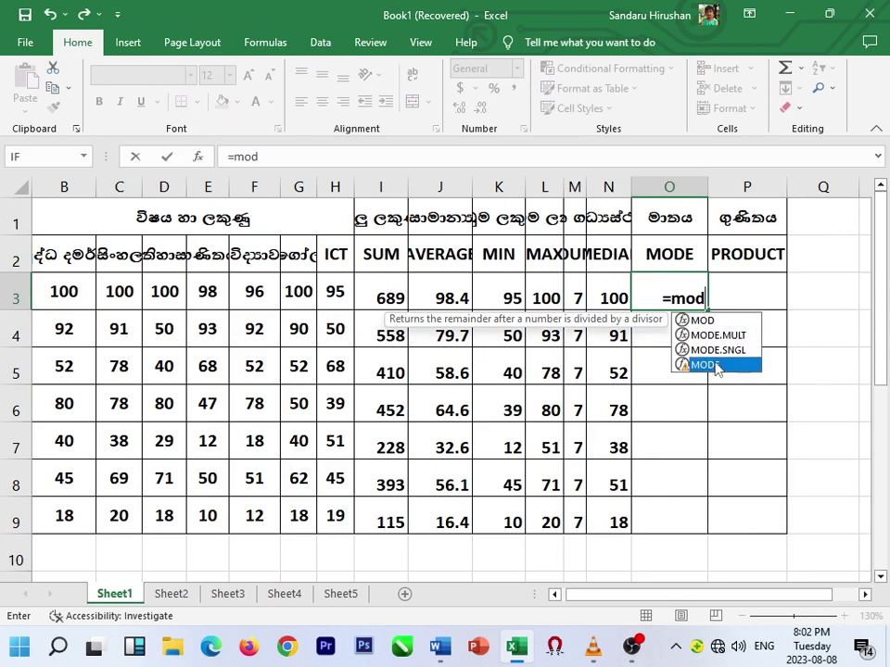
double_click(714, 365)
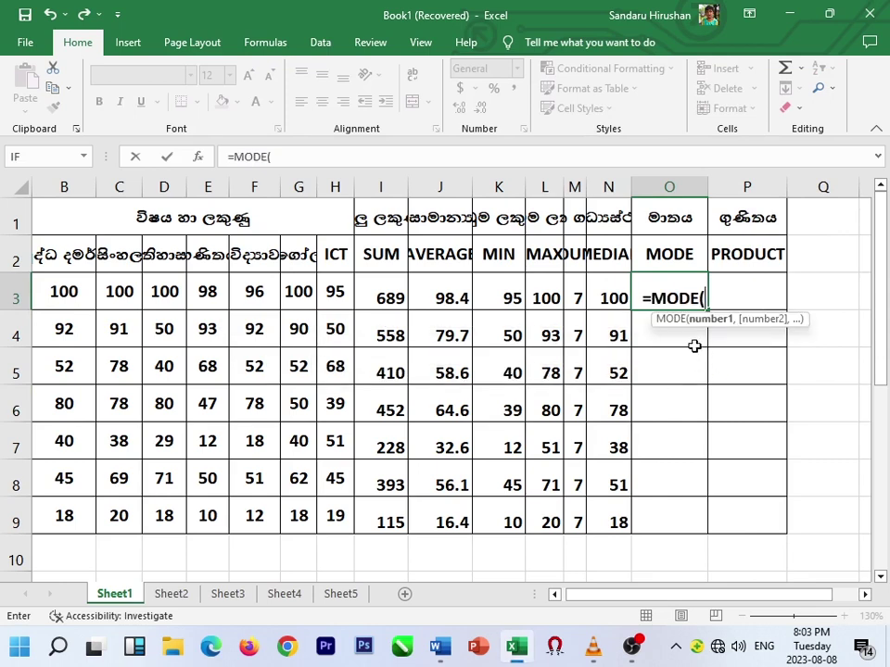
click(73, 292)
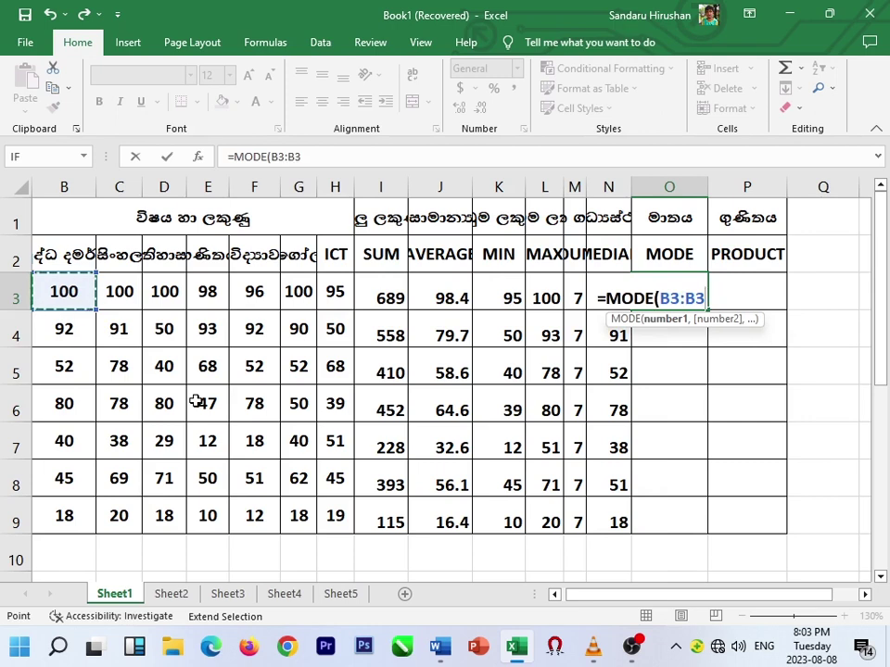
click(339, 292)
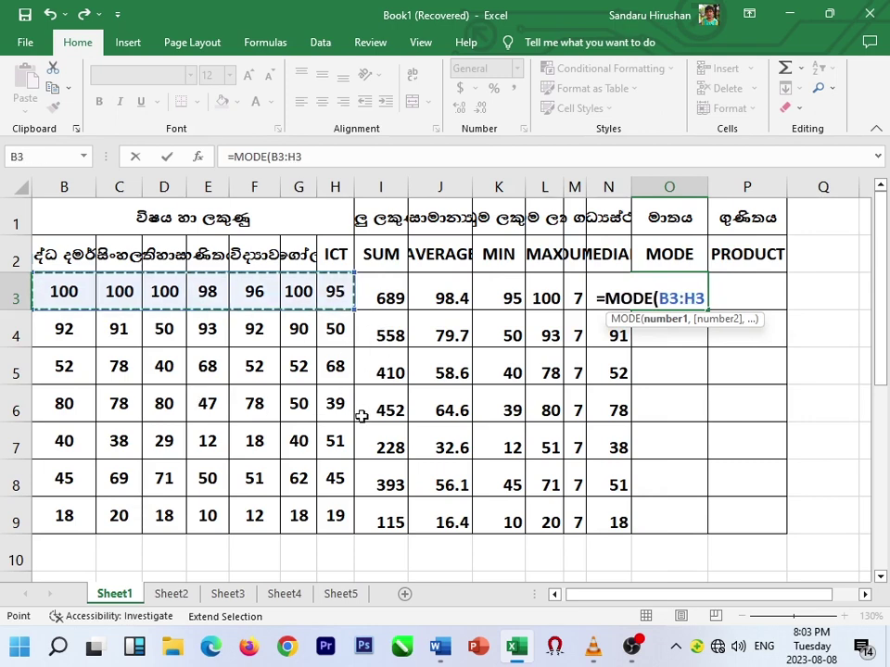
text())
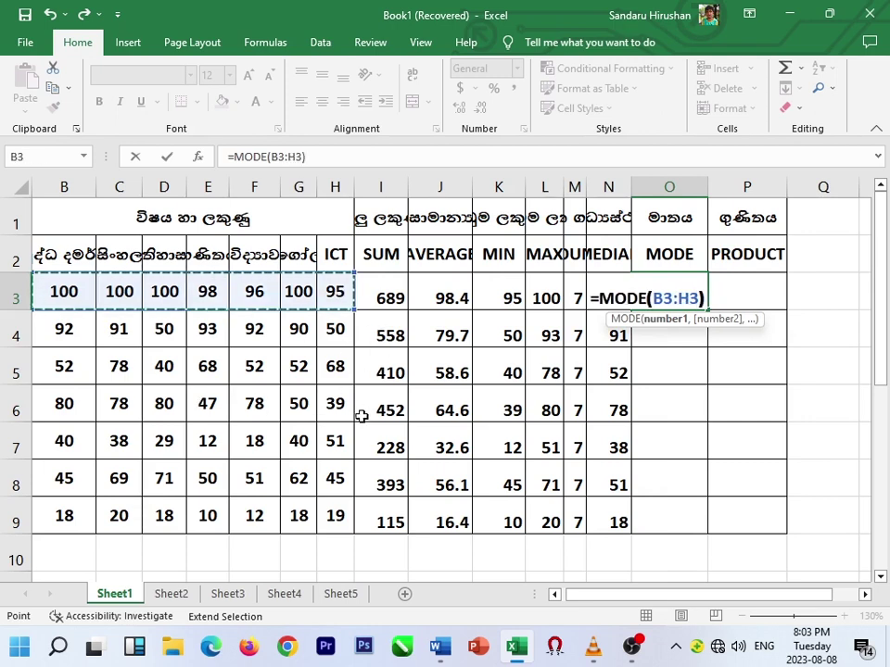
key(Return)
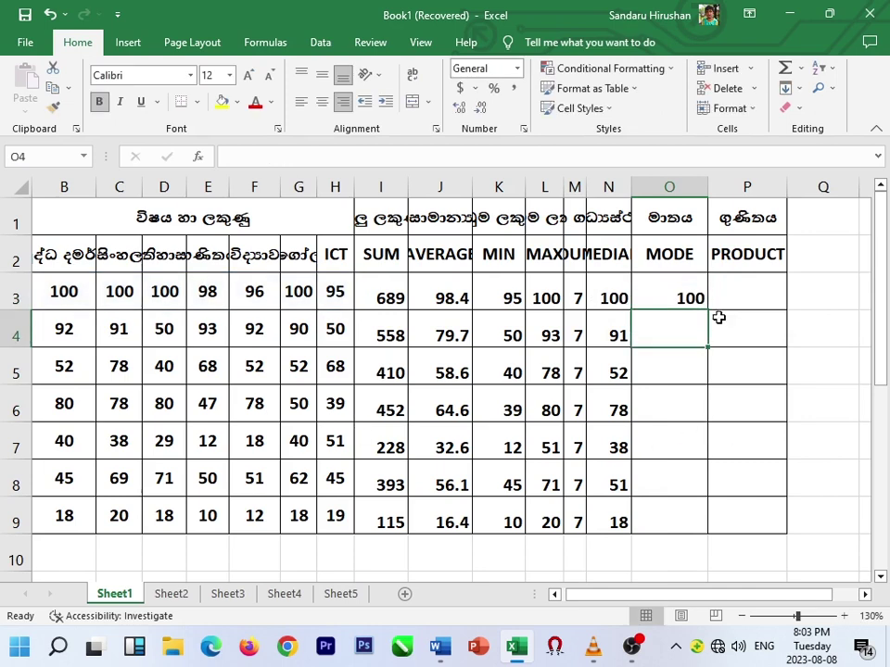
Copy the MODE formula down to O9, giving 100, 92, 52, 80, 40, 45, 18.
click(682, 287)
drag(708, 311, 707, 532)
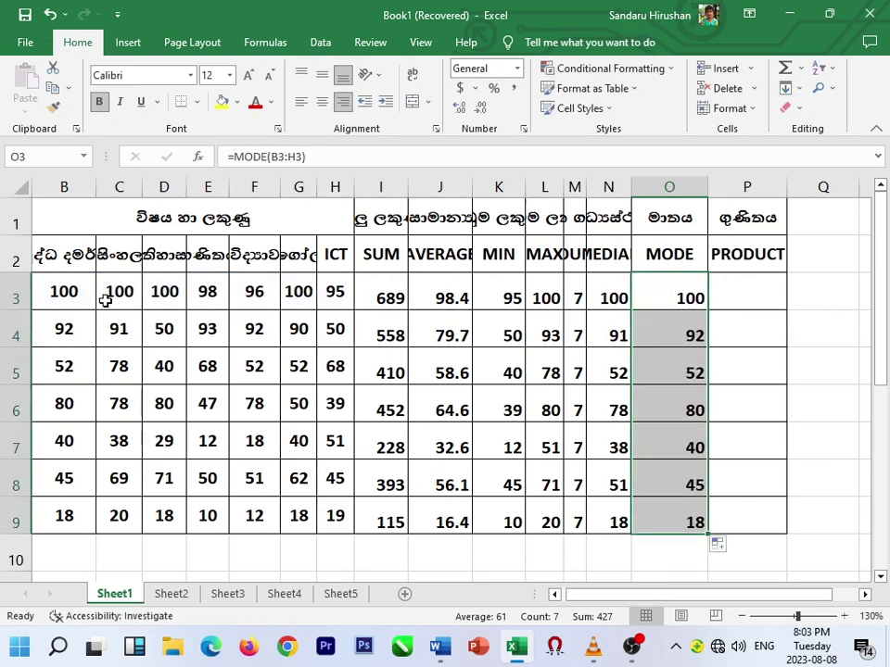
drag(65, 291, 682, 297)
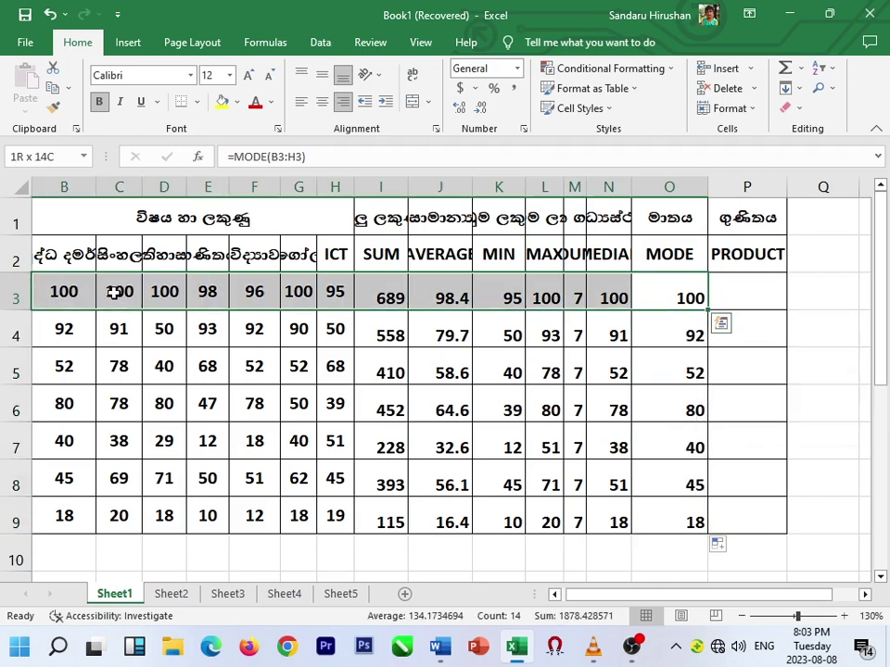
click(119, 291)
Shade green the three 100 marks in B3:D3 and the O3 mode result.
drag(58, 291, 119, 293)
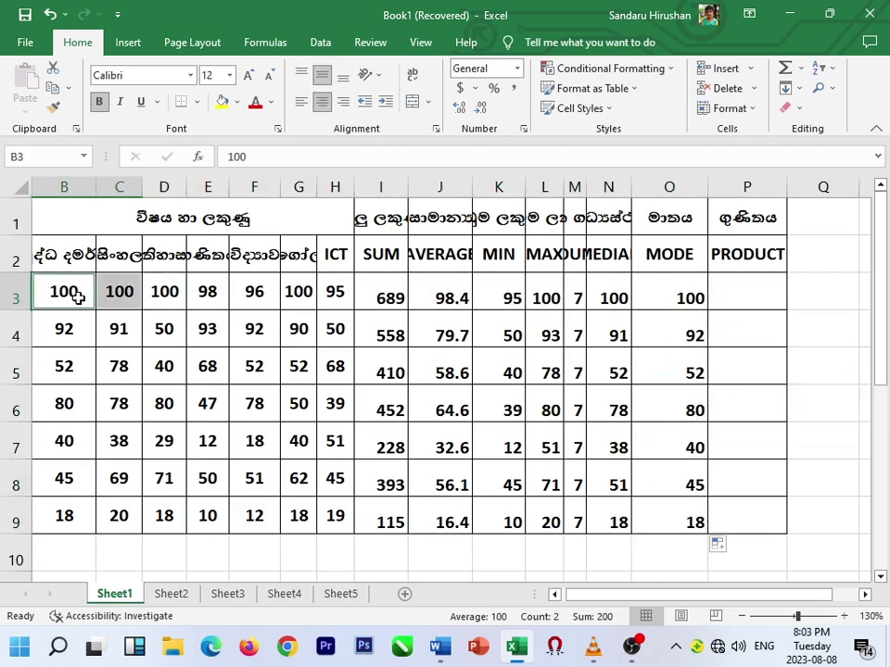
ctrl+click(164, 296)
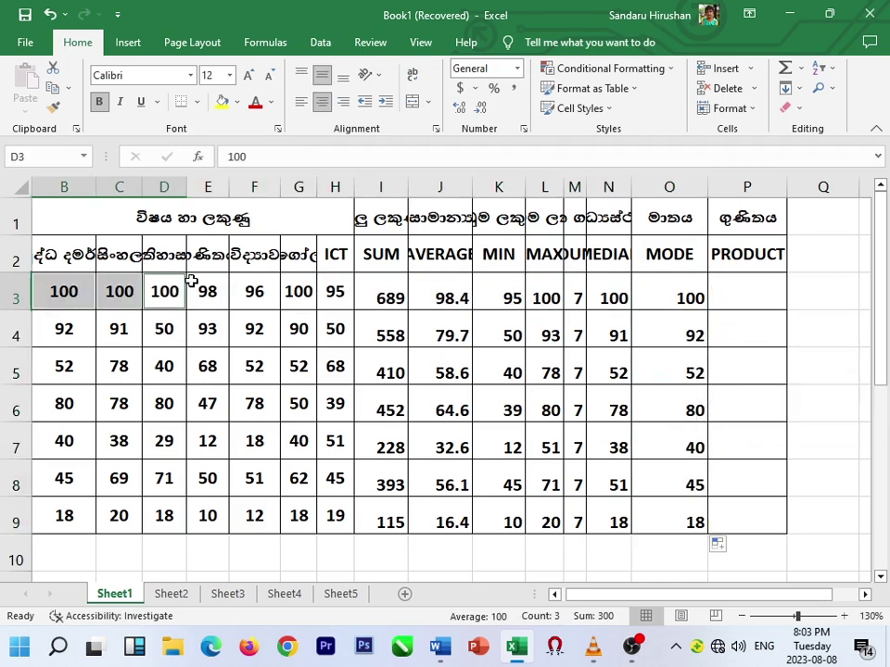
click(239, 102)
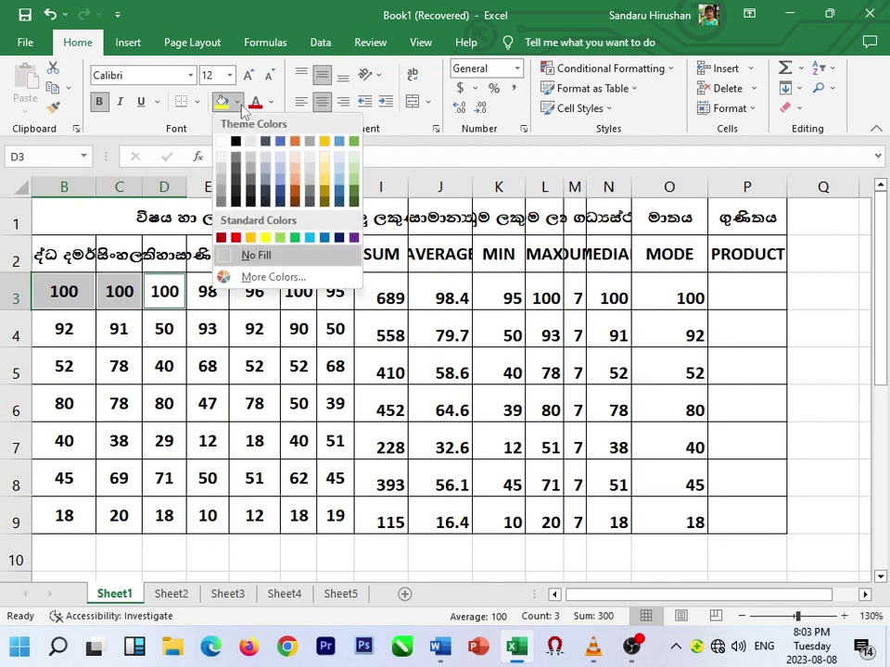
click(301, 239)
click(678, 299)
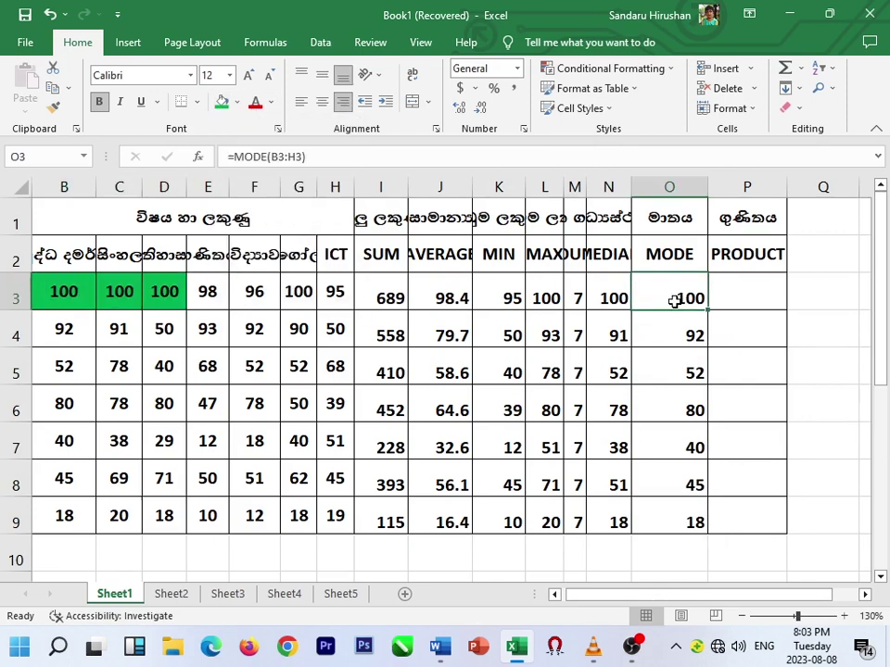
click(221, 101)
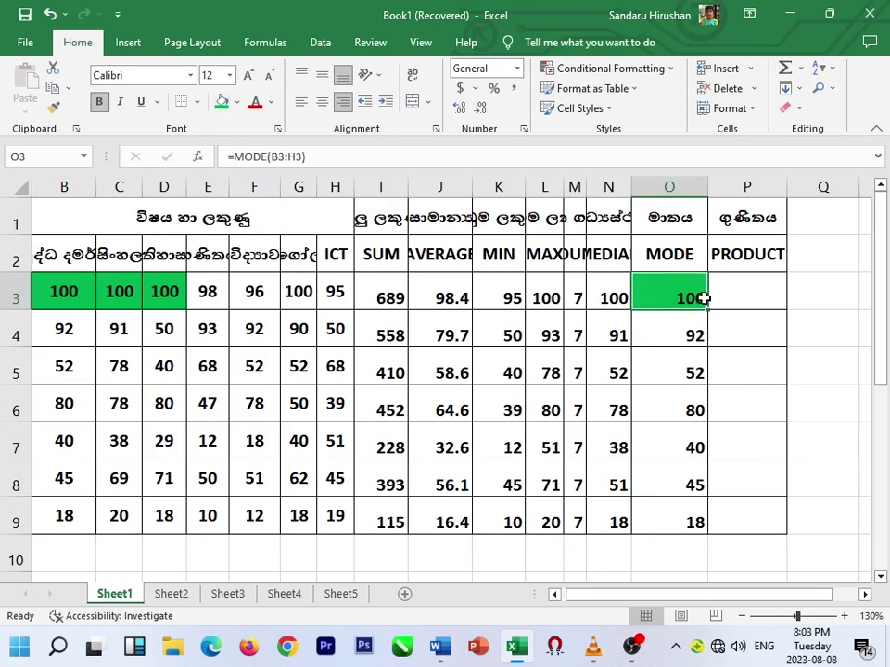
Shade green the 18 marks in B9, D9, G9 and the O9 mode result.
click(73, 517)
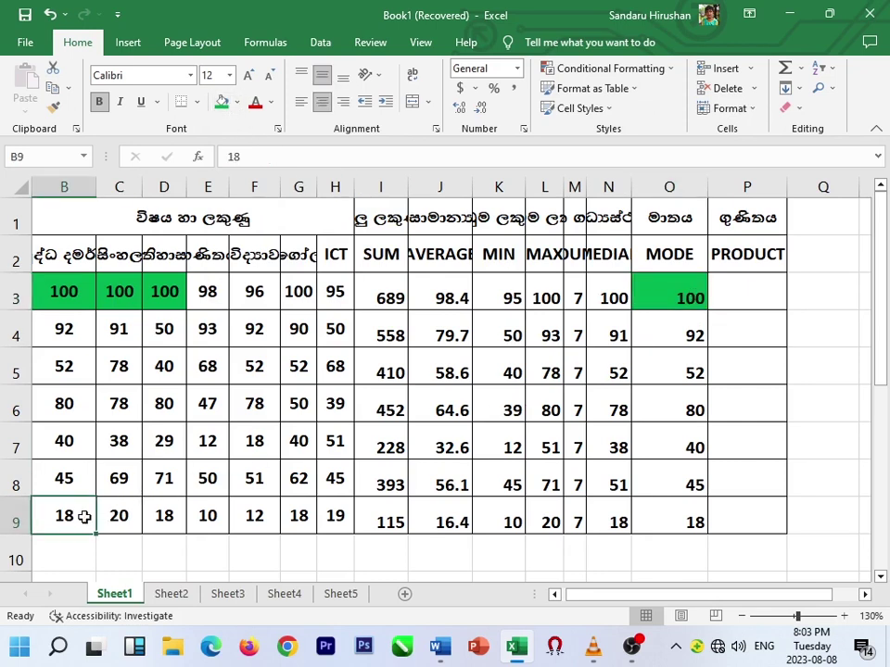
ctrl+click(163, 517)
ctrl+click(299, 516)
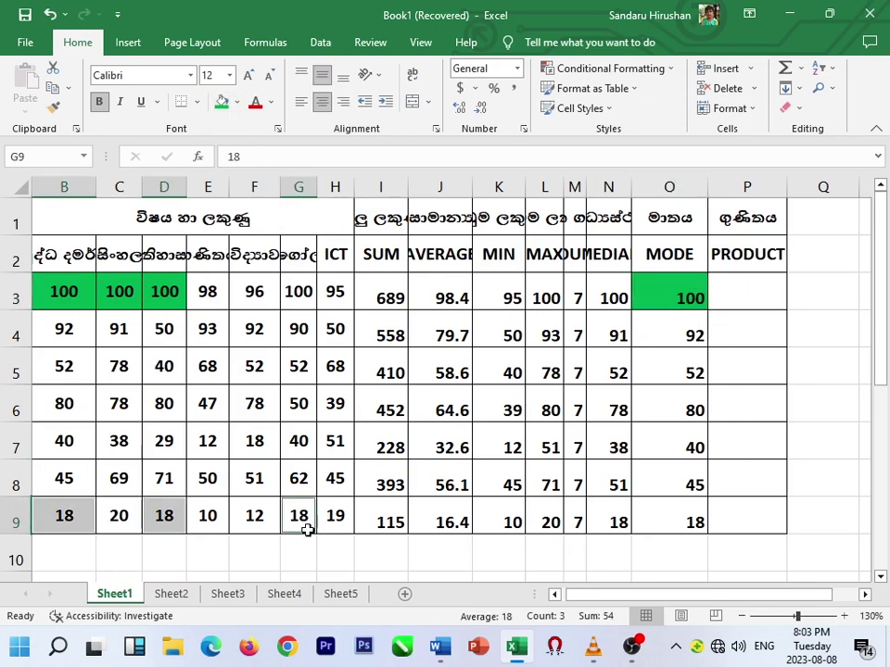
click(222, 101)
click(680, 524)
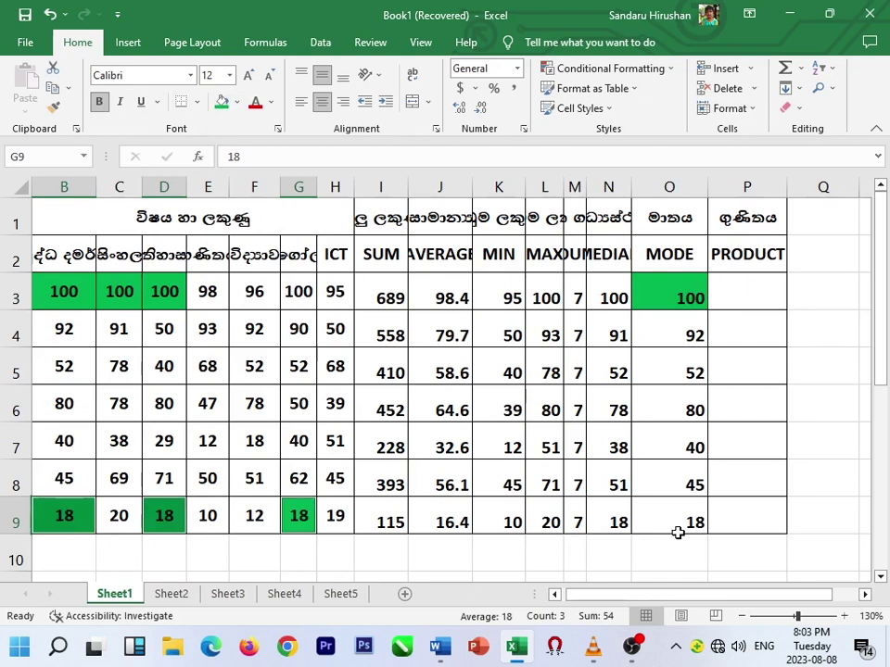
click(221, 102)
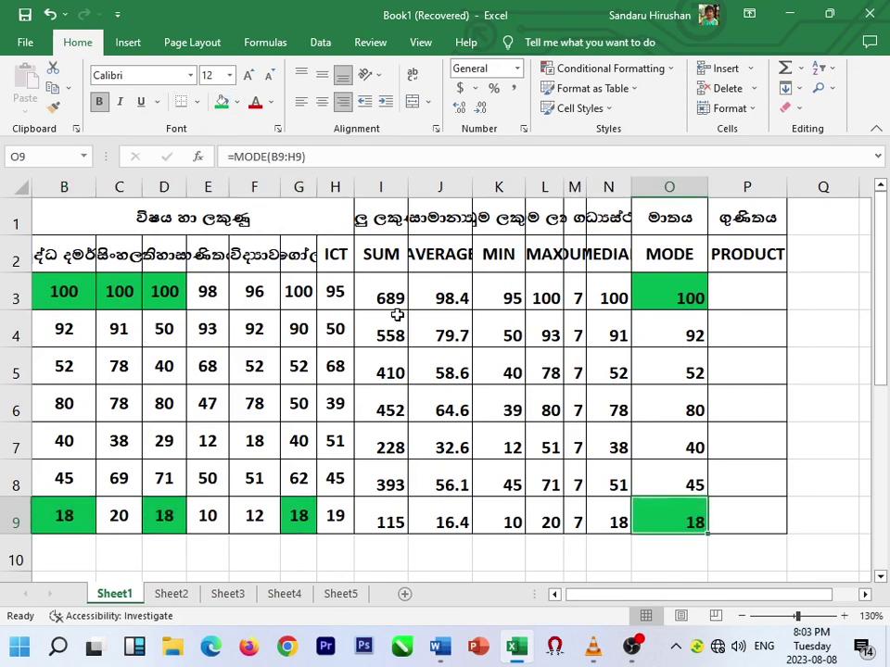
click(758, 375)
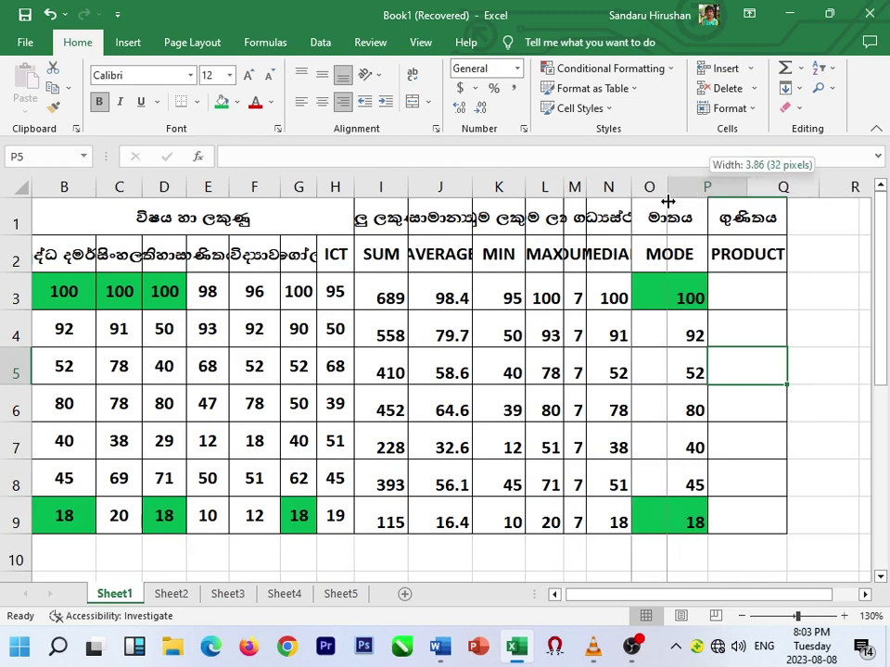
Narrow column O and enter =PRODUCT(B3,C3,D3) in P3, giving 1000000.
drag(704, 181, 666, 185)
click(693, 290)
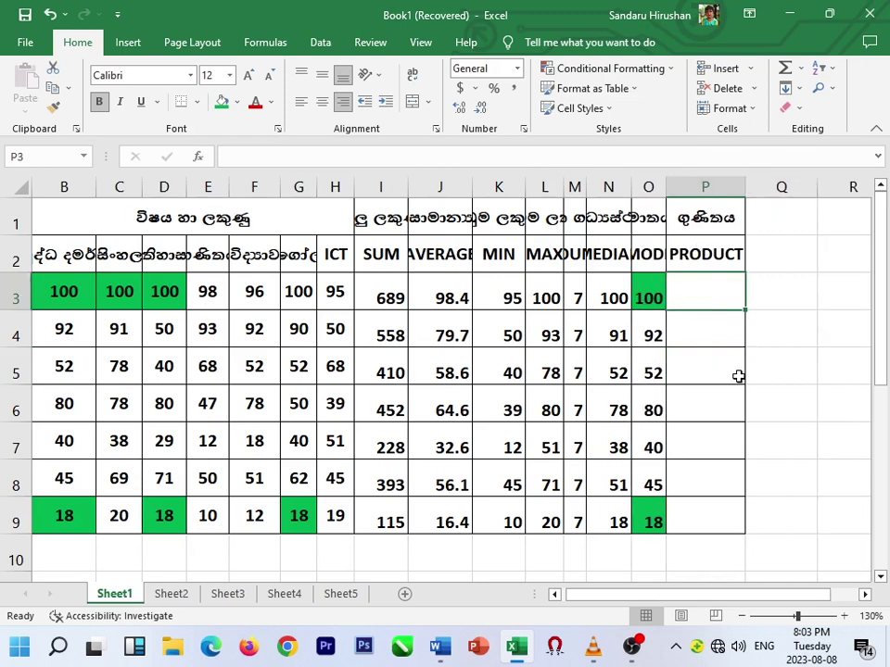
text(=)
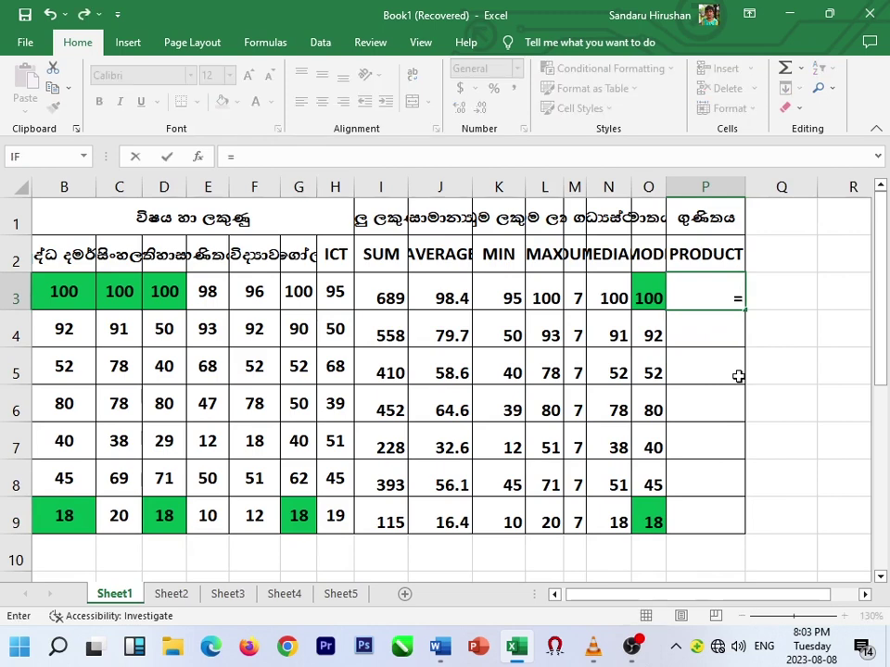
text(por)
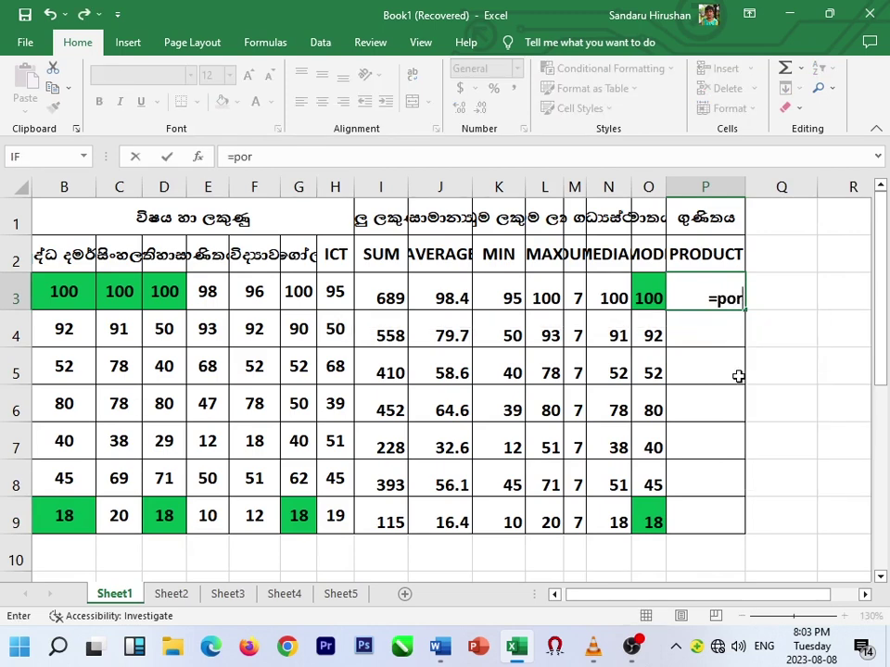
key(BackSpace)
key(BackSpace)
text(ro)
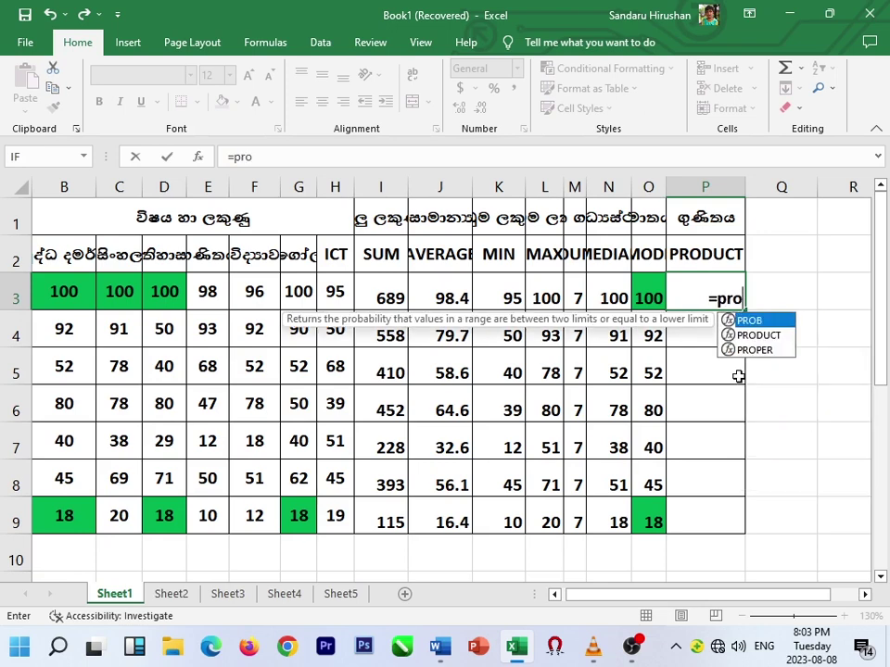
double_click(737, 336)
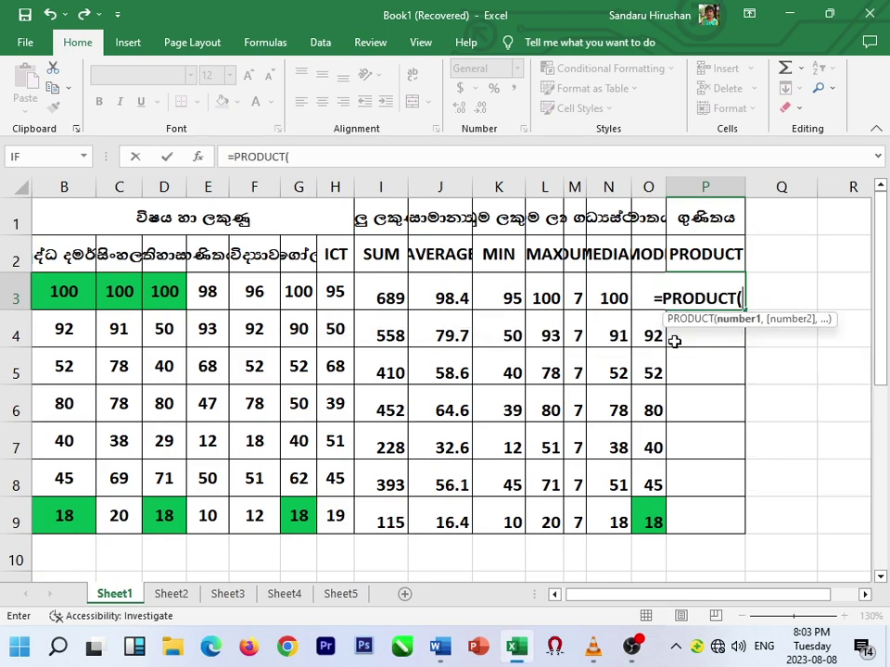
click(82, 302)
text(,)
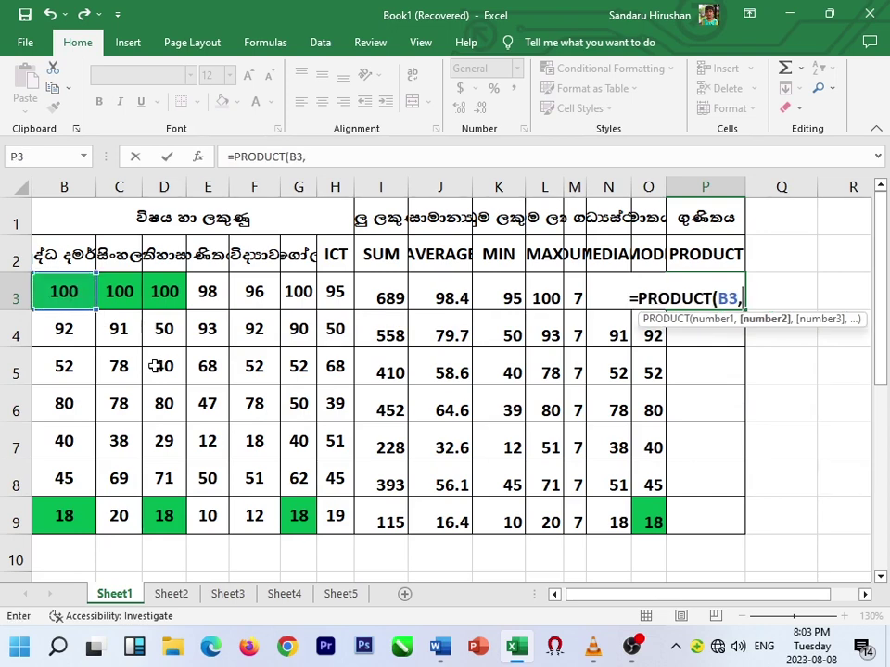
click(123, 290)
text(,)
click(175, 291)
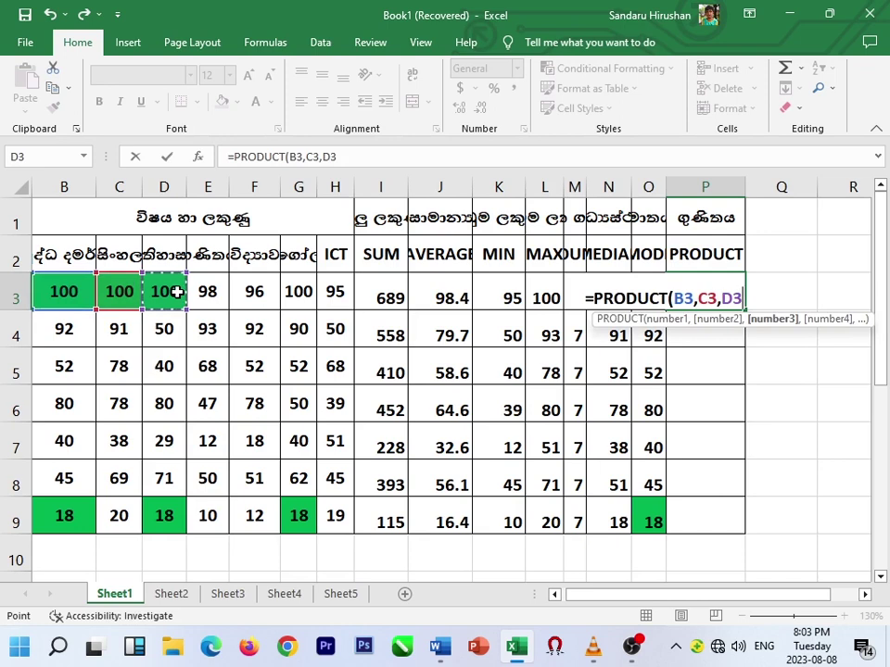
text())
key(Return)
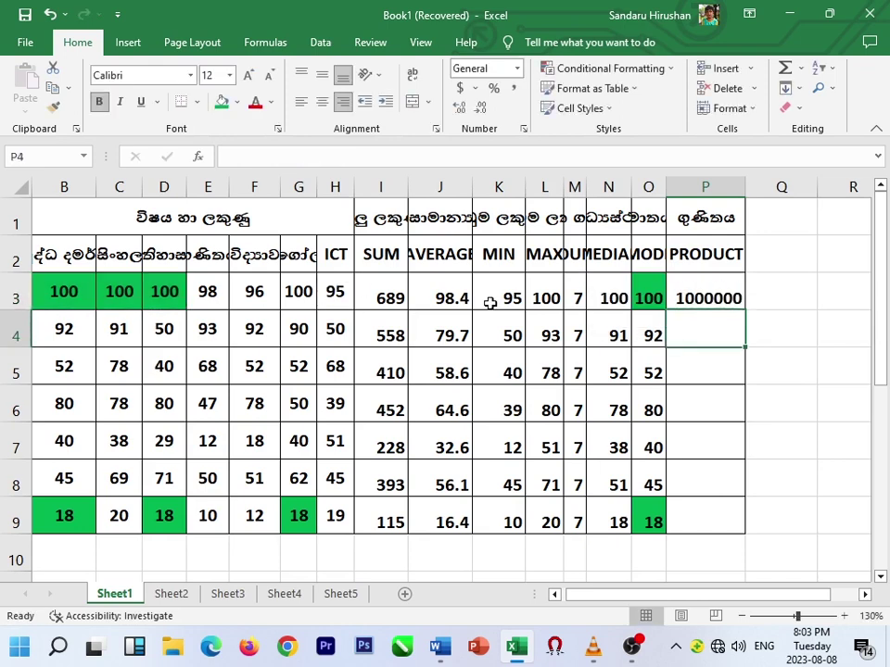
click(686, 299)
click(684, 331)
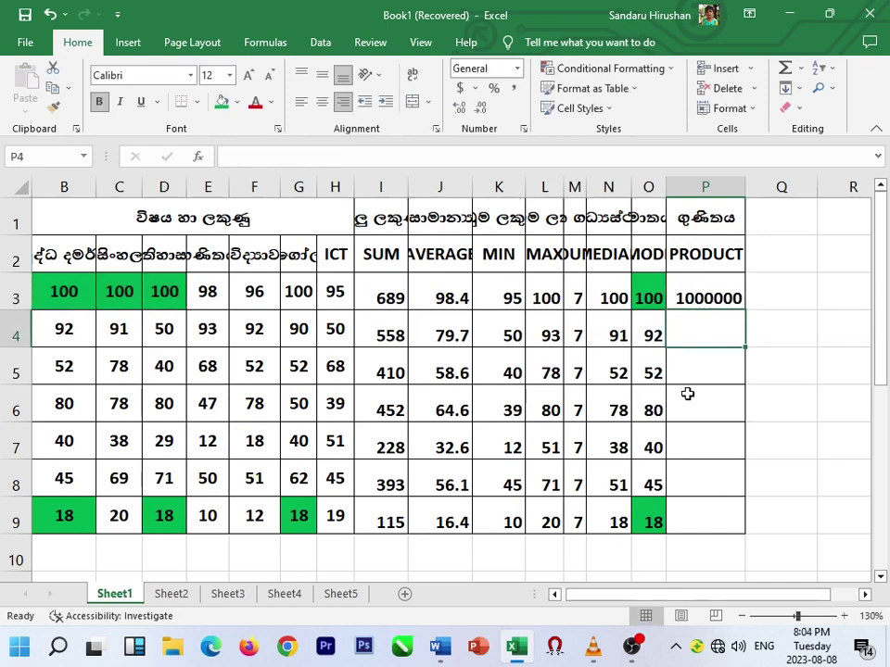
text(=)
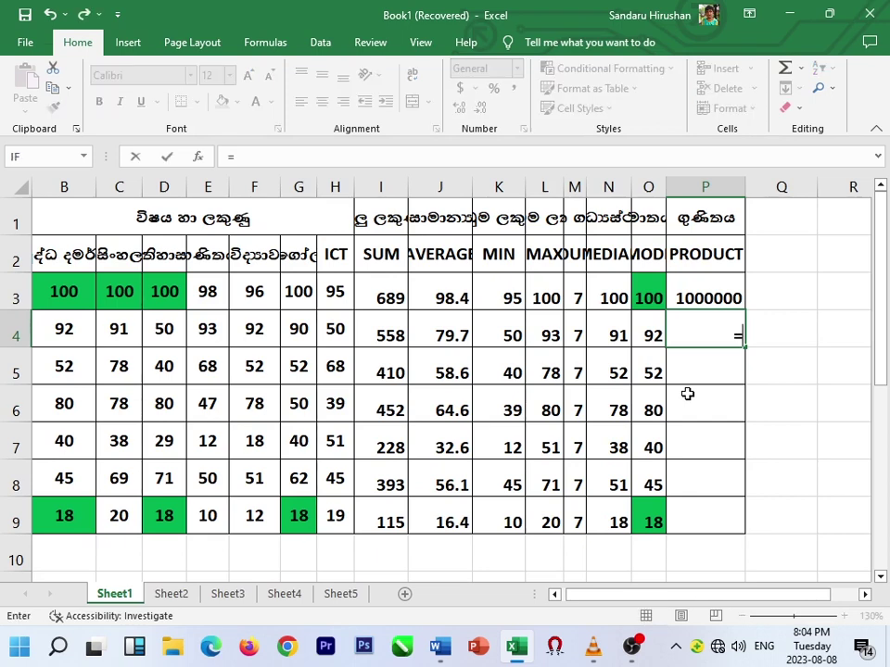
text(pro)
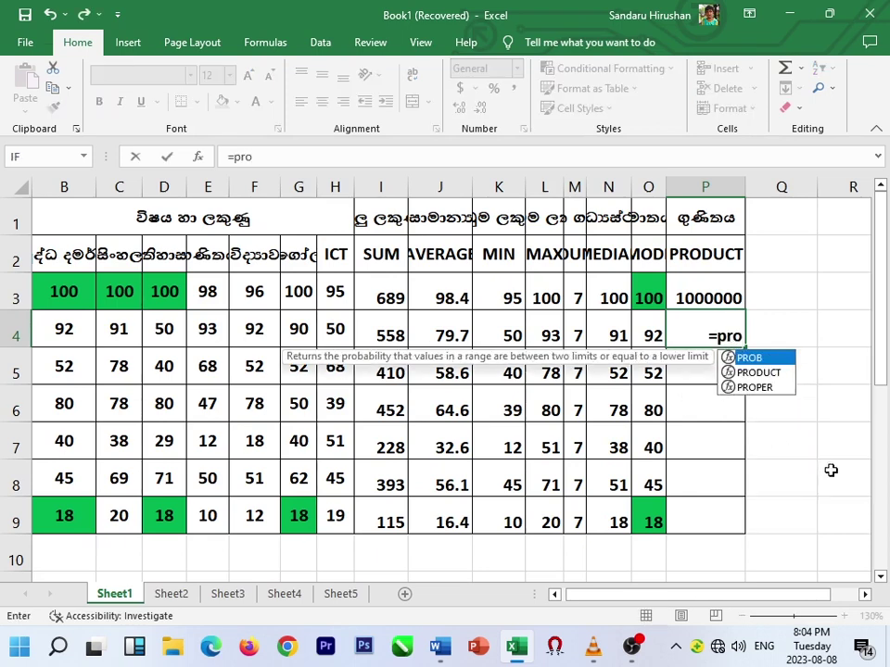
double_click(758, 389)
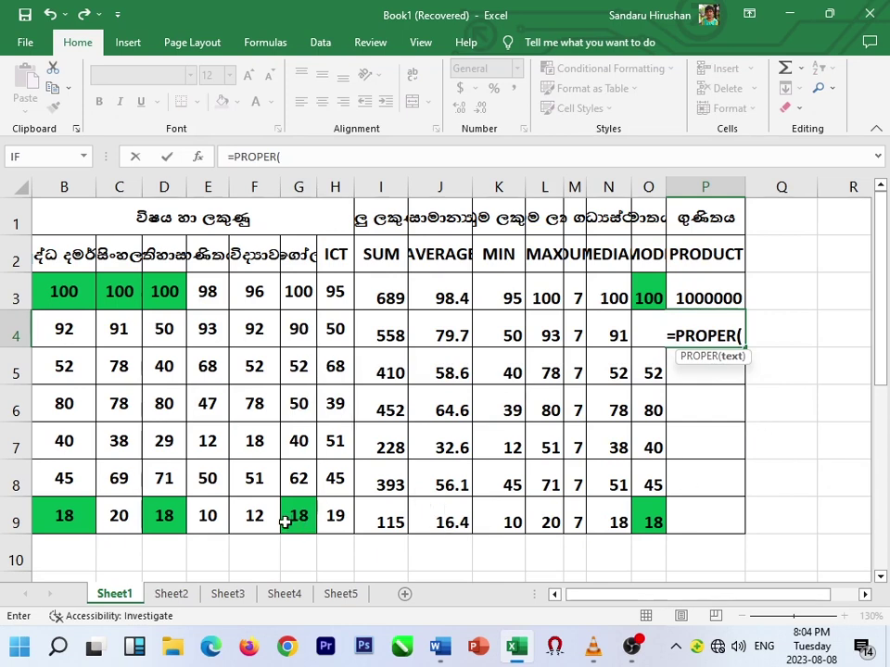
click(212, 515)
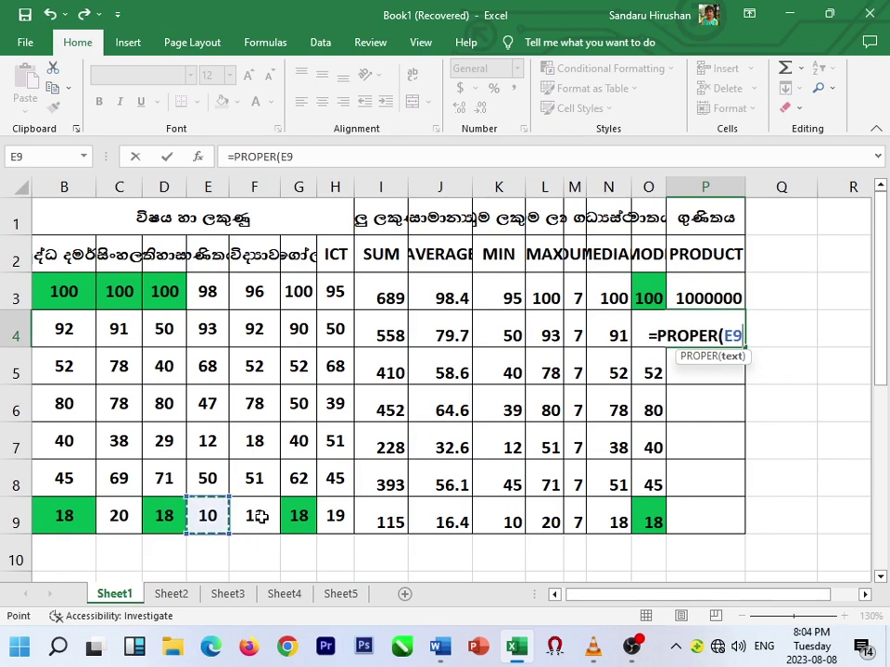
text(,)
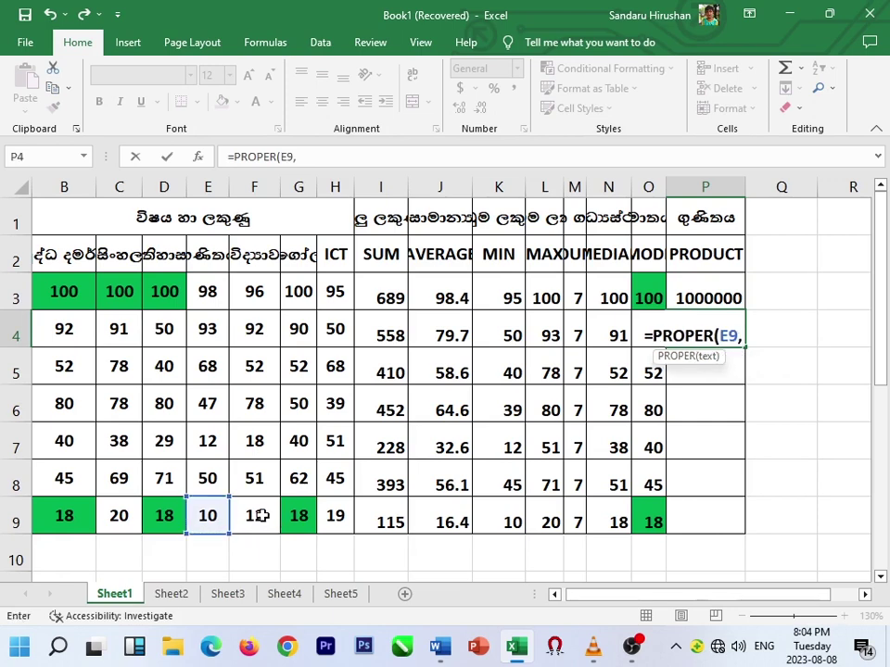
click(260, 516)
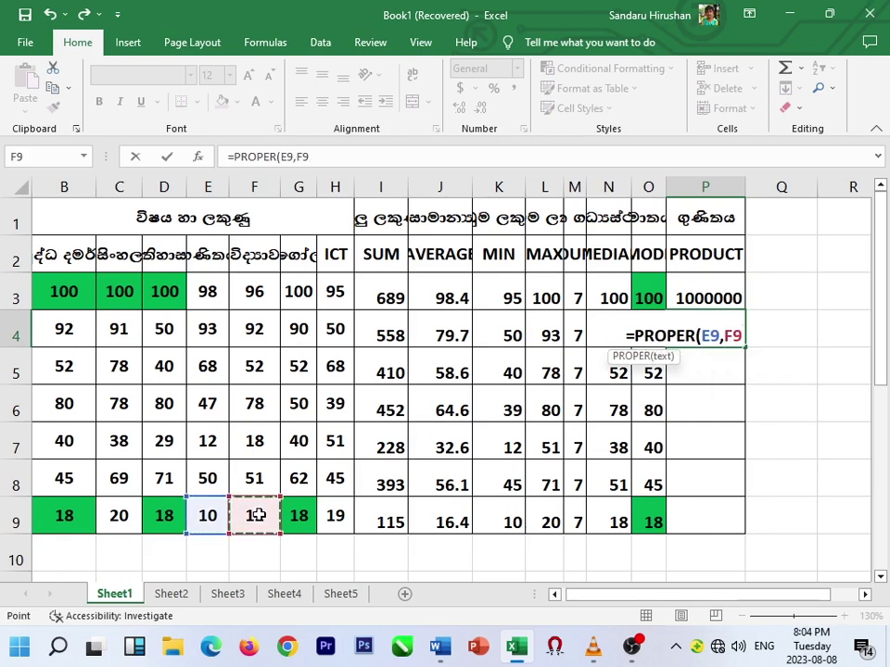
text())
key(Return)
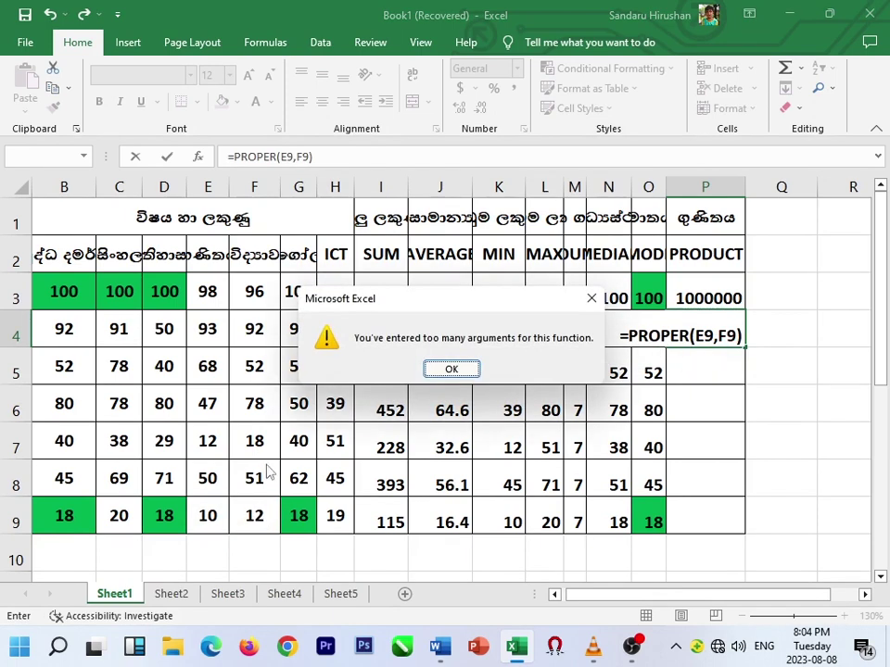
click(452, 369)
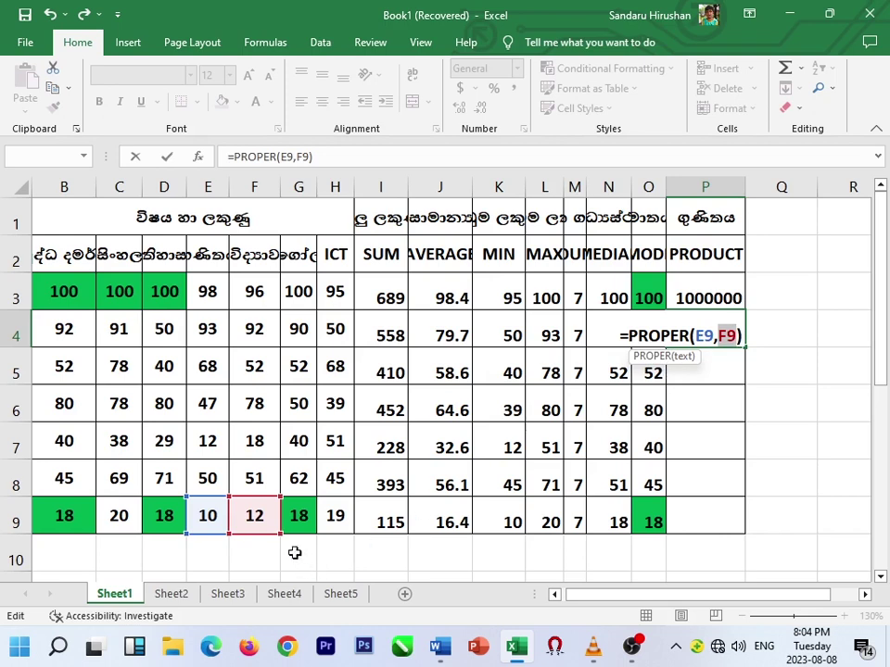
click(743, 337)
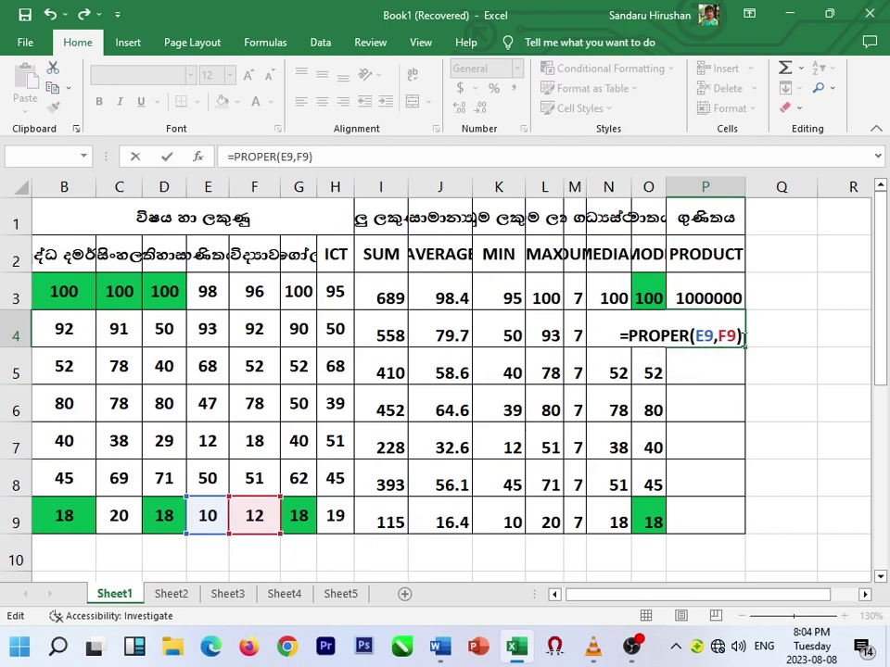
key(BackSpace)
key(Return)
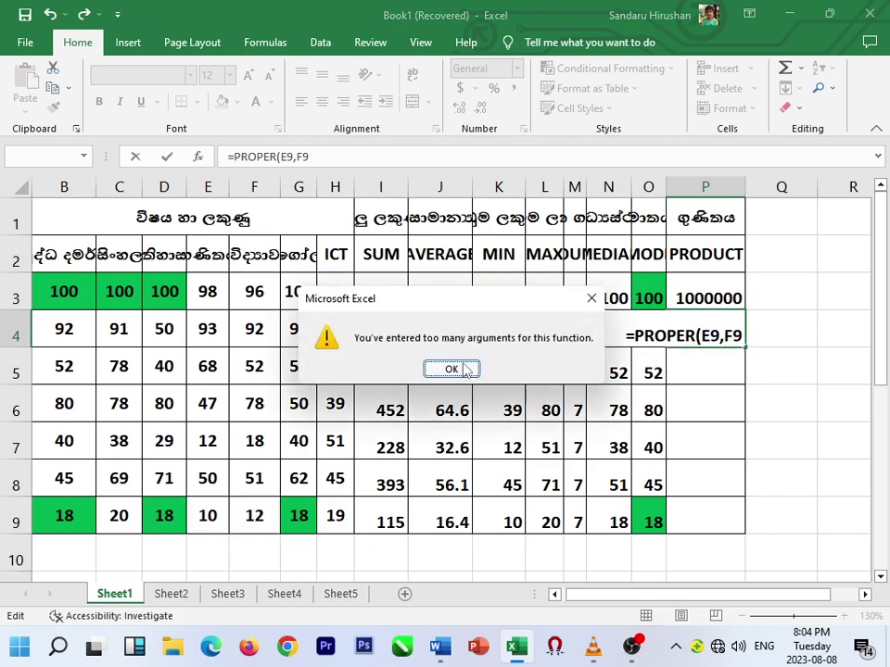
click(467, 370)
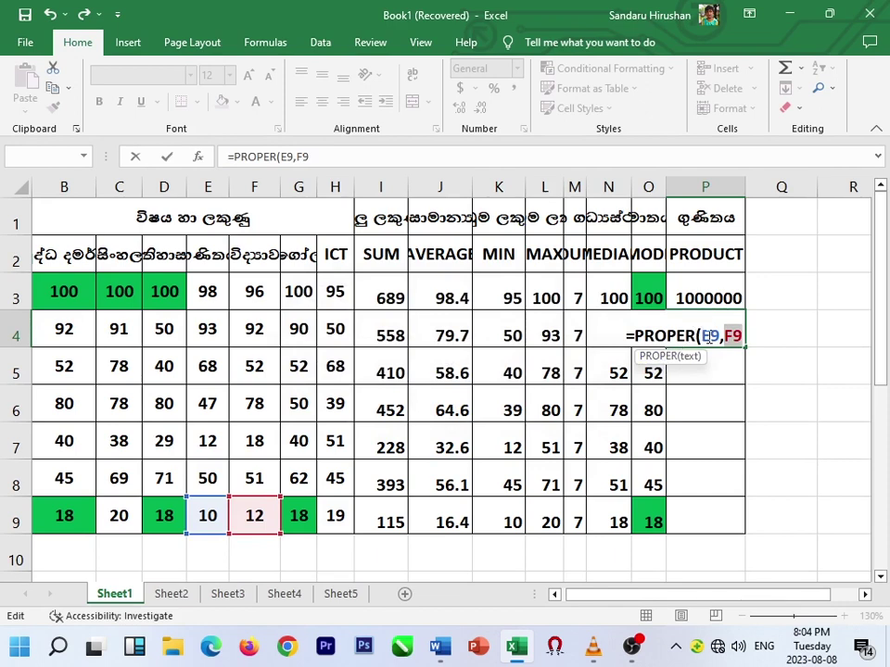
click(709, 339)
drag(704, 337, 751, 337)
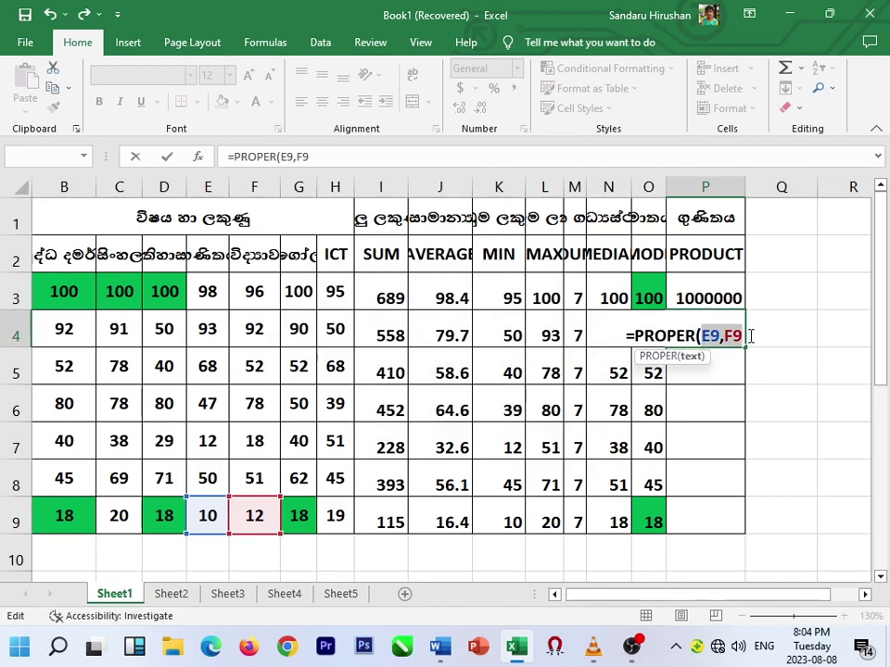
key(BackSpace)
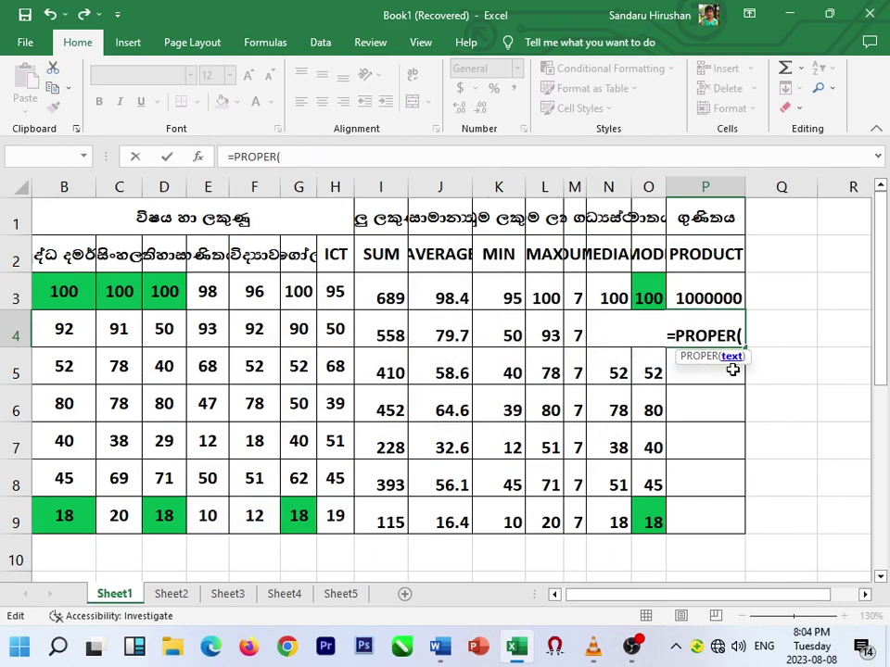
click(213, 517)
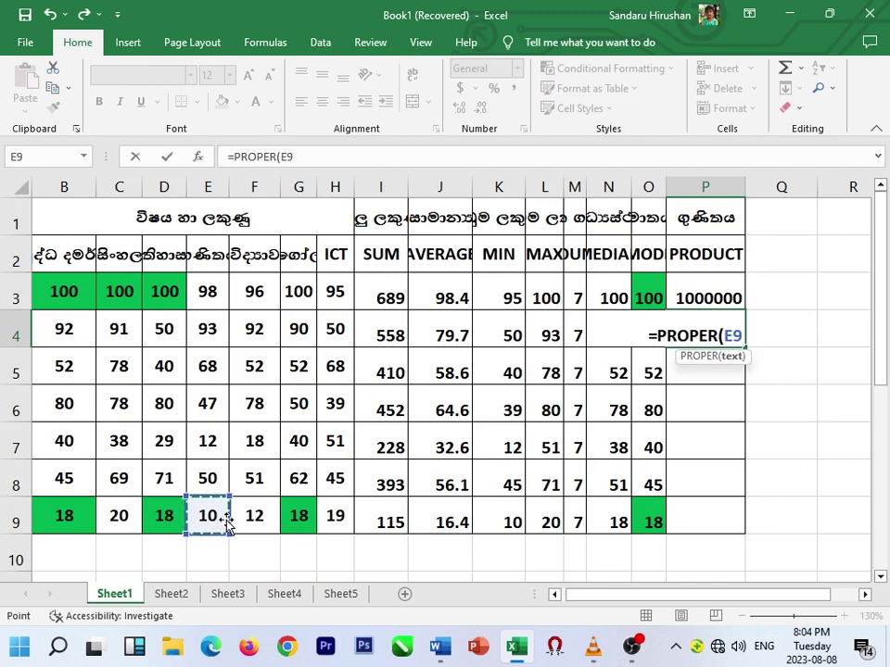
text(,)
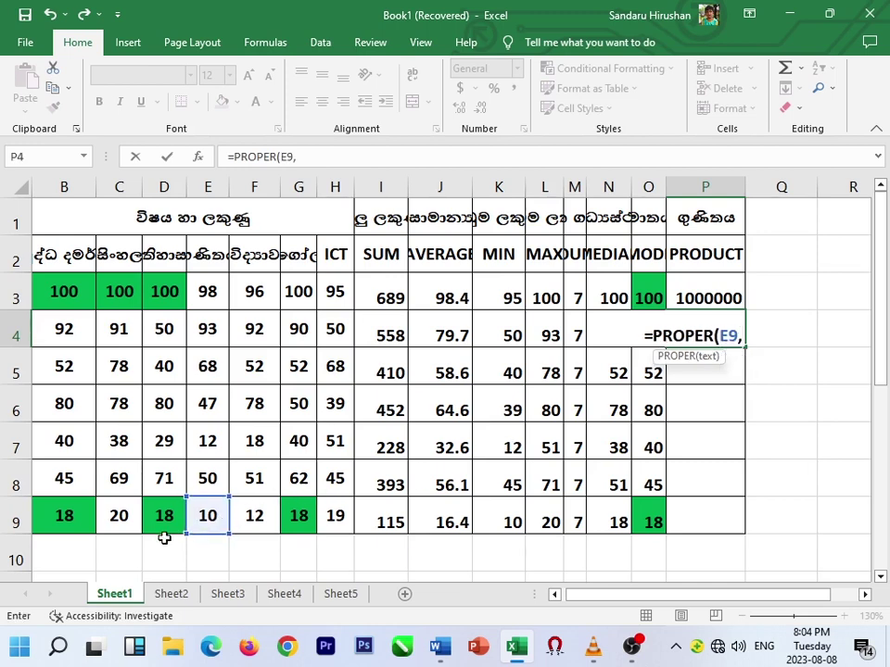
click(265, 515)
key(Return)
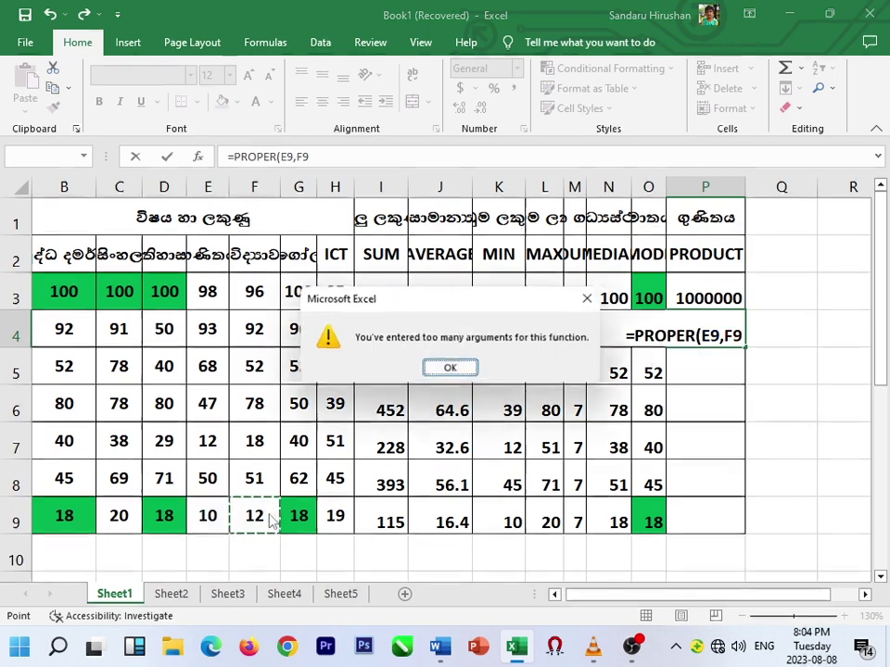
click(454, 371)
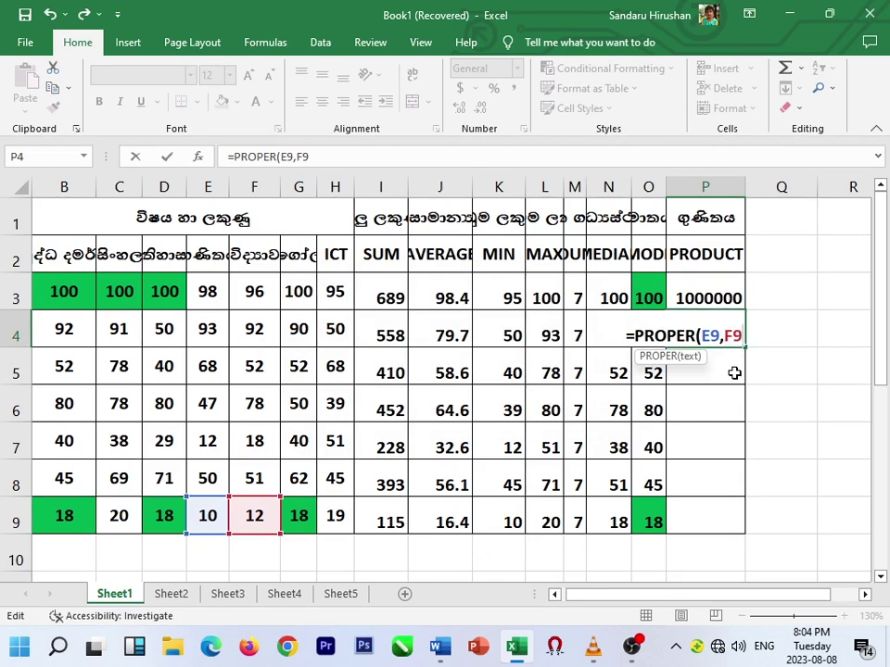
text(,)
click(298, 519)
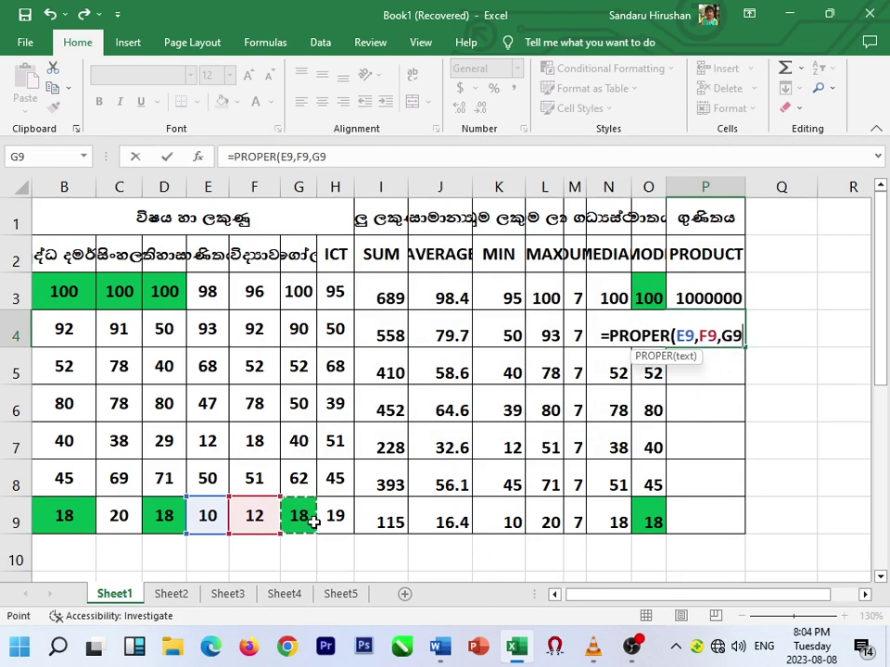
key(Return)
click(463, 371)
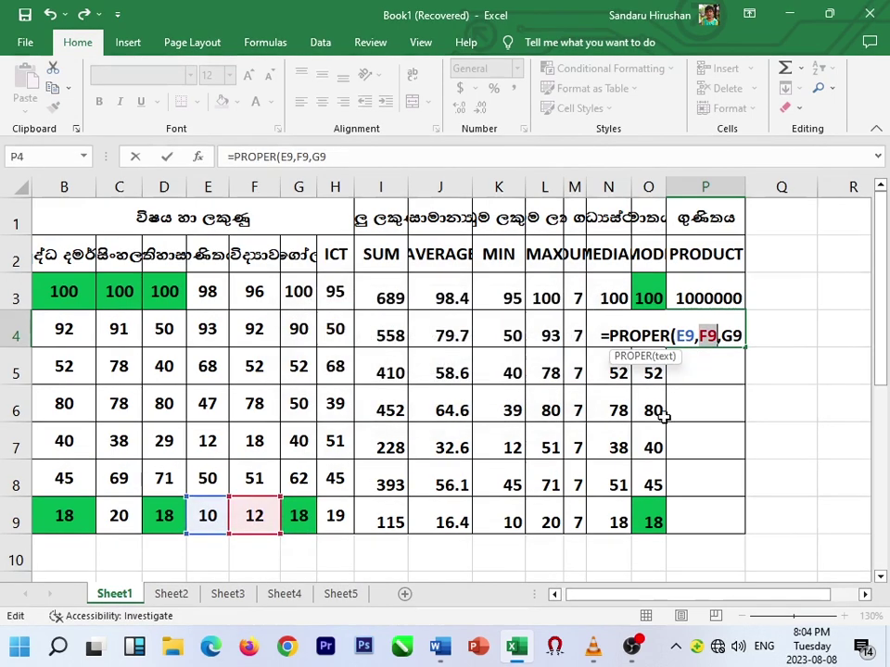
click(718, 405)
drag(603, 336, 822, 332)
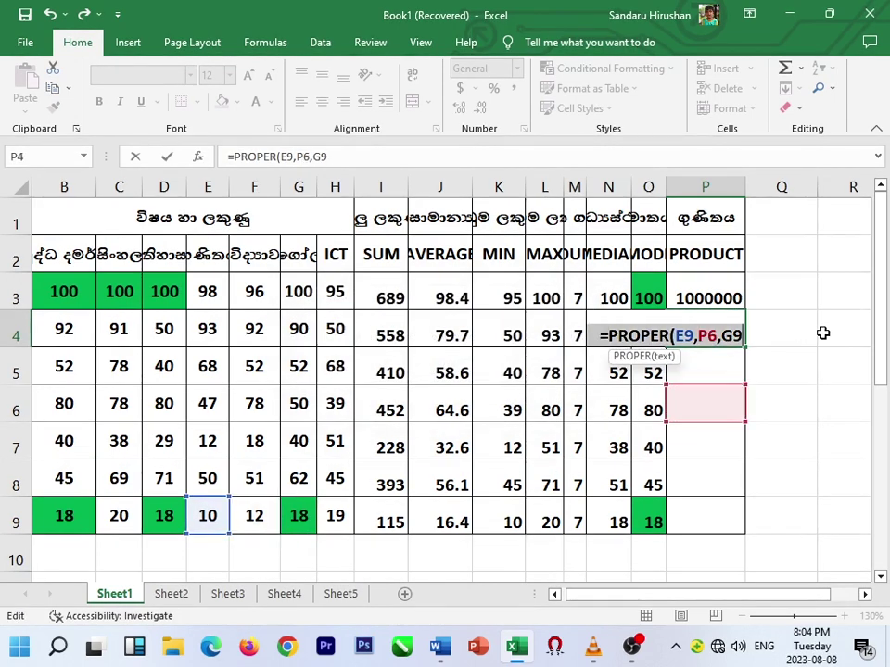
key(BackSpace)
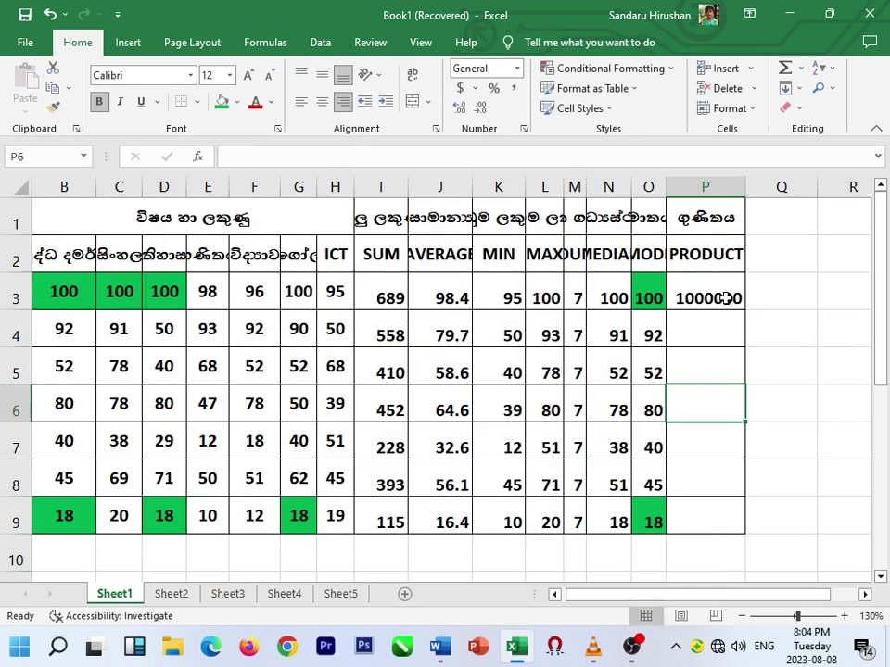
Copy the PRODUCT formula down to P9 and change P5's D5 reference to G5.
click(726, 298)
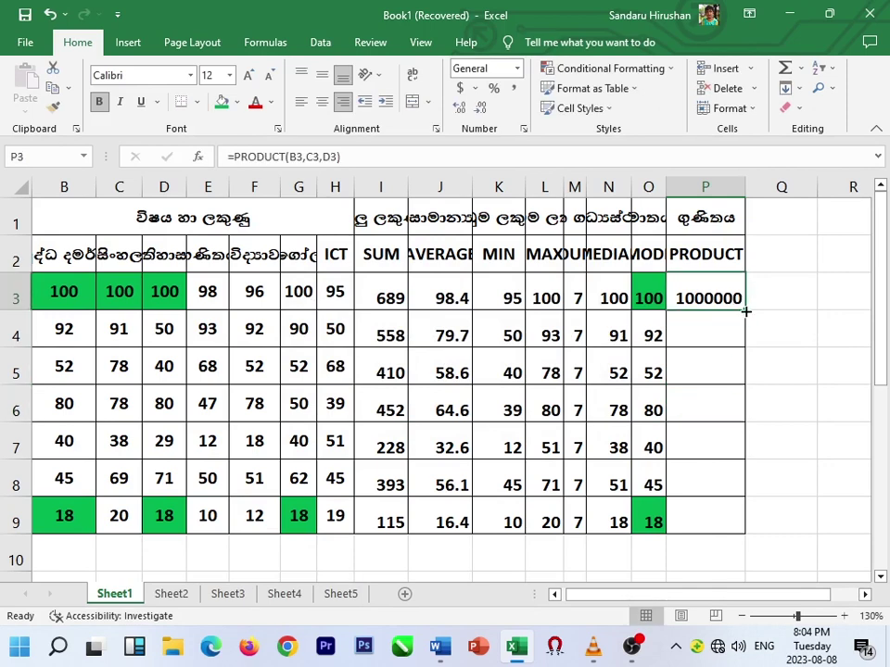
drag(747, 312, 745, 531)
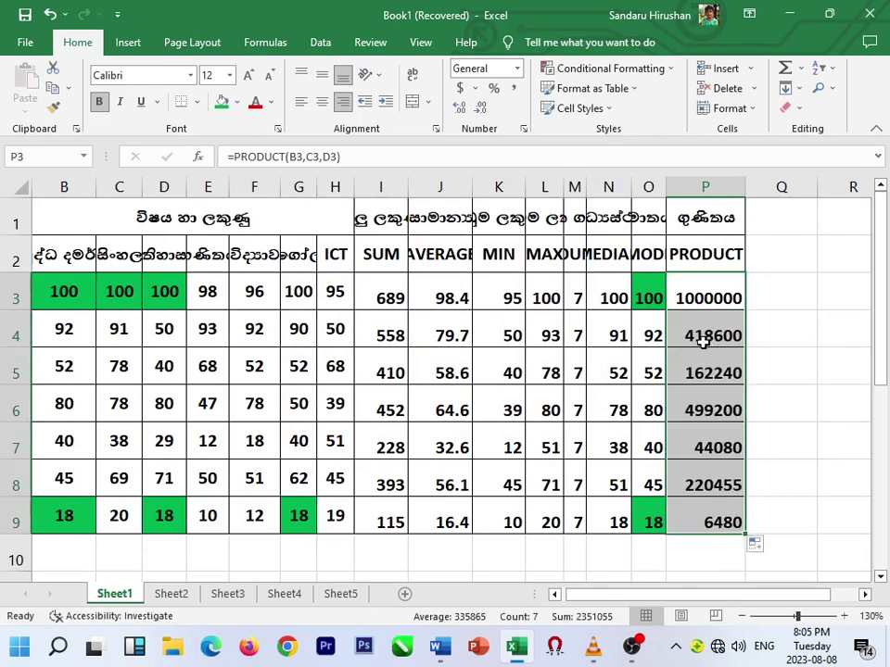
click(732, 373)
click(313, 156)
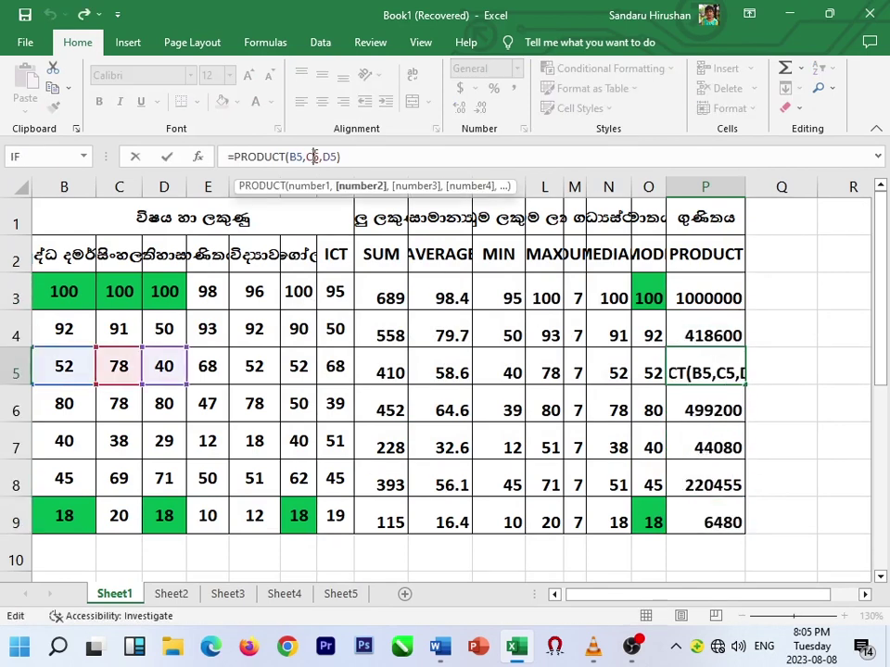
double_click(328, 156)
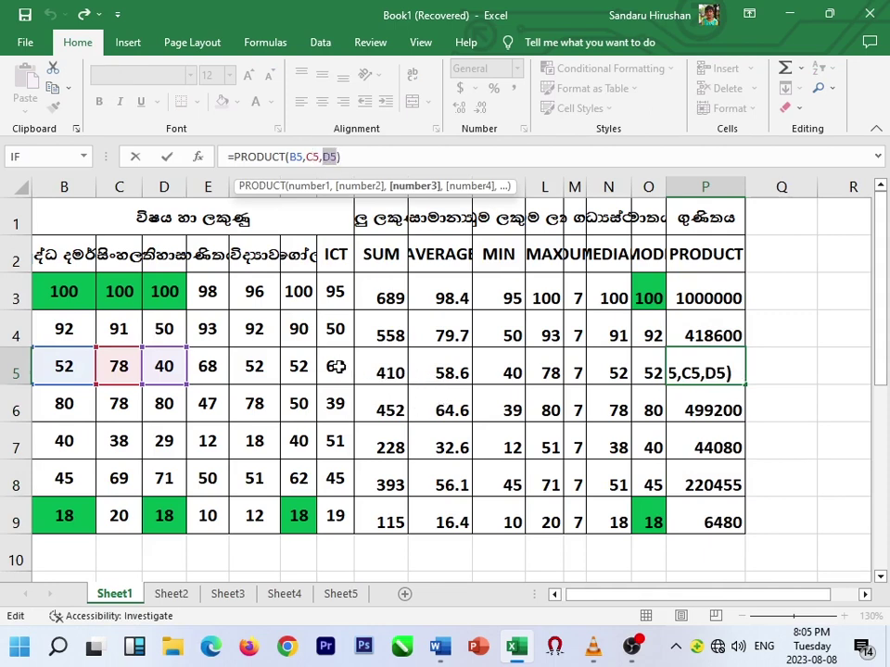
click(298, 368)
key(Return)
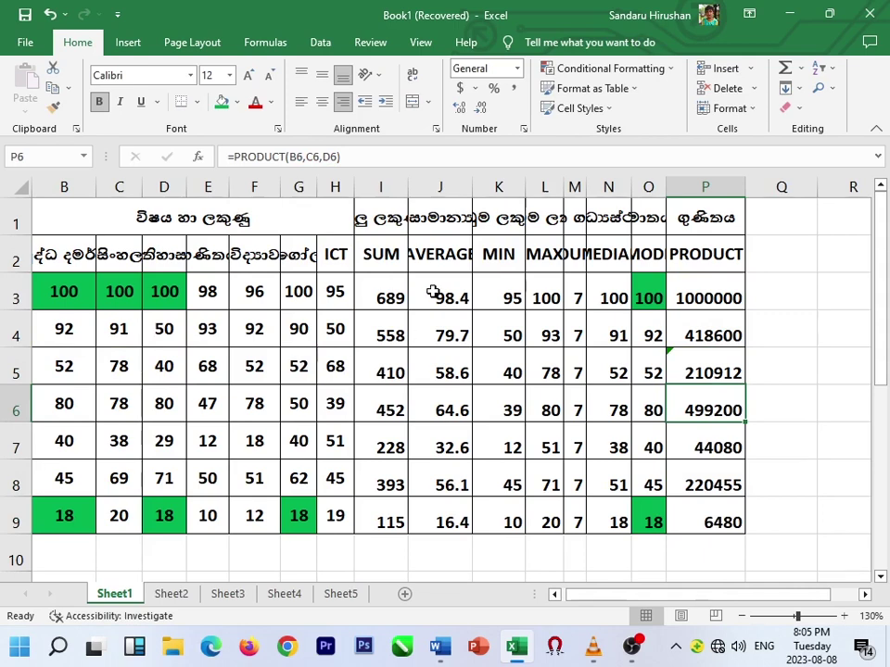
Change P9 to =PRODUCT(E9,F9), giving 120, and fill it up toward P3.
click(708, 523)
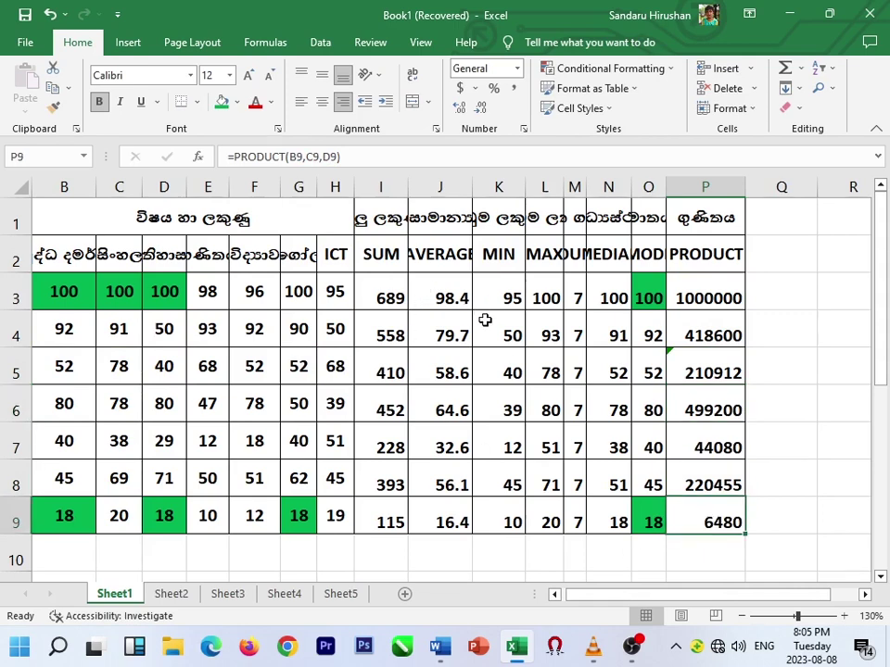
click(300, 158)
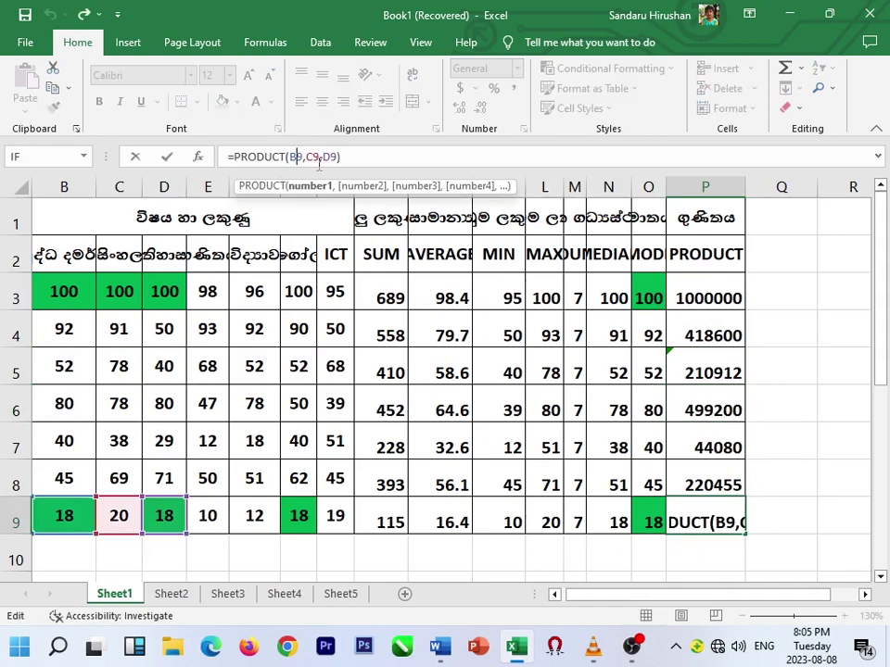
drag(293, 158, 330, 157)
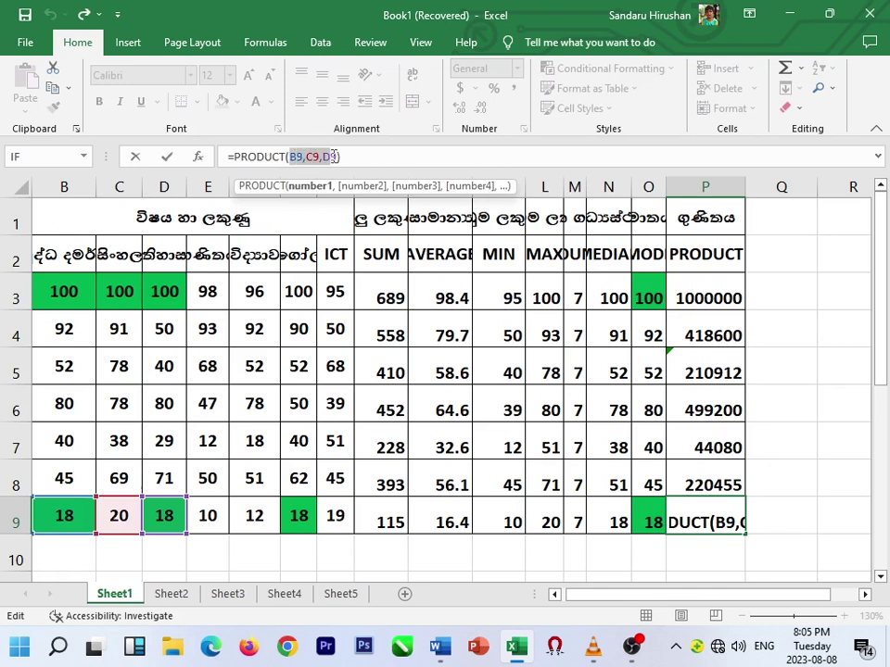
click(217, 518)
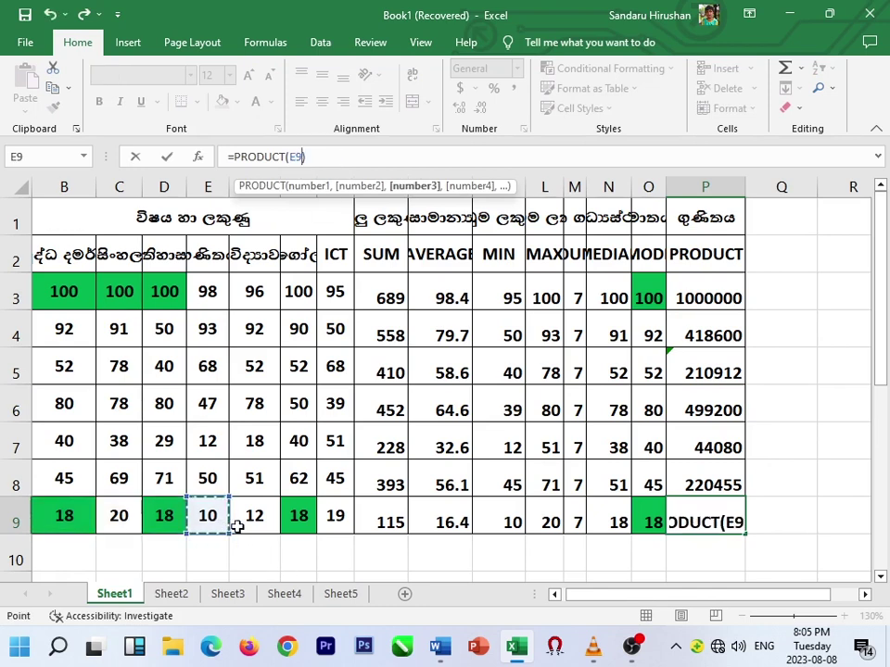
click(252, 516)
click(207, 516)
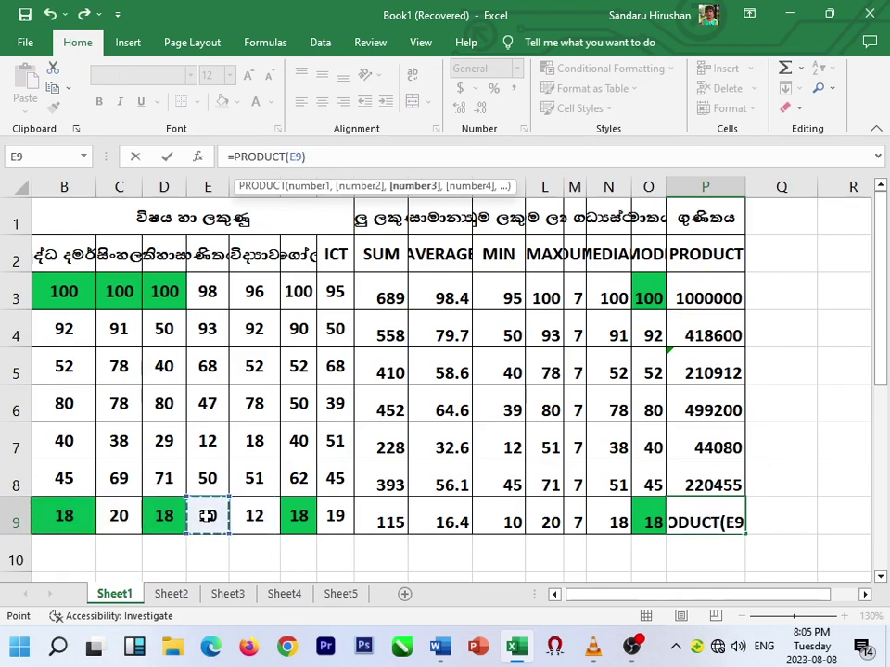
text(,)
click(252, 515)
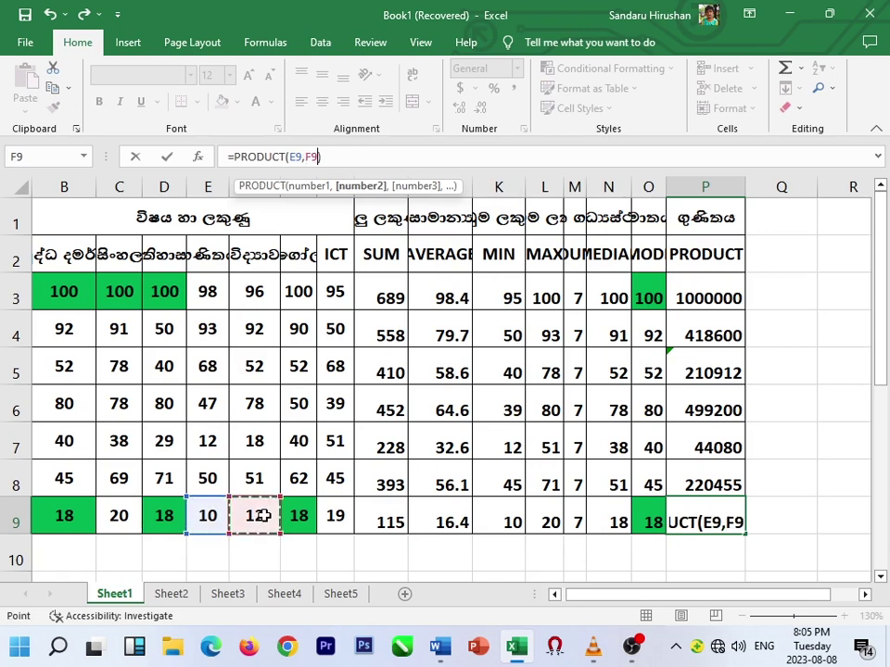
key(Return)
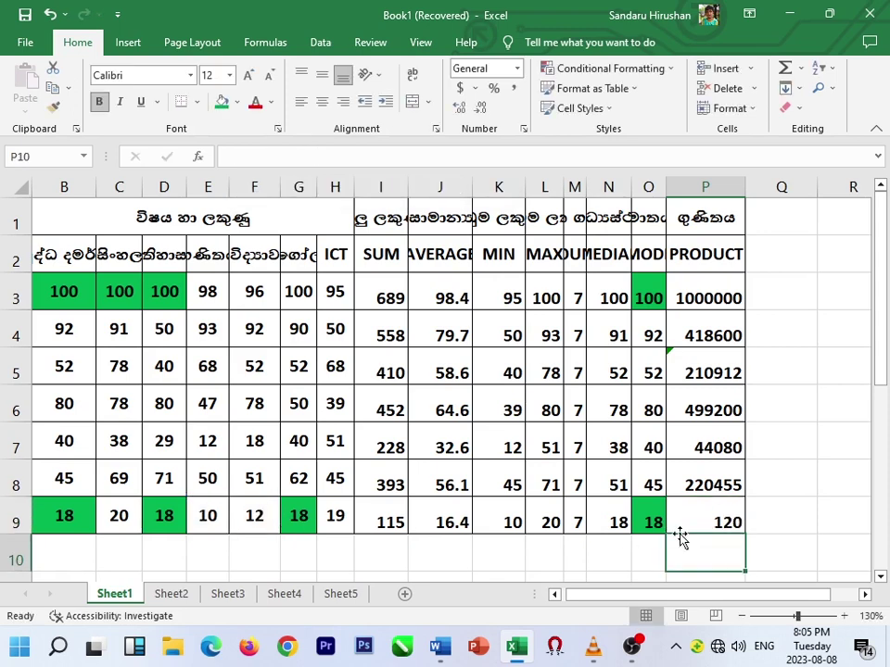
click(704, 521)
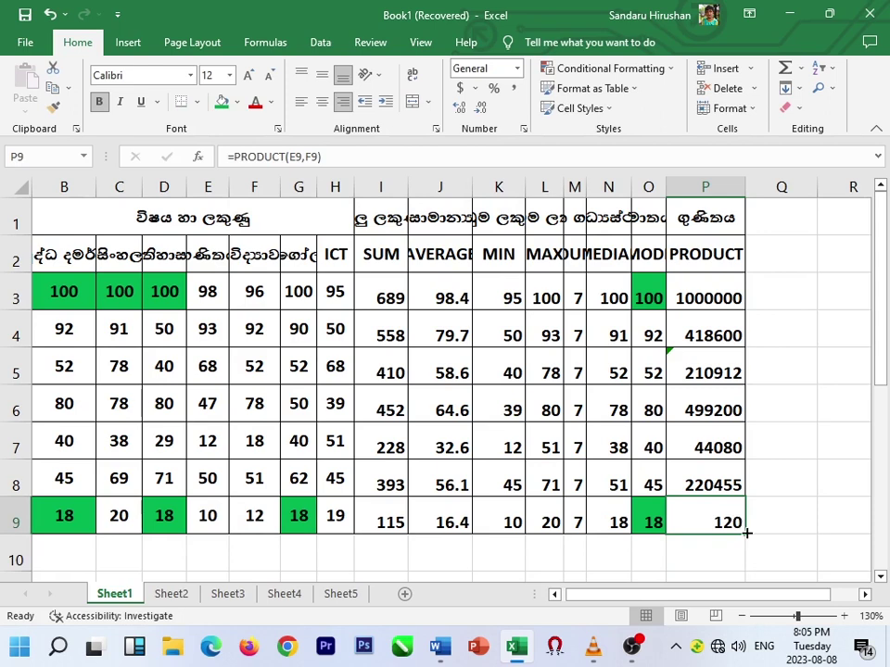
mouse_move(737, 522)
mouse_down()
mouse_move(726, 263)
mouse_move(722, 282)
mouse_up()
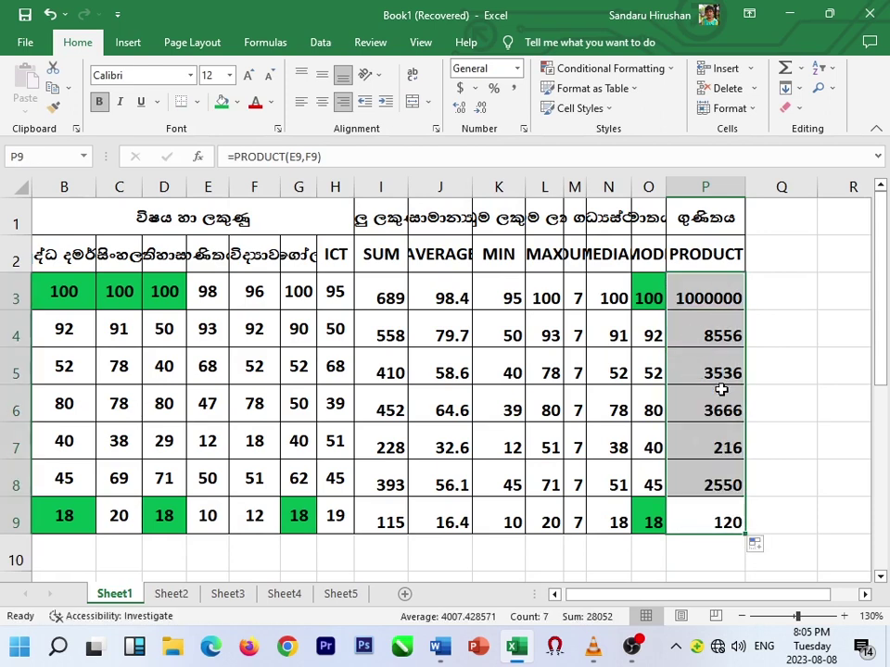
Complete the fill so P3:P9 multiply their E and F marks, P3 reading 9408.
click(724, 515)
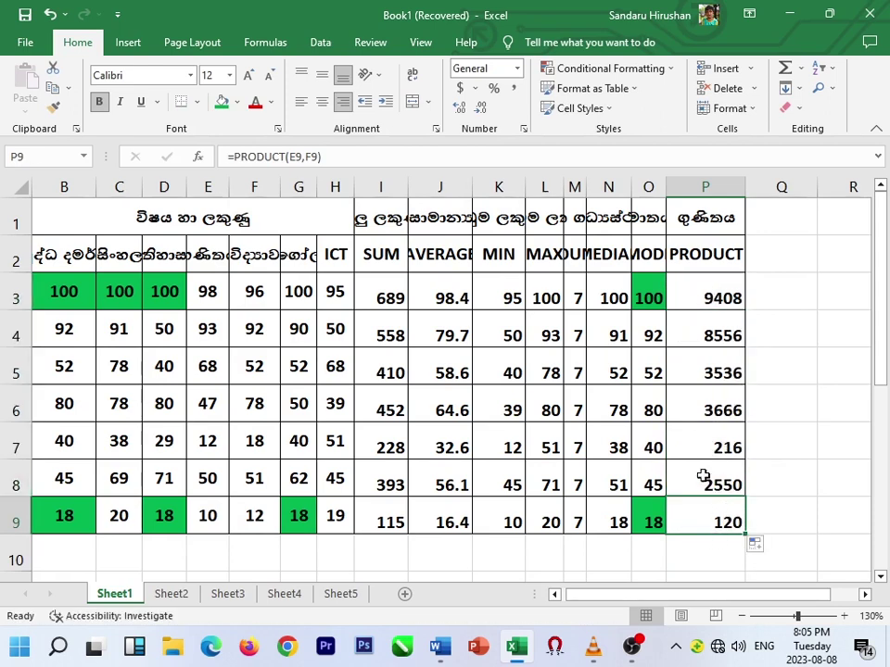
click(790, 529)
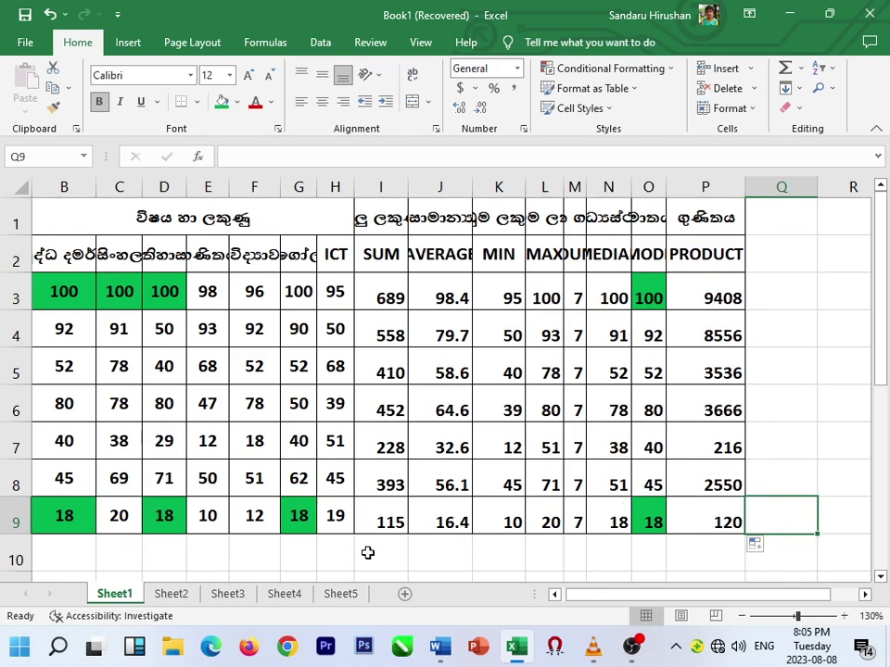
Switch to Sheet2 and zoom in on the numbers table (45.48 to 8).
click(176, 595)
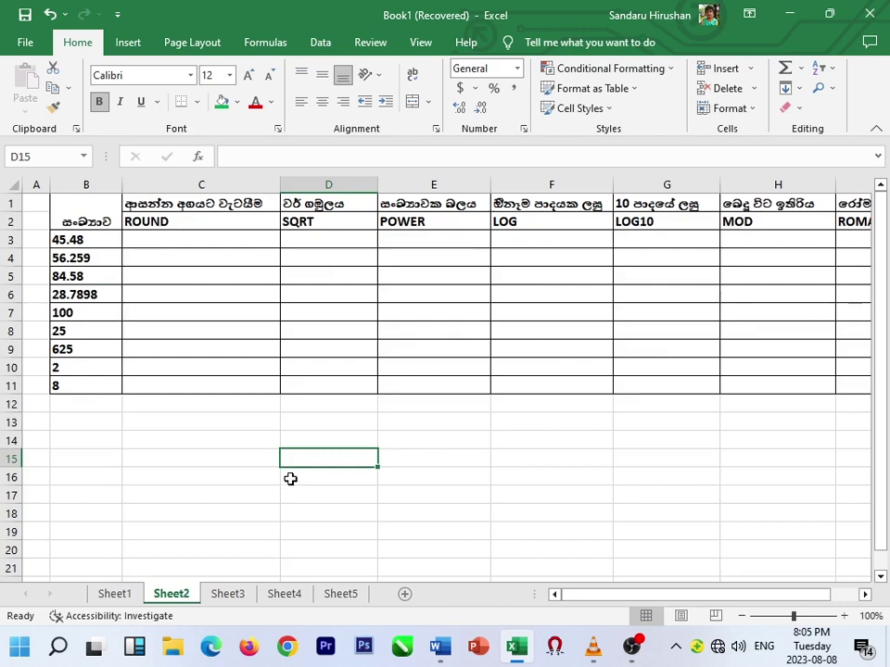
click(11, 186)
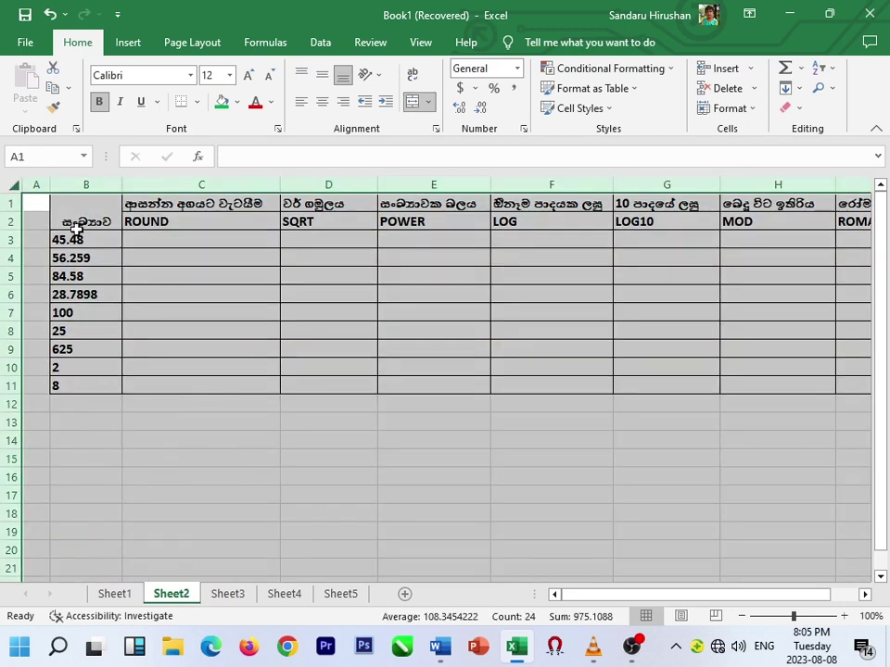
click(128, 257)
click(843, 616)
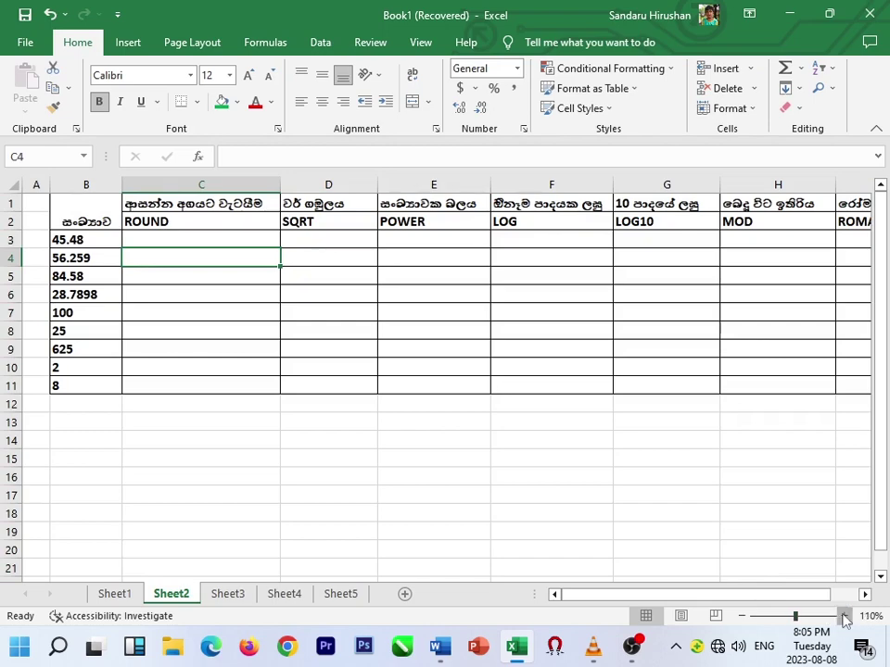
click(844, 615)
click(843, 615)
click(844, 616)
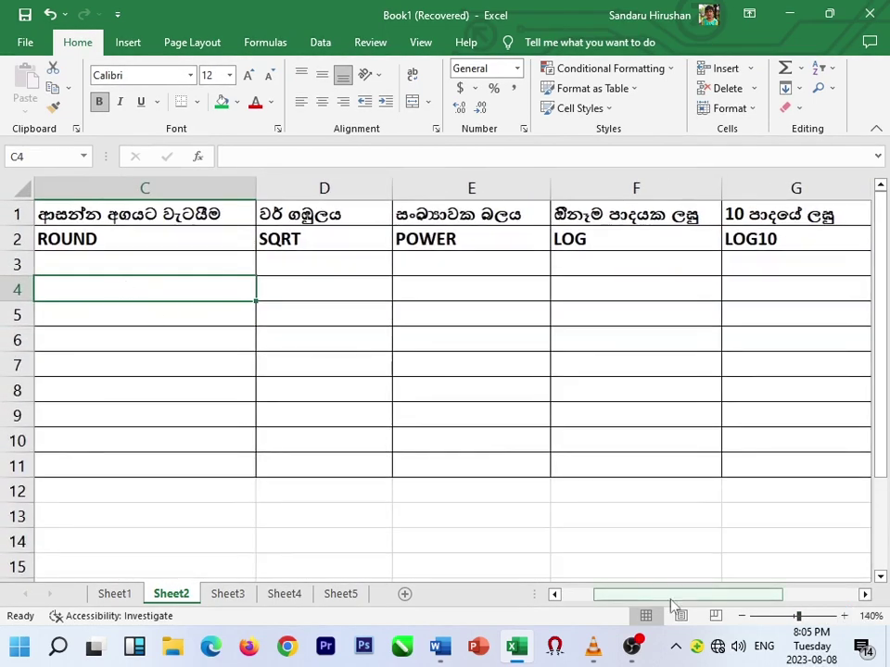
drag(710, 603, 619, 600)
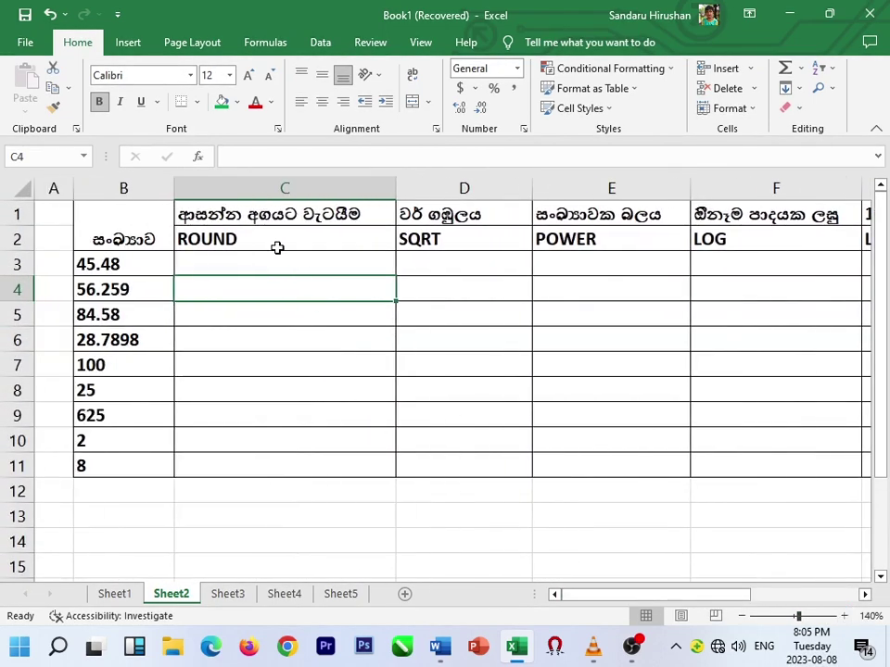
click(252, 267)
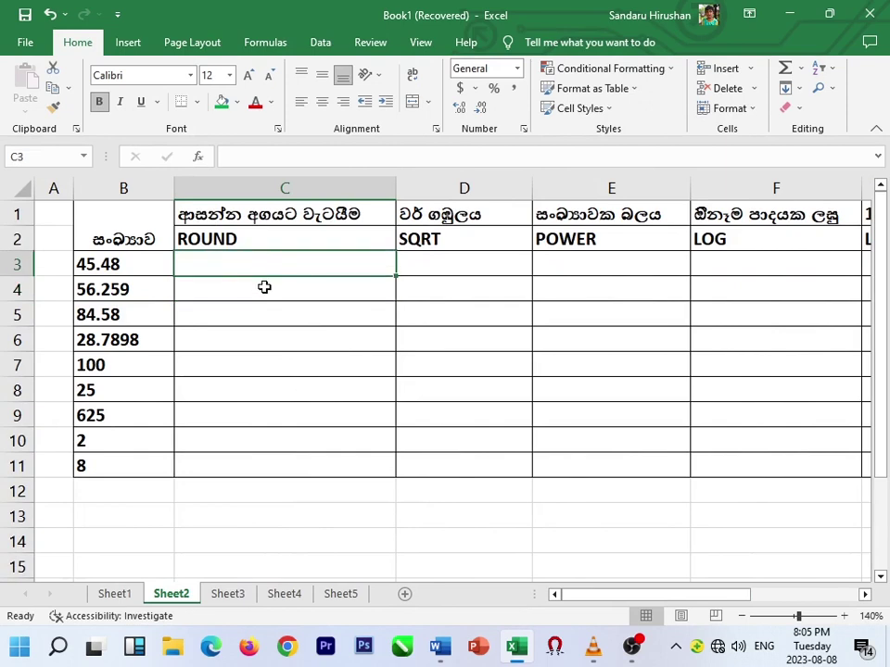
Enter =ROUND(B3,1) in C3 and fill it down to C11.
text(=)
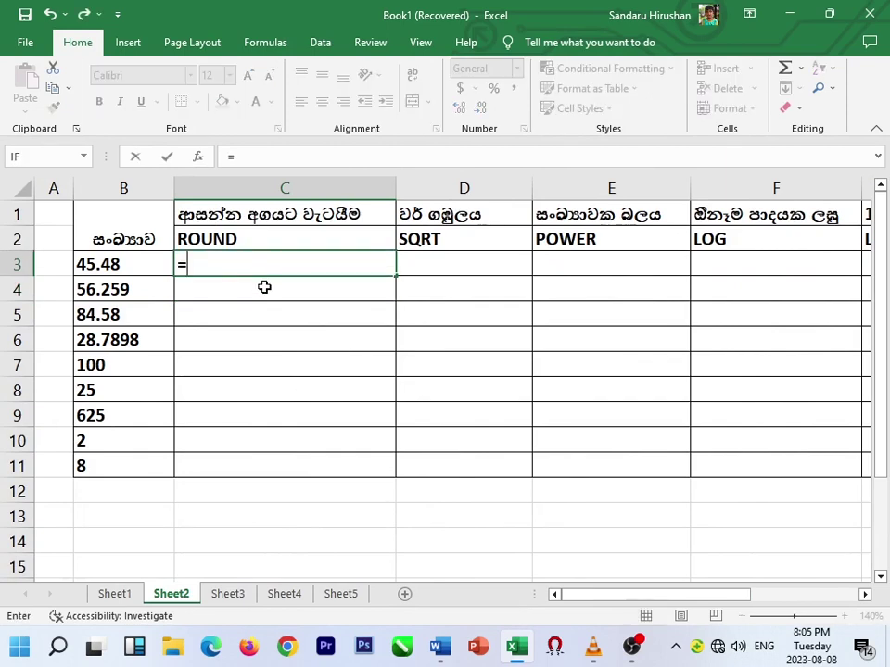
text(roun)
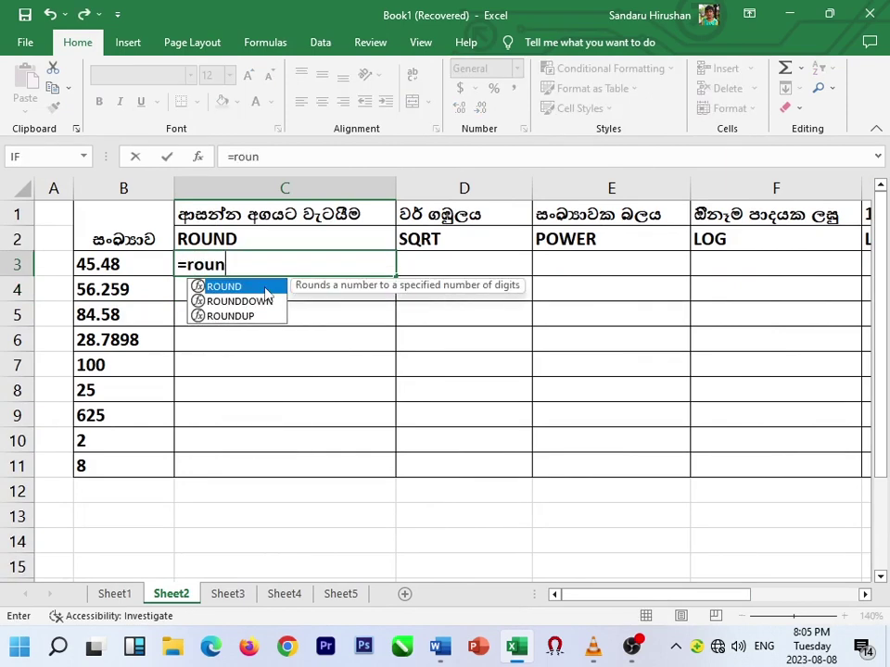
double_click(239, 294)
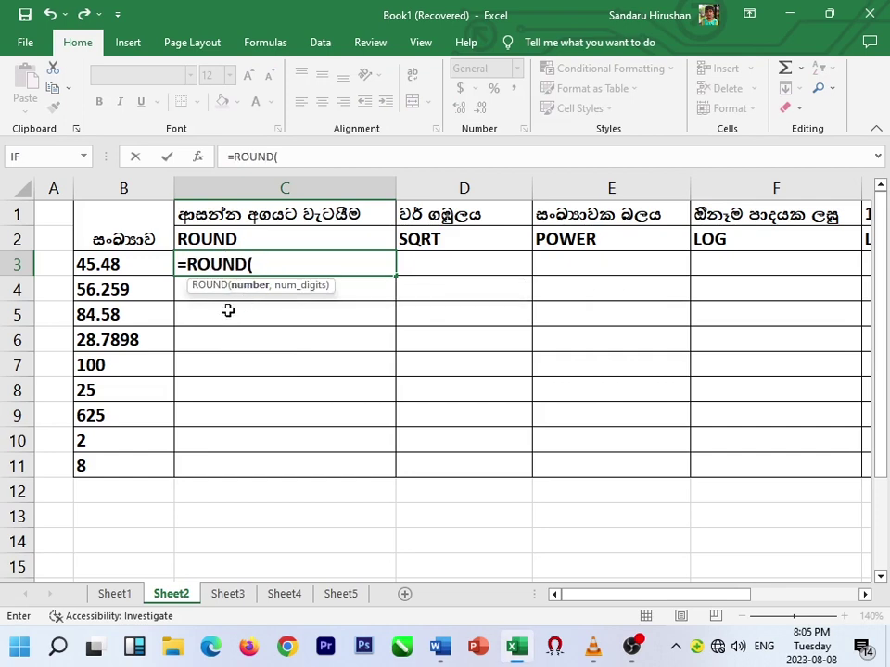
click(94, 264)
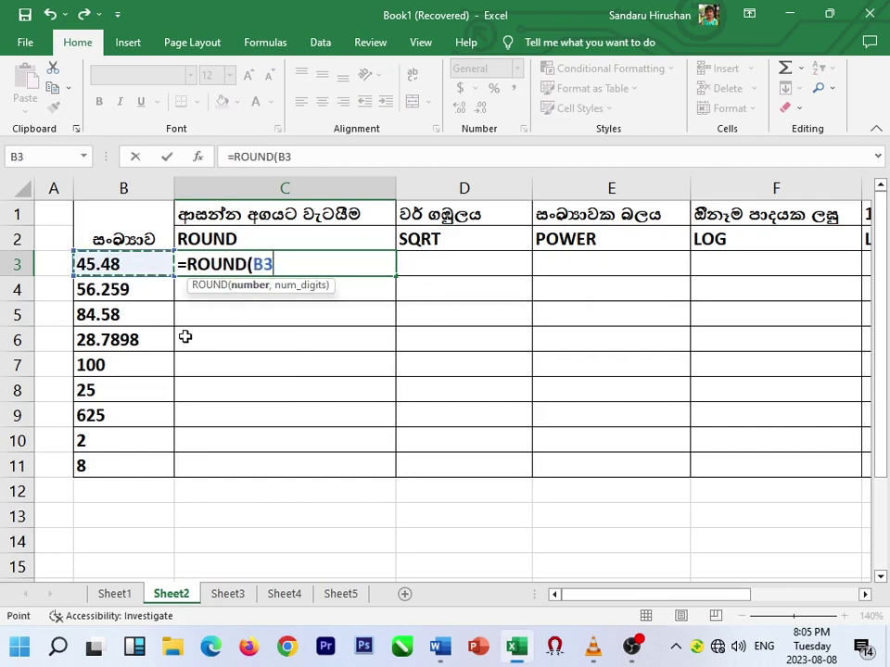
text(,1)
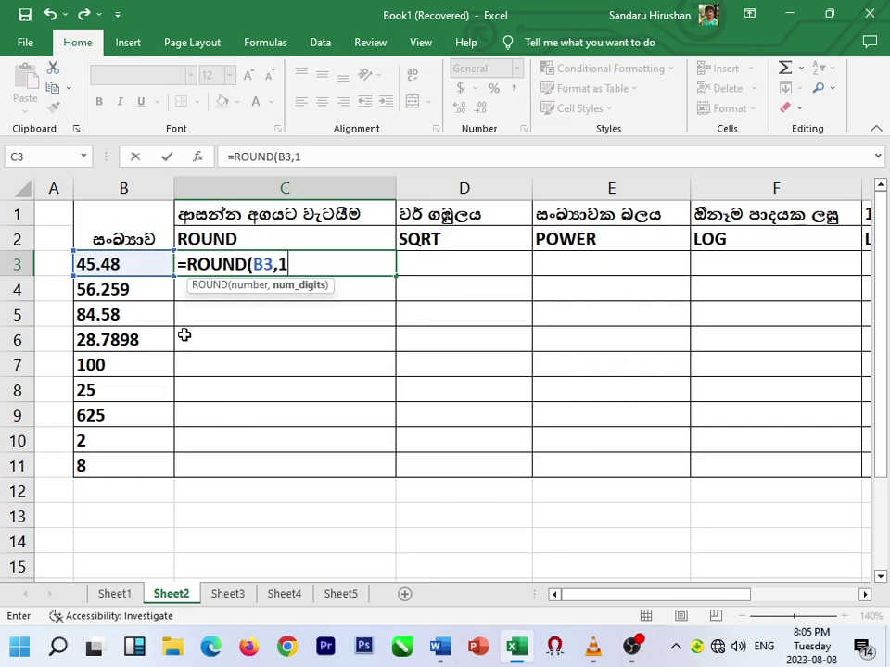
key(Return)
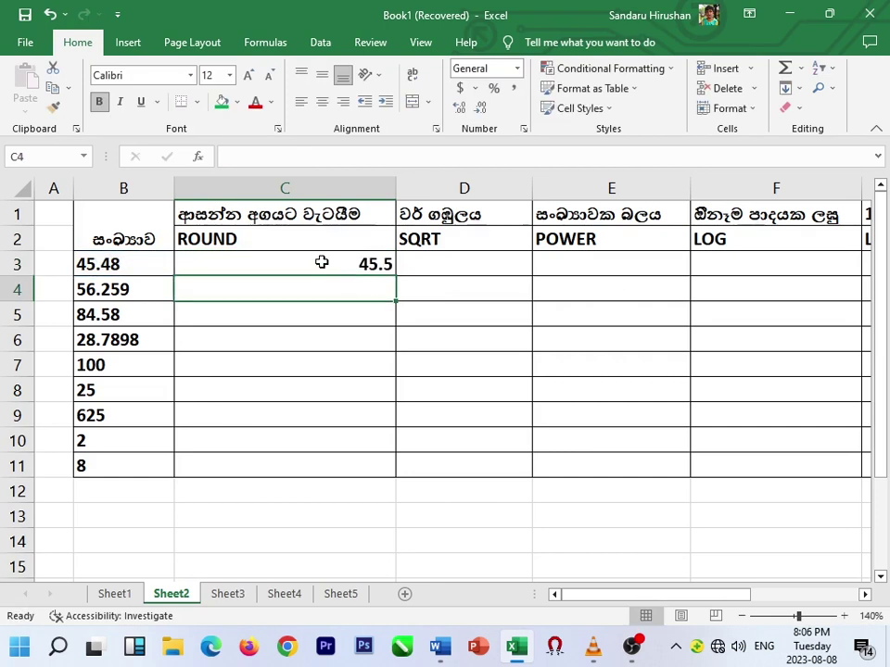
click(322, 260)
drag(396, 276, 386, 469)
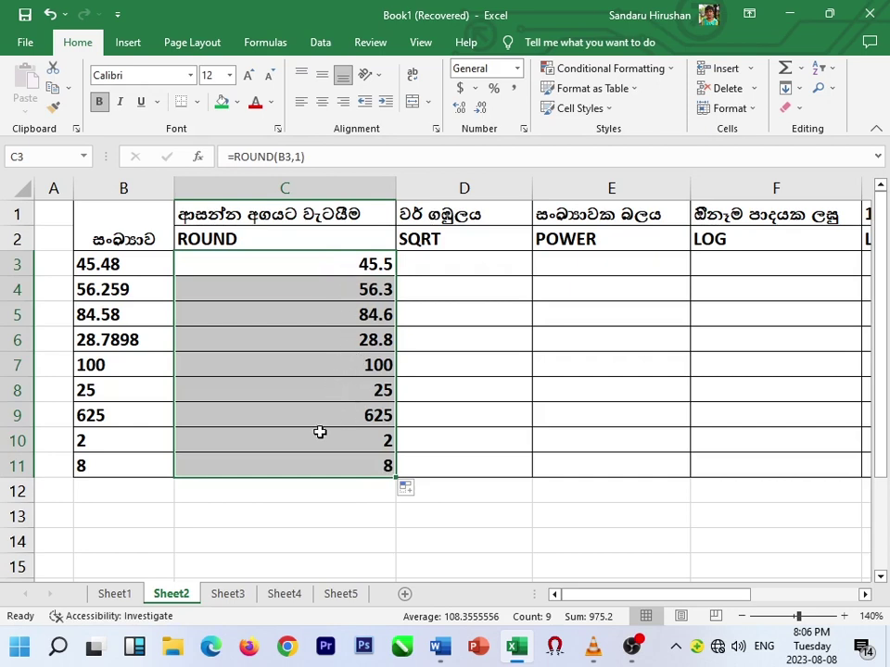
Change C3 to =ROUND(B3,2) and fill down to C6, giving 45.48, 56.26, 84.58, 28.79.
click(346, 264)
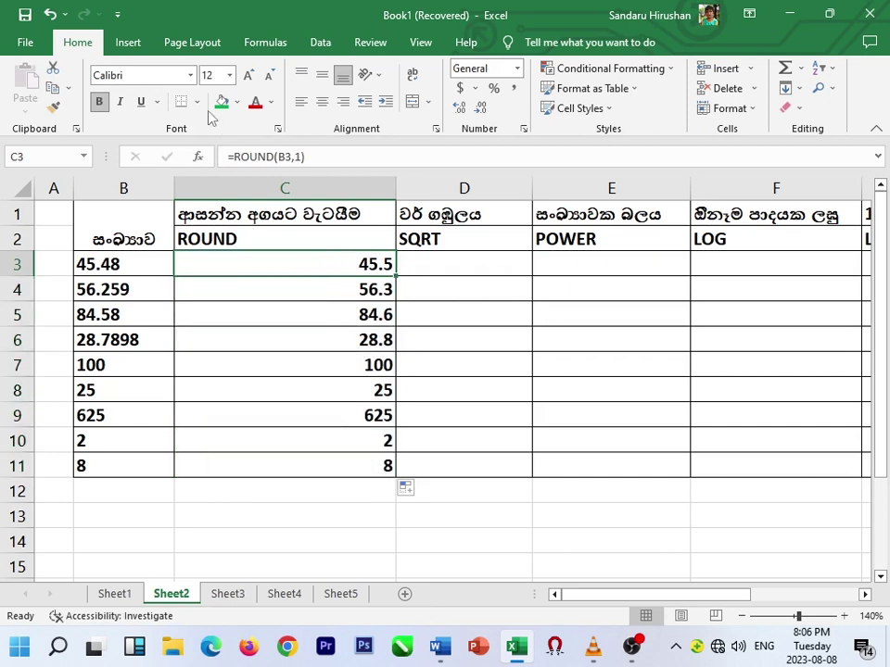
click(298, 158)
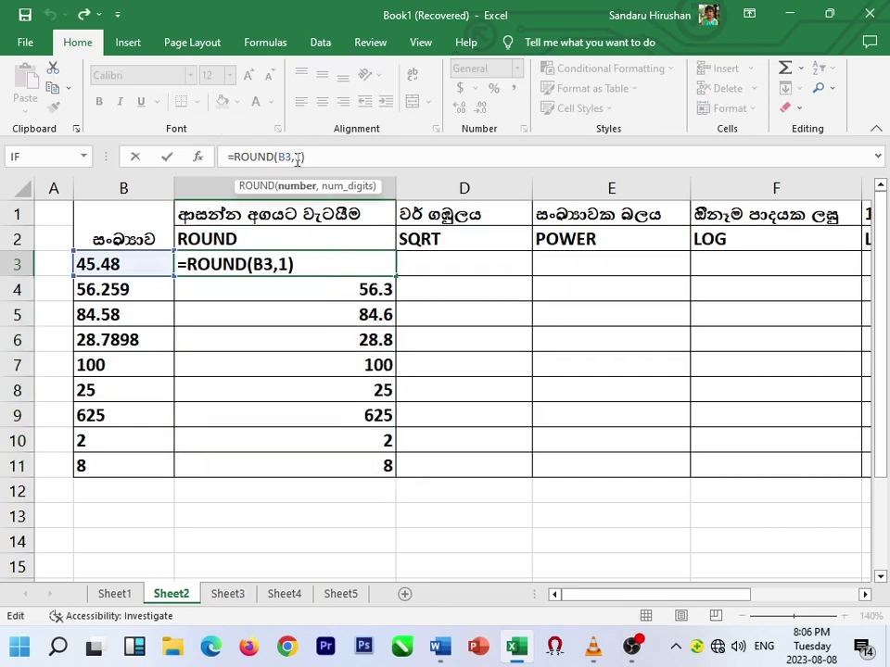
double_click(299, 158)
text(2)
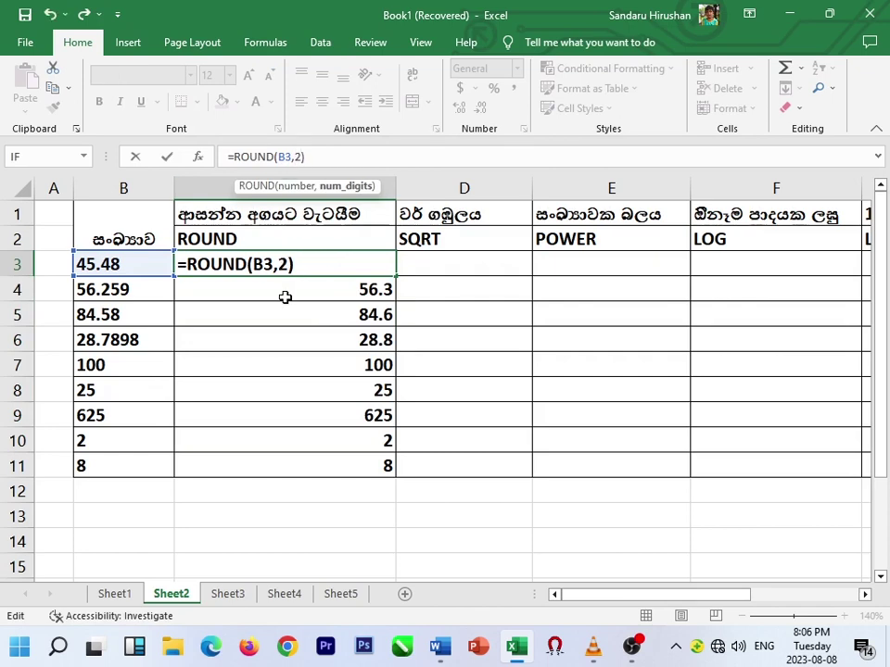
click(280, 311)
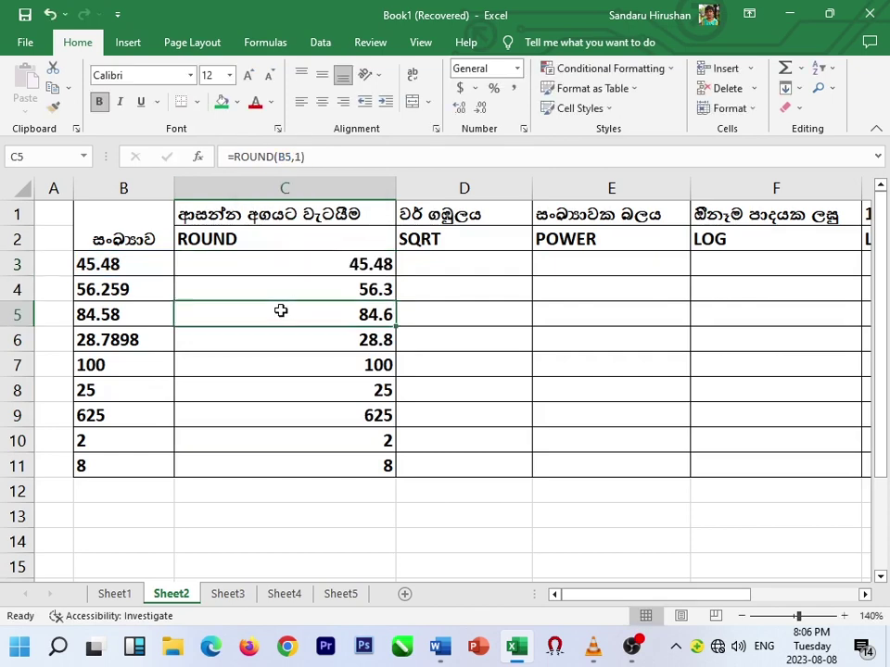
click(322, 262)
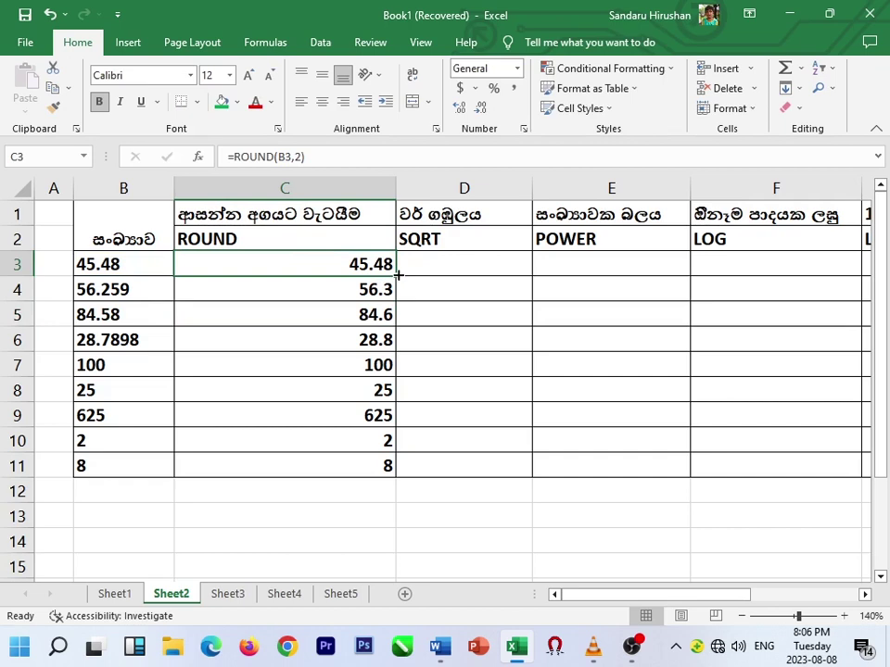
mouse_move(397, 274)
mouse_down()
mouse_move(397, 359)
mouse_move(397, 350)
mouse_up()
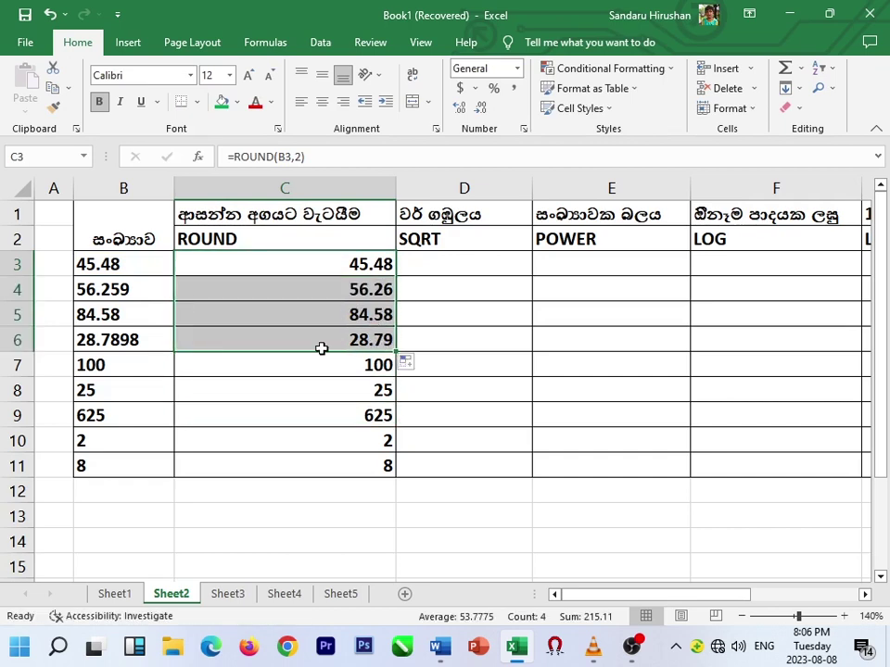
click(288, 322)
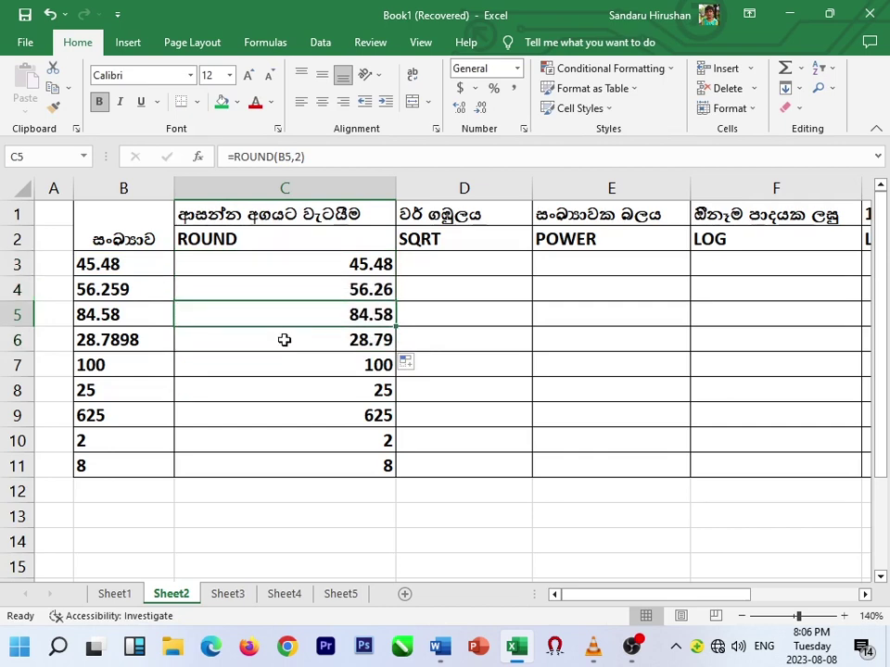
click(285, 340)
click(281, 295)
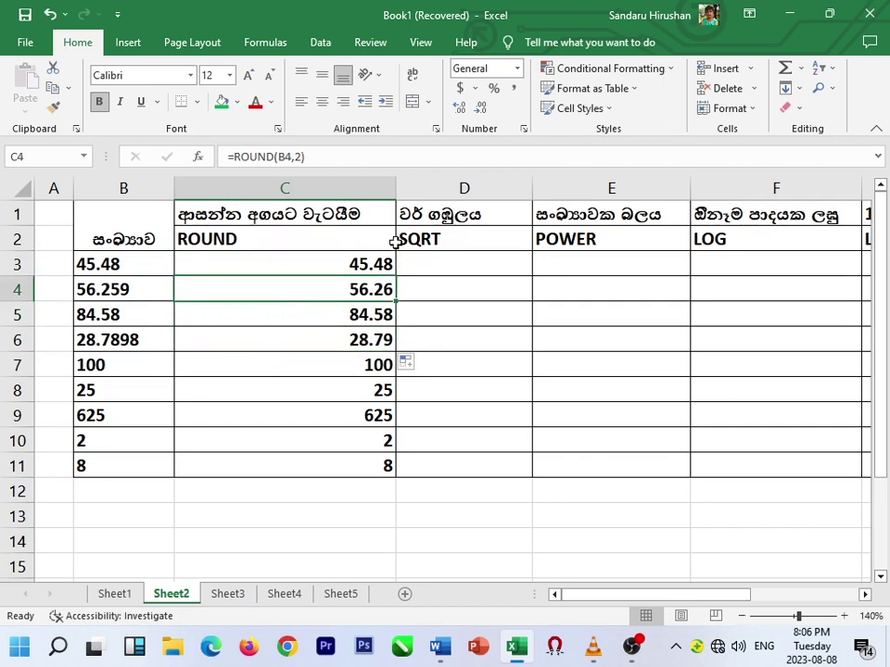
Hide the ROUND column and enter =SQRT(B3) in D3.
drag(395, 189, 201, 206)
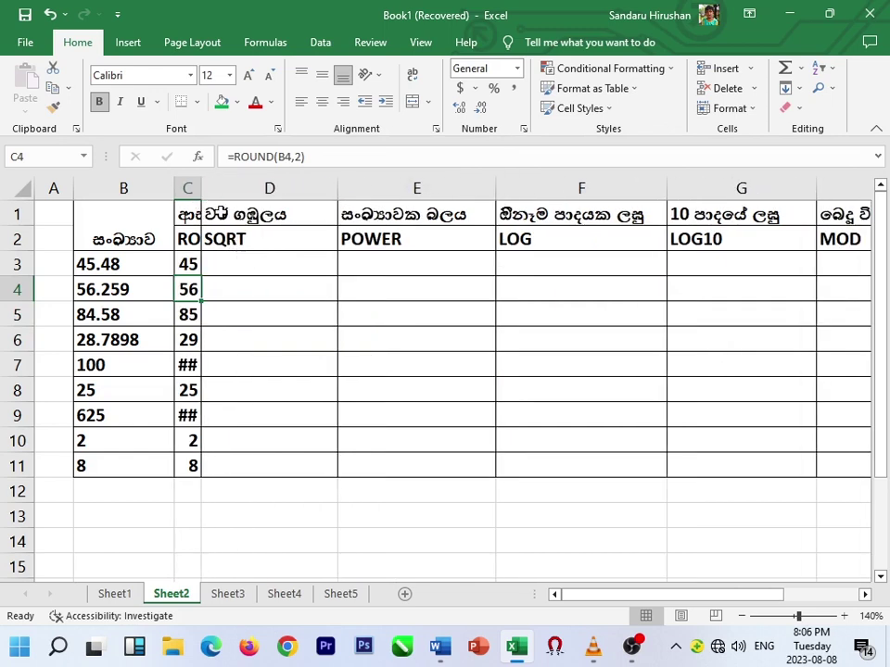
drag(202, 189, 173, 196)
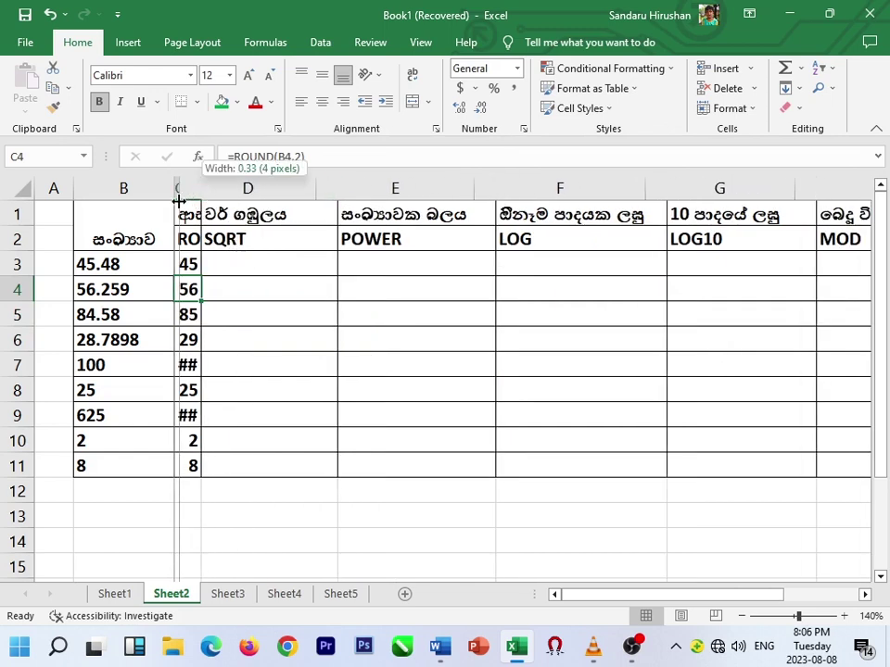
click(248, 268)
text(=)
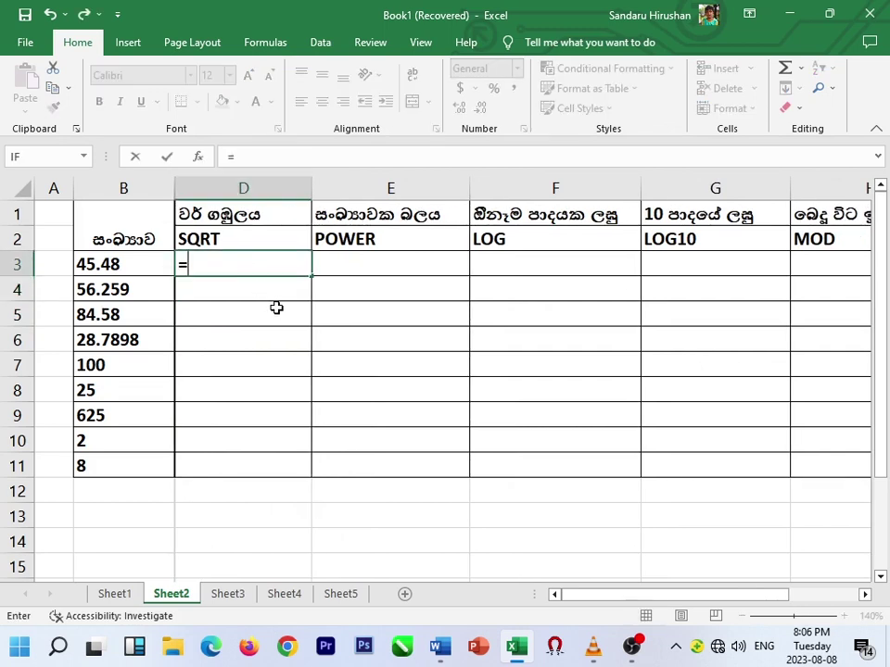
text(sq)
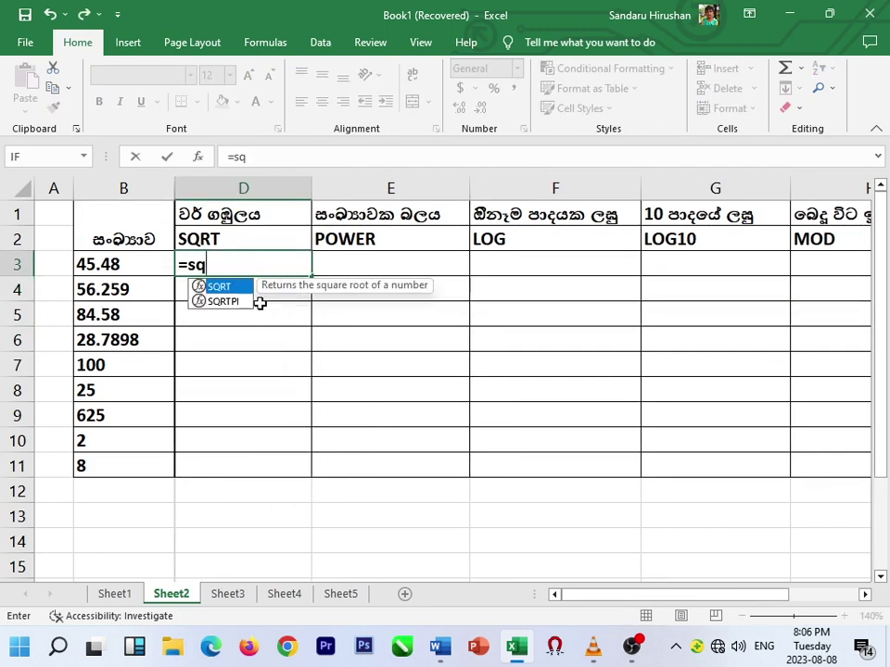
double_click(220, 285)
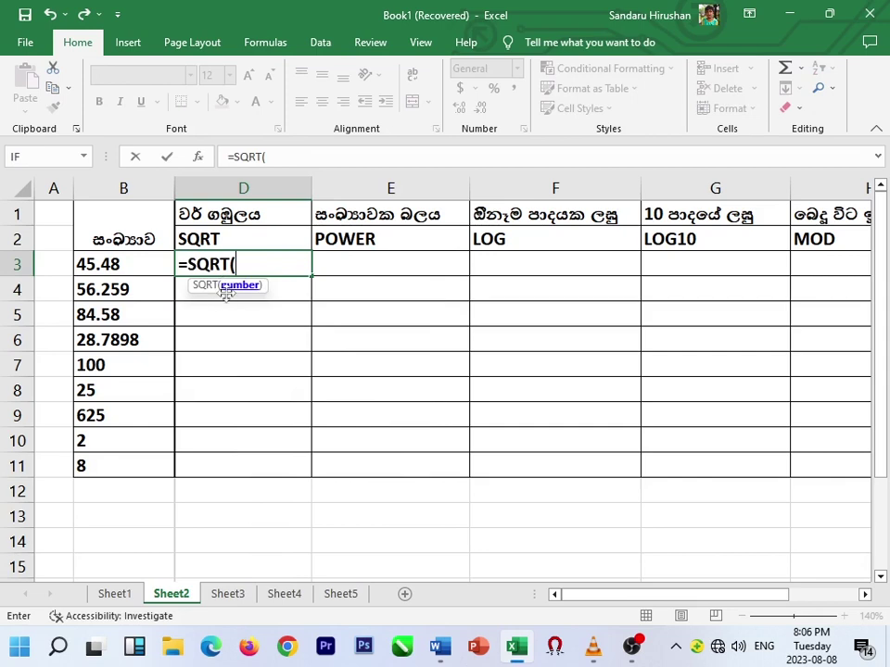
click(98, 265)
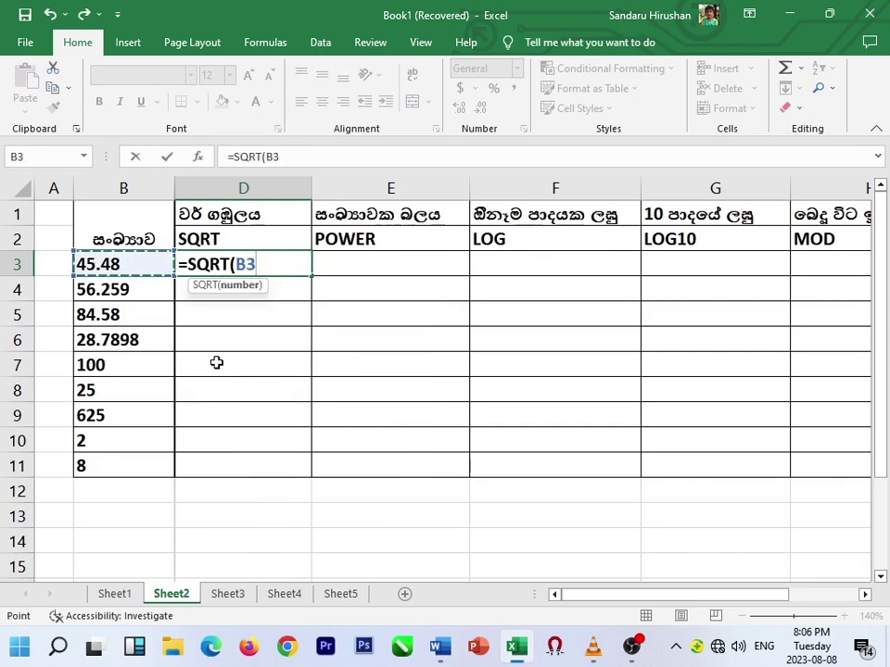
key(Return)
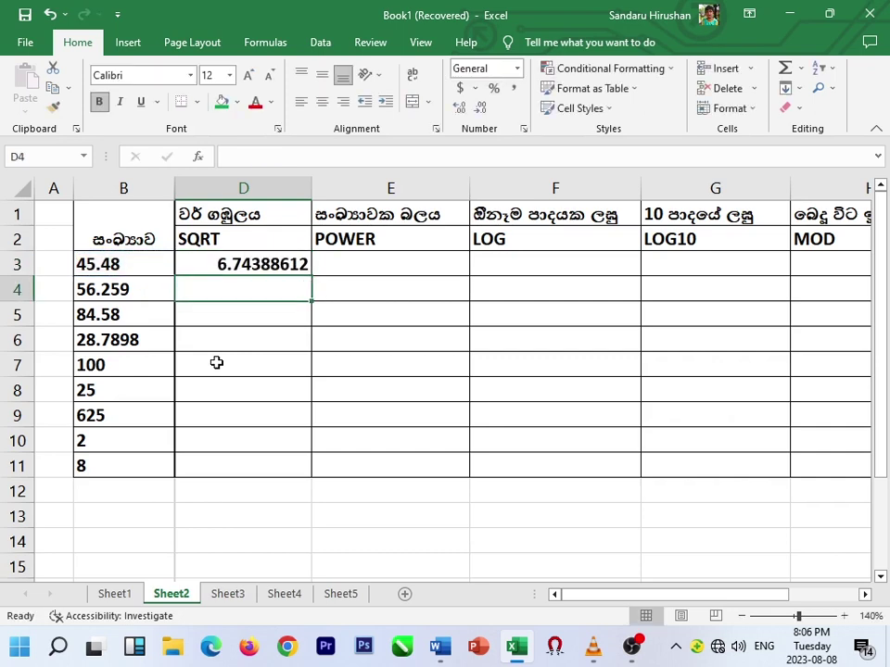
Fill the square root down to D11, check roots of 100, 25, 625, 2, 8, then hide column D.
click(294, 264)
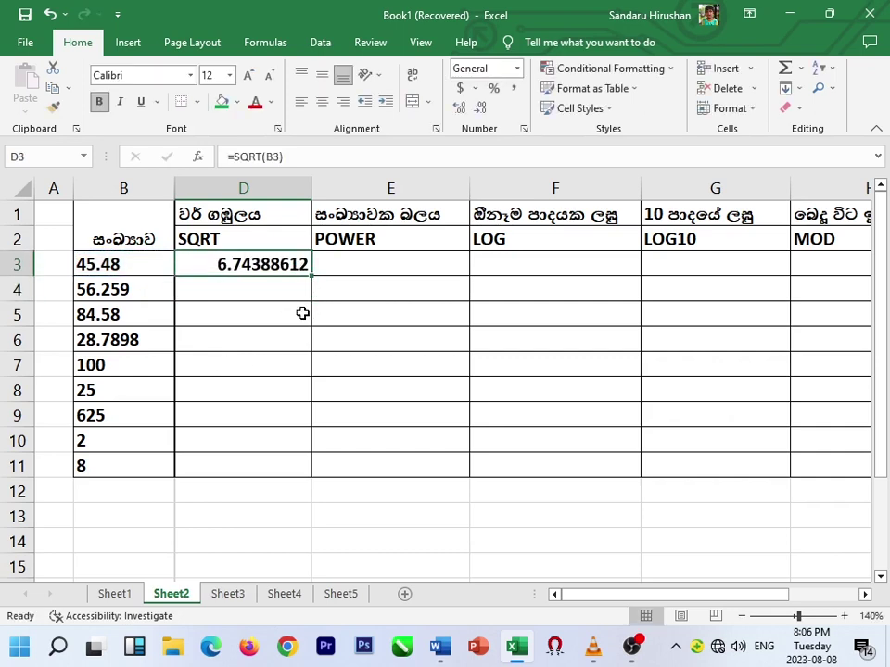
drag(313, 275, 318, 465)
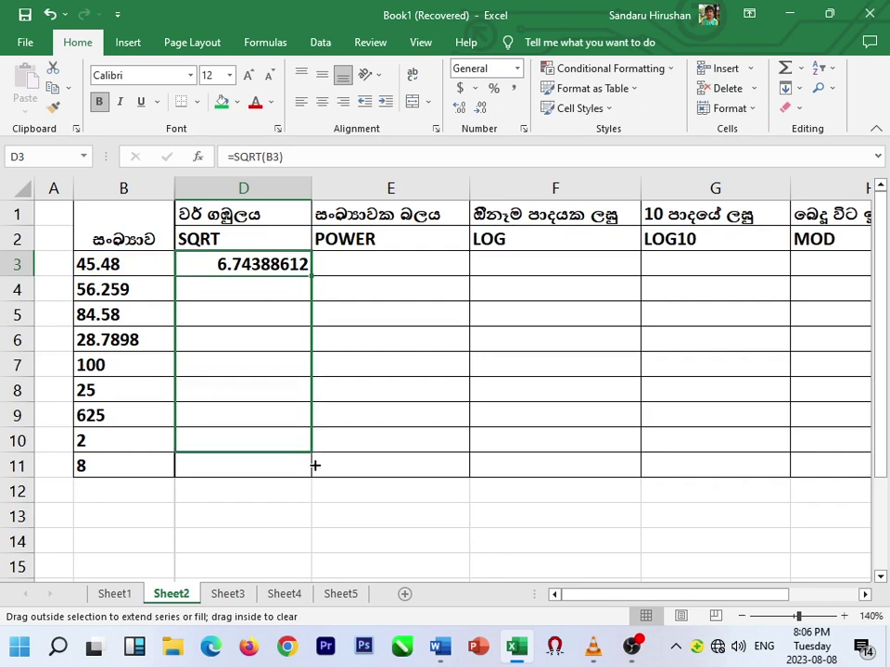
click(125, 366)
click(257, 362)
click(123, 390)
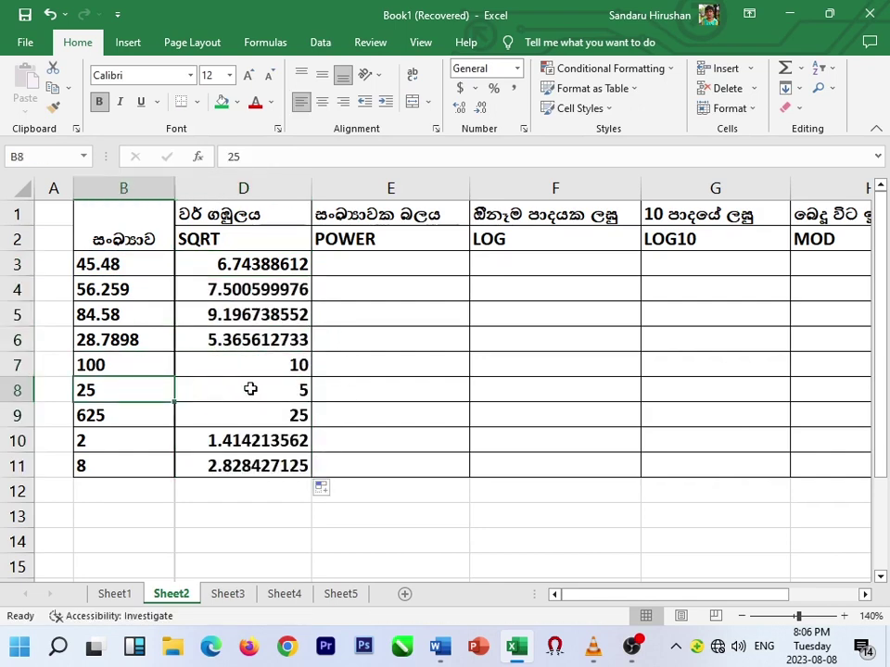
click(250, 389)
click(131, 425)
click(240, 415)
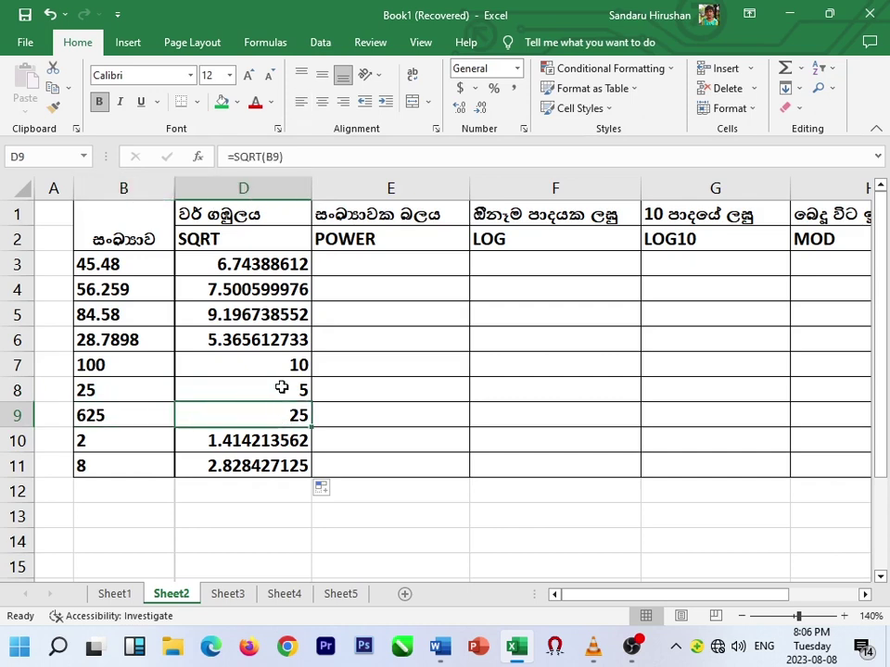
click(149, 443)
click(206, 443)
click(125, 464)
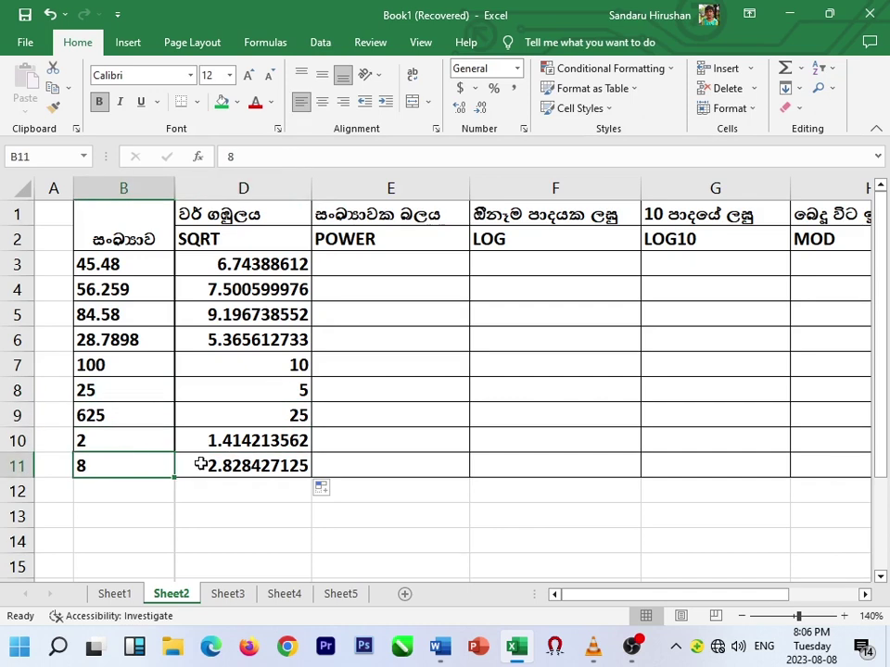
click(181, 464)
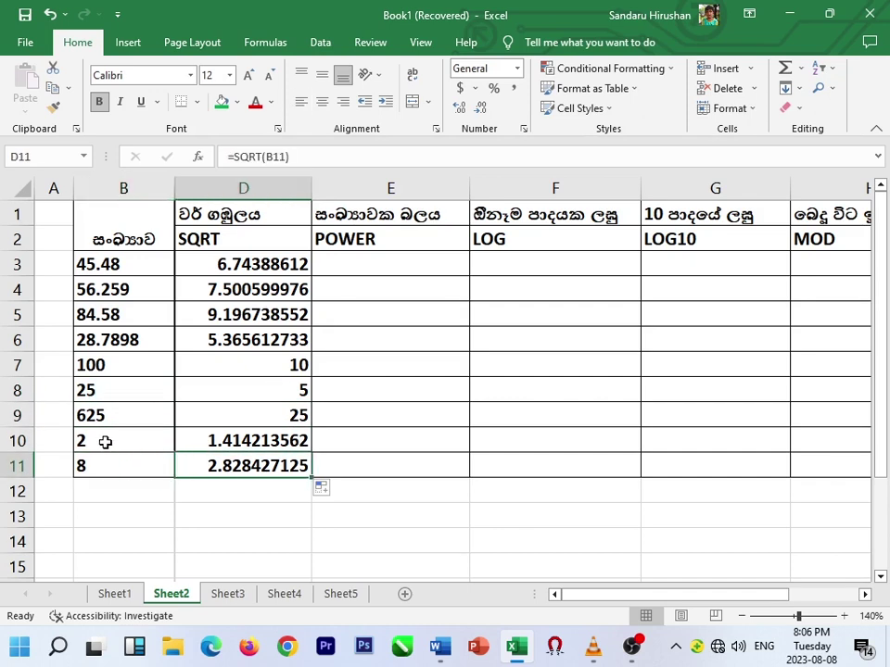
click(105, 442)
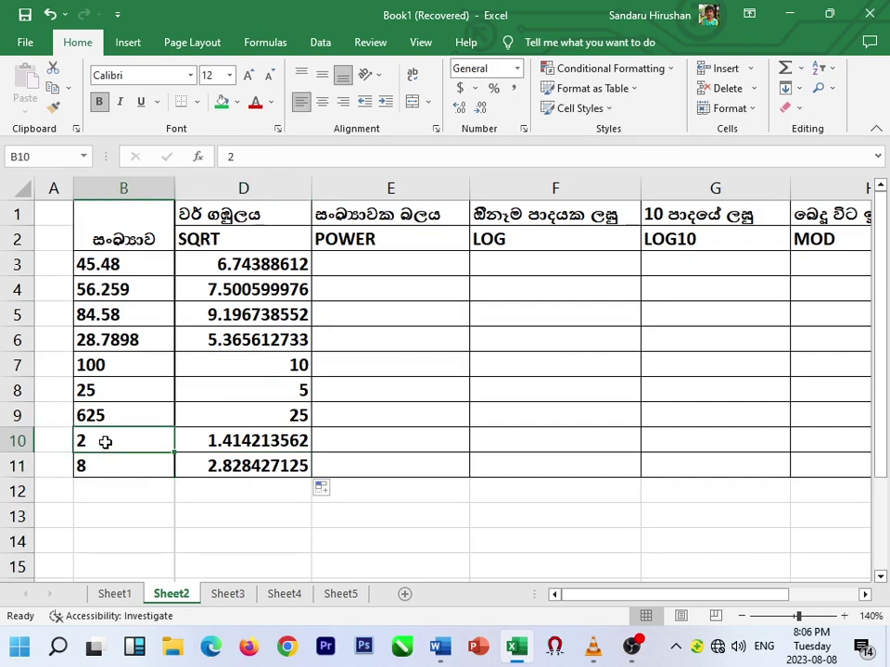
drag(313, 182, 172, 208)
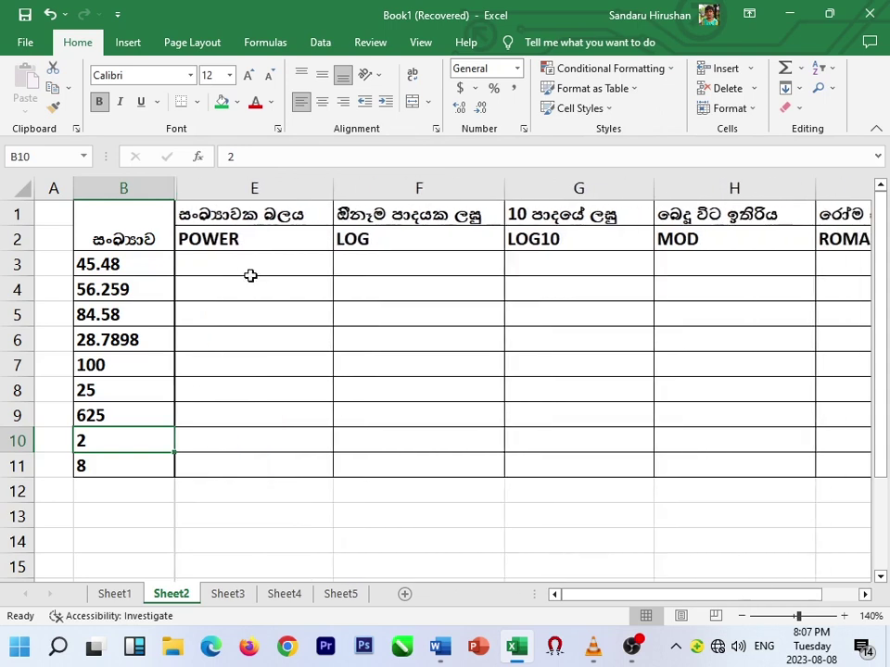
Enter =POWER(B3,2) in E3 and fill it down to E11, giving 2068.4304 through 64.
click(251, 274)
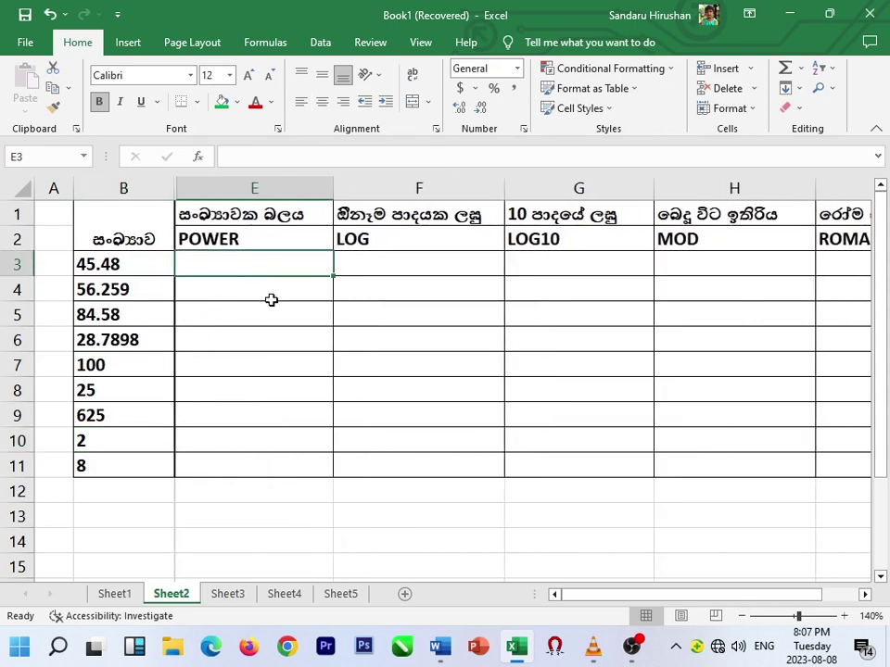
text(=)
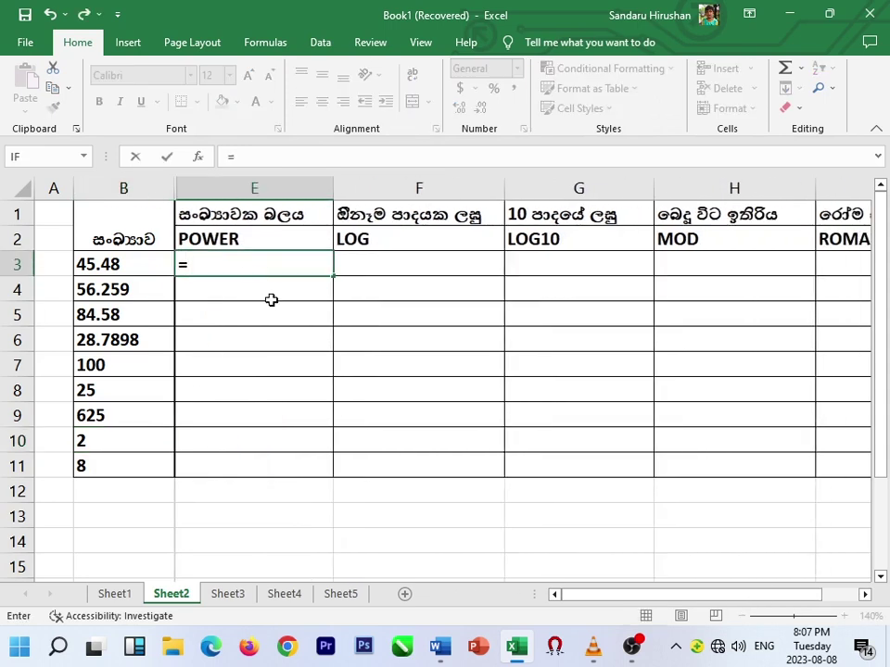
text(pow)
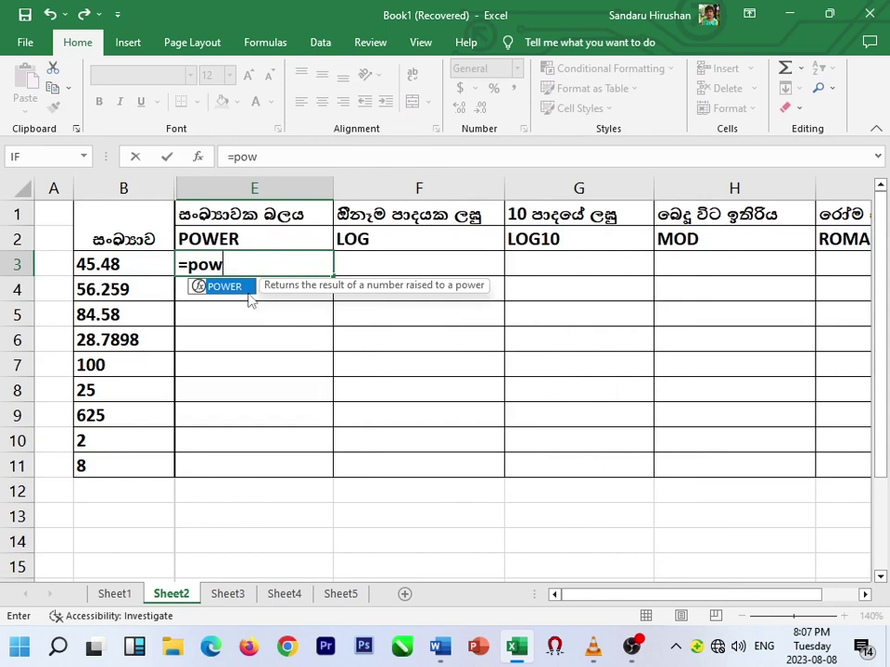
double_click(239, 289)
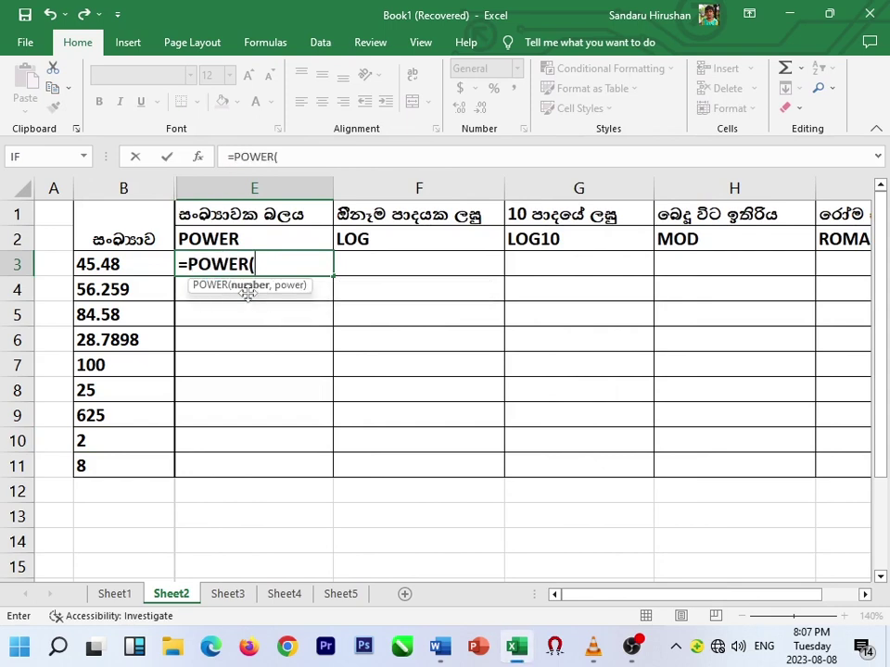
click(110, 265)
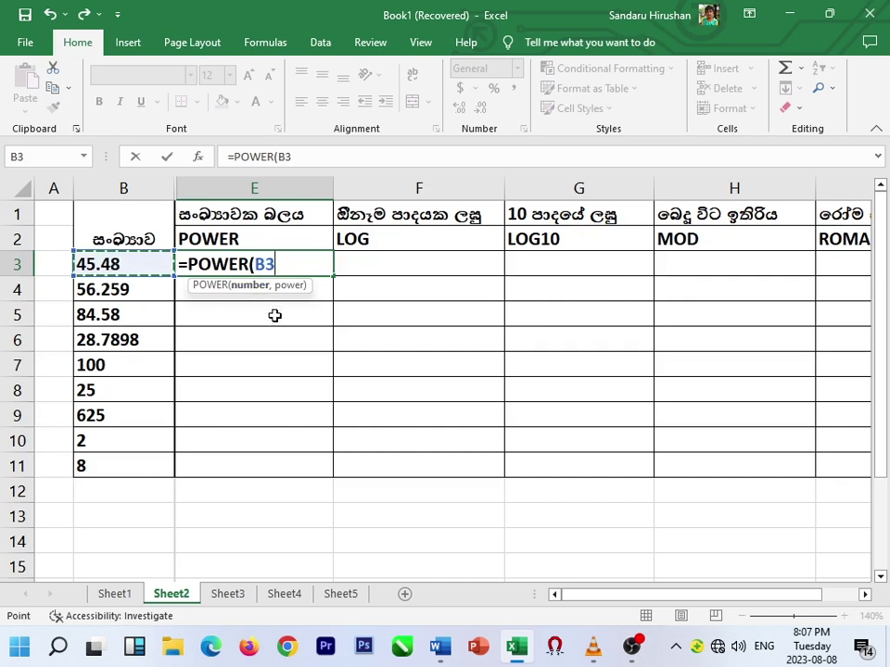
text(,2)
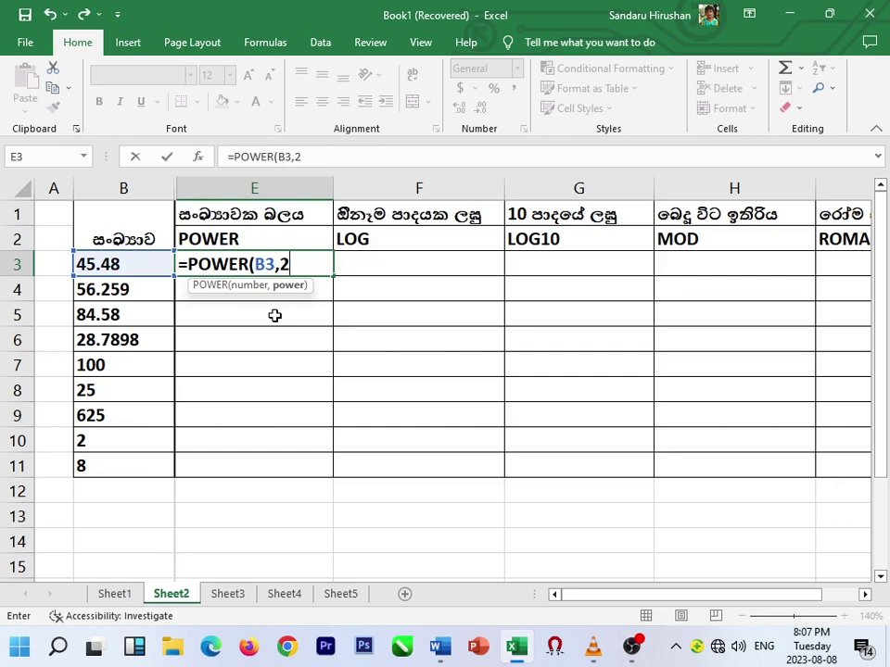
key(Return)
click(260, 264)
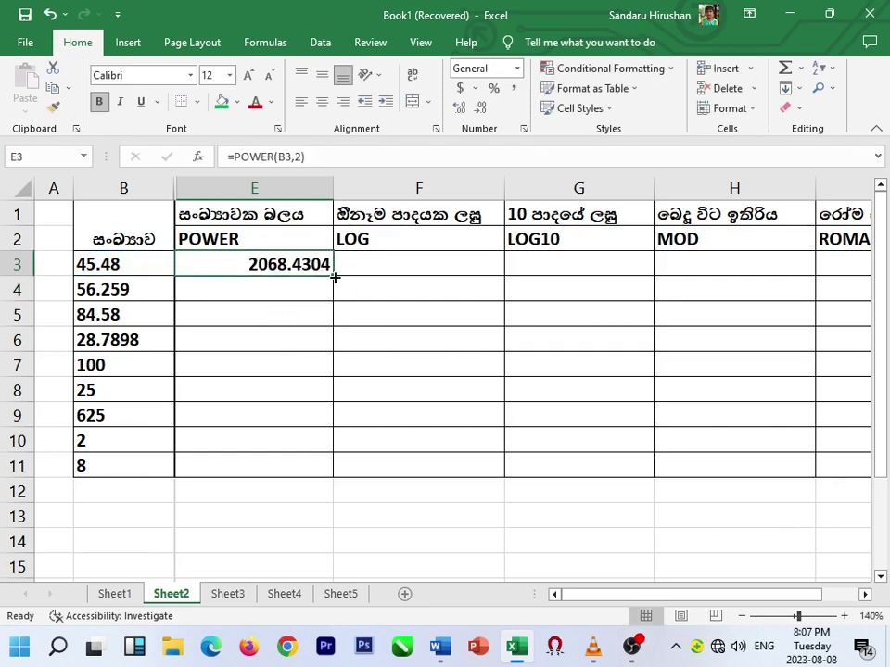
drag(334, 277, 325, 471)
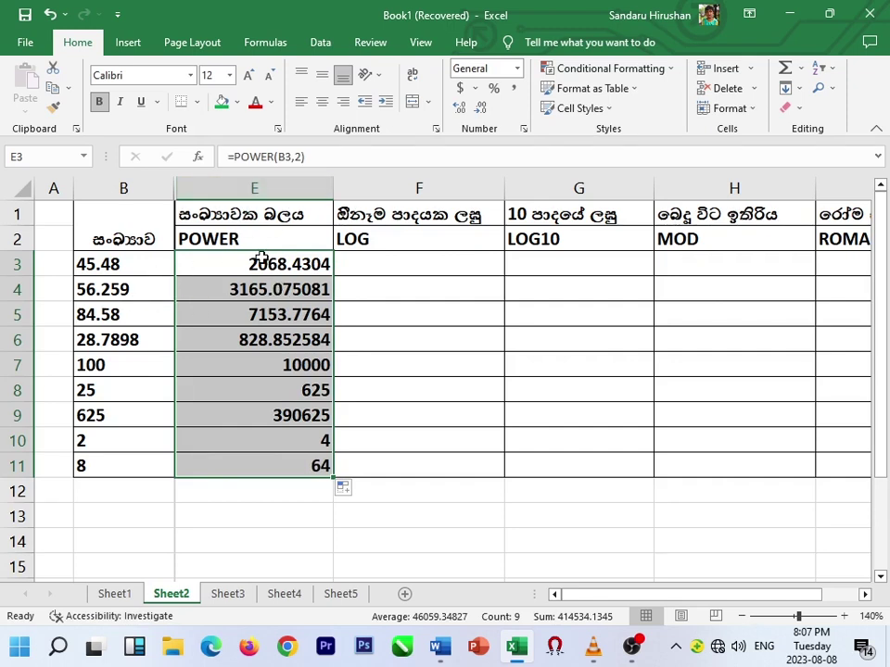
Change E3's exponent to 3 and copy the cube formula down to E11.
click(266, 158)
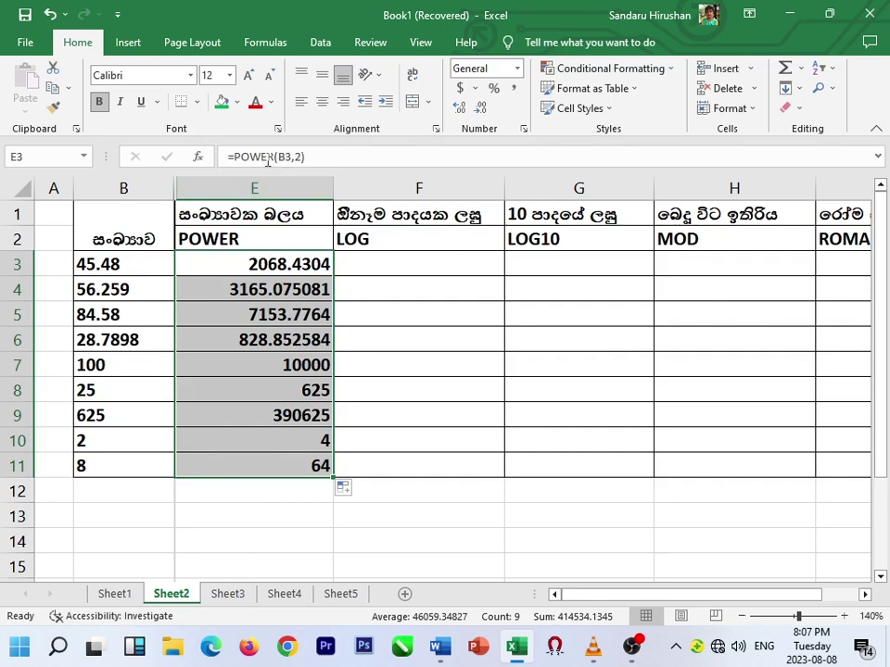
double_click(285, 265)
text(3)
key(Return)
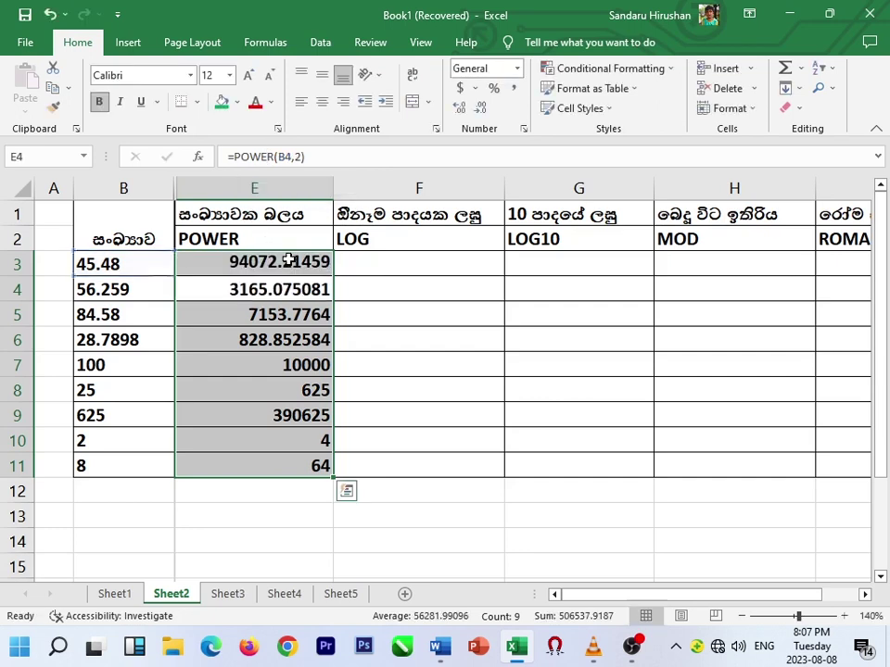
click(290, 262)
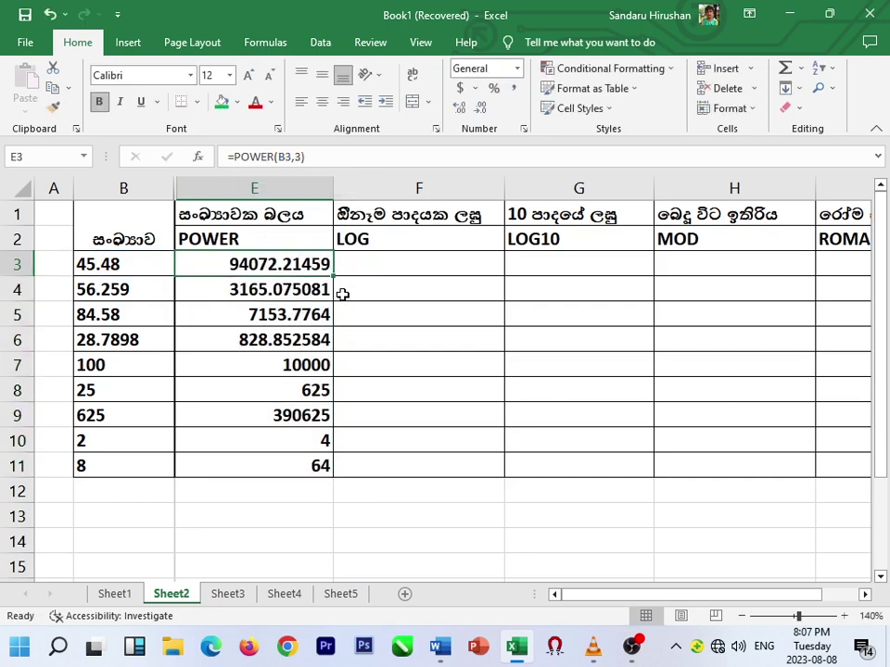
drag(332, 277, 327, 466)
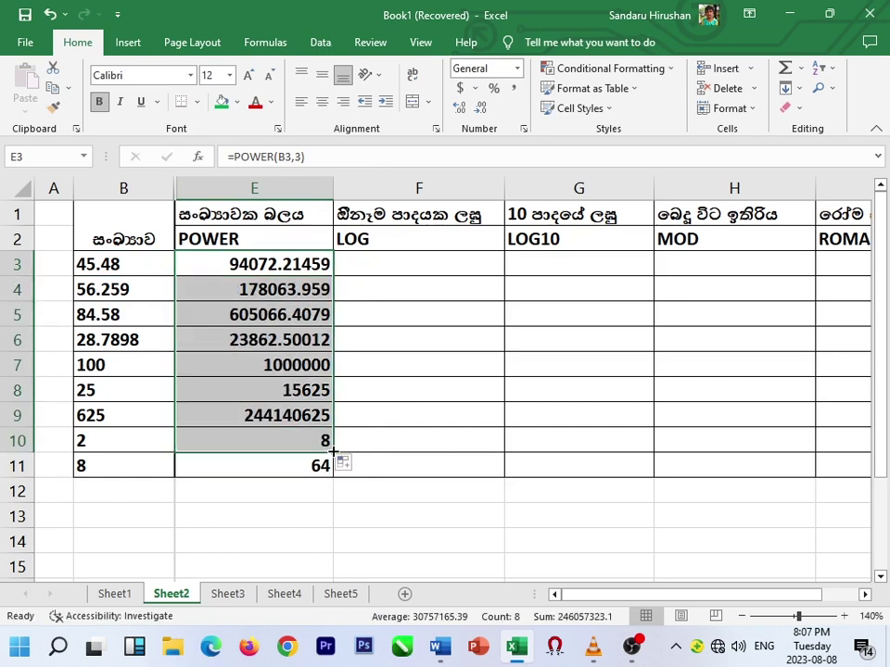
drag(333, 450, 332, 475)
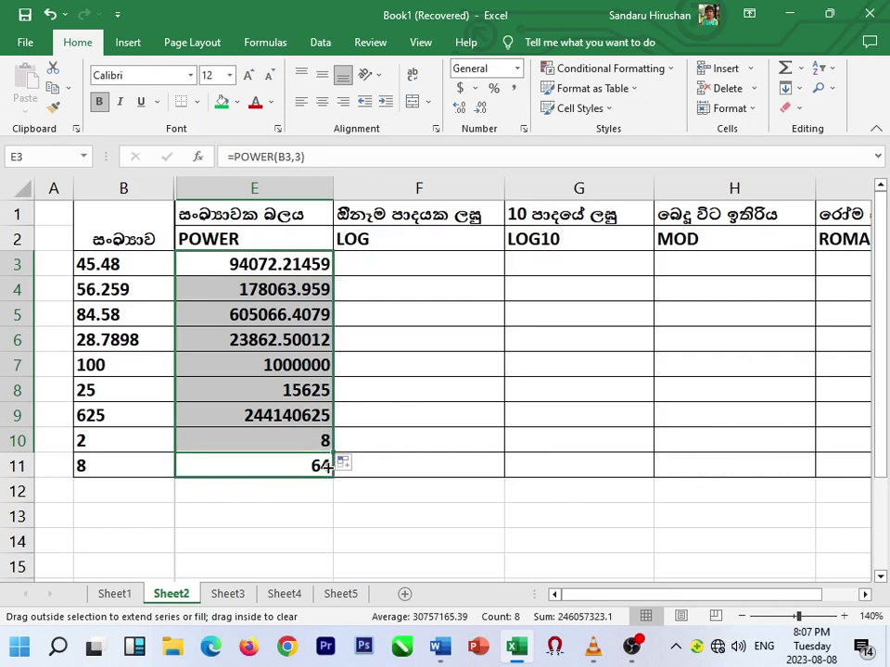
click(305, 365)
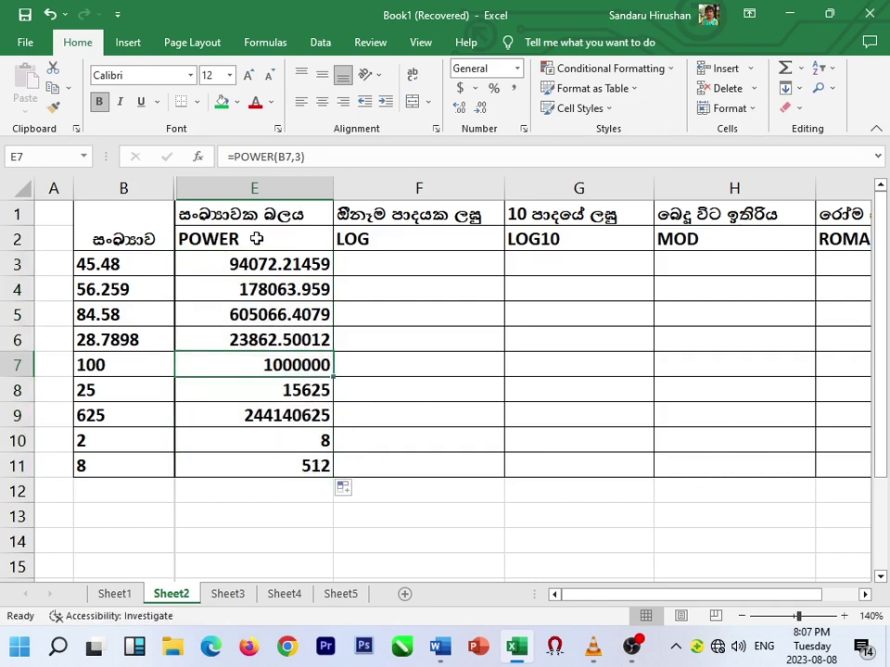
Change the exponent to 8, copy =POWER(B3,8) down to E11, and select E3:E11.
click(259, 267)
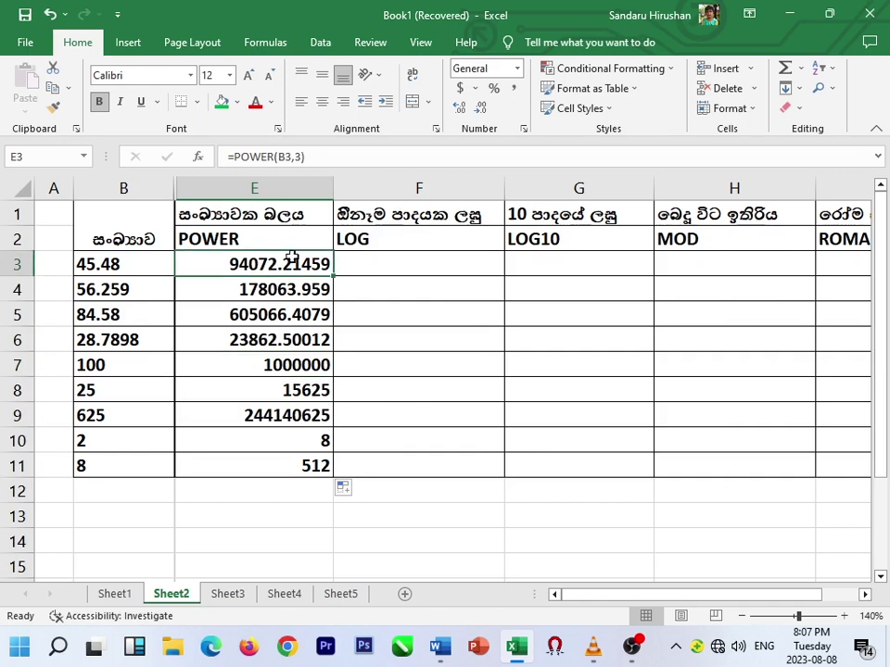
double_click(295, 264)
double_click(284, 265)
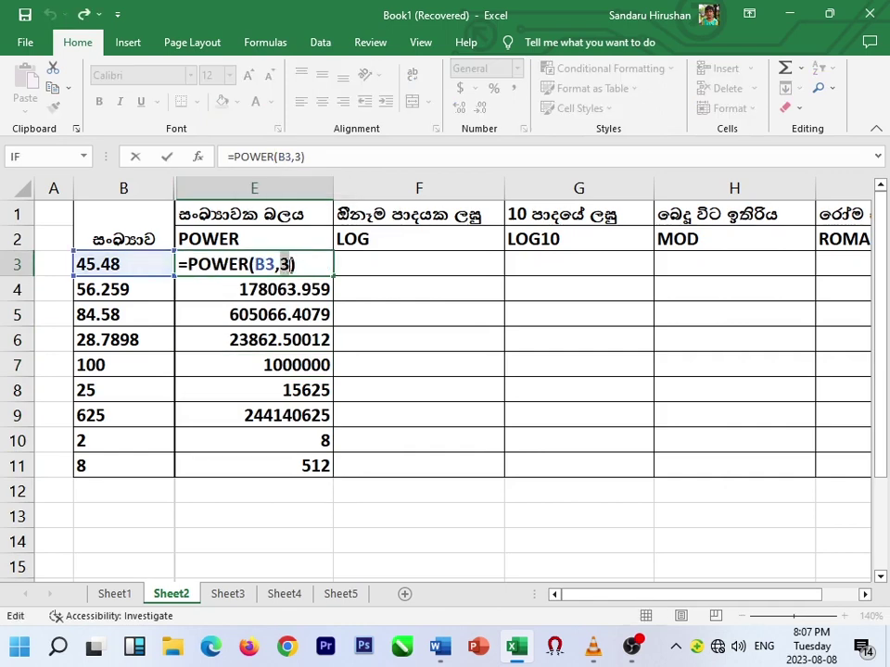
text(8)
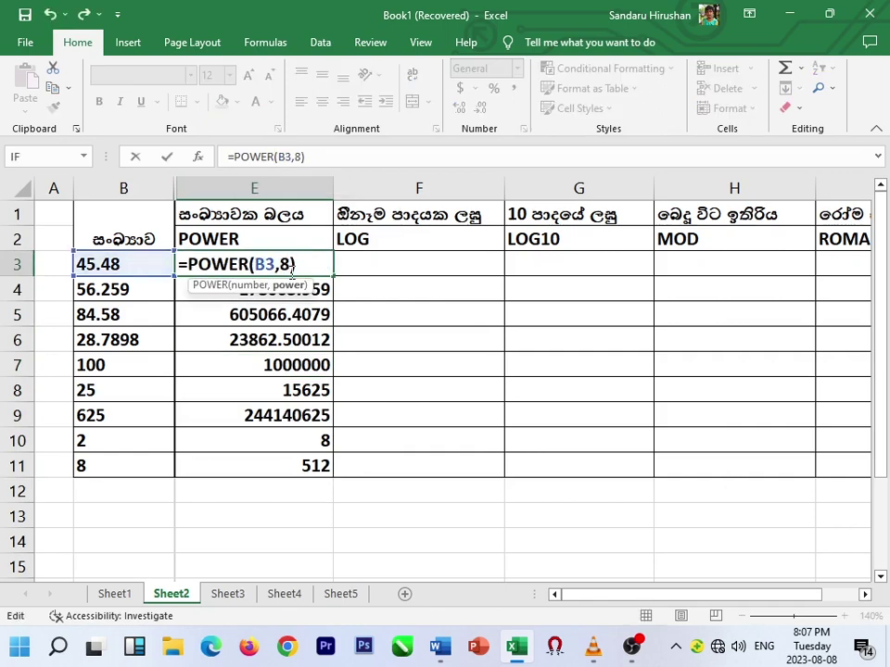
key(Return)
click(288, 264)
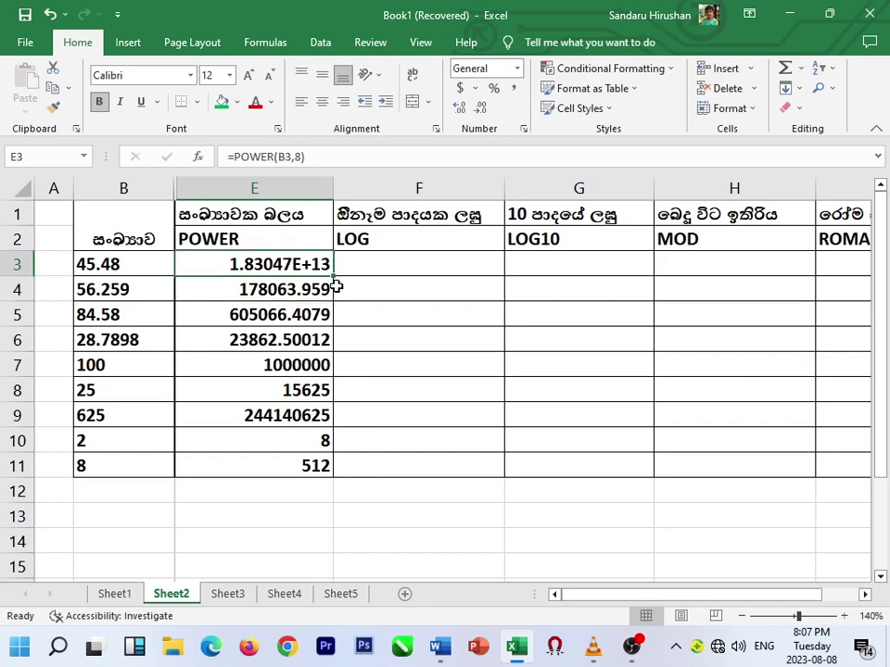
drag(334, 276, 335, 468)
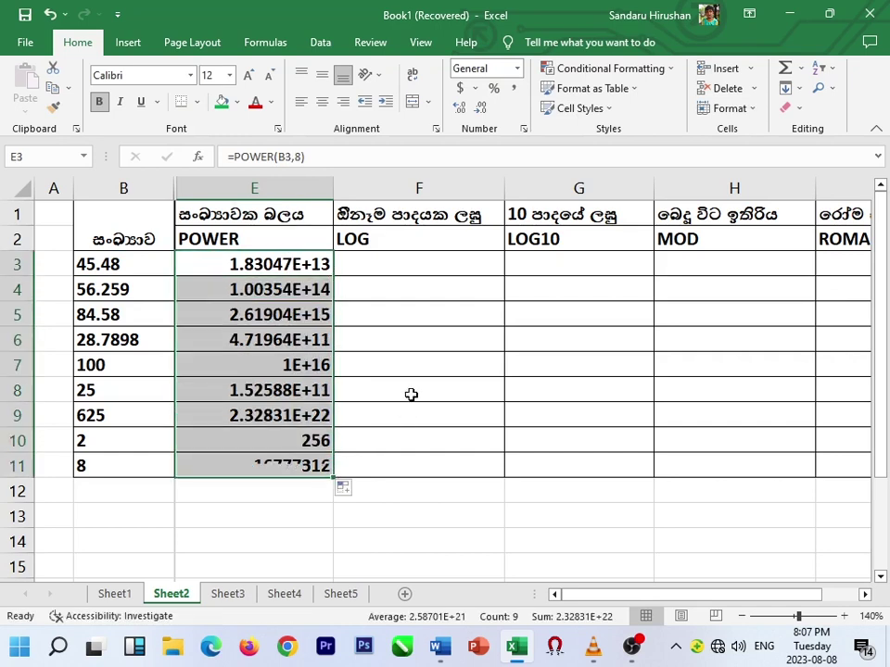
click(288, 439)
click(299, 466)
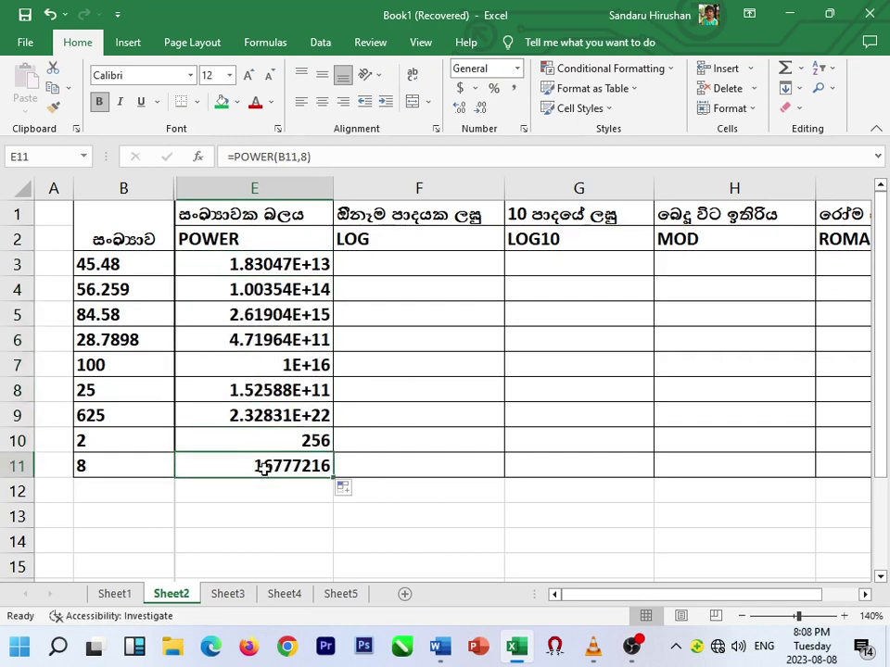
mouse_move(235, 264)
mouse_down()
mouse_move(247, 475)
mouse_move(252, 465)
mouse_up()
Clear the POWER results in E3:E11 and enter =POWER(B7,2) in E7, giving 10000.
key(Delete)
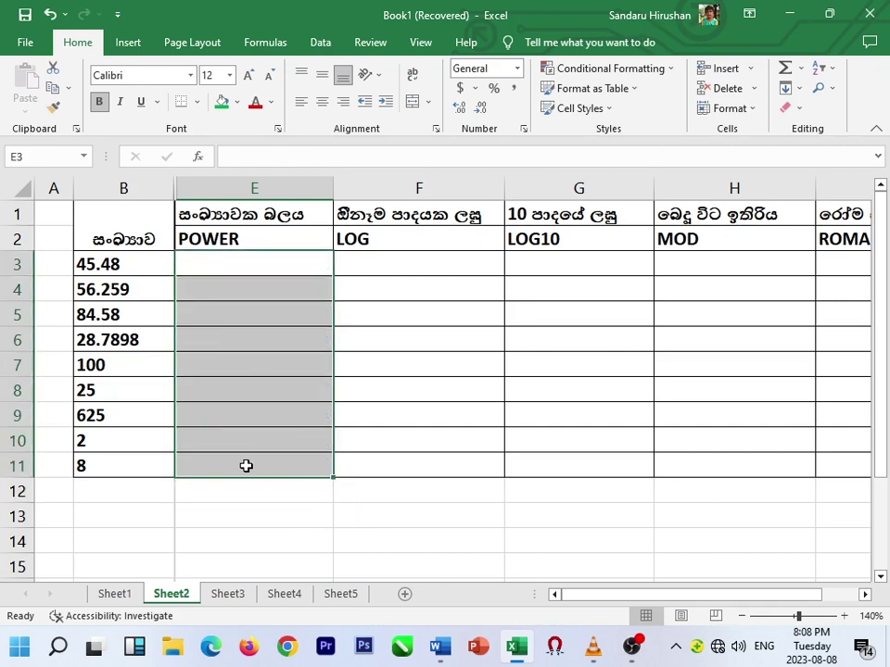
click(238, 371)
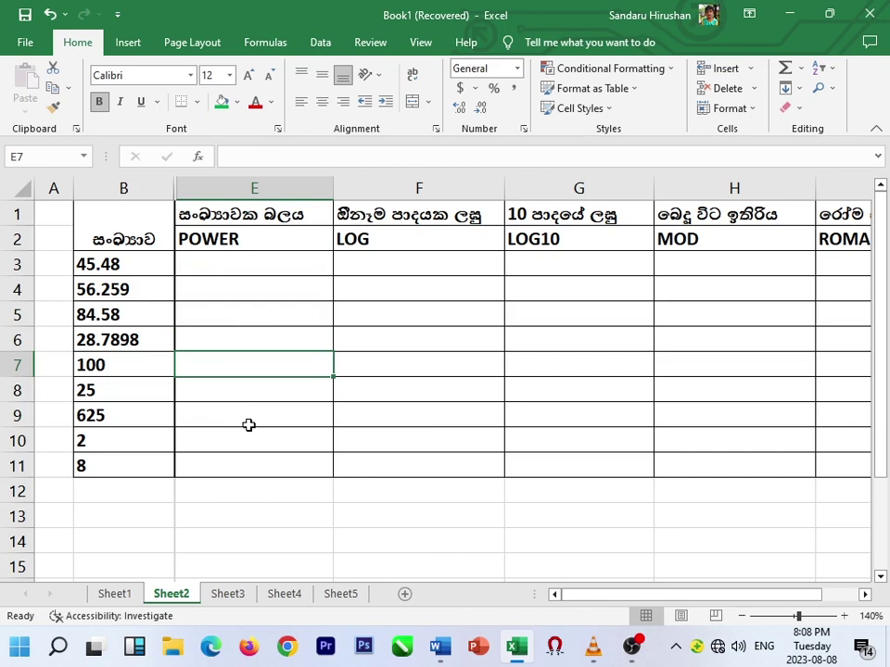
text(=p)
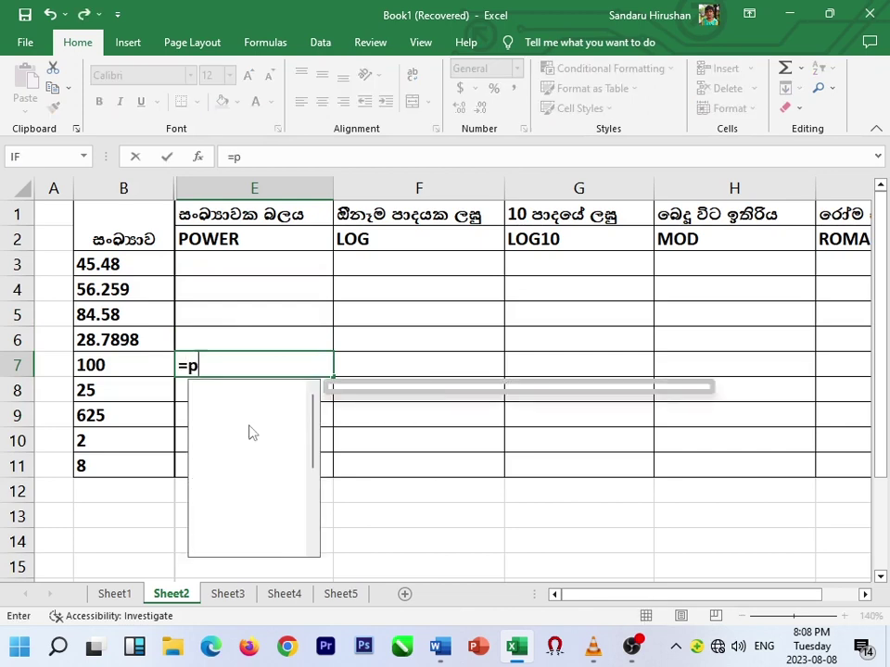
text(ow)
double_click(237, 389)
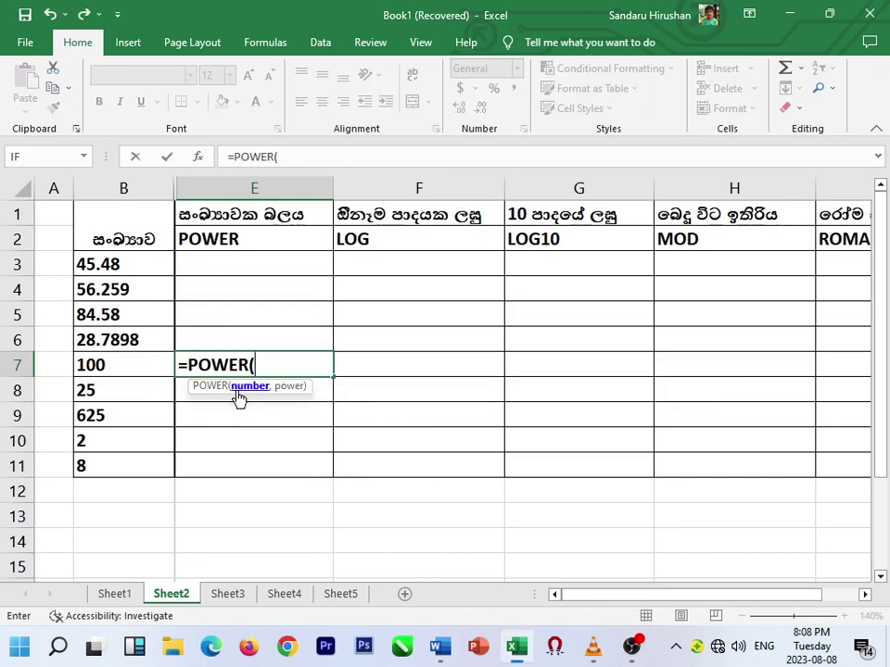
click(113, 367)
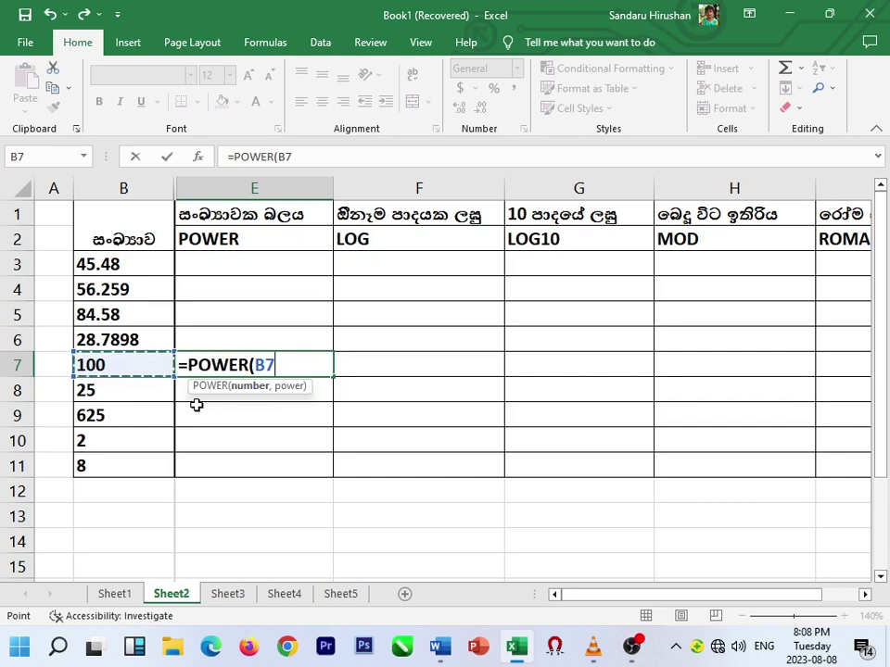
text(,2)
key(Return)
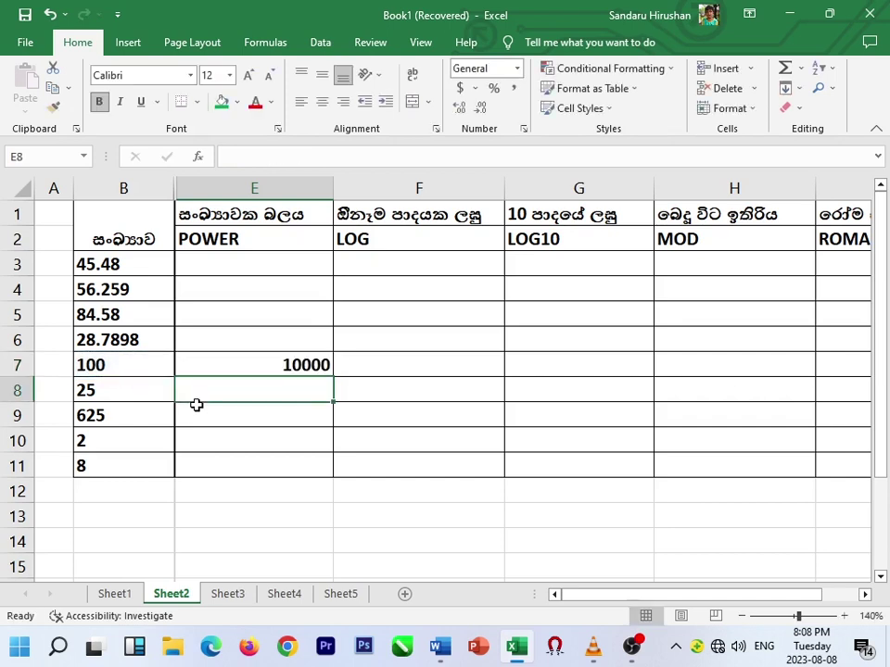
click(318, 364)
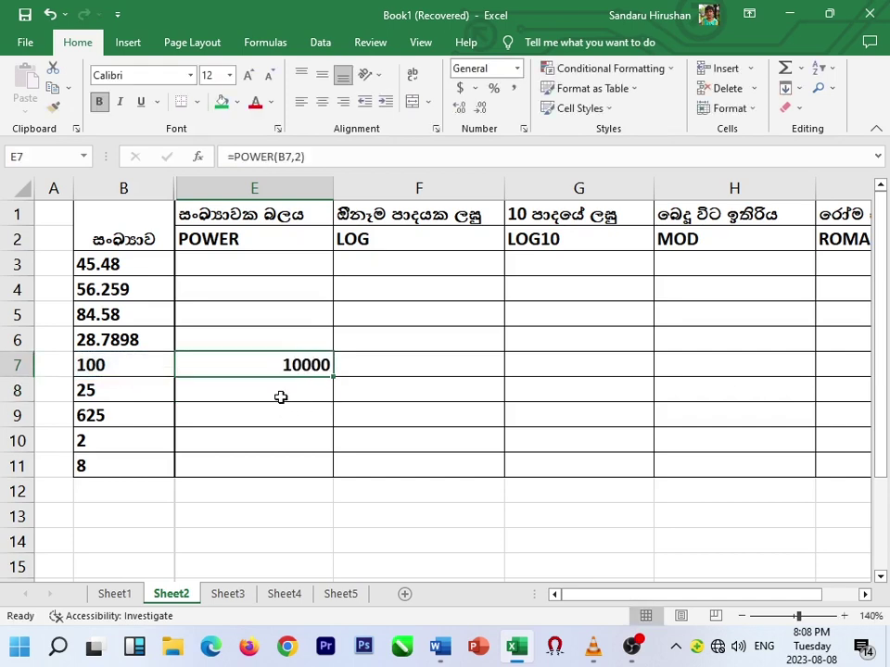
Enter =POWER(B10,4) in cell E10.
click(256, 444)
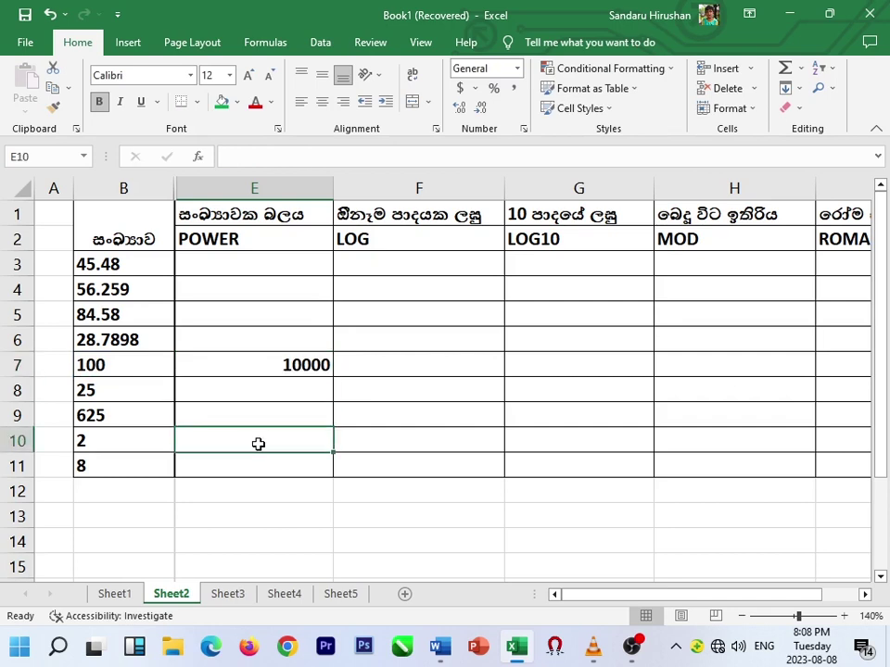
text(=powe)
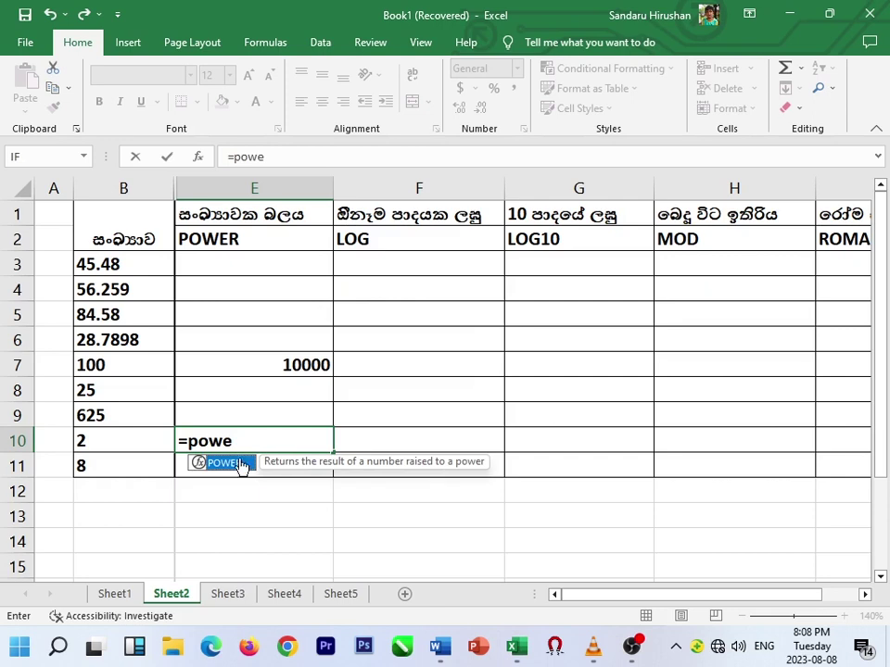
double_click(227, 462)
click(120, 451)
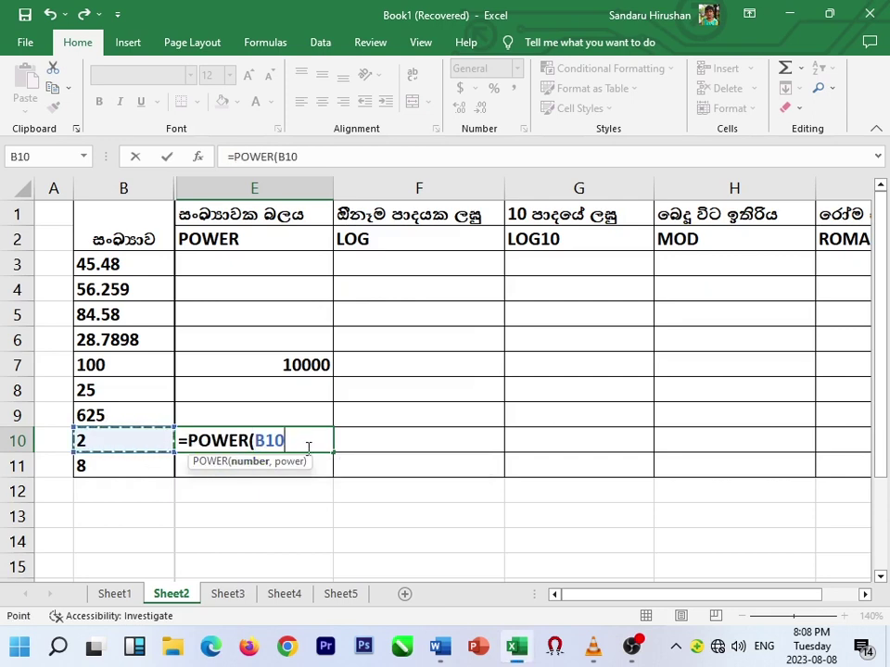
text(,4)
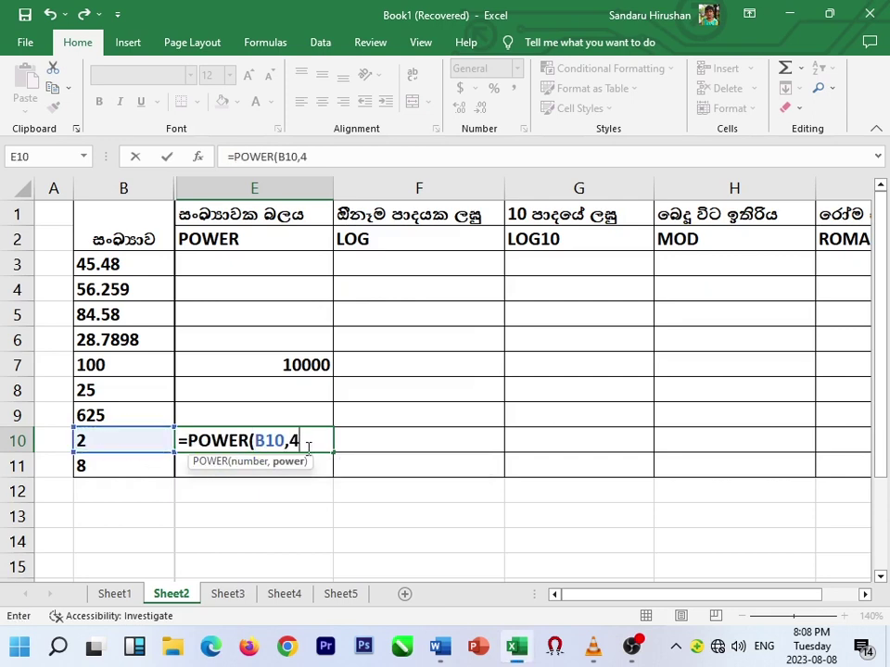
key(Return)
click(265, 449)
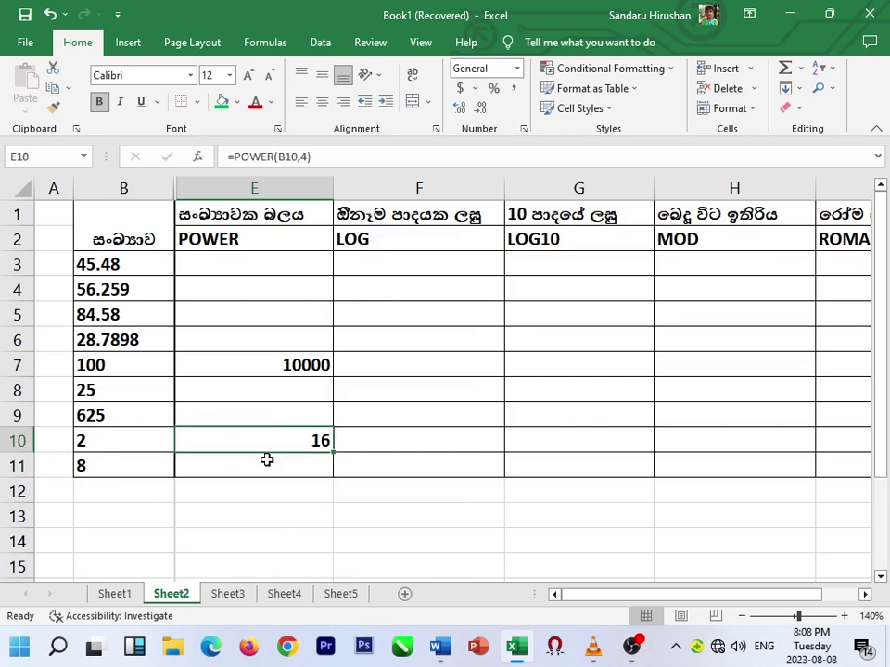
click(255, 466)
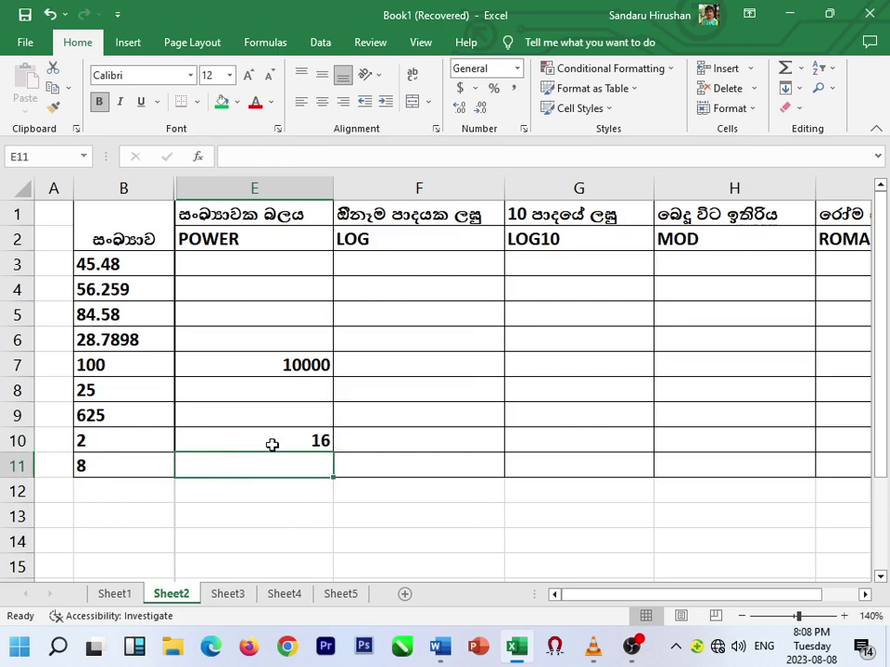
Change E10's exponent from 4 to 10 so it becomes =POWER(B10,10), showing 1024.
click(272, 445)
key(F2)
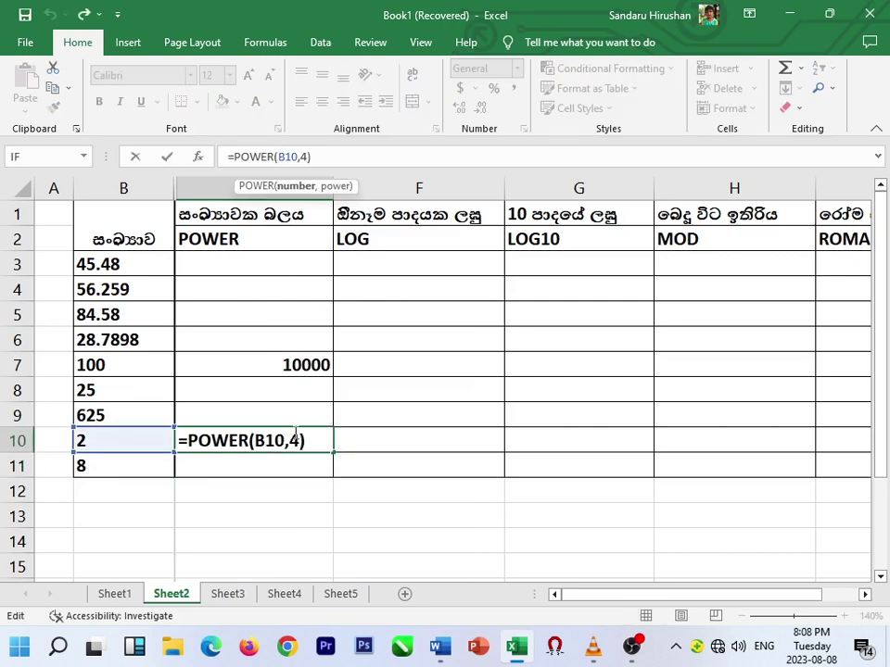
click(295, 440)
key(BackSpace)
text(10)
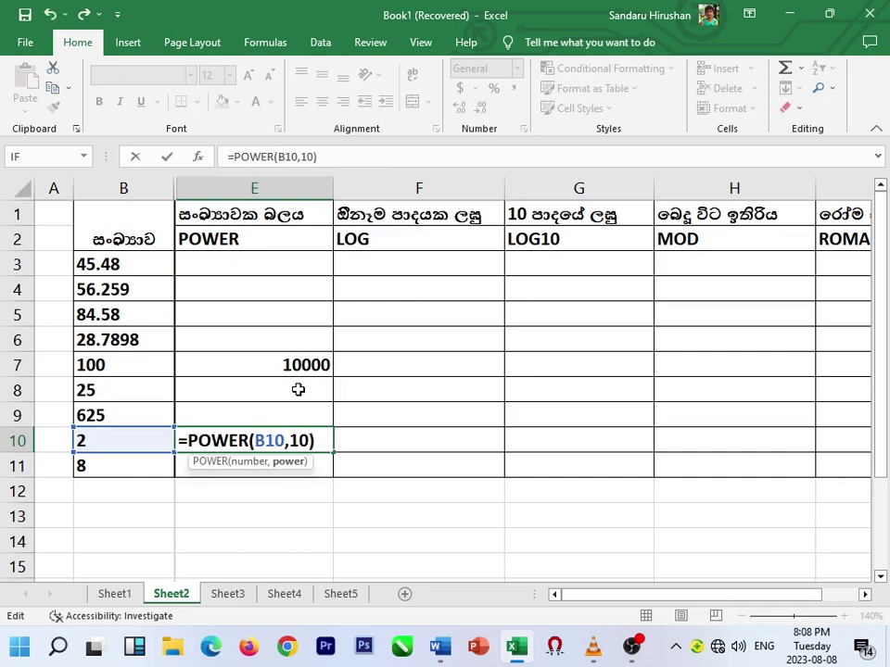
key(Return)
click(288, 441)
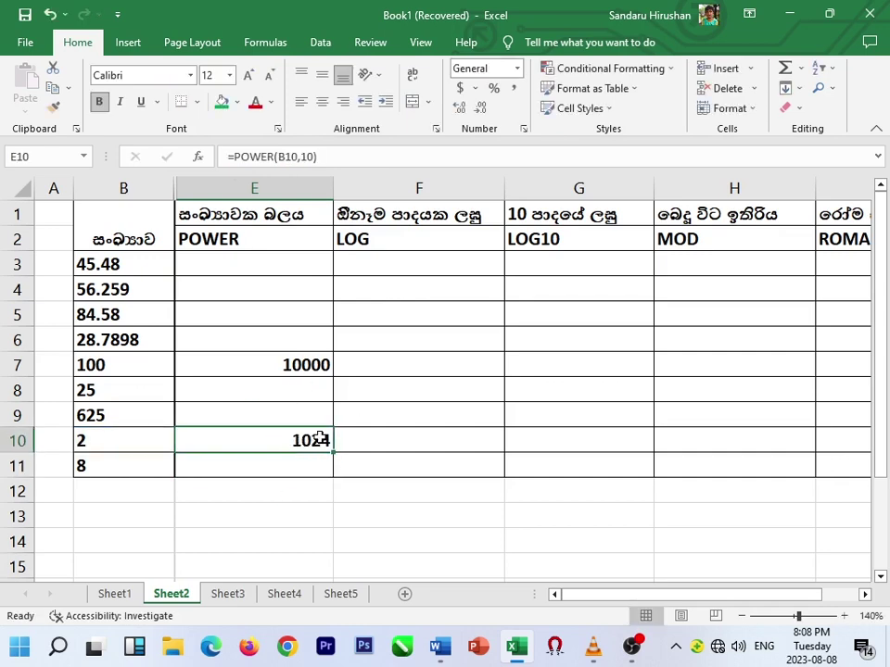
Narrow column E to near zero width, then enter =LOG(B3) in F3 and fill it down to F11.
drag(333, 188, 171, 233)
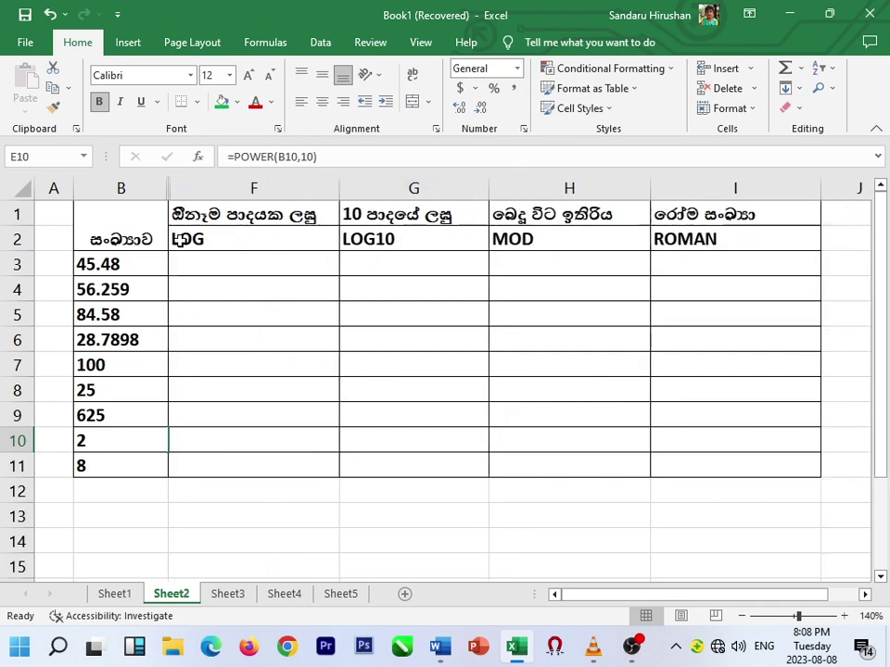
click(261, 263)
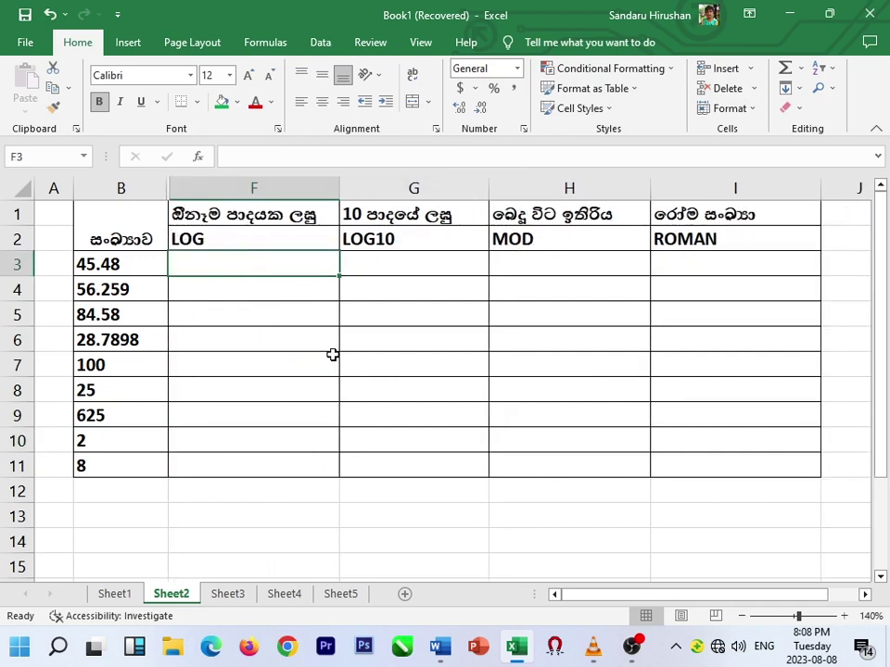
text(=)
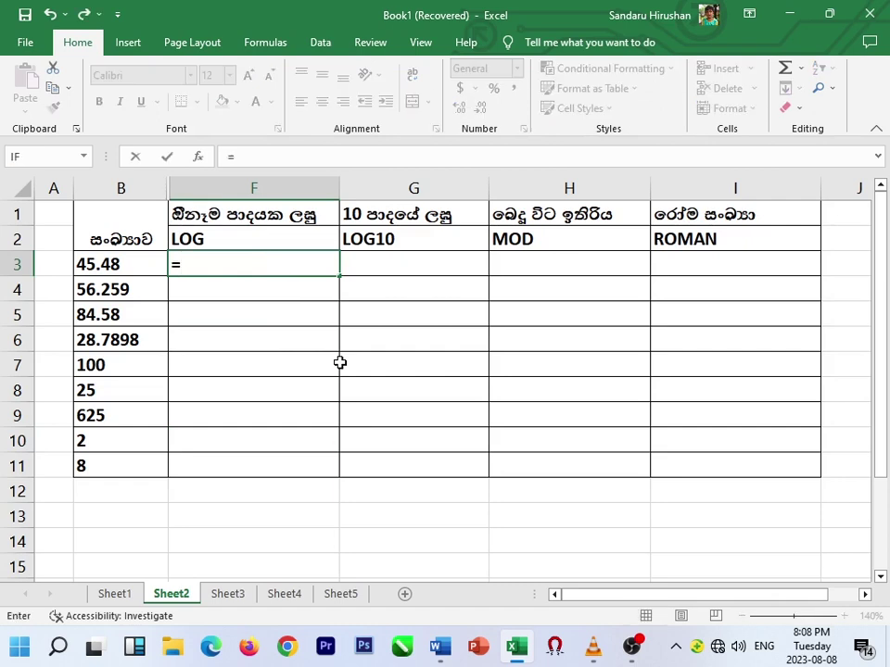
text(lo)
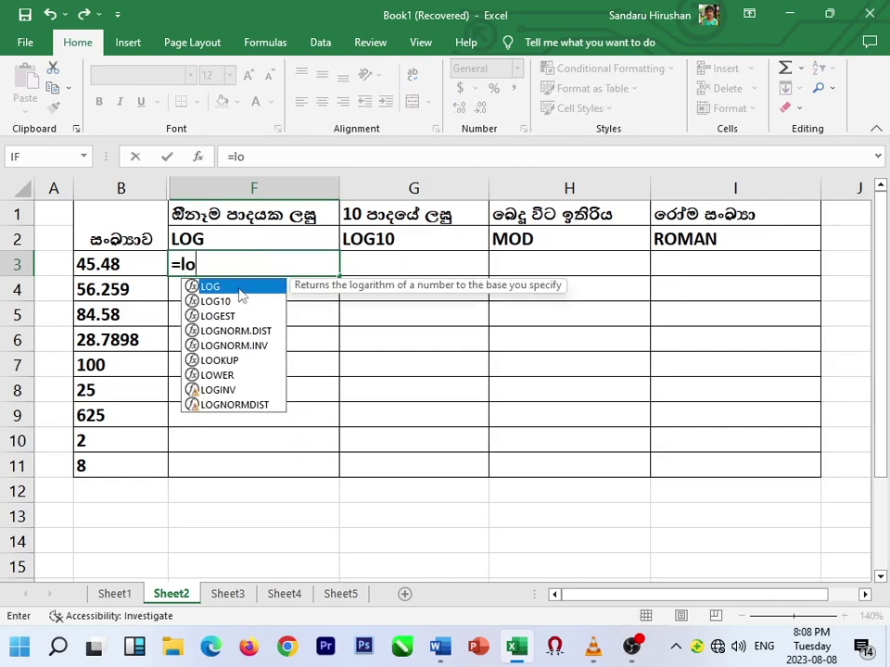
double_click(231, 287)
click(97, 267)
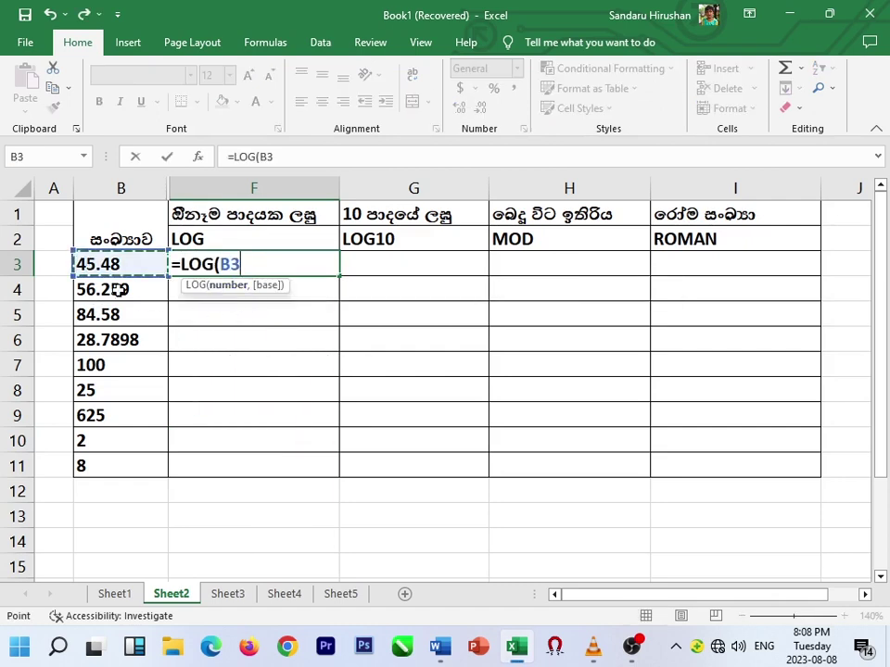
key(Return)
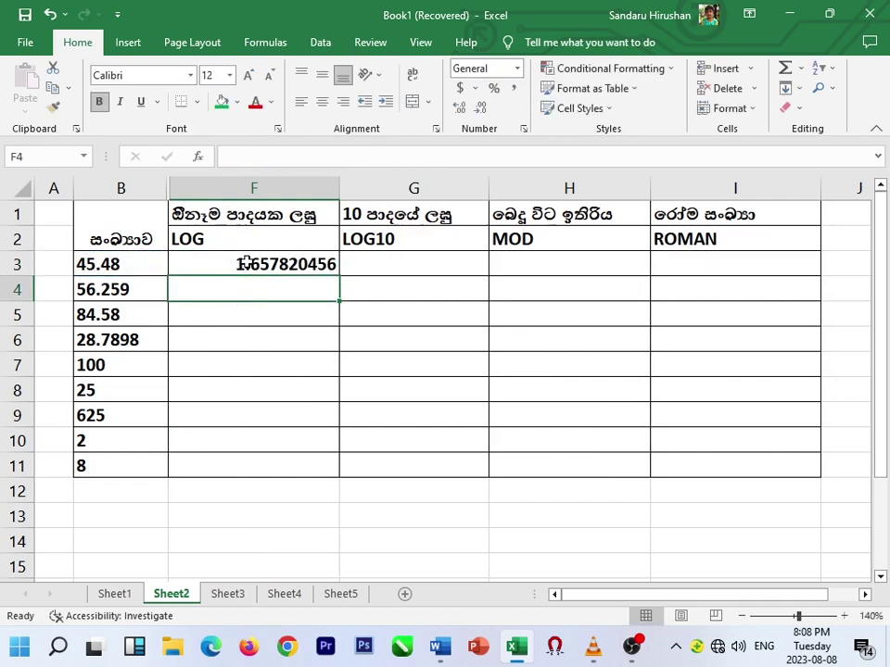
click(245, 264)
drag(340, 275, 333, 467)
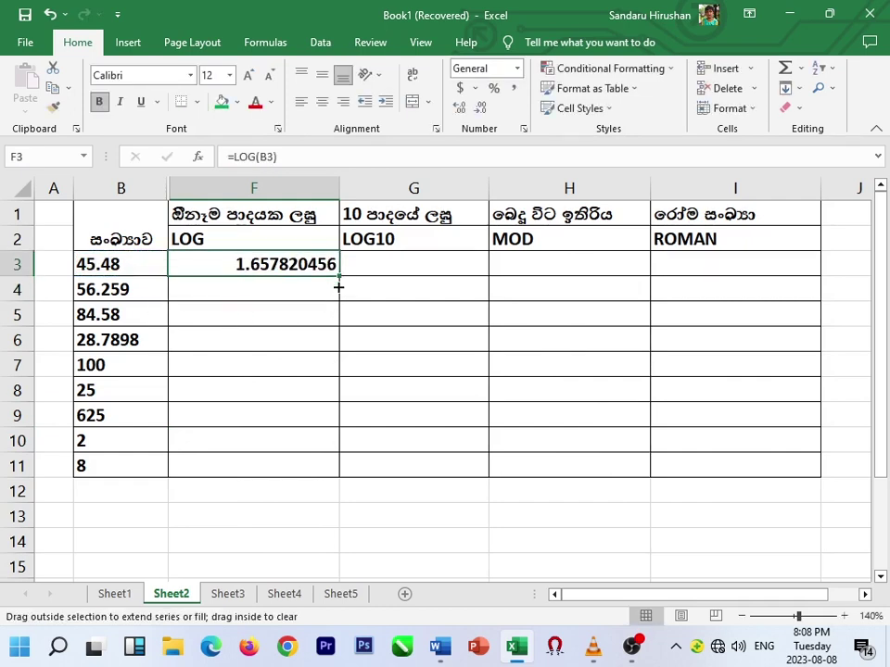
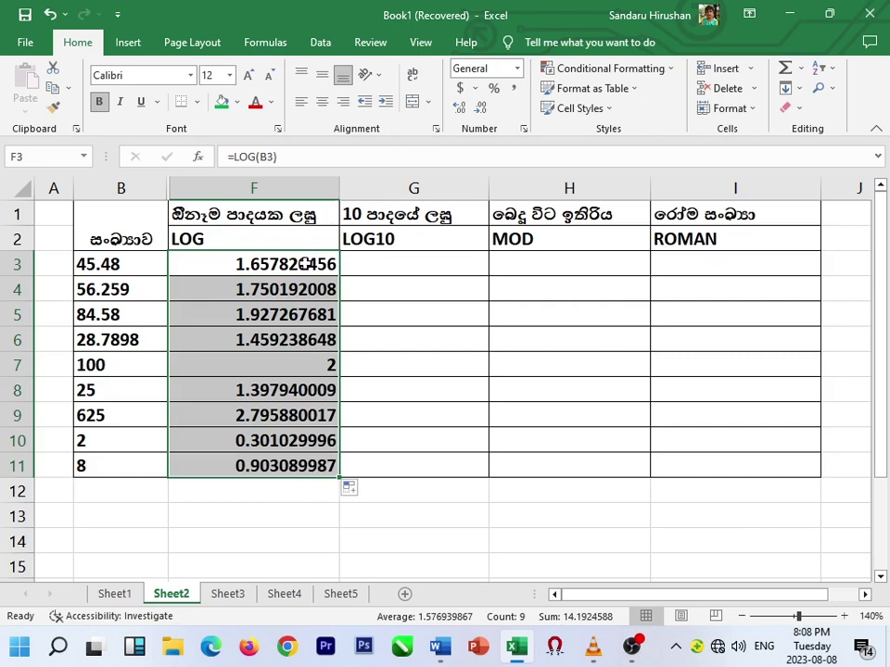
Review the LOG formulas in F3:F11, then hide column F.
click(306, 315)
click(292, 341)
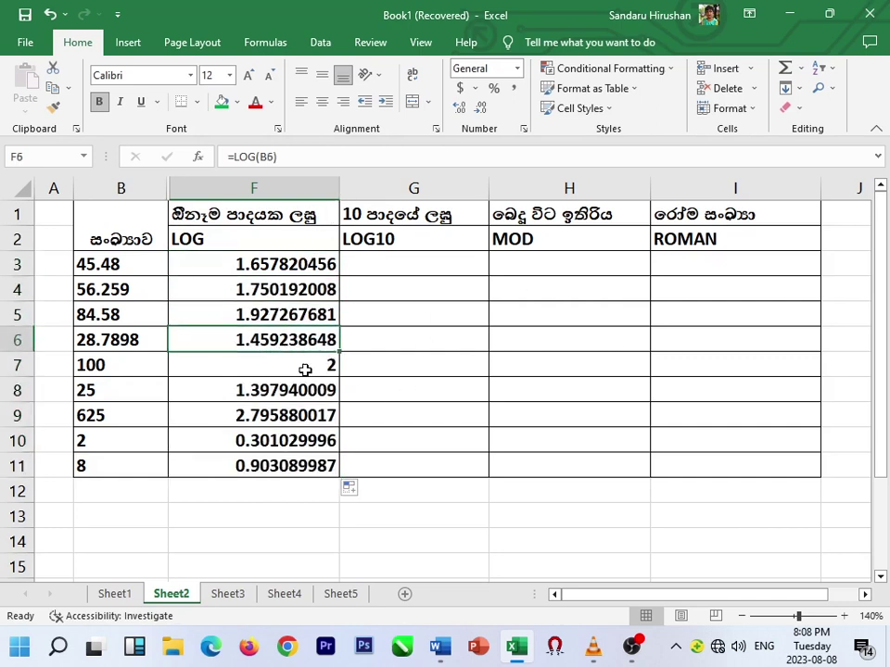
click(305, 370)
click(280, 415)
click(279, 465)
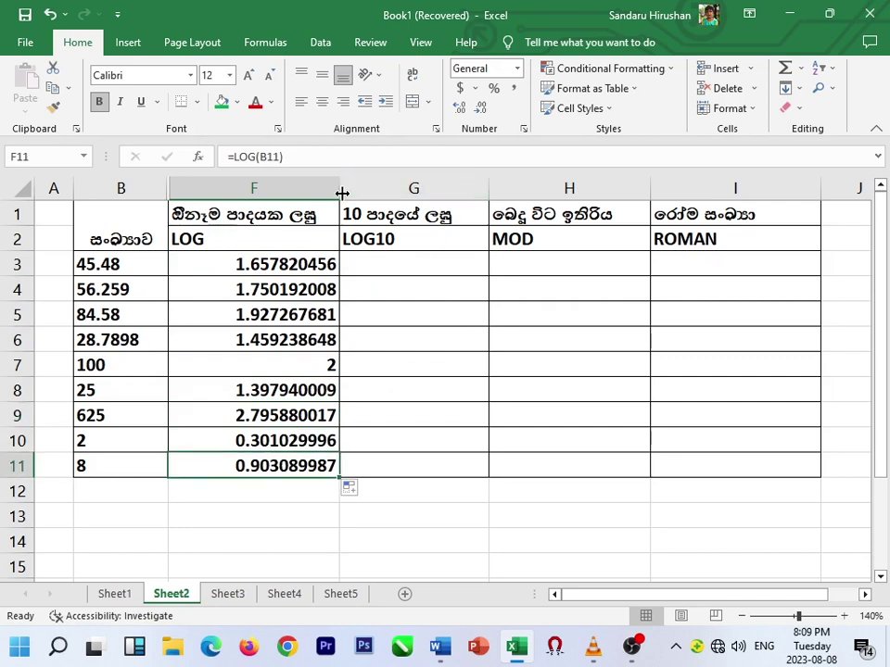
drag(342, 193, 168, 193)
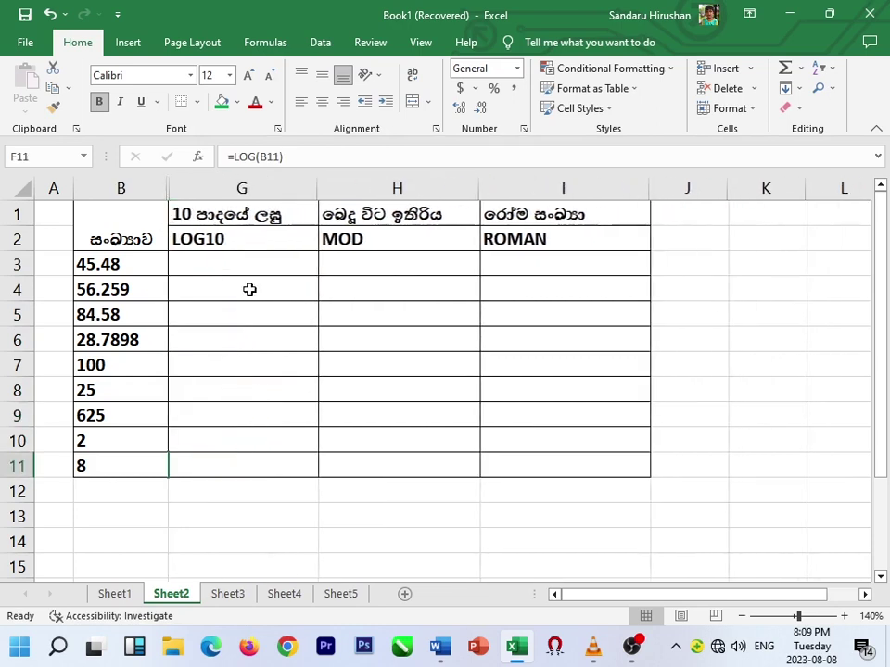
Enter =LOG10(B3) in G3, fill it down to G11, then hide column G.
click(212, 274)
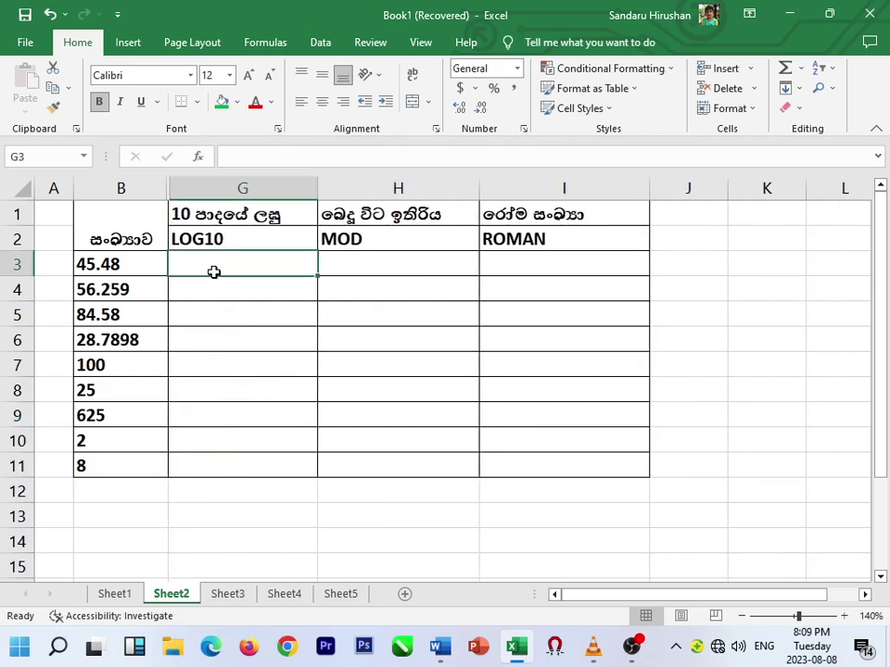
text(=)
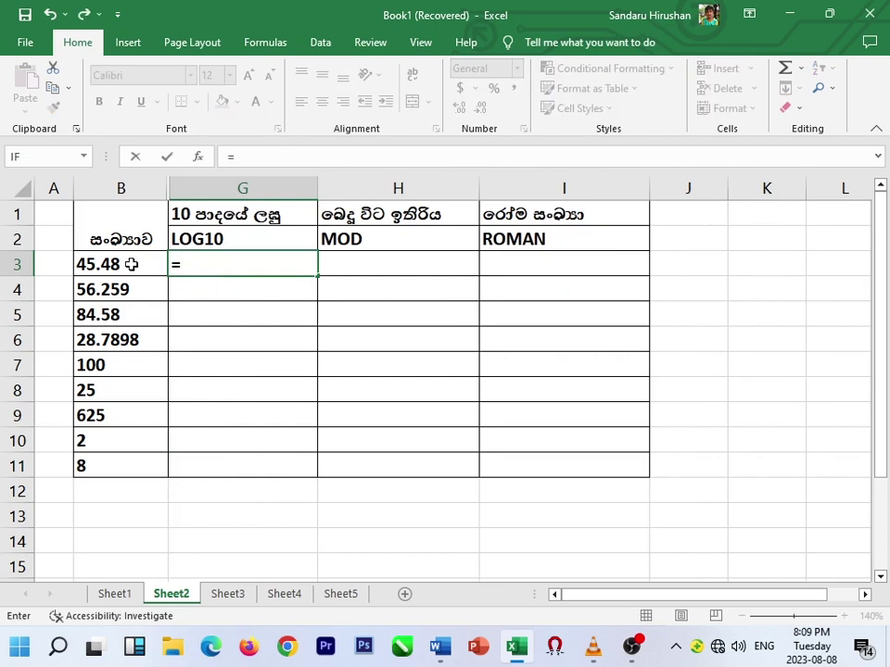
text(lo)
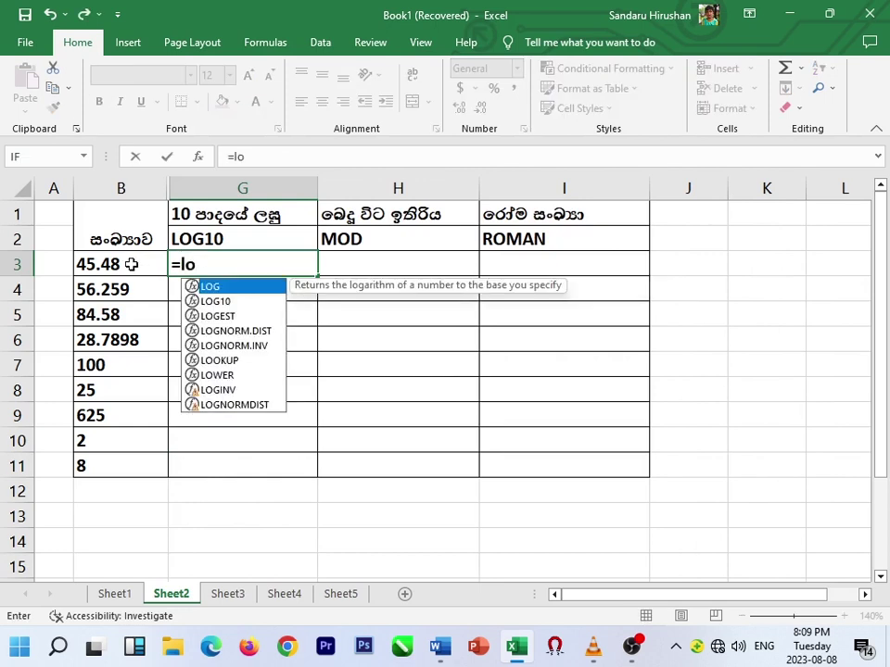
text(g)
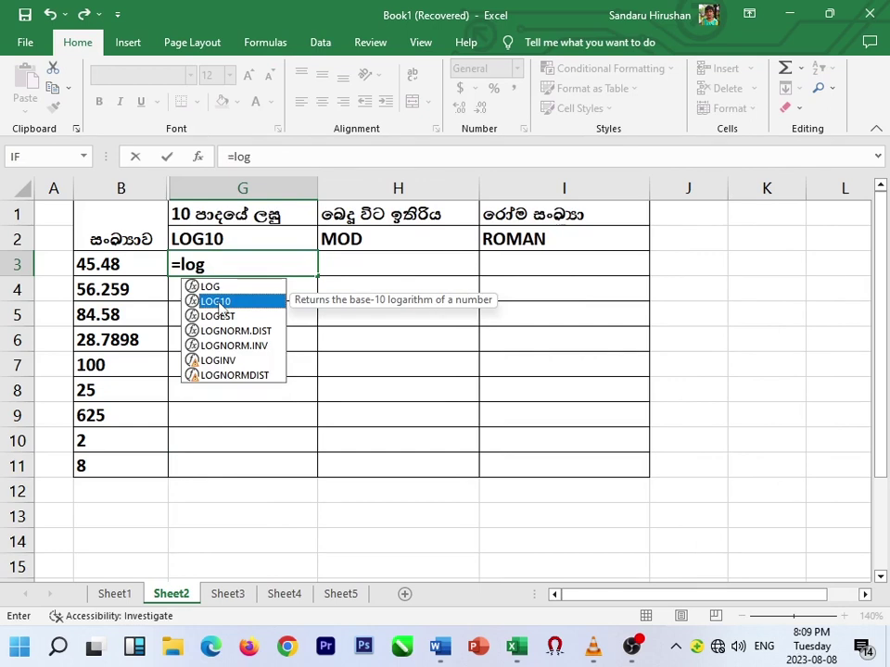
double_click(221, 305)
click(108, 270)
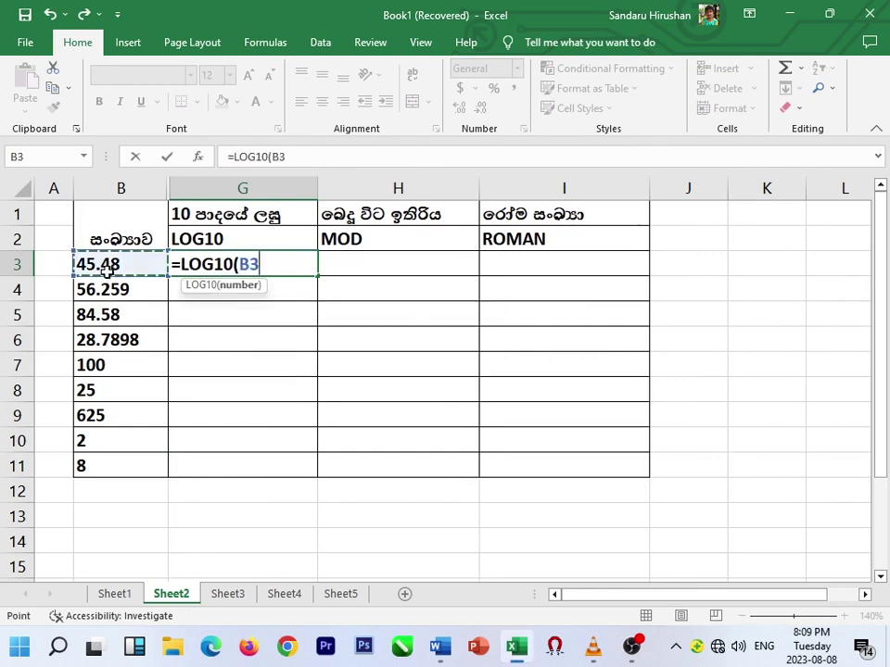
text())
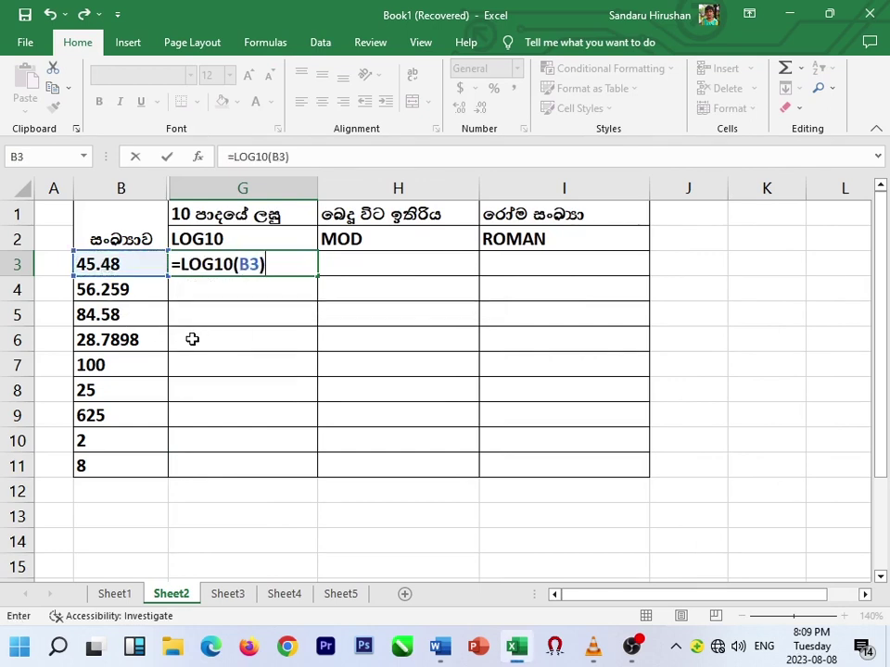
key(Return)
click(268, 264)
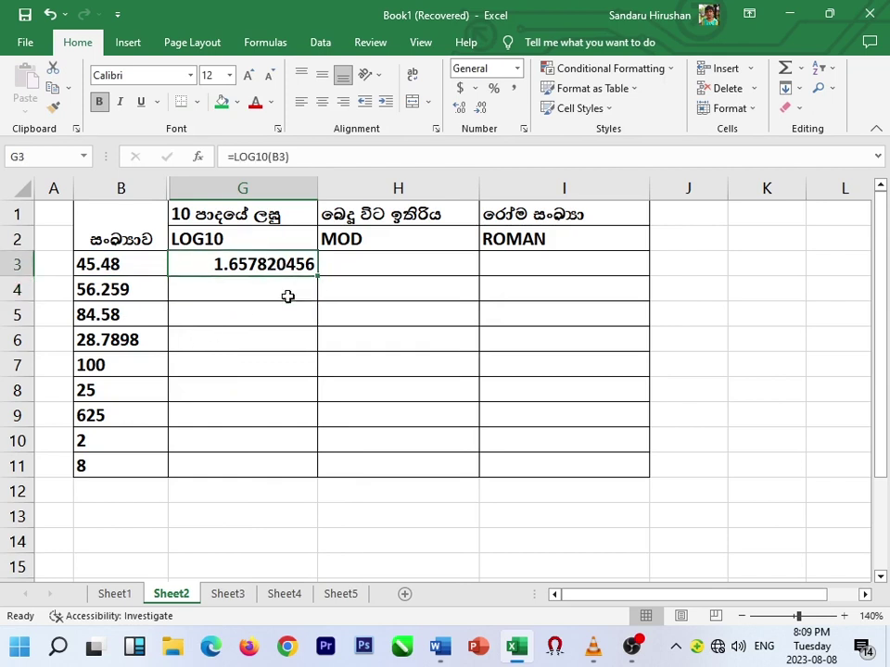
drag(320, 278, 286, 463)
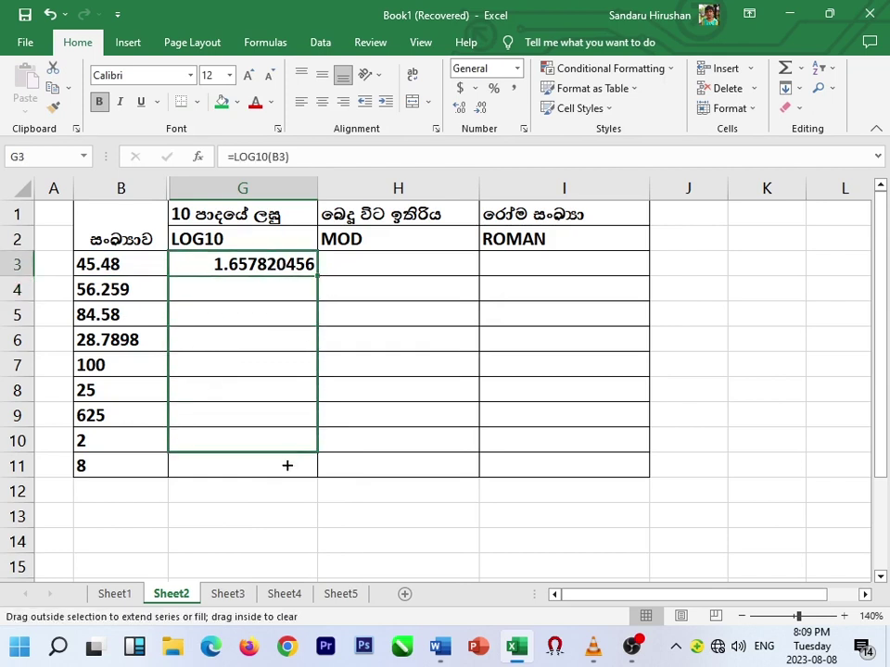
click(388, 373)
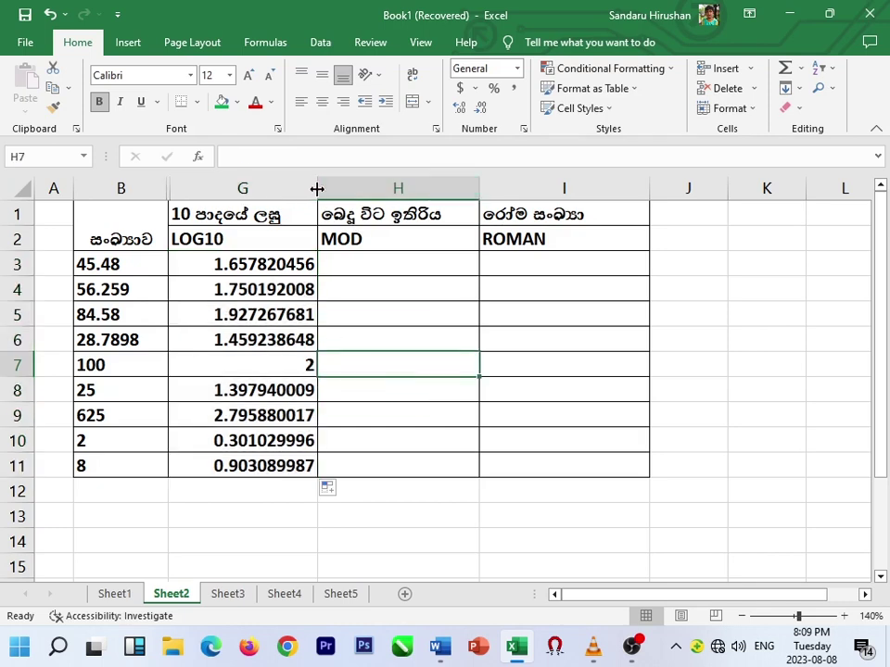
mouse_move(318, 188)
mouse_down()
mouse_move(268, 188)
mouse_move(165, 224)
mouse_up()
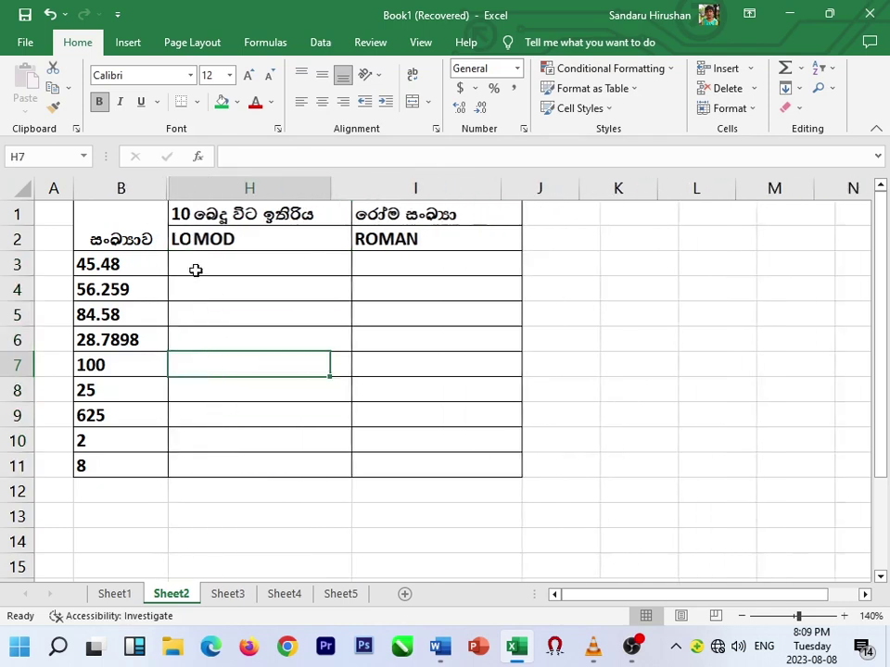
Enter the formula =MOD(B3,5) in H3.
click(224, 270)
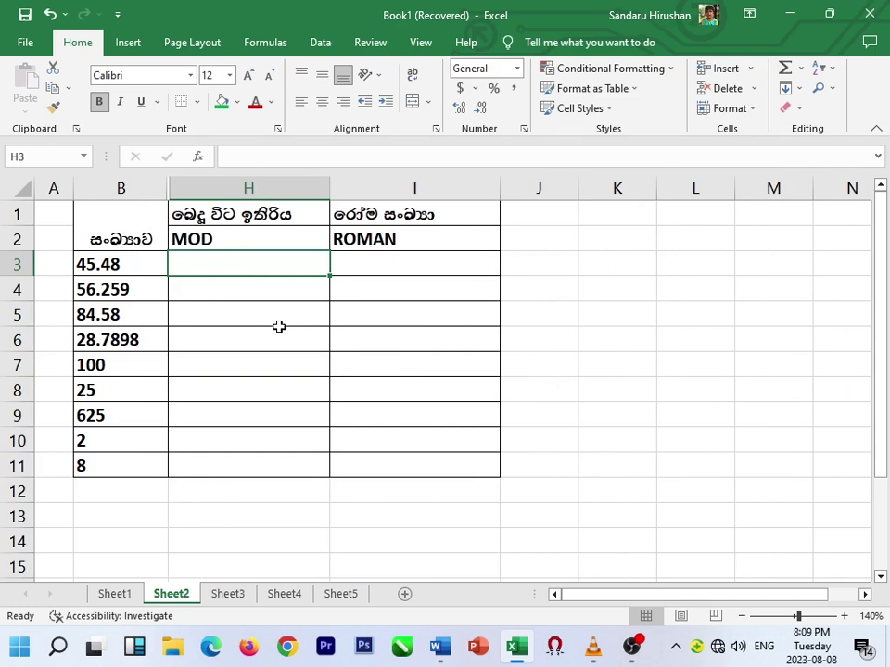
text(=)
click(135, 269)
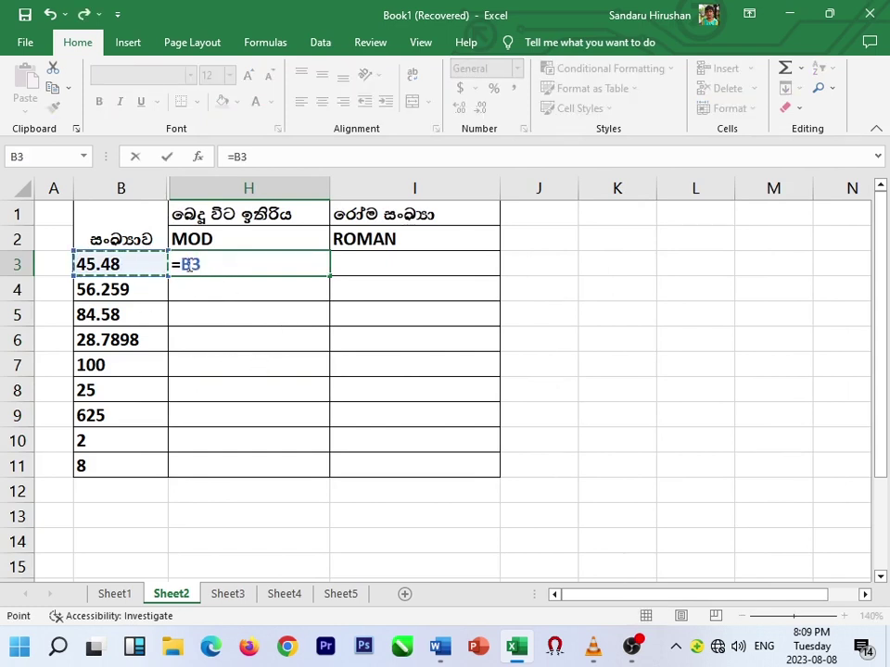
double_click(190, 264)
text(mod)
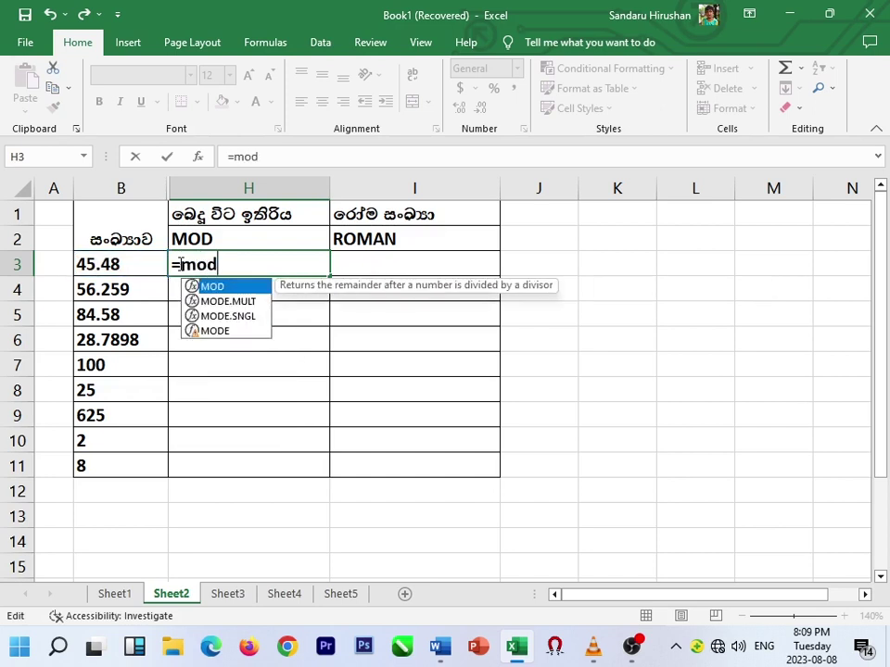
text(()
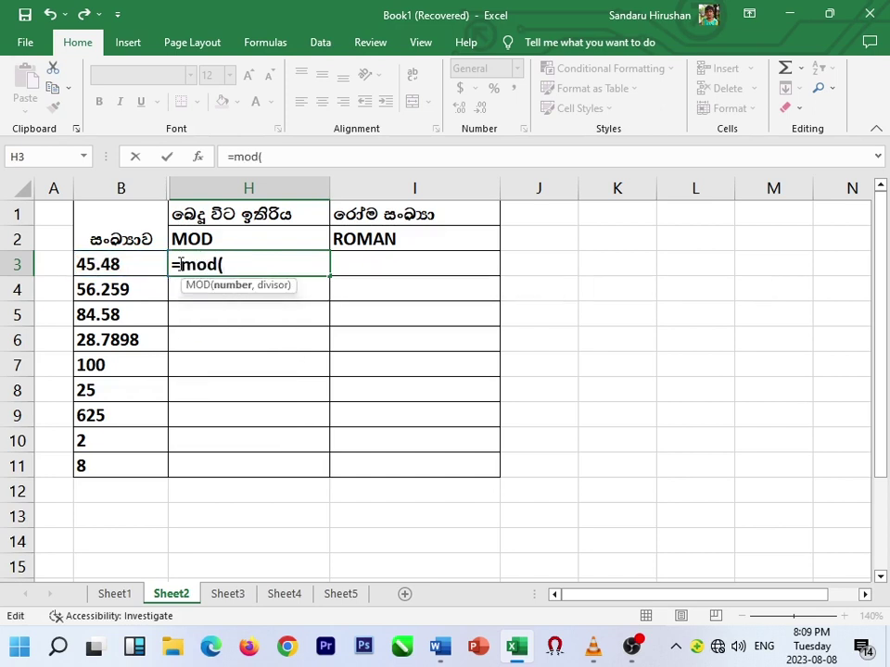
click(112, 264)
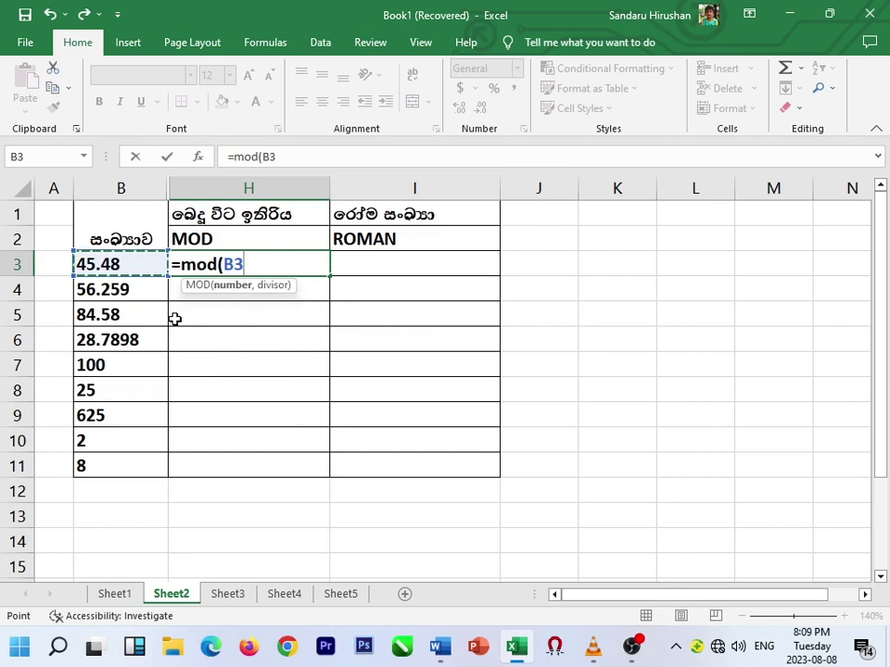
text(,5)
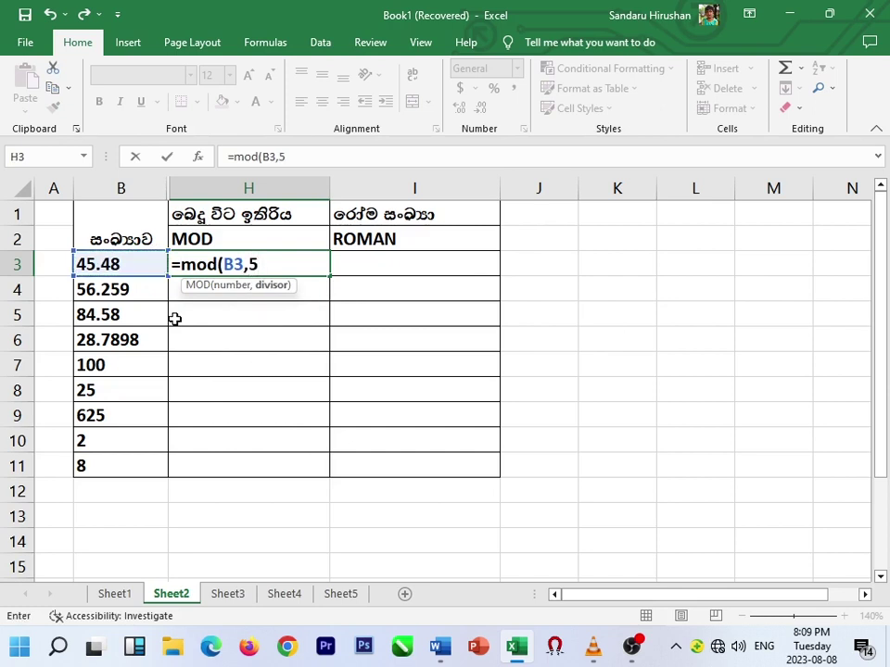
text())
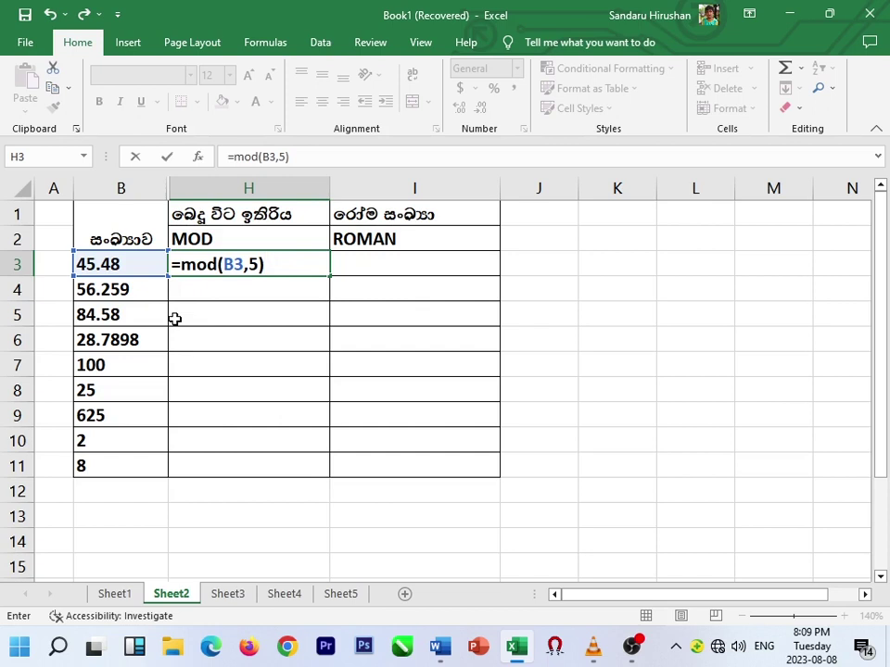
key(Return)
Fill the MOD formula down to H10 and check the copied results.
click(254, 272)
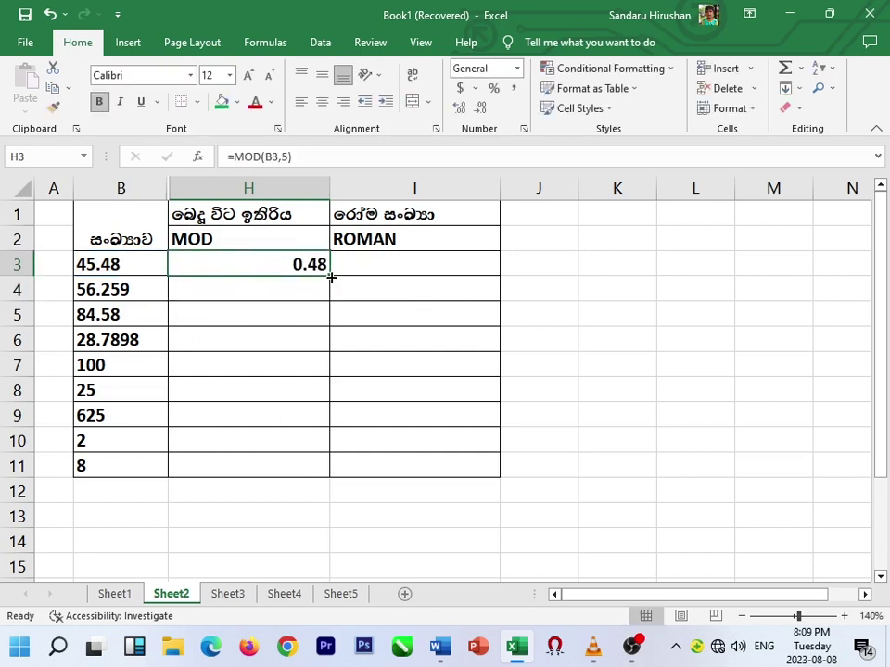
drag(331, 276, 318, 441)
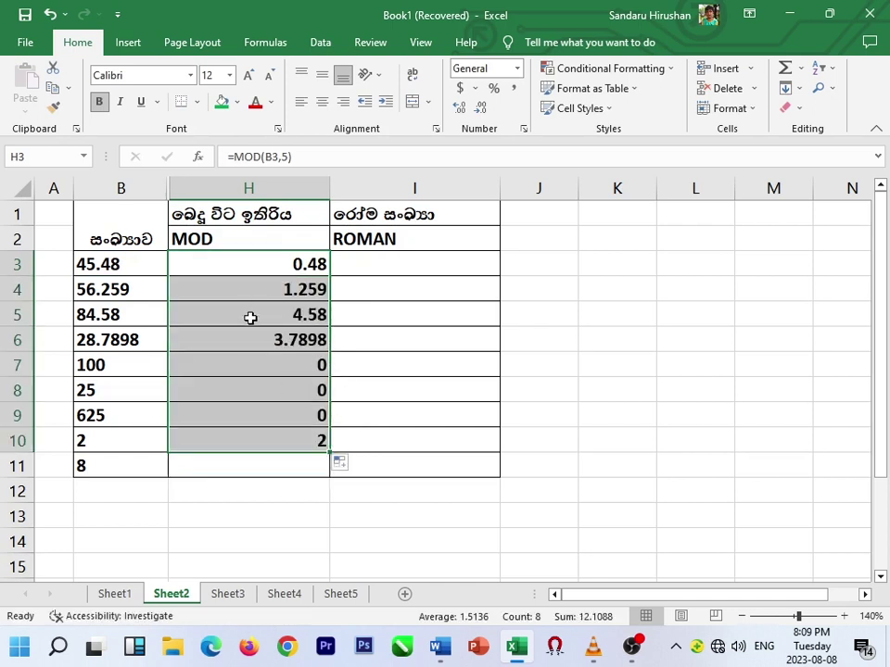
click(305, 366)
click(298, 397)
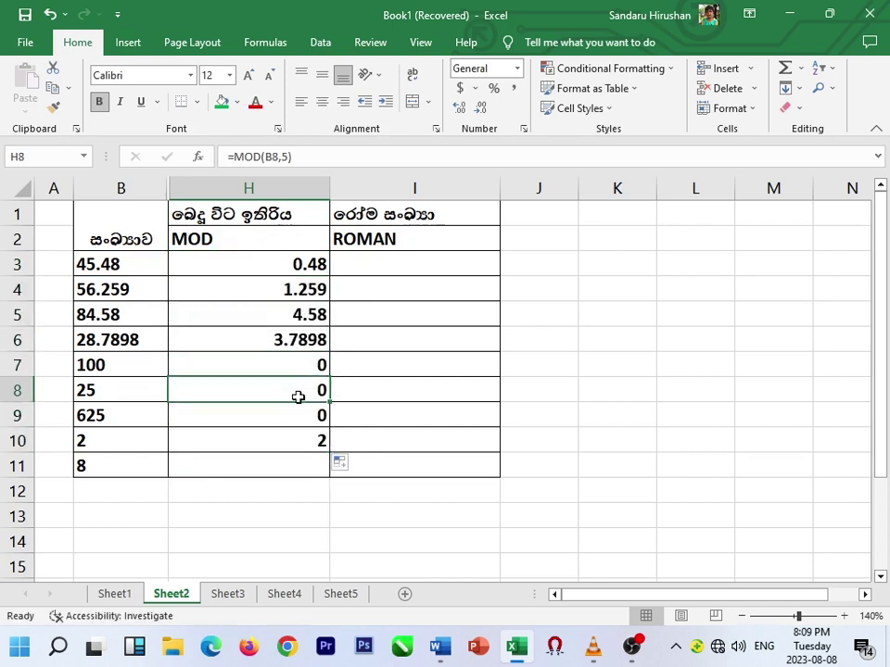
click(297, 415)
Change the divisor in H3's MOD formula from 5 to 10.
click(262, 162)
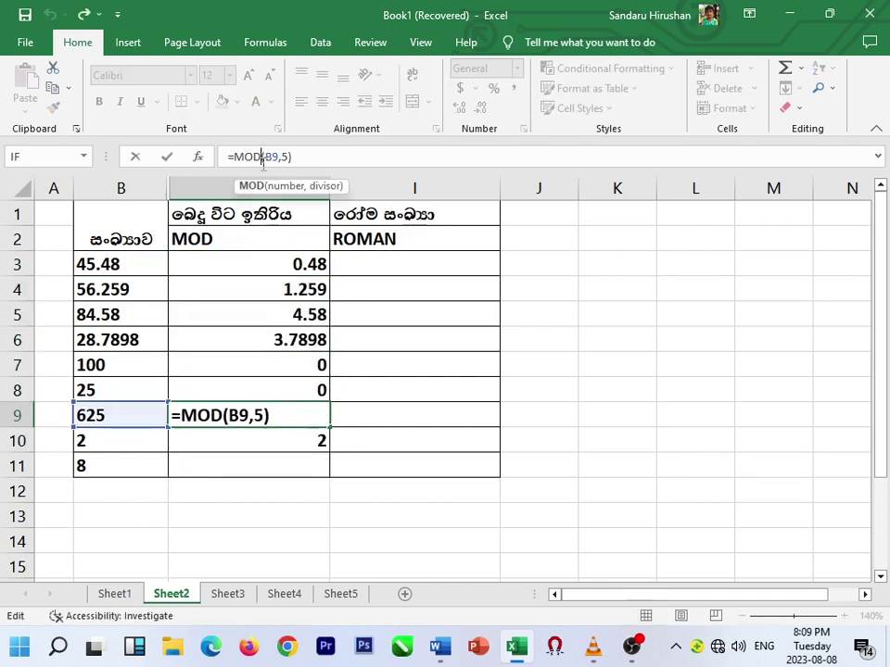
click(287, 264)
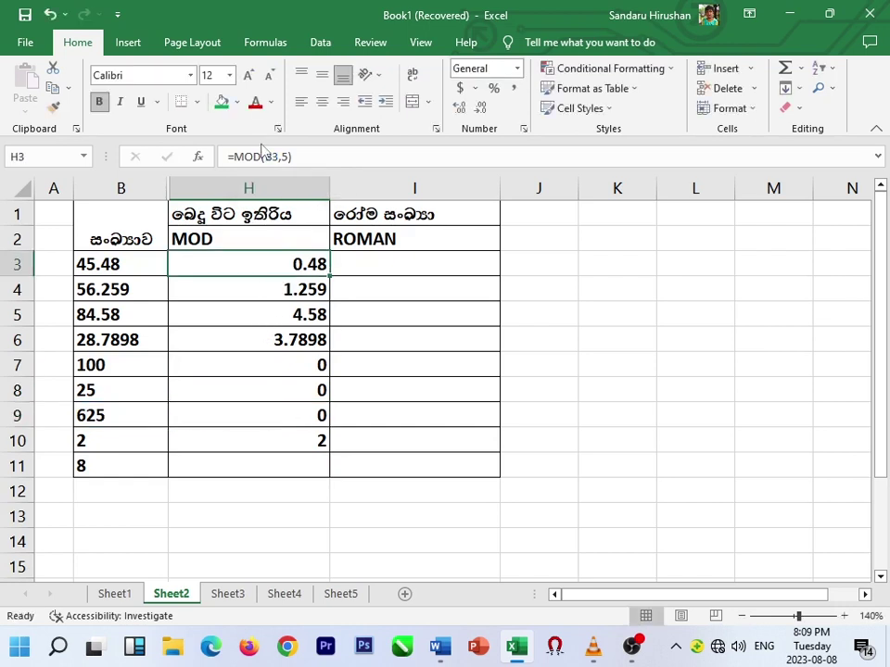
click(261, 159)
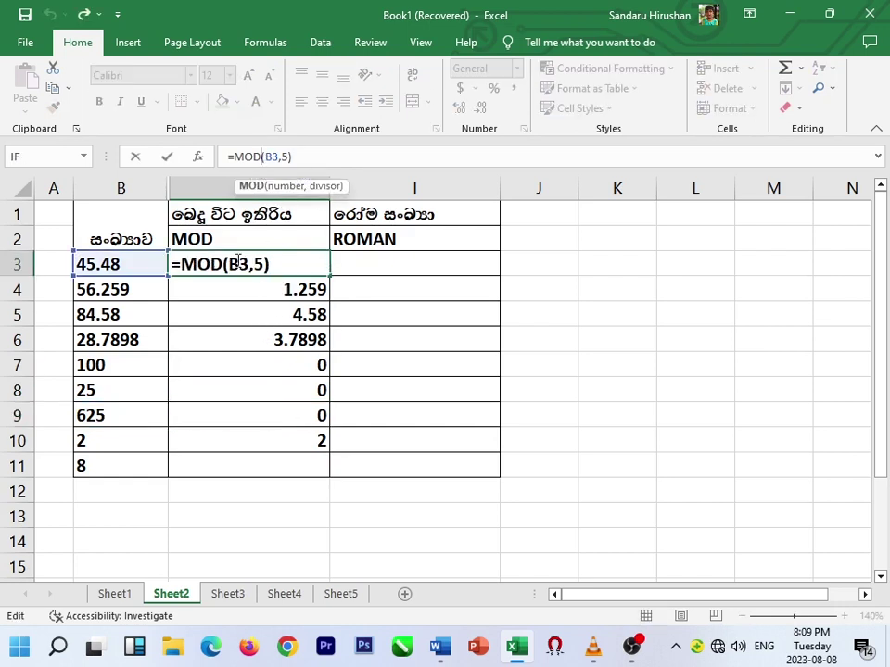
click(261, 264)
key(BackSpace)
text(10)
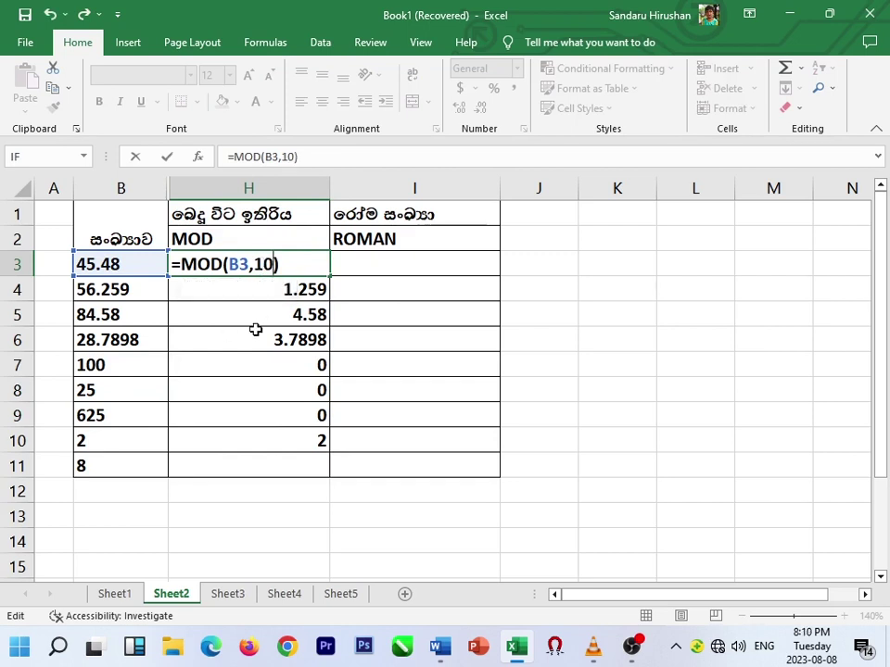
key(Return)
Fill the divisor-10 MOD formula down to H11 and check the results.
click(258, 264)
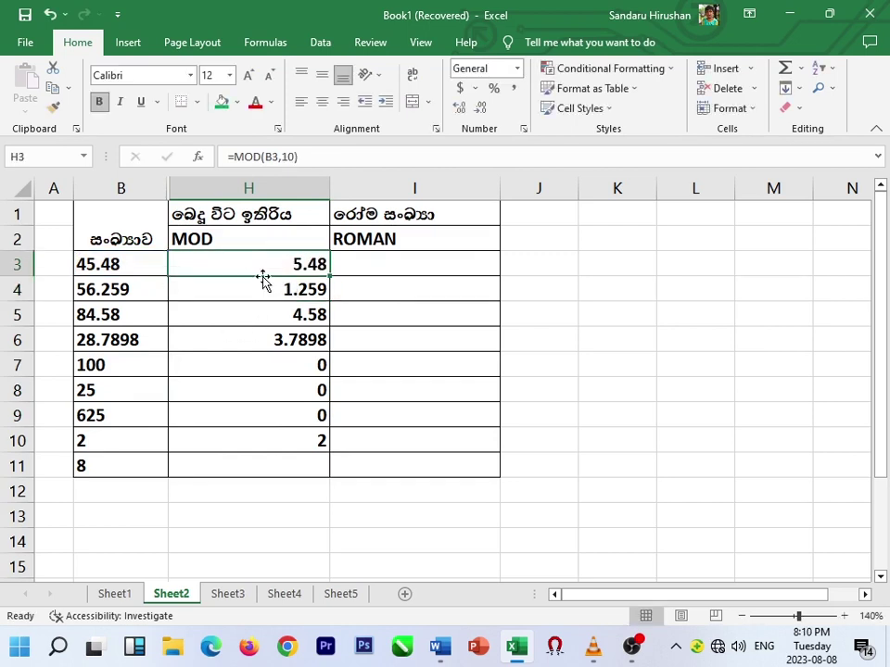
drag(331, 277, 334, 465)
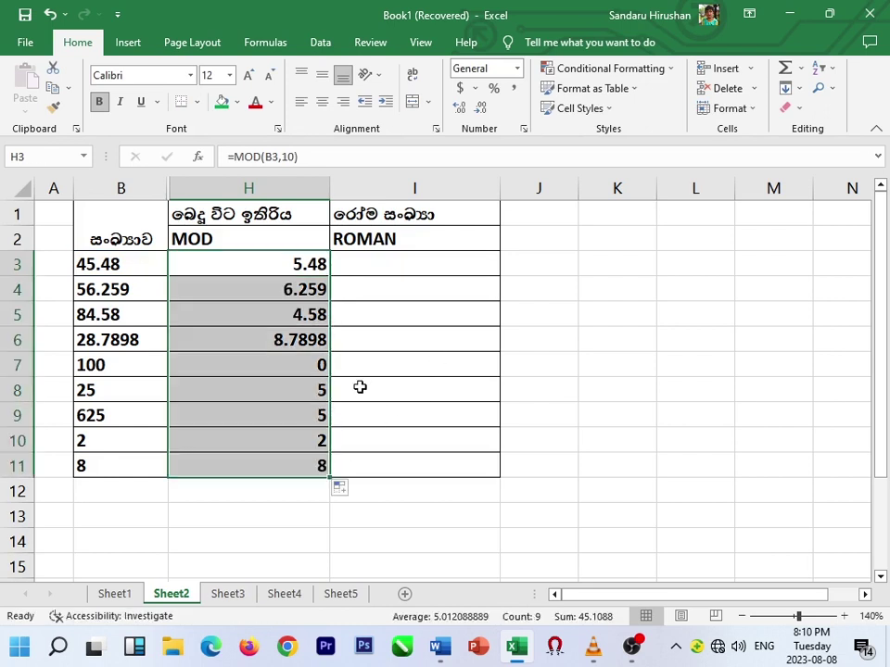
click(318, 386)
click(306, 416)
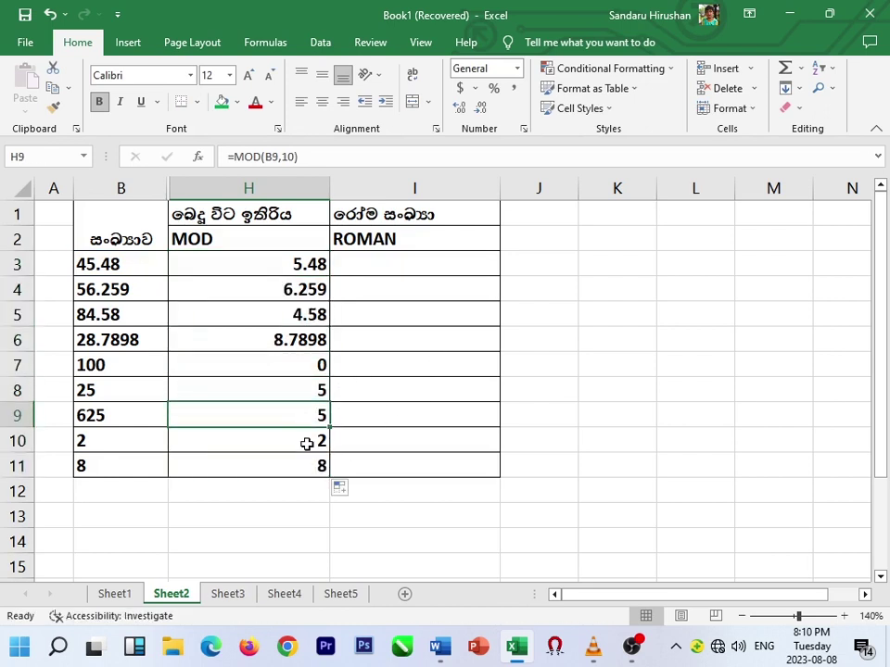
click(304, 440)
click(291, 467)
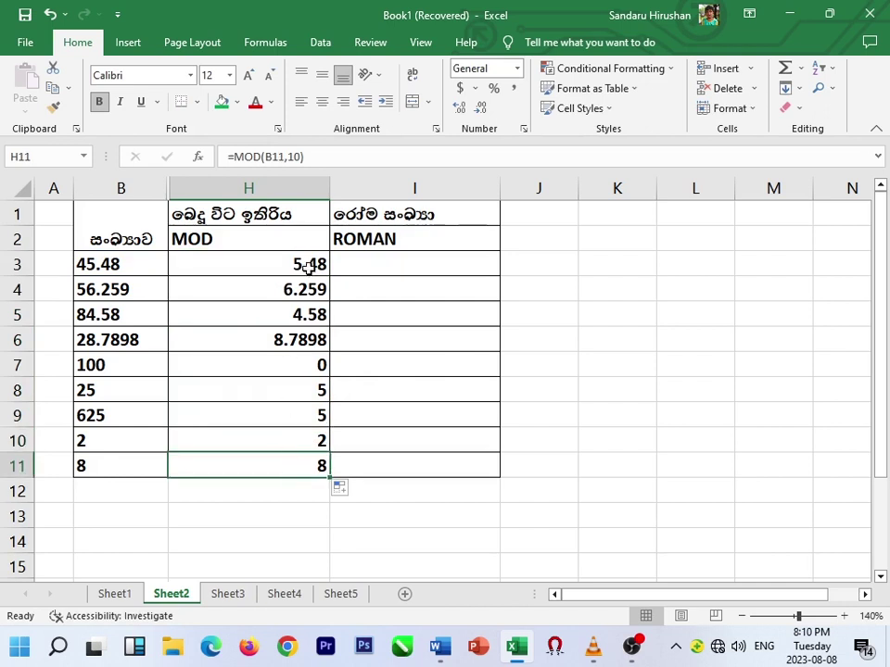
Change the H3 MOD divisor from 10 to 3, giving =MOD(B3,3).
click(263, 155)
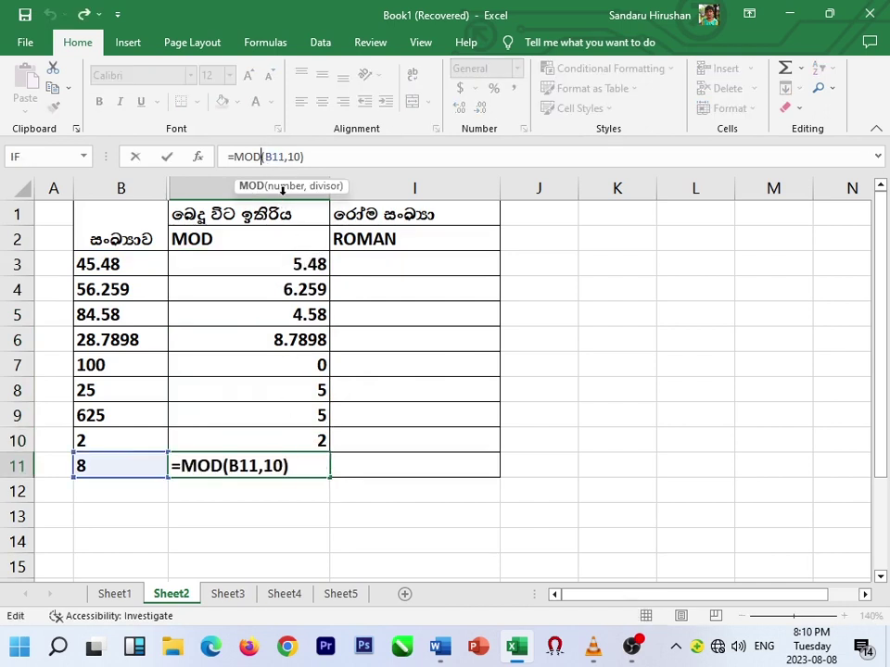
click(297, 263)
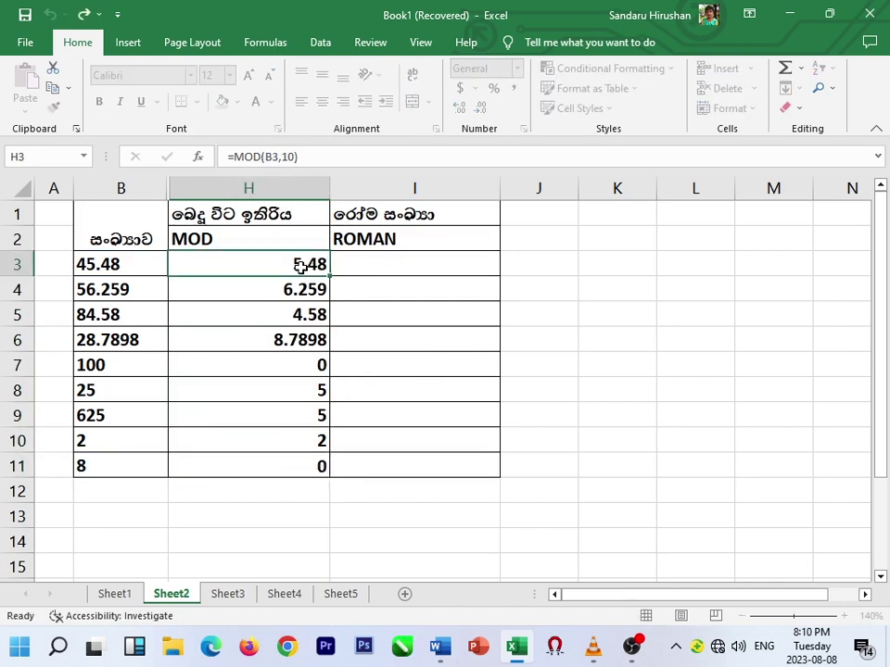
click(265, 158)
click(259, 263)
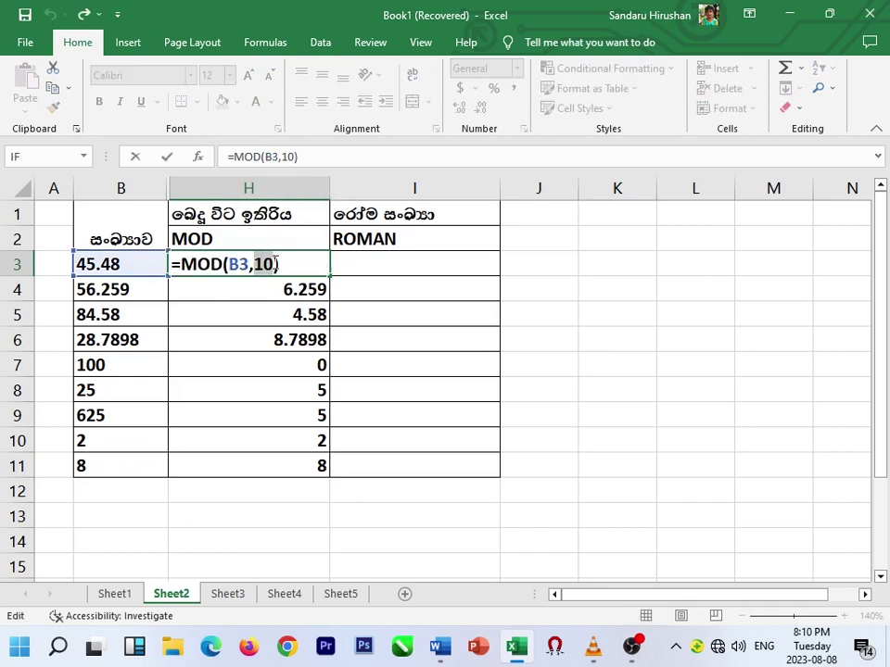
drag(257, 264, 276, 265)
text(3)
key(Return)
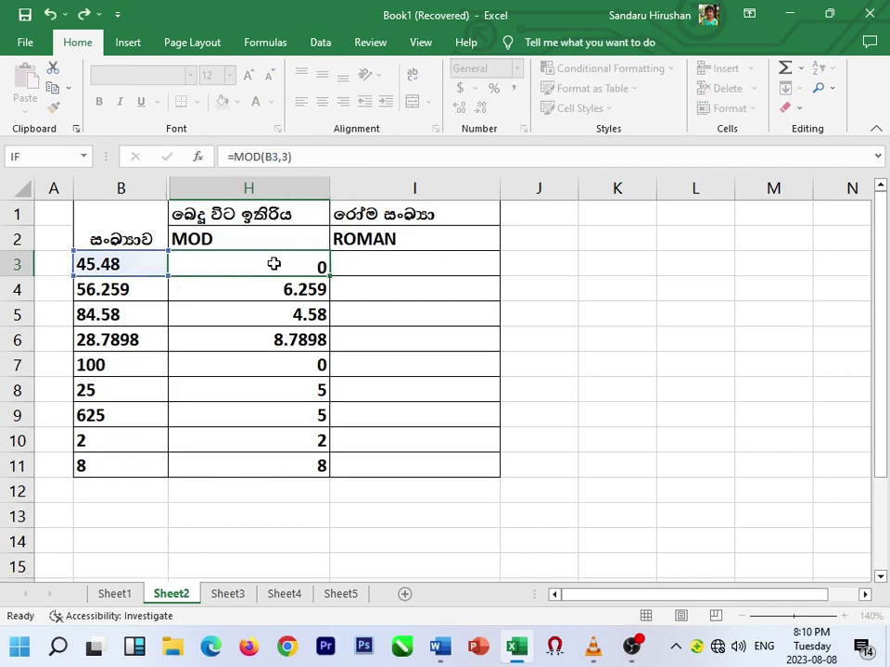
Fill =MOD(B3,3) down to H11 and check the rows H7 to H11.
click(266, 266)
drag(332, 276, 339, 482)
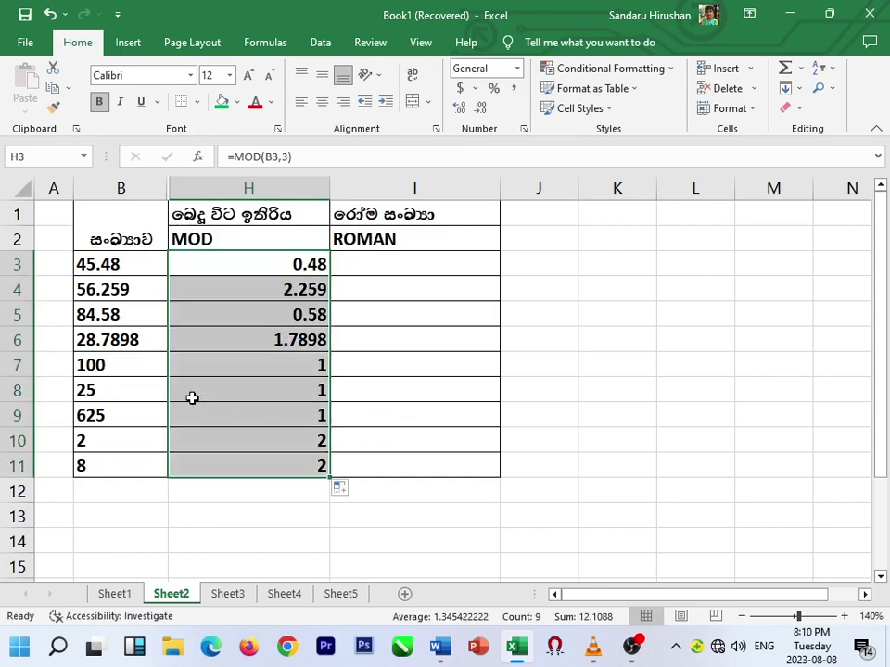
click(237, 363)
click(238, 392)
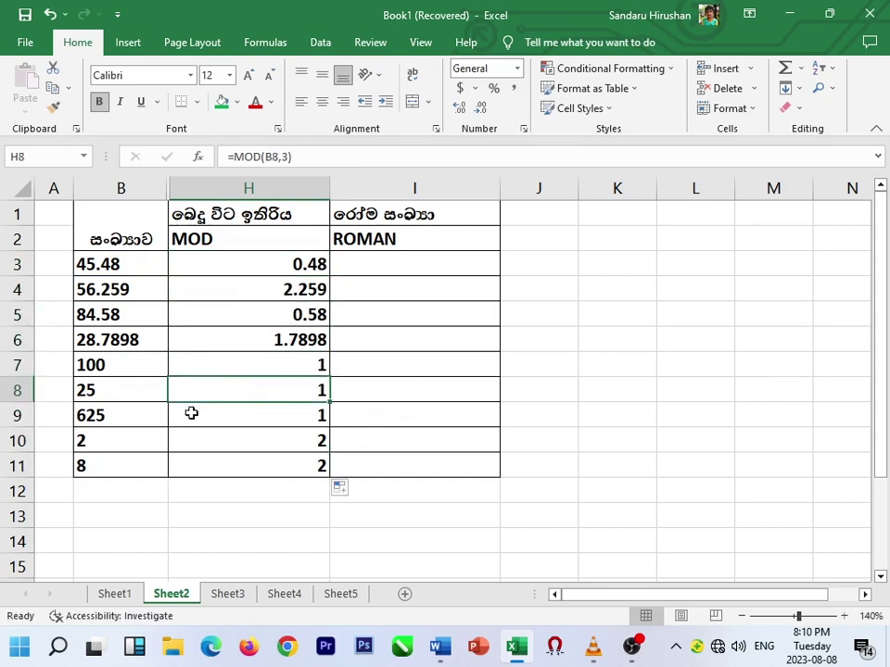
click(223, 415)
click(237, 443)
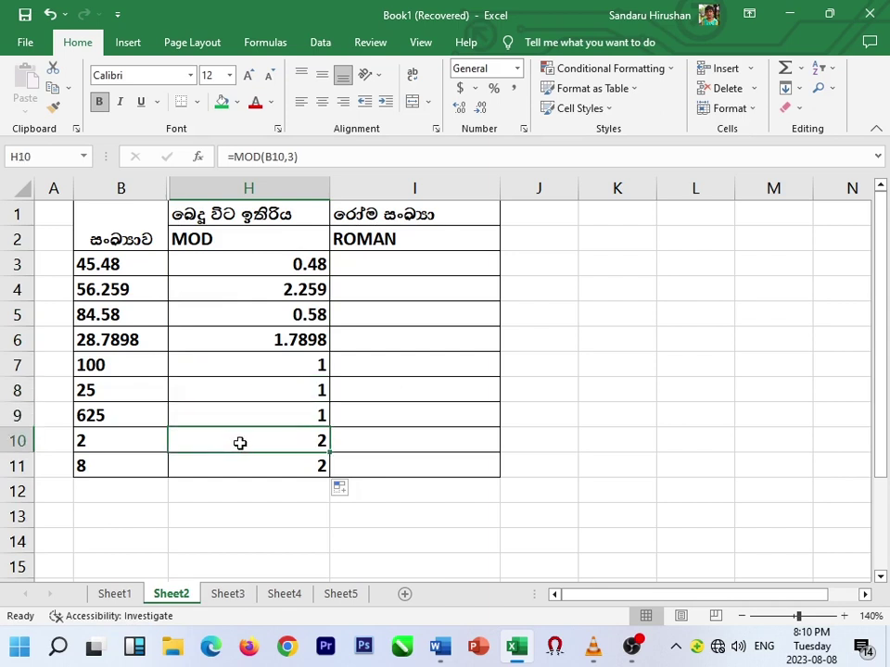
click(254, 461)
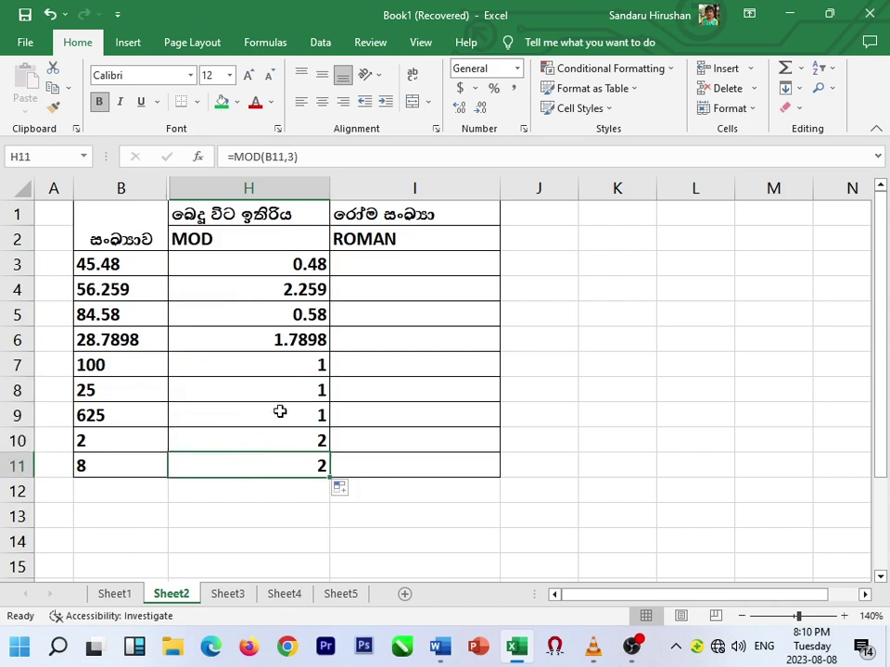
Change the H3 MOD divisor from 3 to 8, giving =MOD(B3,8).
click(274, 260)
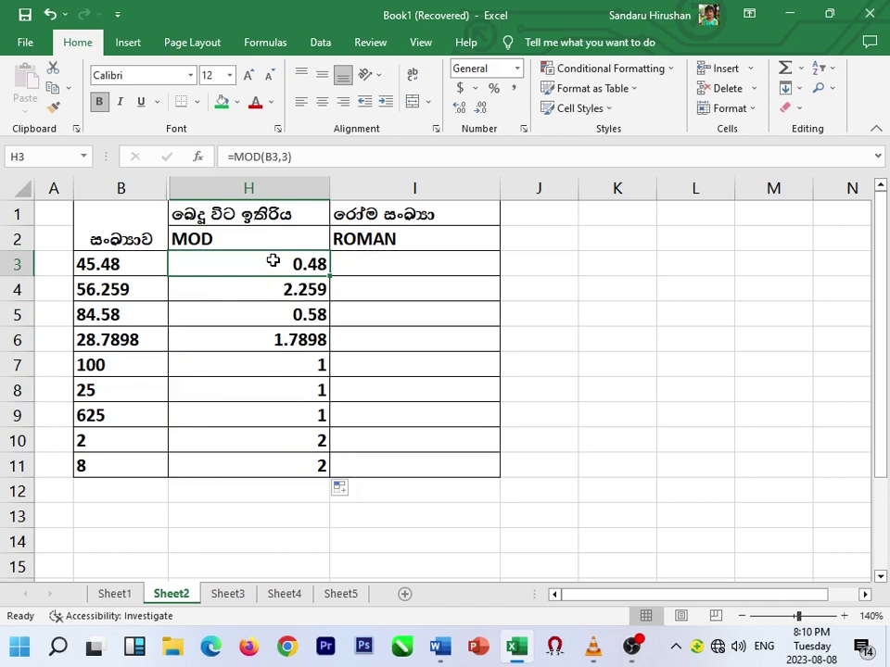
click(253, 156)
double_click(260, 266)
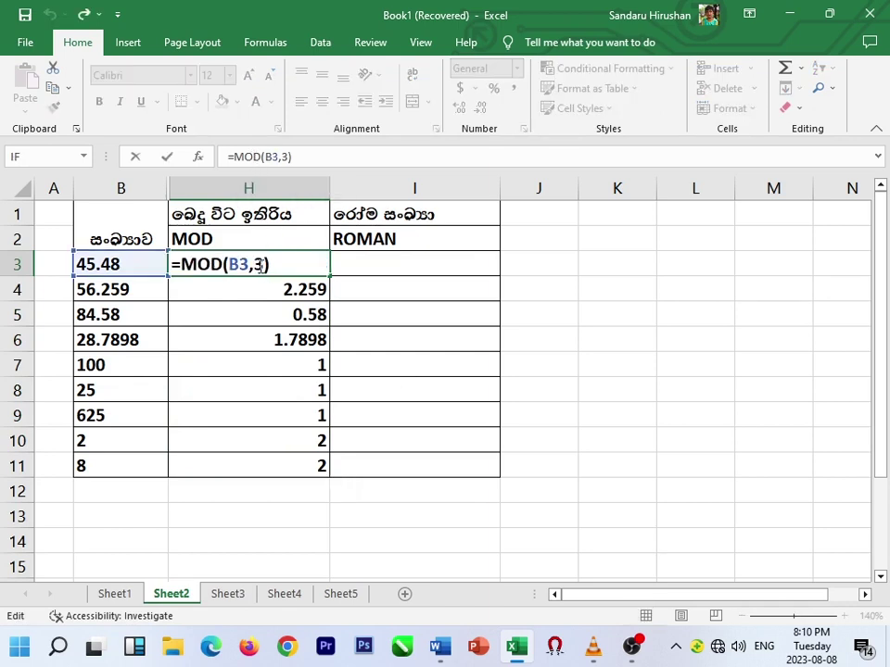
text(8)
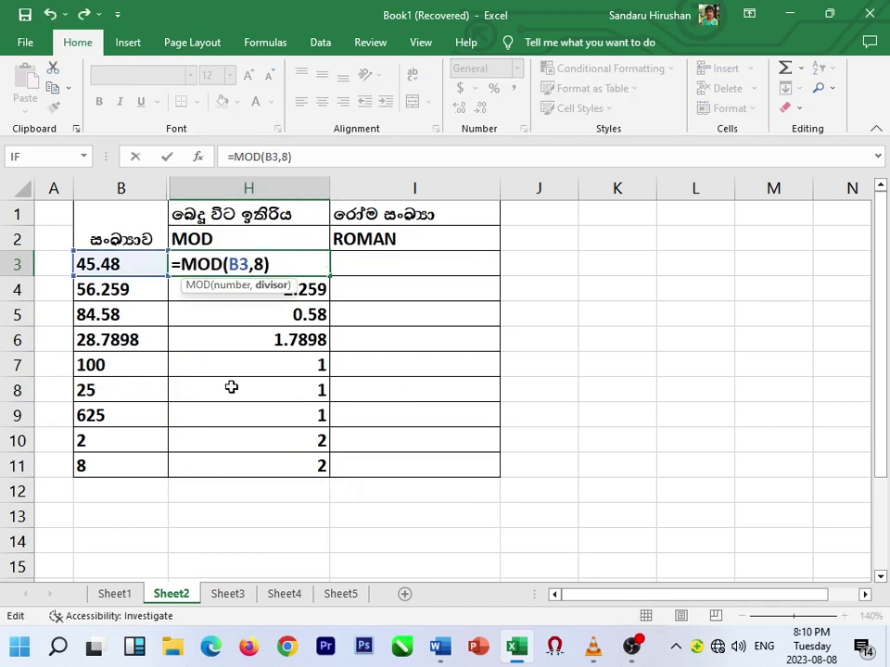
click(231, 386)
Fill =MOD(B3,8) down to H11 and check the updated remainders.
click(295, 263)
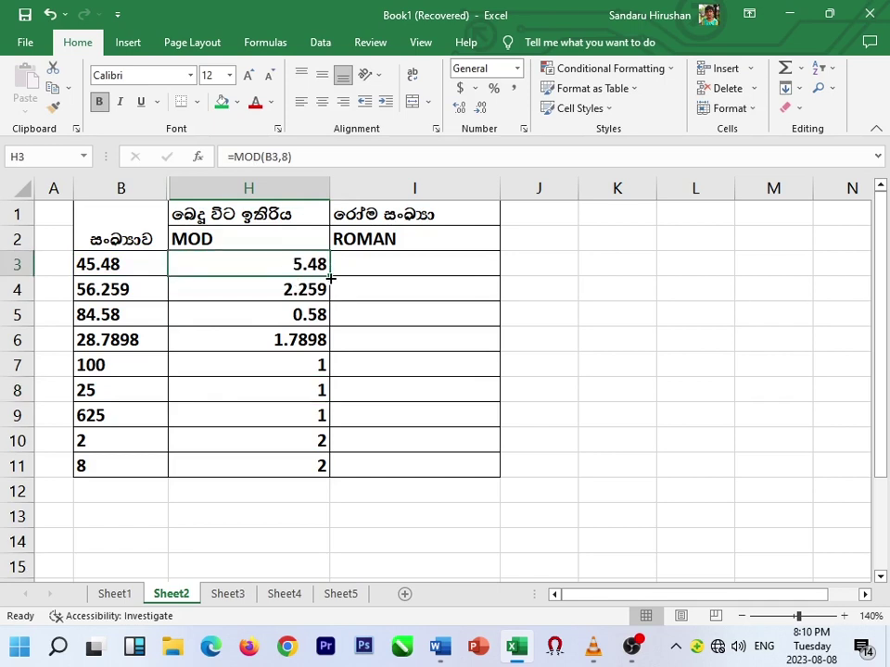
drag(330, 278, 324, 465)
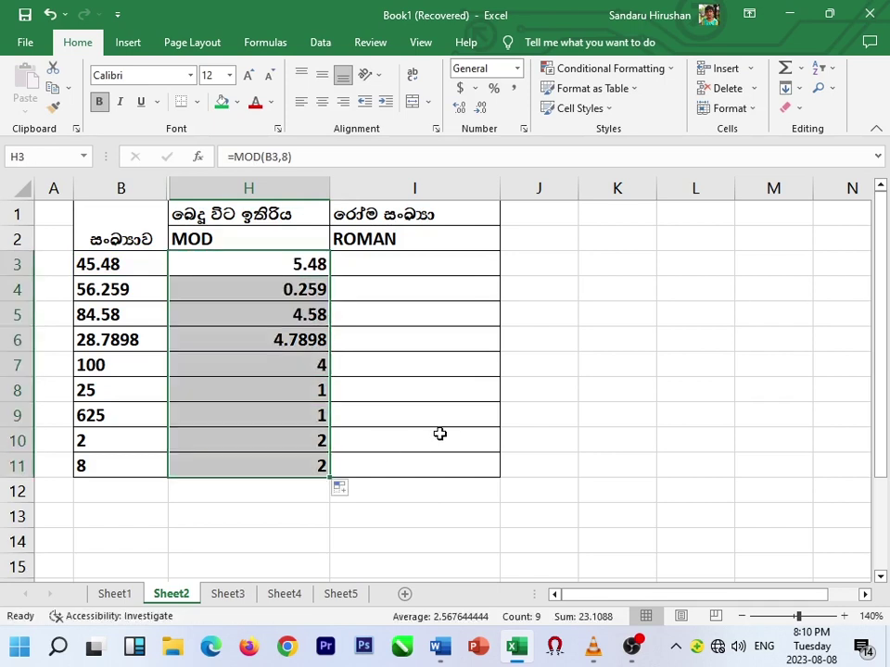
click(403, 395)
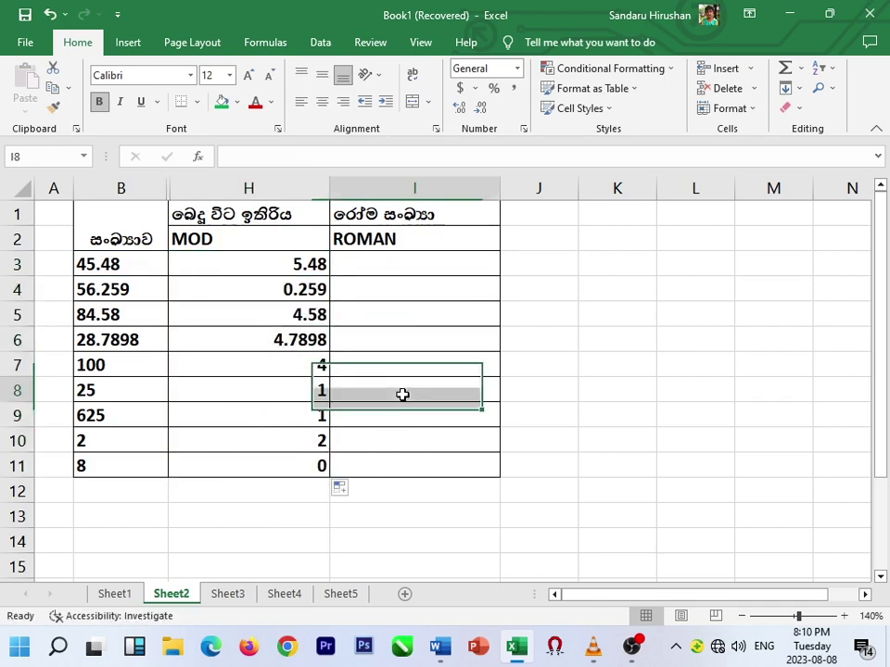
click(280, 391)
click(266, 418)
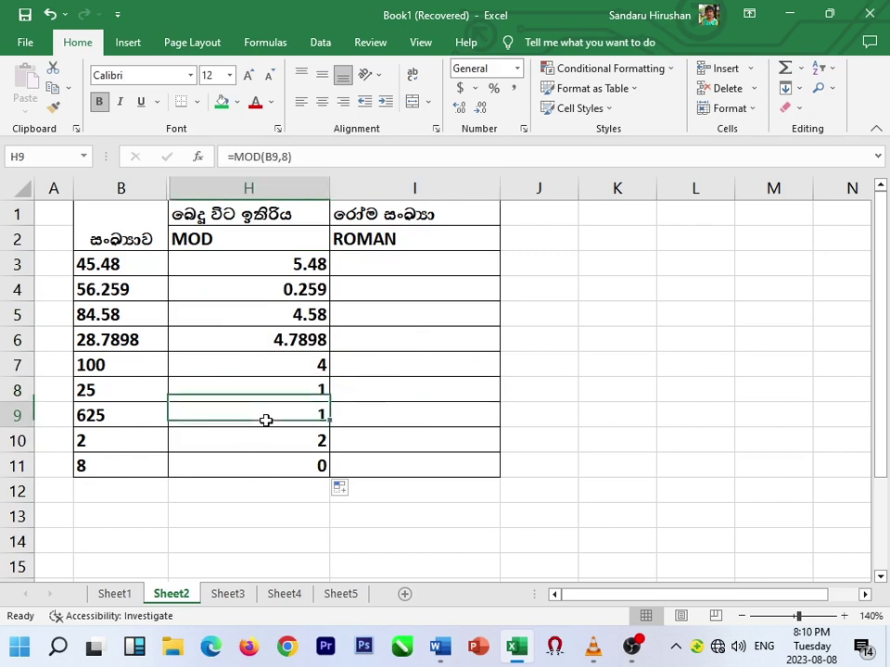
click(260, 444)
click(427, 343)
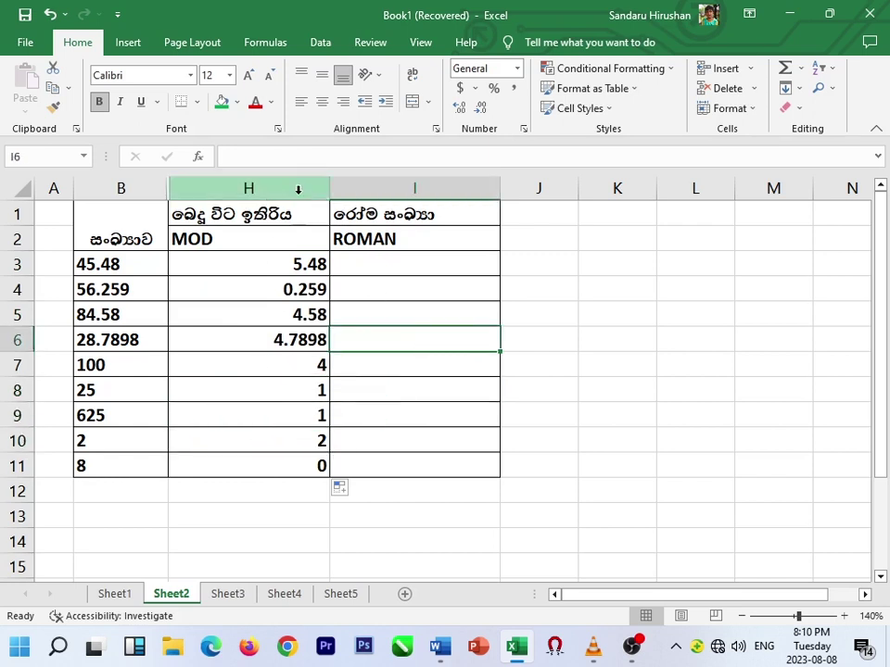
Hide column H and replace B3:B6 with 478, 963, 1000 and 975.
drag(329, 188, 166, 220)
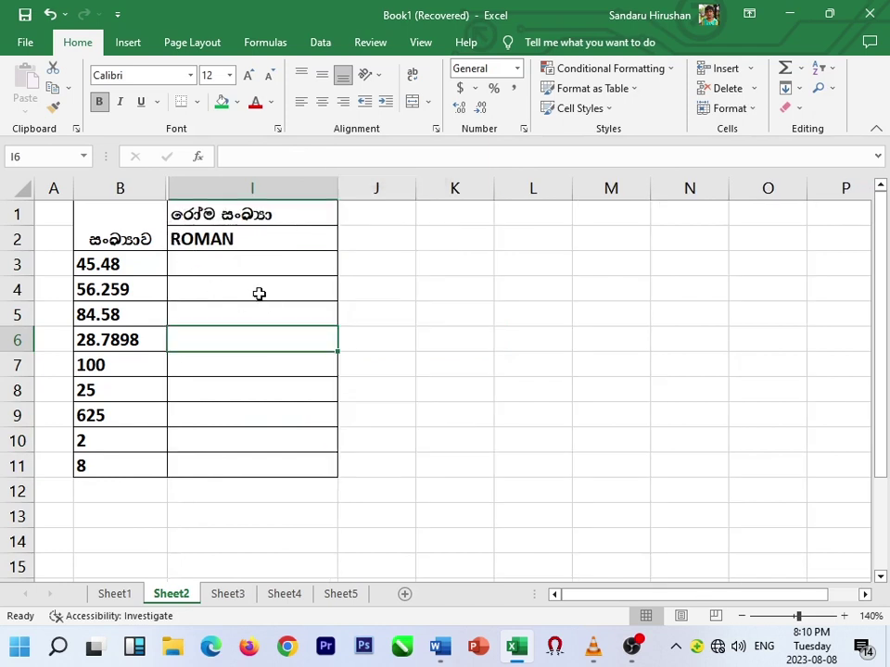
click(109, 269)
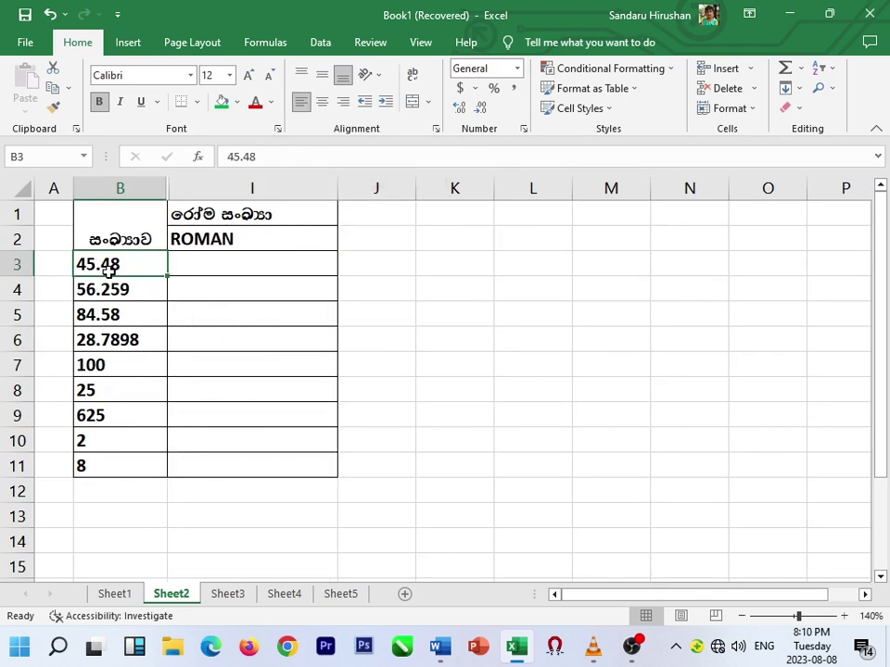
text(478)
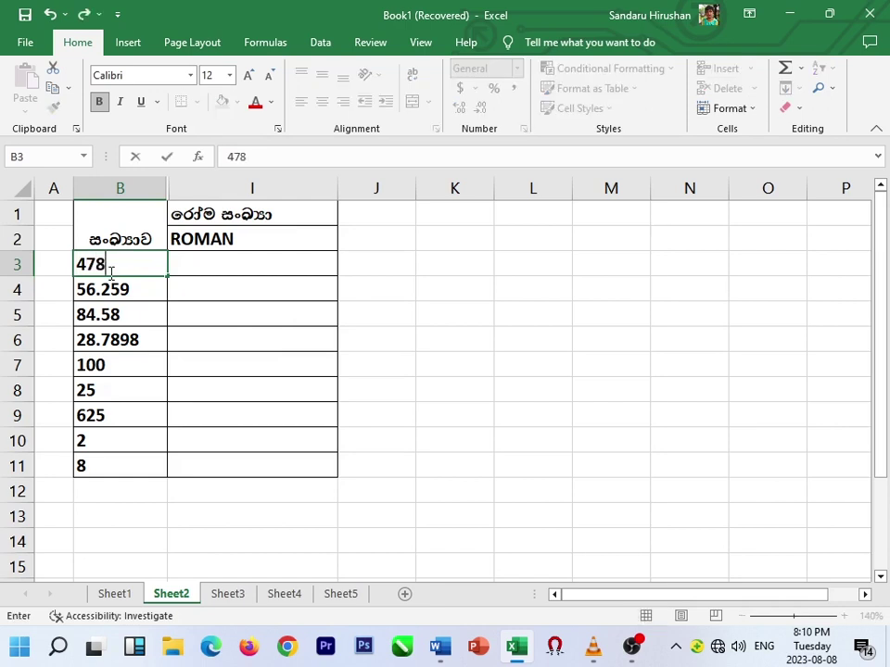
key(Return)
text(963)
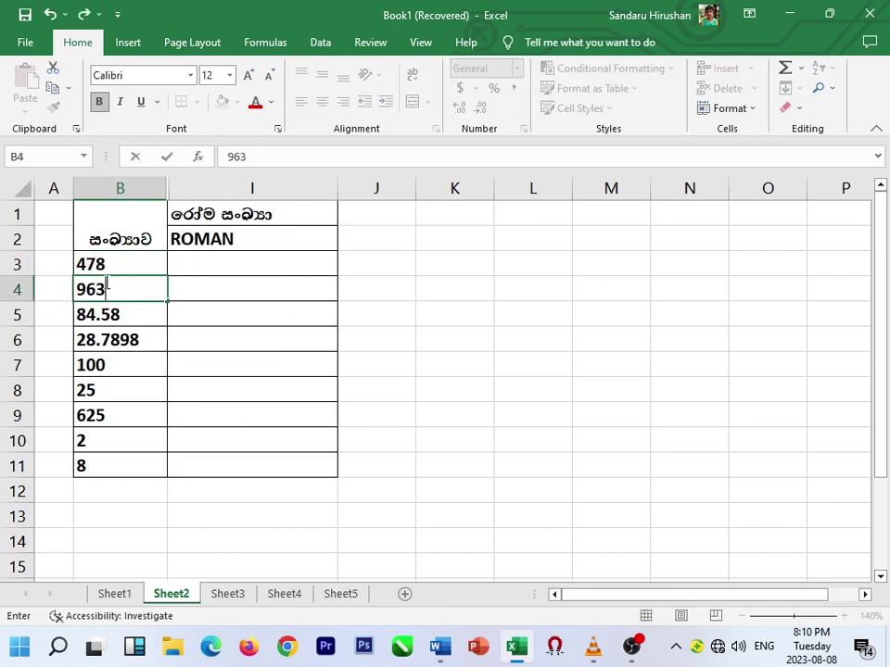
key(Return)
text(1000)
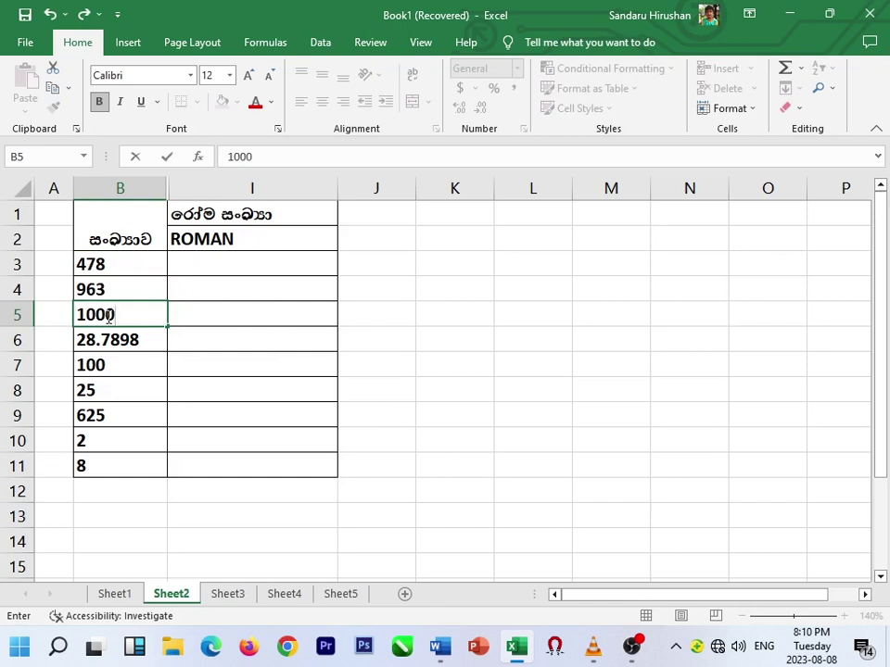
key(Return)
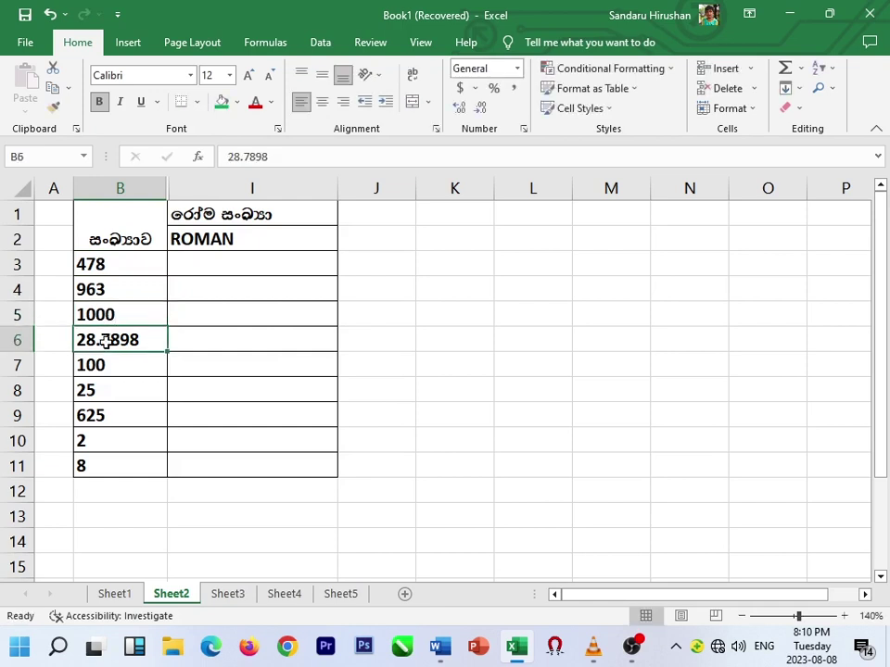
text(975)
click(212, 384)
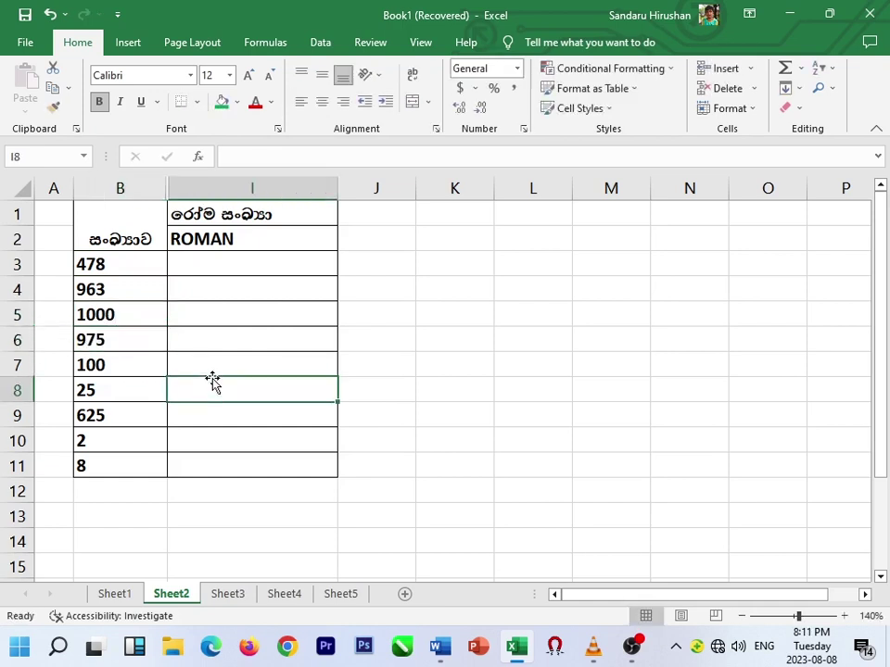
click(225, 269)
Enter =ROMAN(B3) in I3, fill it down to I11, and right-align the results.
text(=)
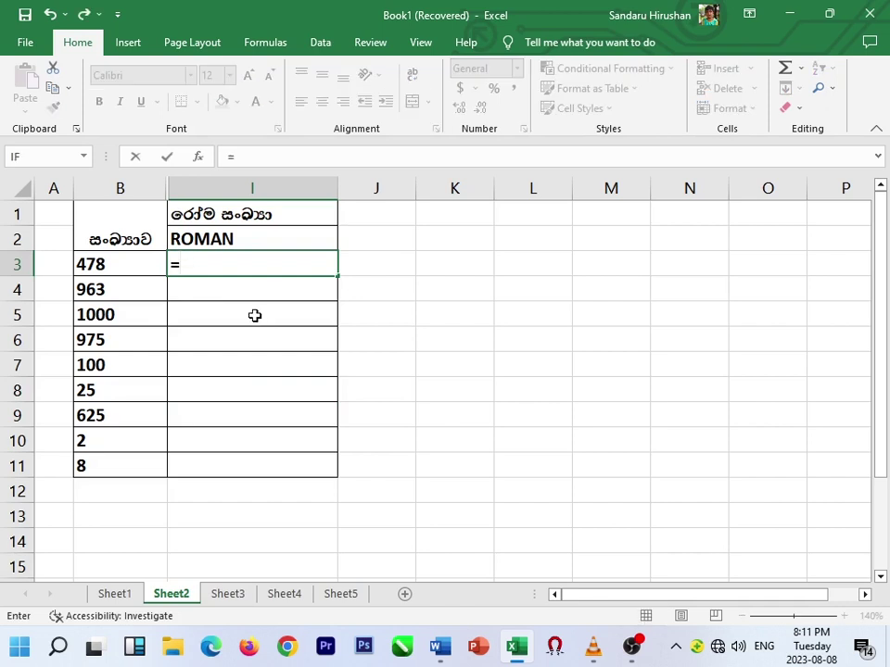
text(roma)
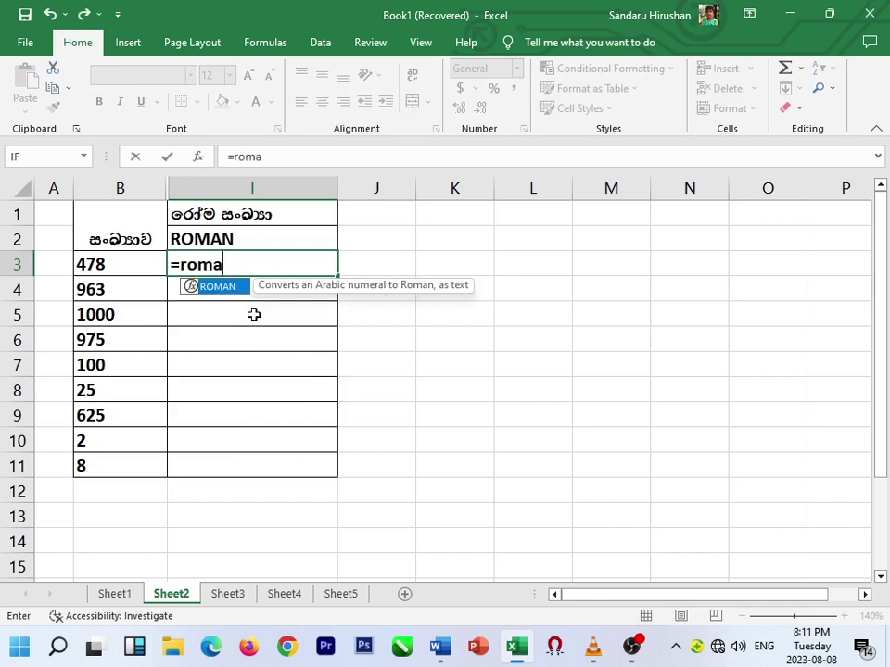
double_click(237, 295)
click(109, 264)
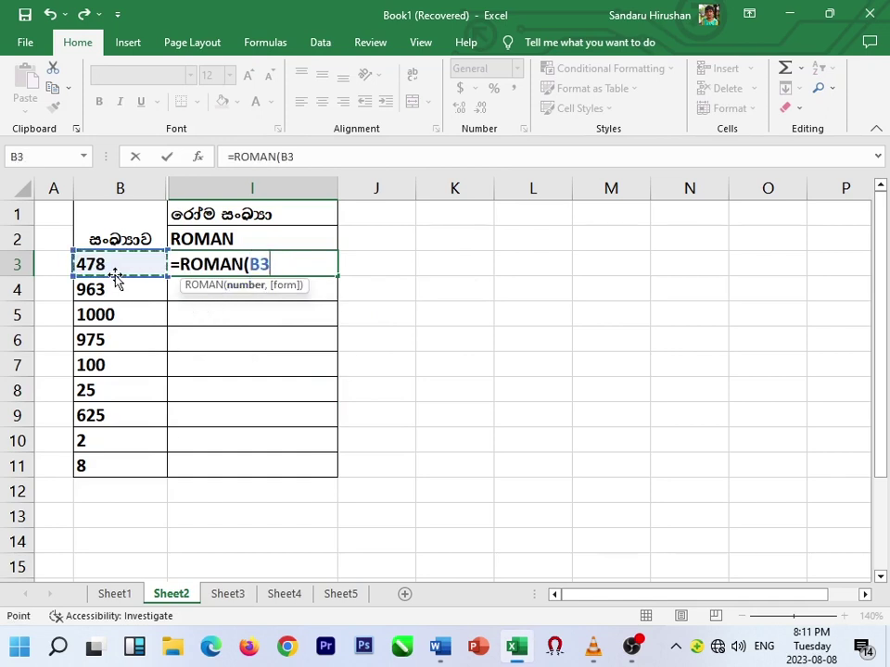
text())
key(Return)
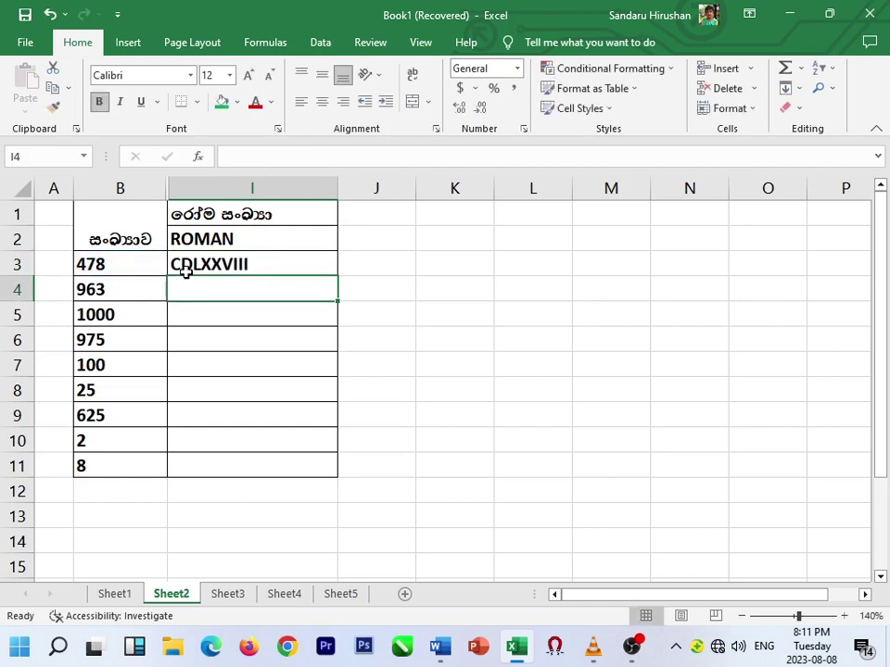
click(214, 263)
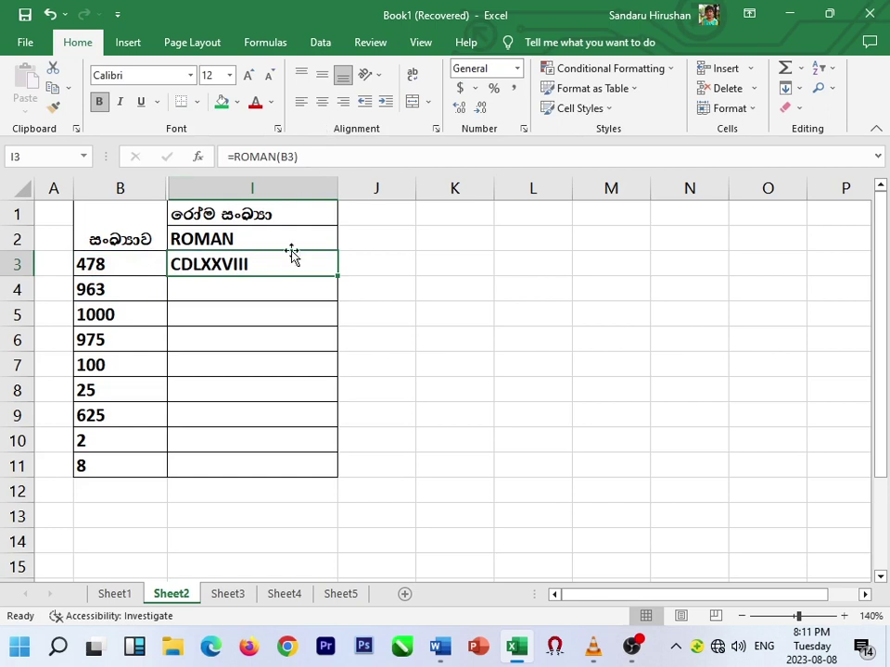
drag(338, 275, 332, 477)
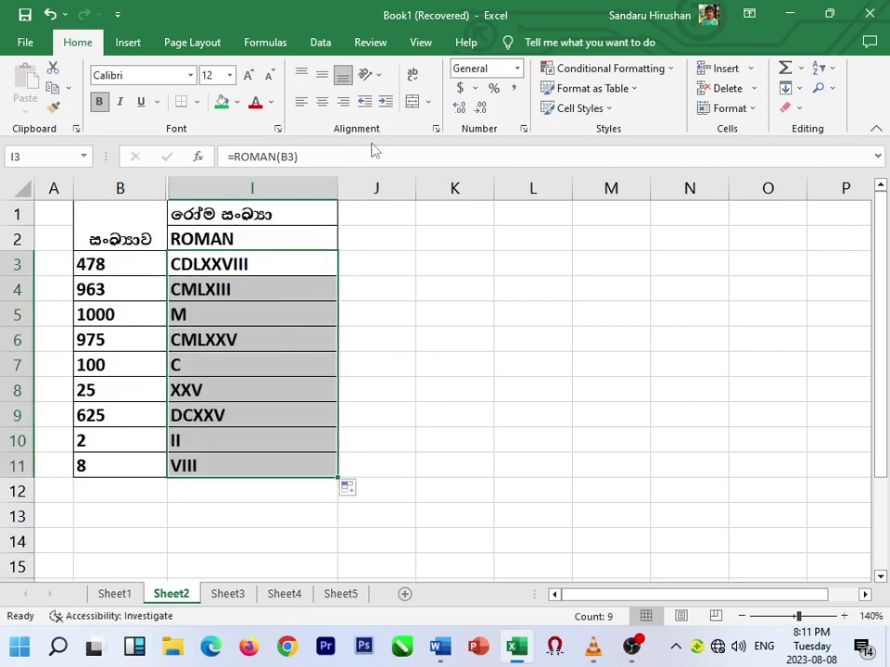
click(343, 102)
click(374, 313)
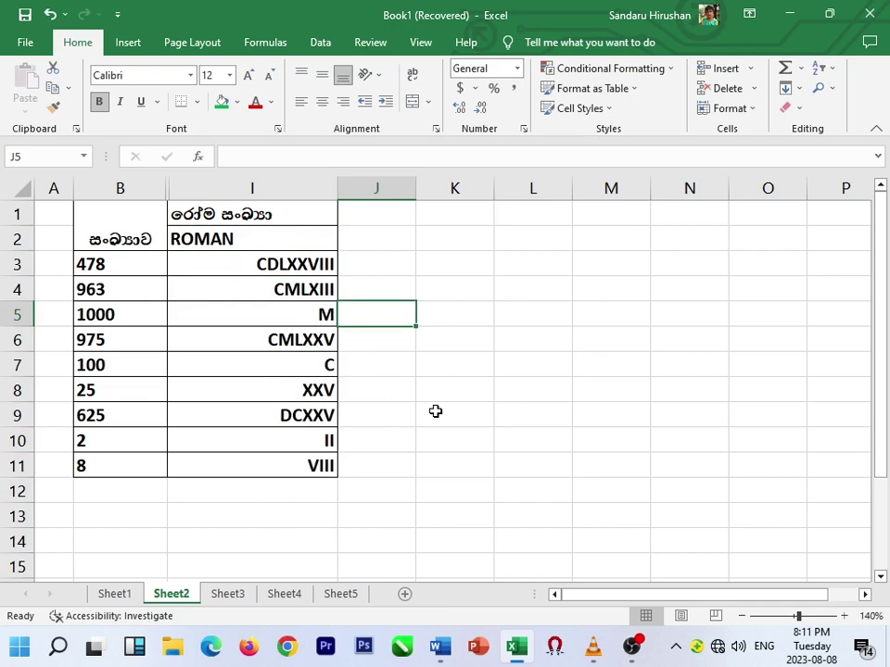
Set B6 to 800, after trying 4789 and 400 first.
click(108, 340)
text(47)
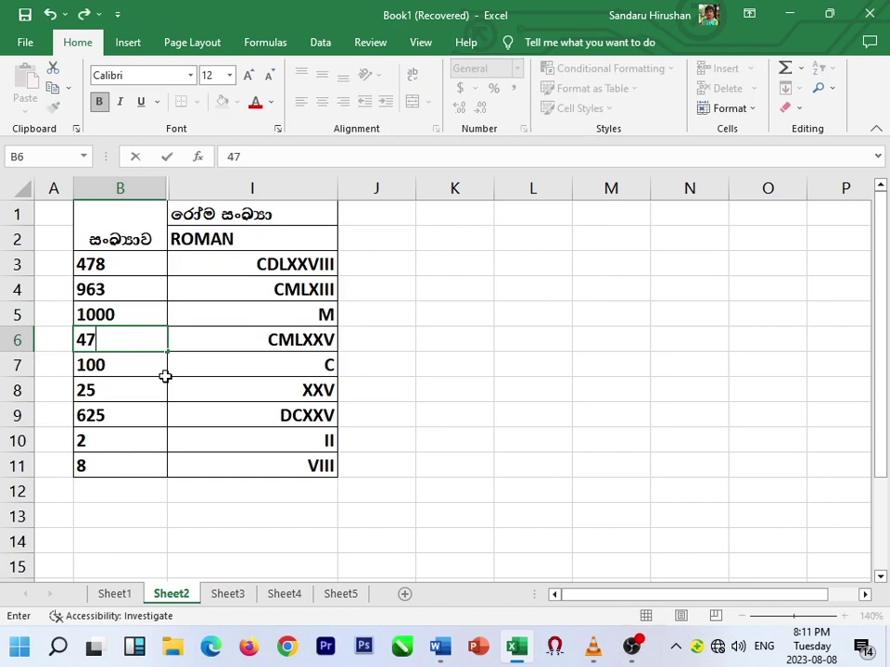
text(89)
key(Return)
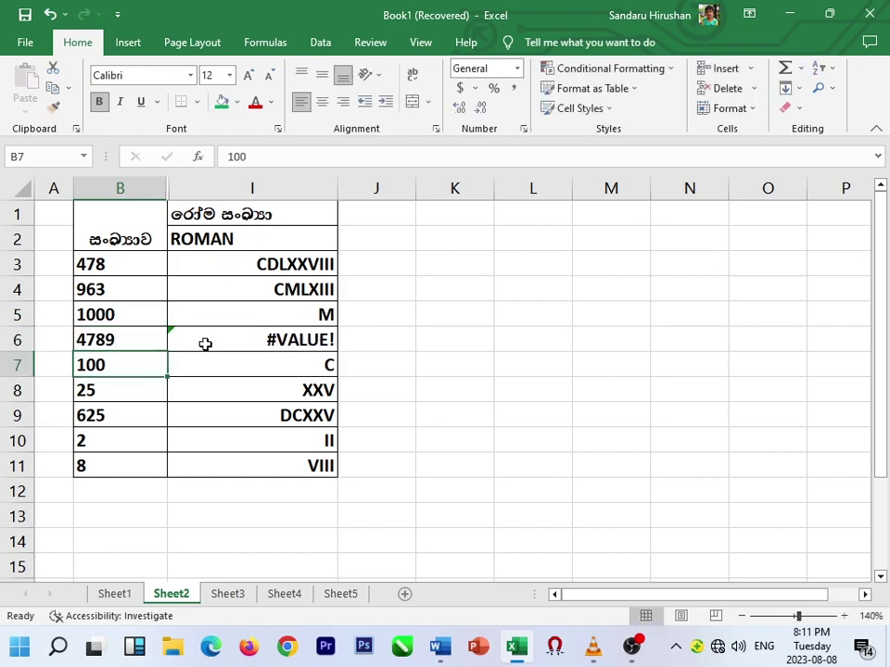
click(141, 339)
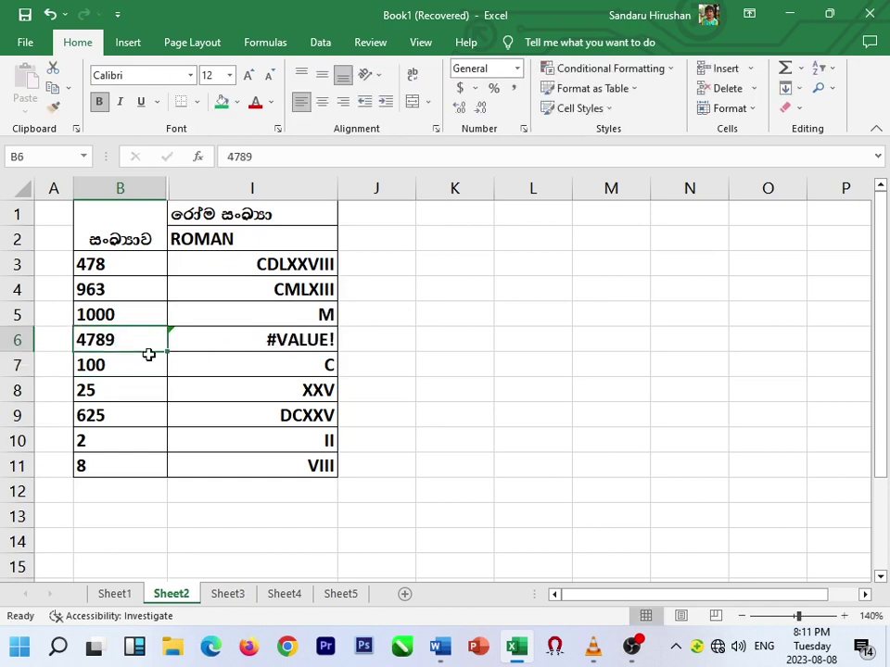
text(400)
key(Return)
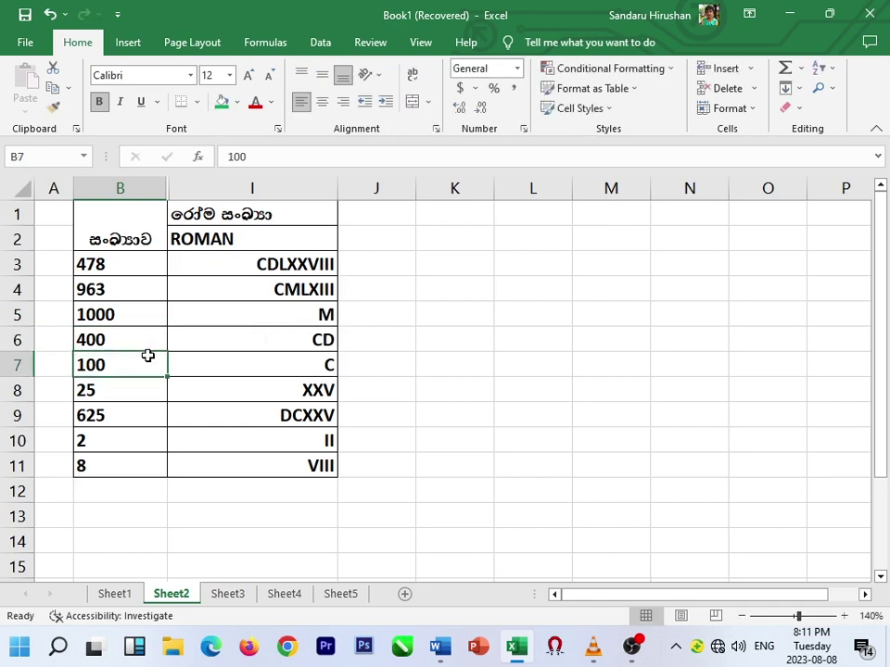
click(144, 341)
text(800)
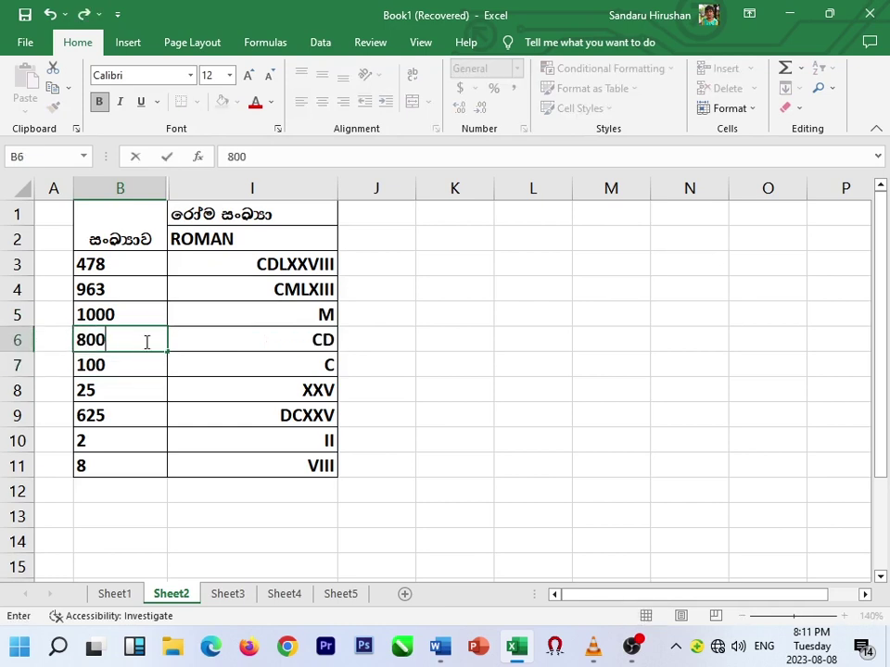
key(Return)
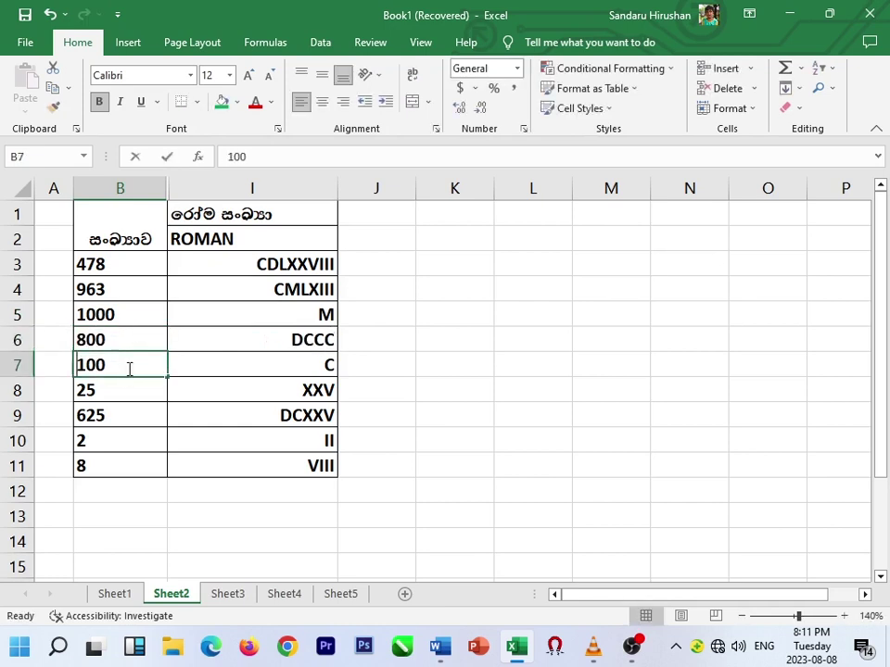
Enter 1500, 2000, 2402 and 2480 in B7:B10, then check the Roman numerals in I10:I11.
text(1500)
key(Return)
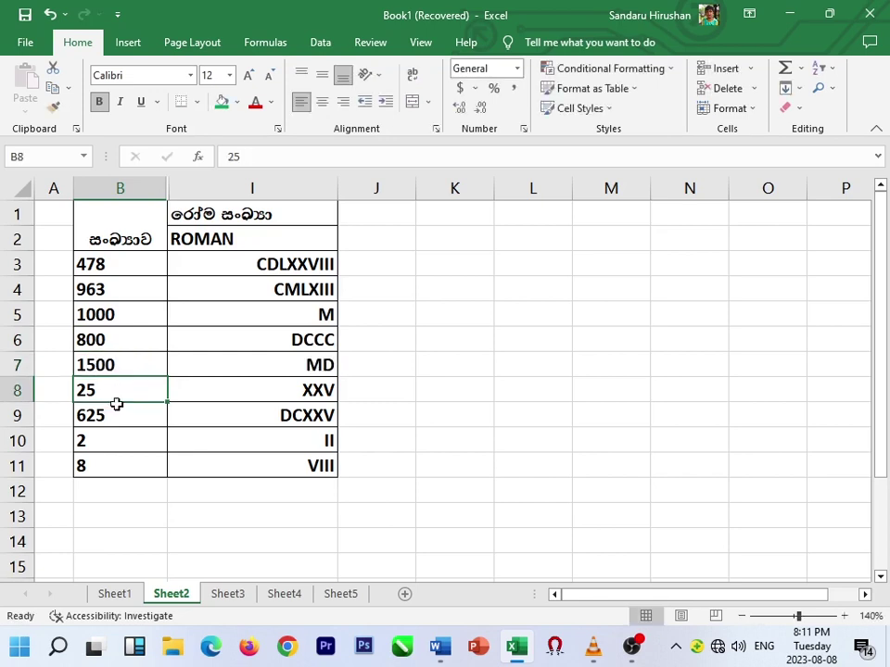
text(2000)
key(Return)
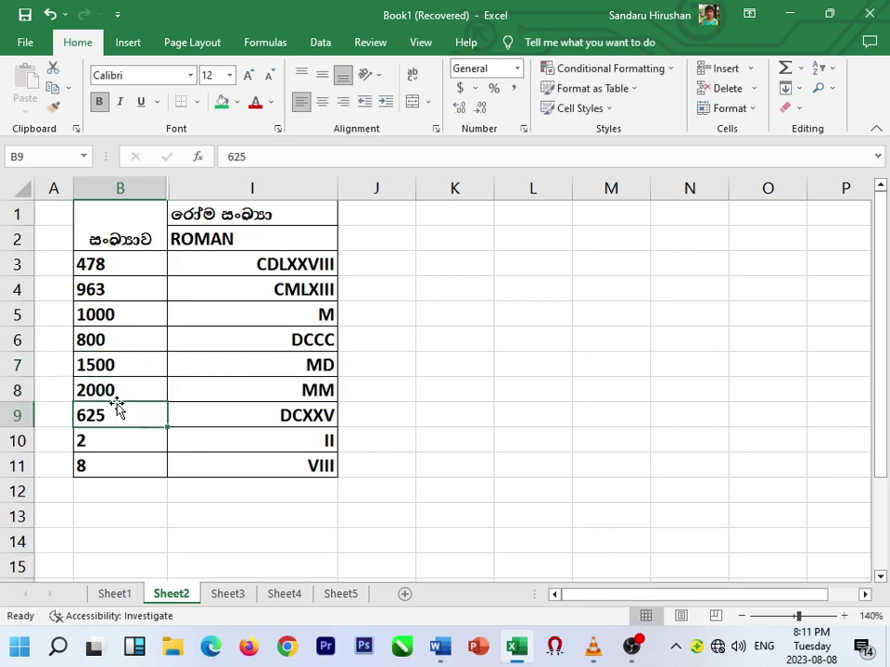
click(138, 399)
click(129, 419)
text(240)
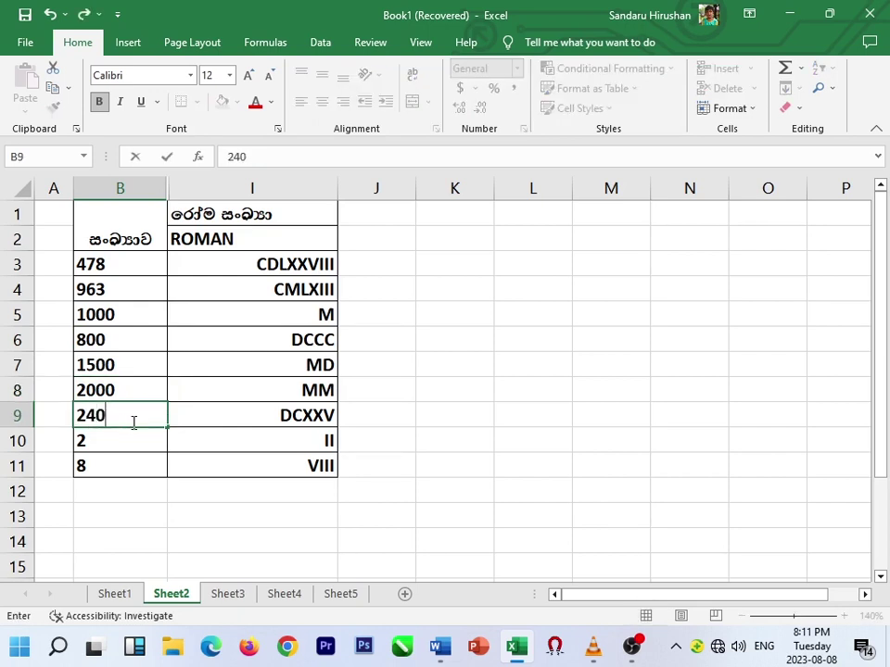
text(2)
key(Return)
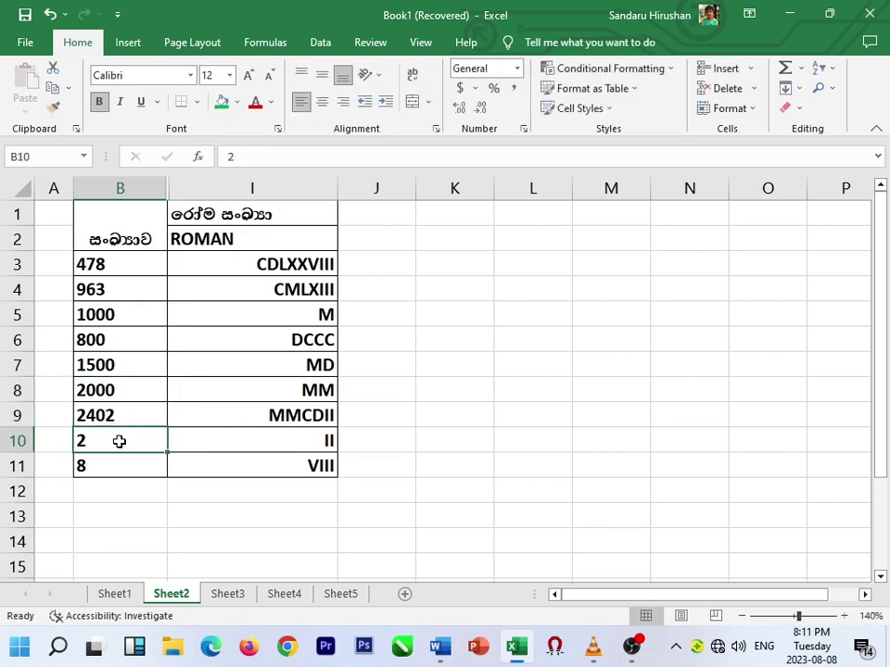
text(248)
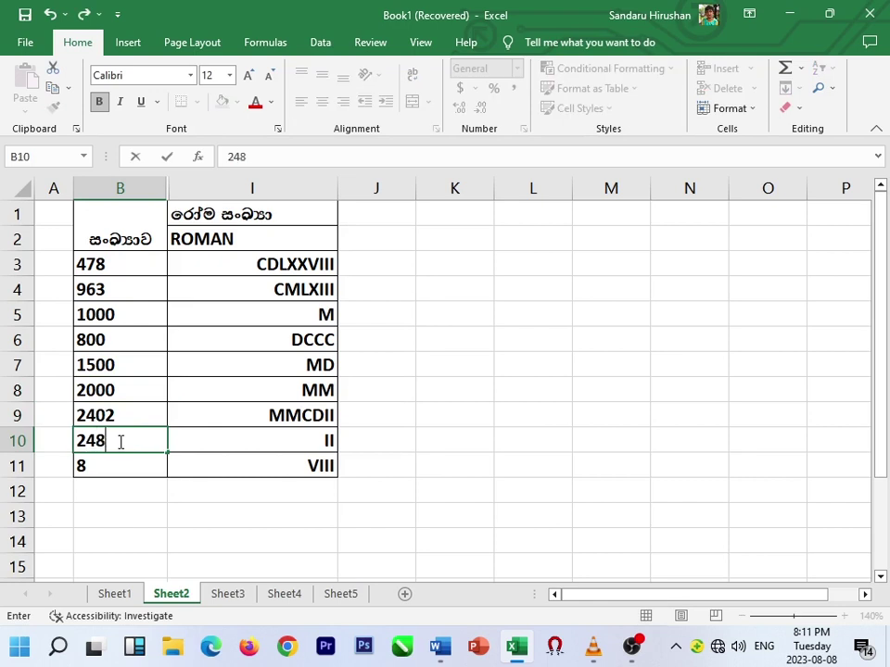
text(0)
key(Return)
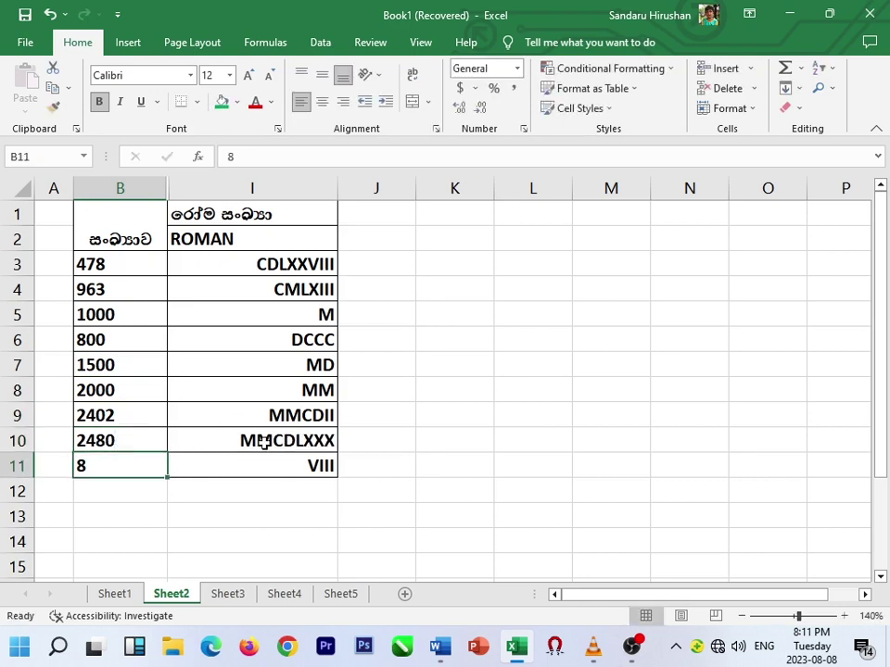
click(280, 445)
click(278, 464)
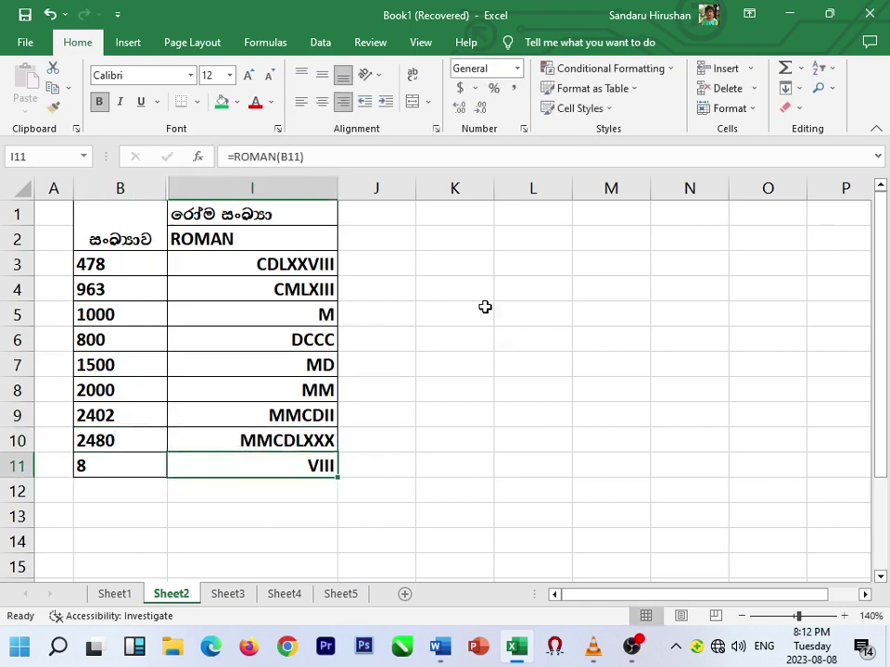
On Sheet3, copy the subject headings C3:G3 and paste them into J3:N3.
click(227, 598)
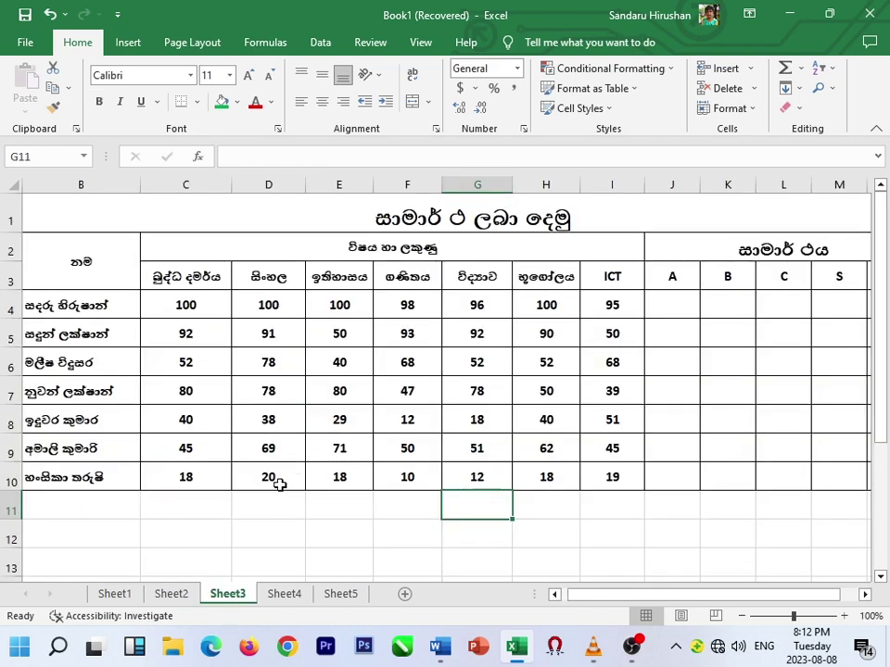
drag(592, 594, 619, 596)
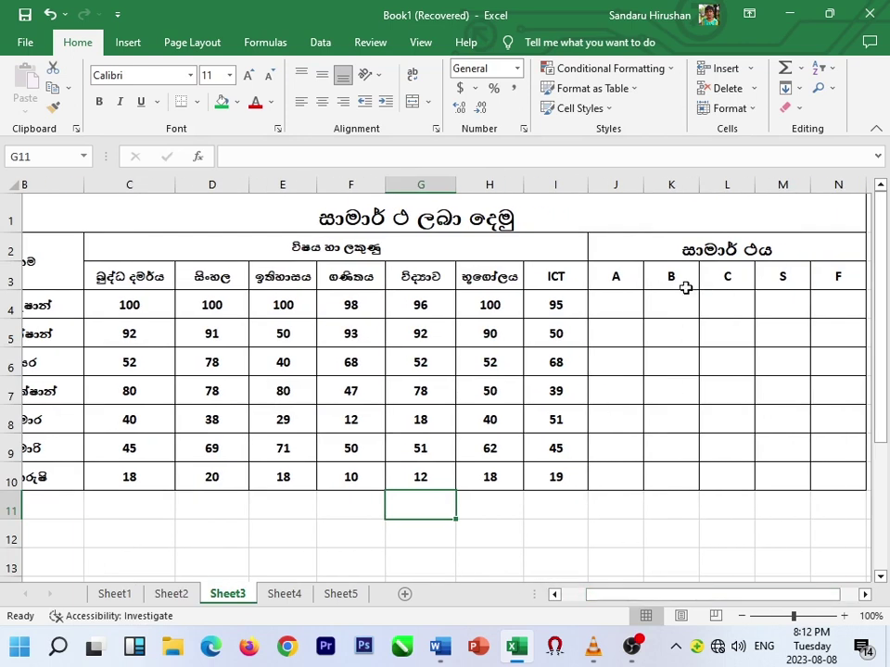
mouse_move(139, 276)
mouse_down()
mouse_move(411, 276)
mouse_move(274, 277)
mouse_move(393, 277)
mouse_up()
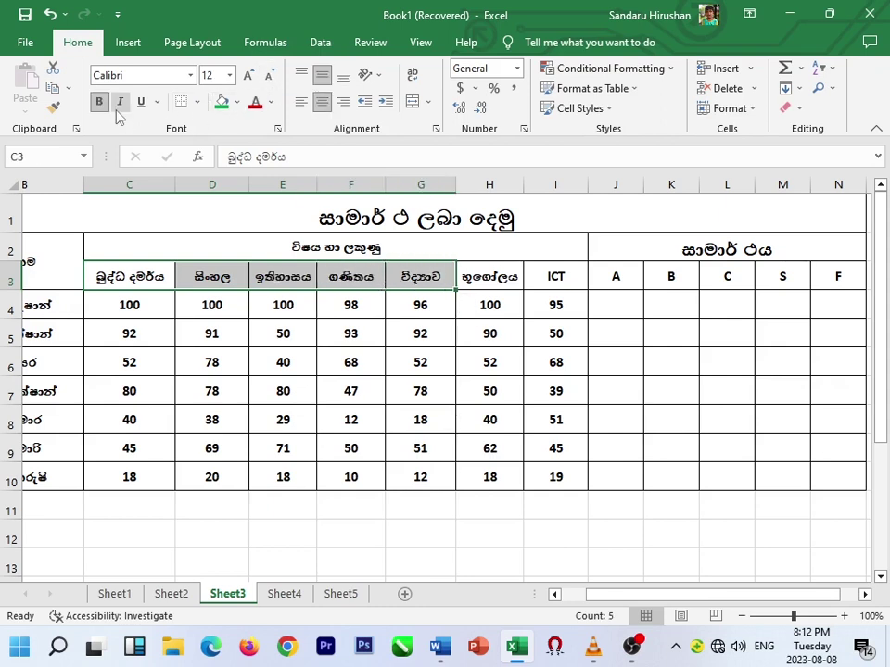
click(53, 87)
click(598, 281)
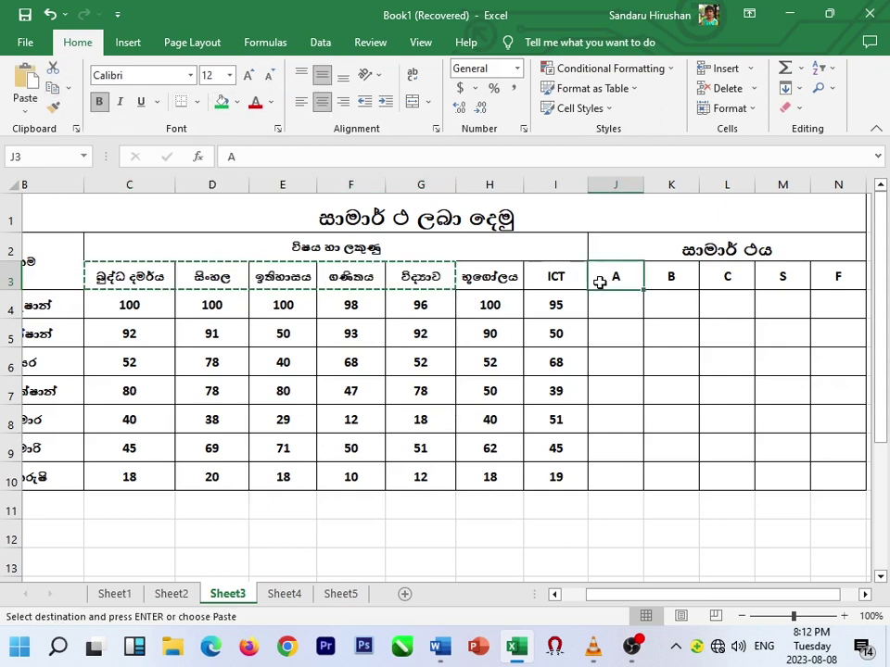
key(ctrl+v)
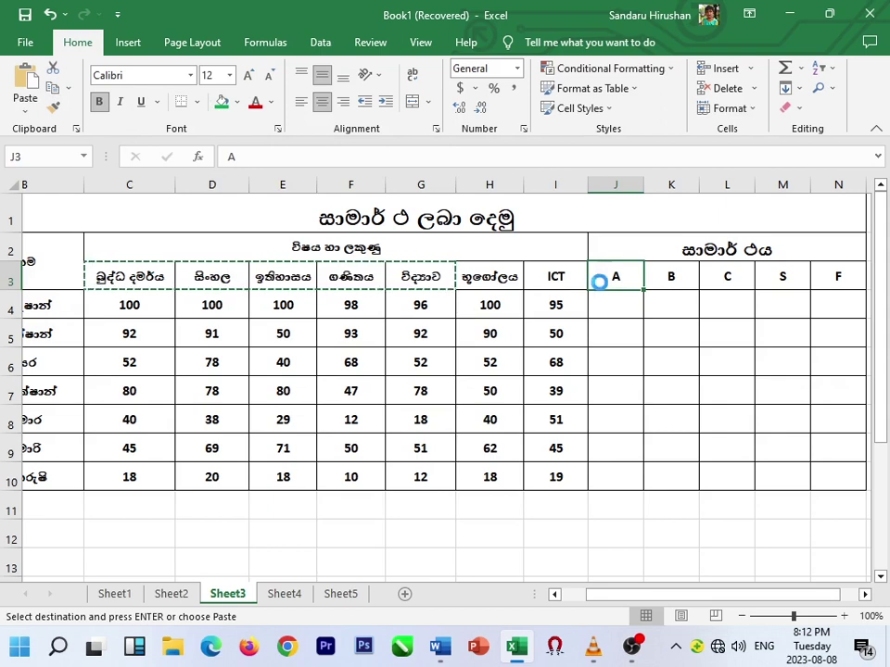
Exit copy mode and hide the student names column B.
click(627, 340)
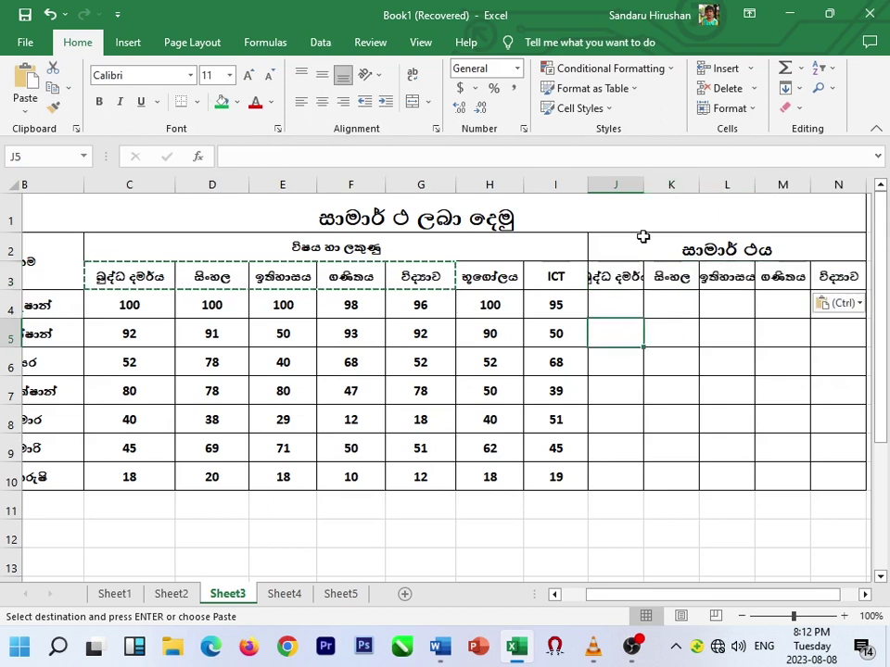
click(612, 304)
click(617, 337)
key(Escape)
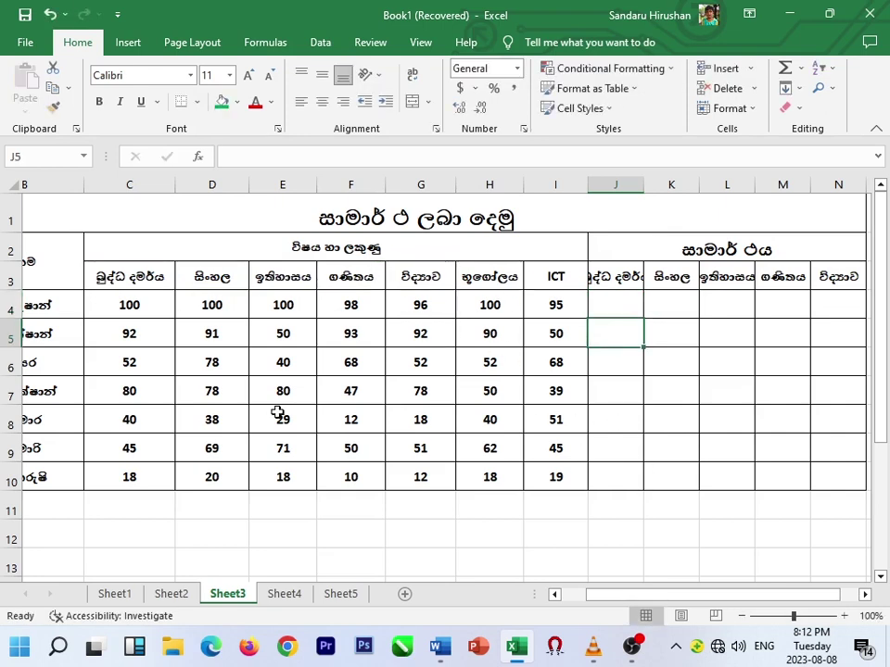
drag(595, 595, 536, 595)
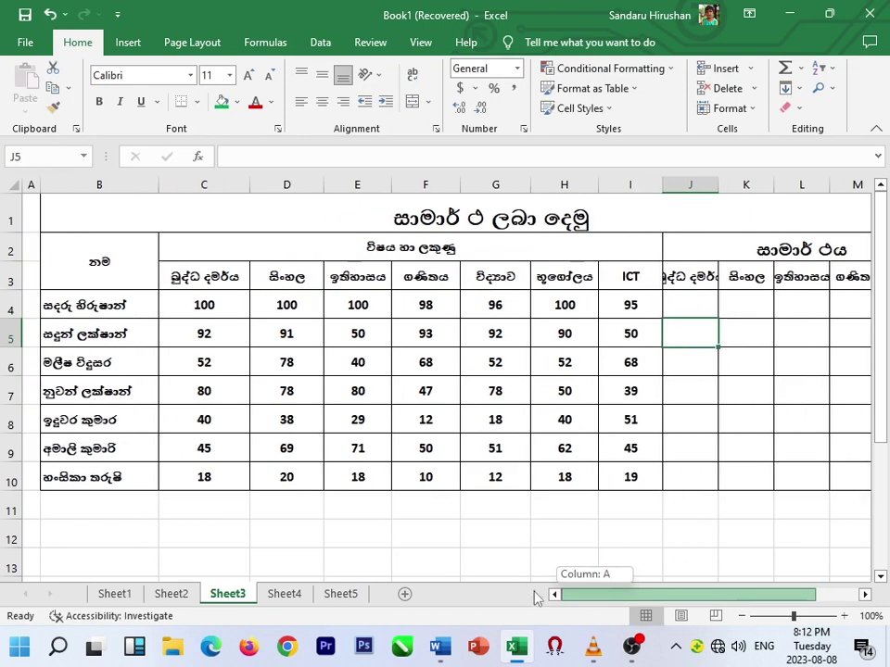
drag(160, 177, 29, 200)
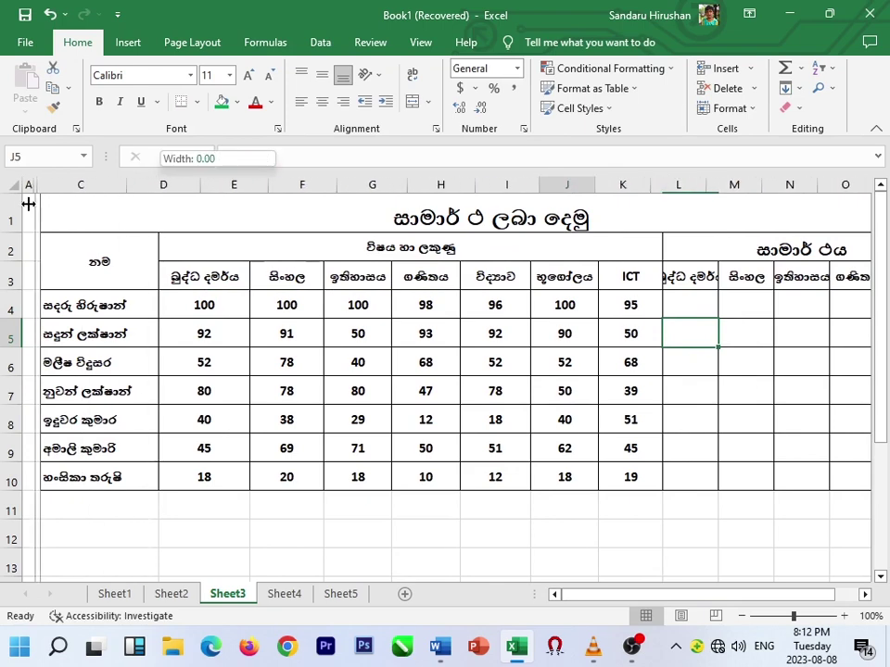
Narrow columns C, D, E, F, H and I, then zoom in on the marks table.
drag(112, 185, 85, 198)
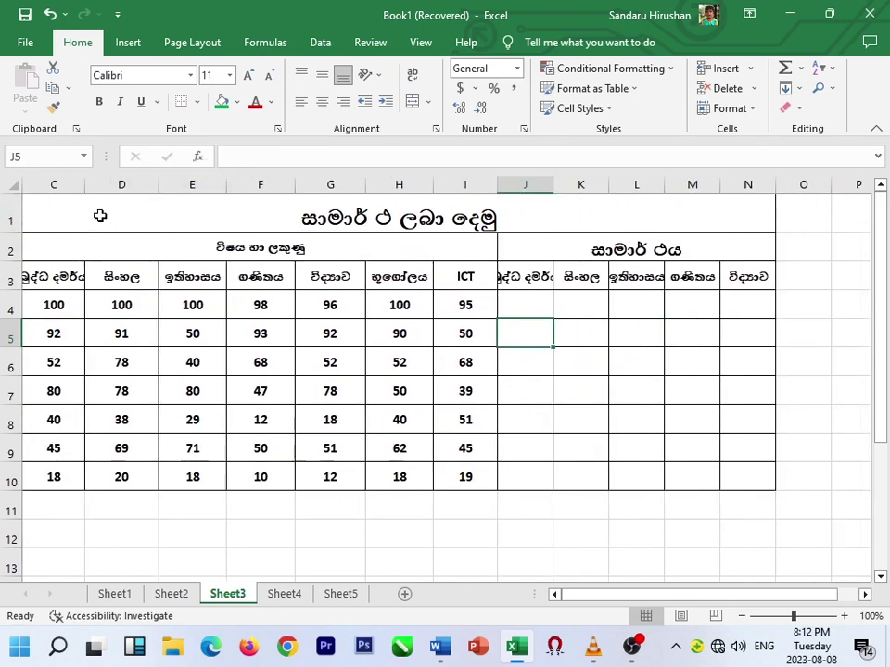
drag(158, 186, 133, 193)
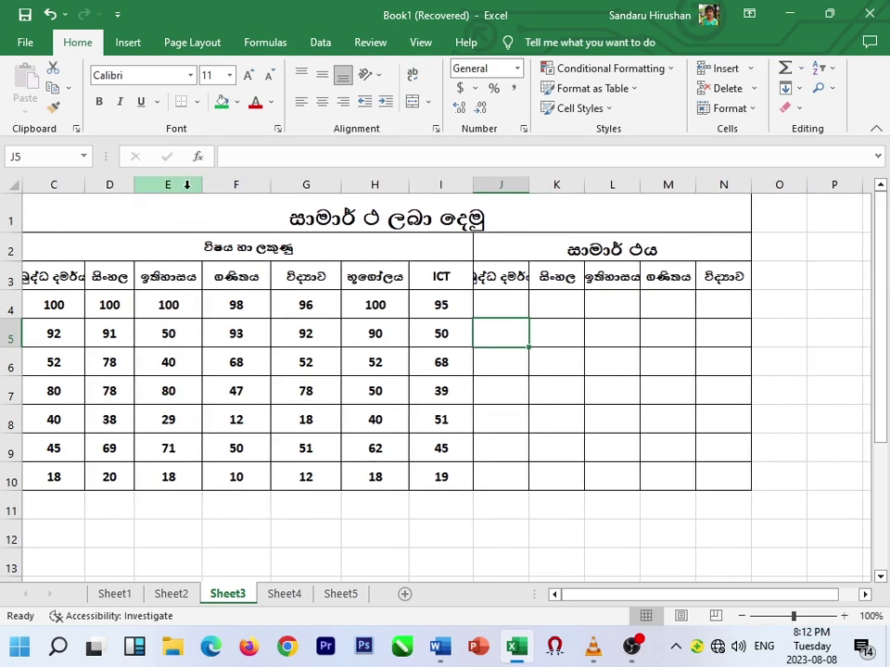
drag(195, 183, 165, 195)
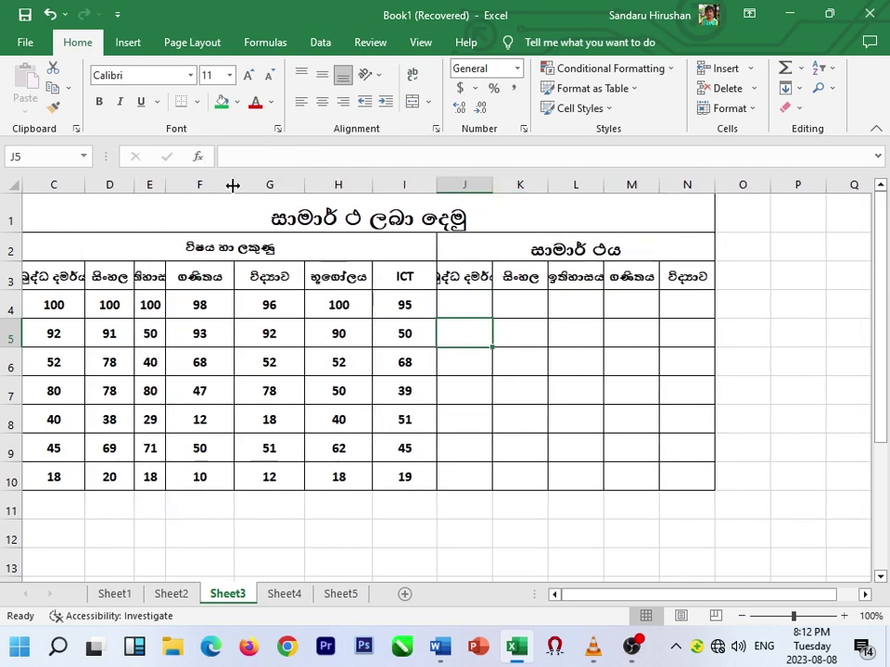
drag(234, 185, 200, 185)
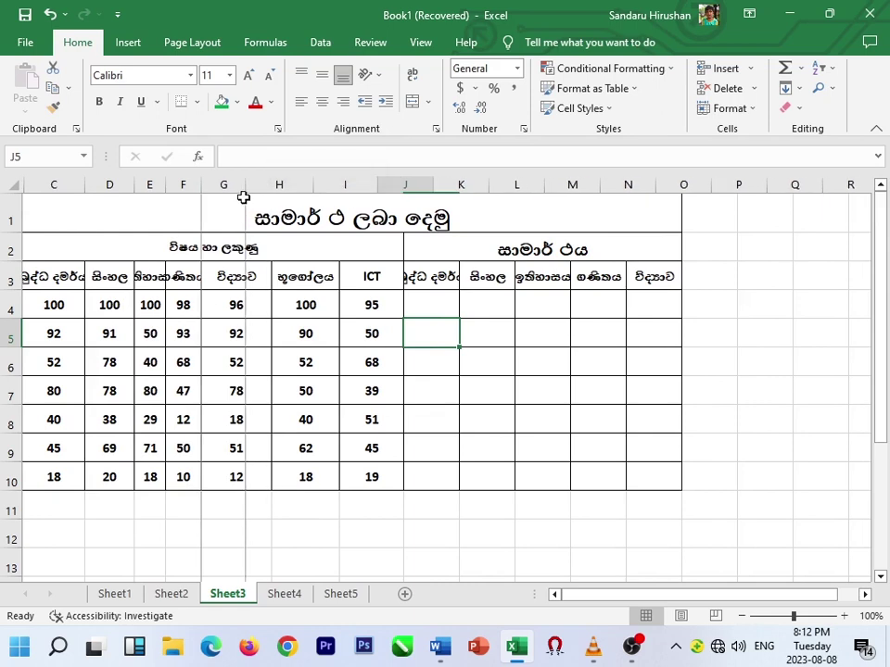
drag(312, 185, 281, 185)
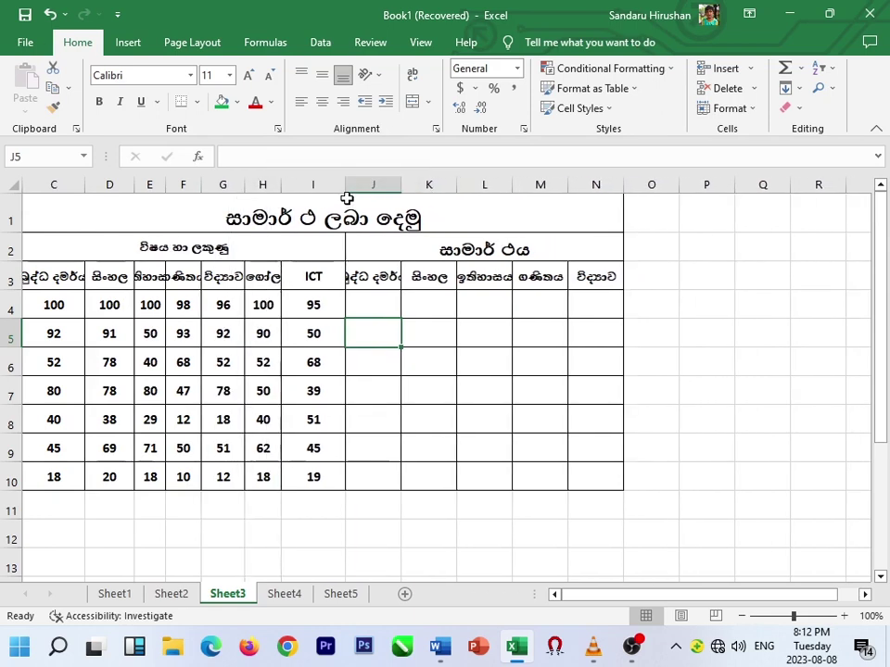
drag(344, 186, 315, 188)
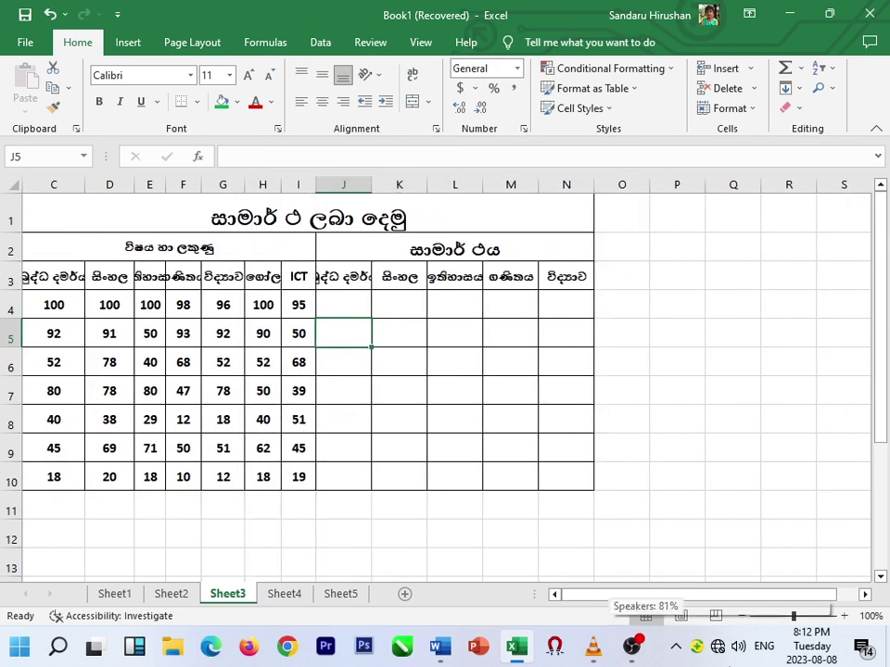
click(843, 617)
click(844, 617)
Zoom in further, widen column E slightly, and narrow columns C and D.
click(844, 616)
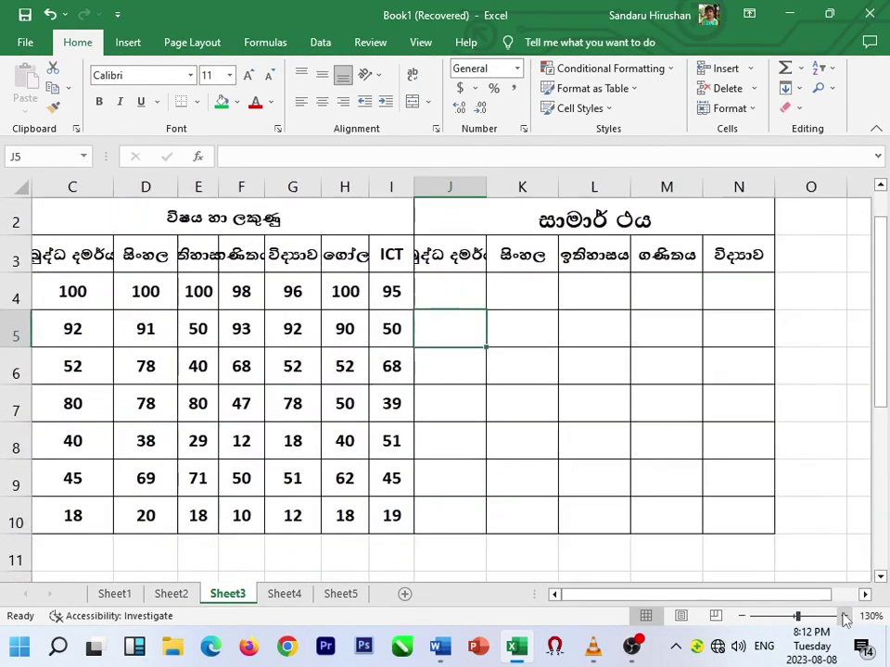
click(843, 616)
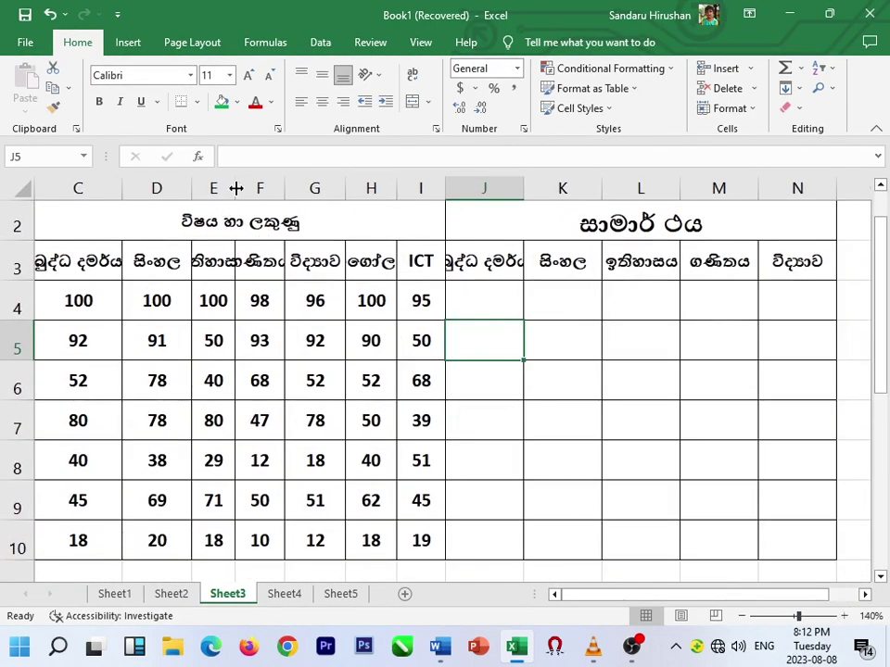
mouse_move(237, 188)
mouse_down()
mouse_move(280, 188)
mouse_move(243, 188)
mouse_up()
click(320, 262)
click(416, 262)
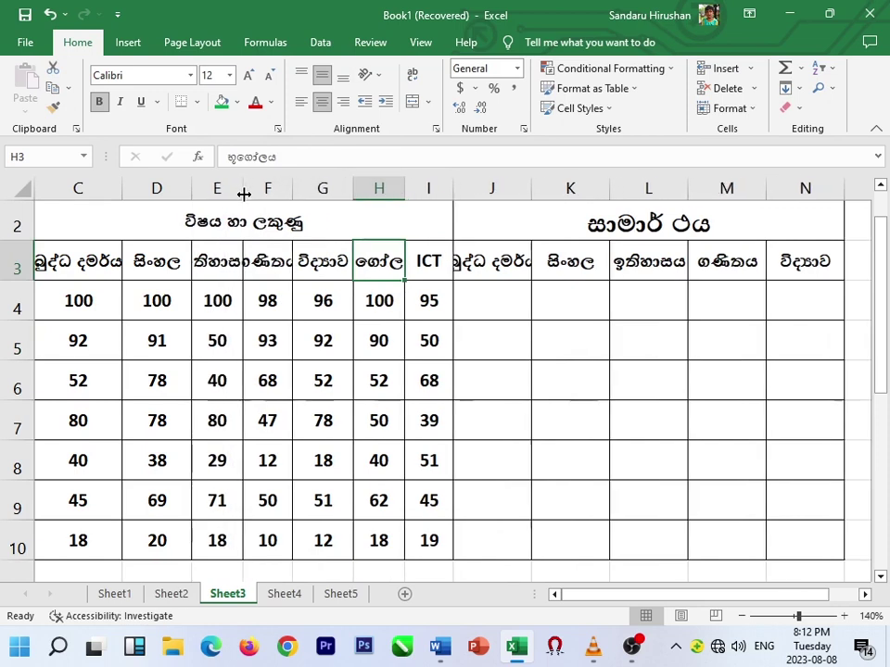
click(468, 294)
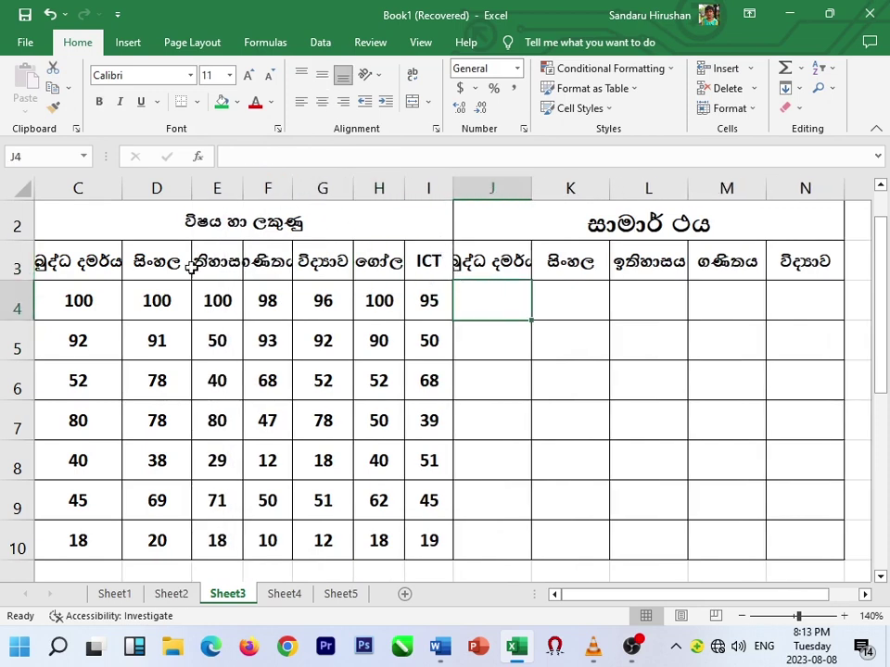
drag(124, 198, 100, 197)
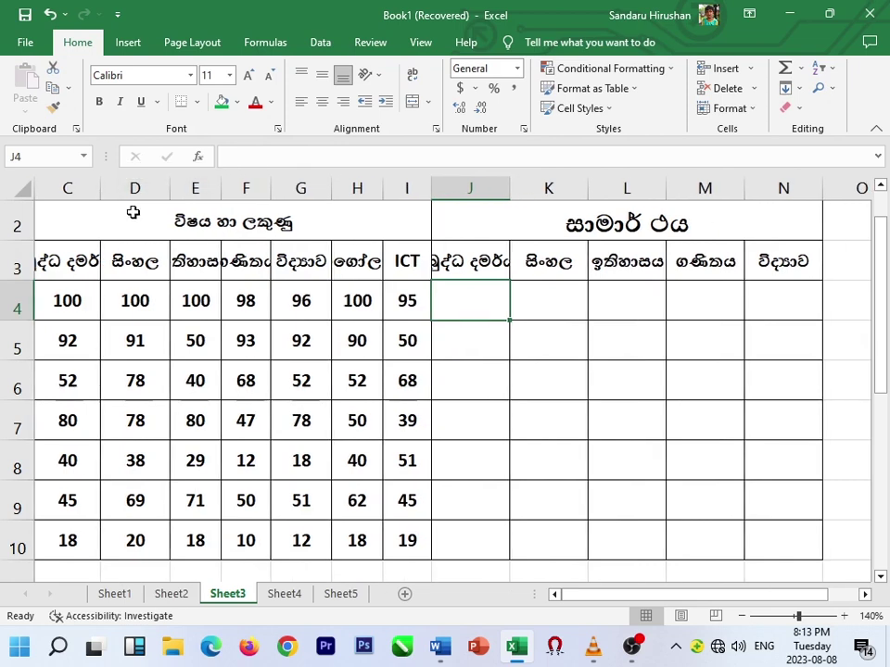
drag(170, 191, 164, 193)
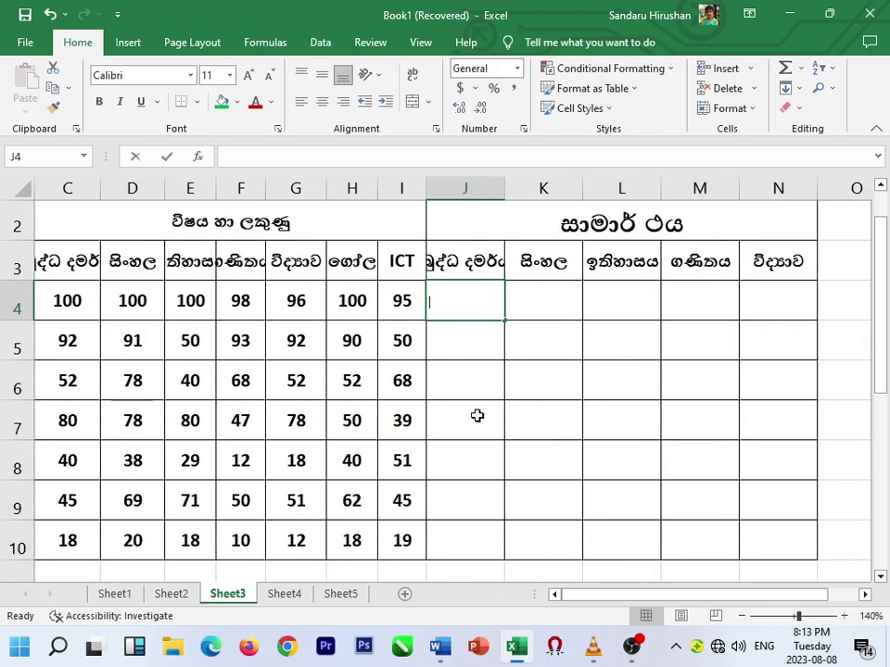
Clear the unfinished entry in J4, zoom the sheet to 160%, and reselect J4.
text(=)
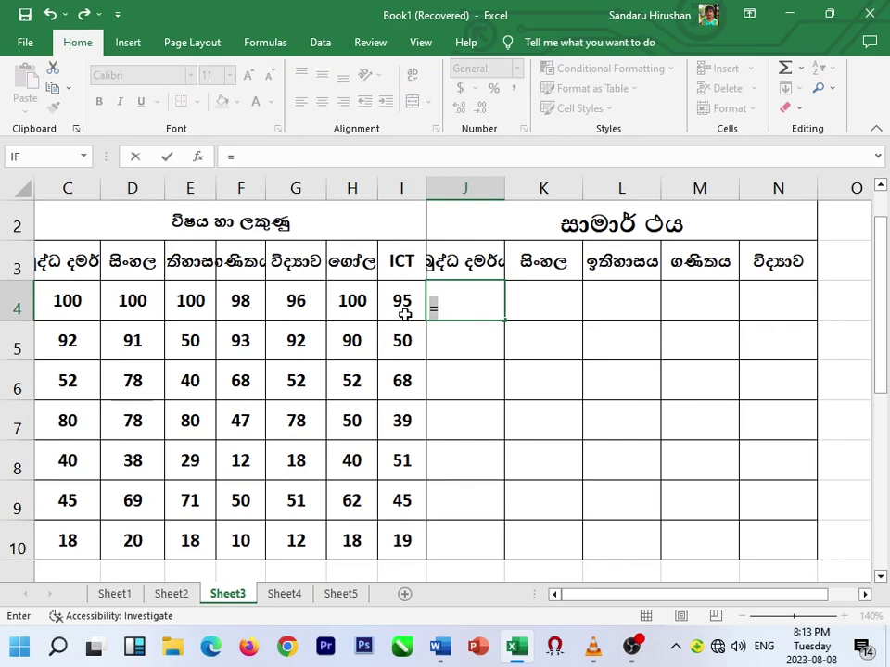
key(F2)
key(BackSpace)
click(479, 405)
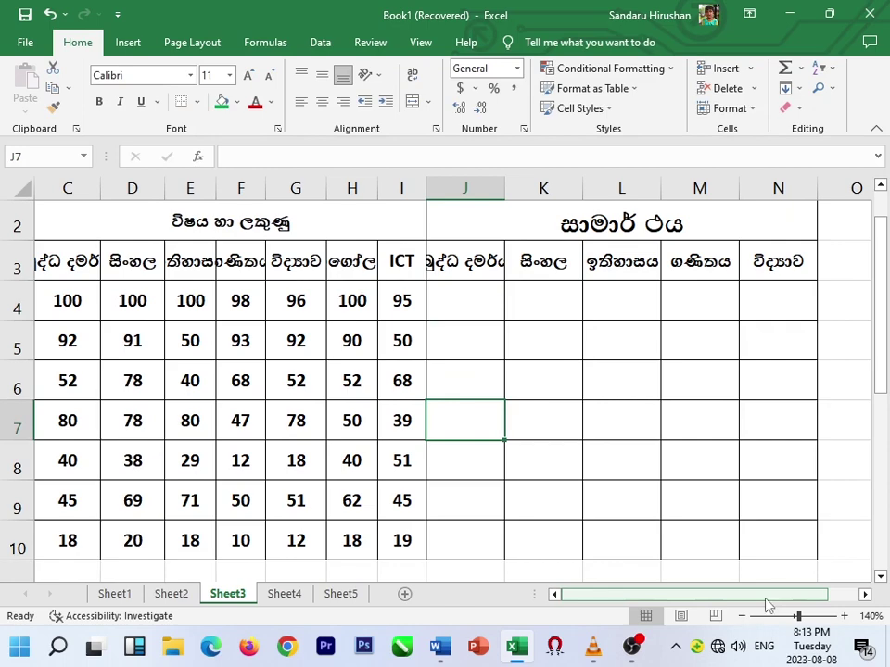
click(844, 617)
click(844, 617)
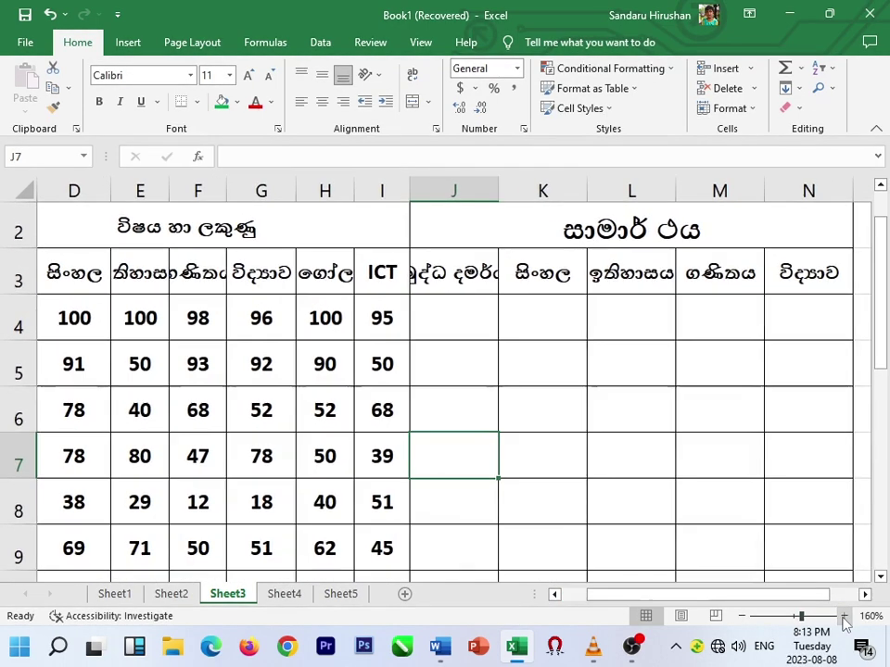
drag(758, 595, 738, 600)
click(551, 335)
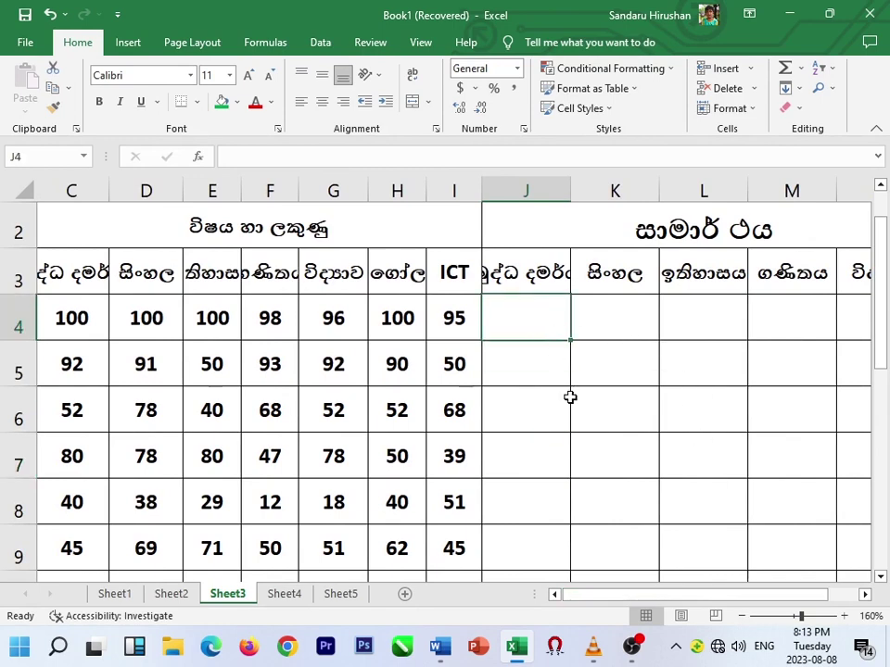
Enter =IF(C4>=75,"A",IF( in J4 so a mark of 75 or more gives A.
text(if)
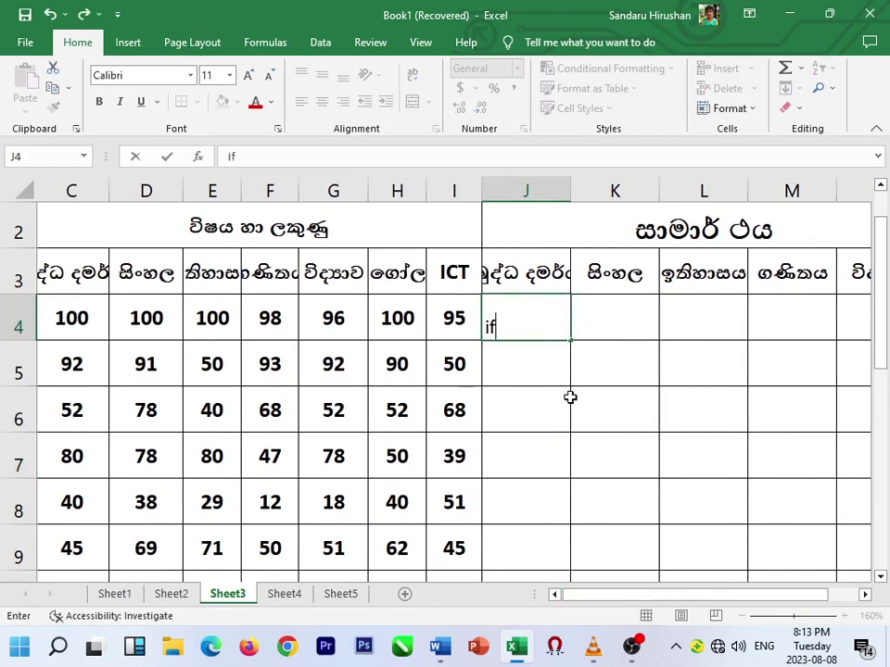
key(BackSpace)
key(BackSpace)
text(=)
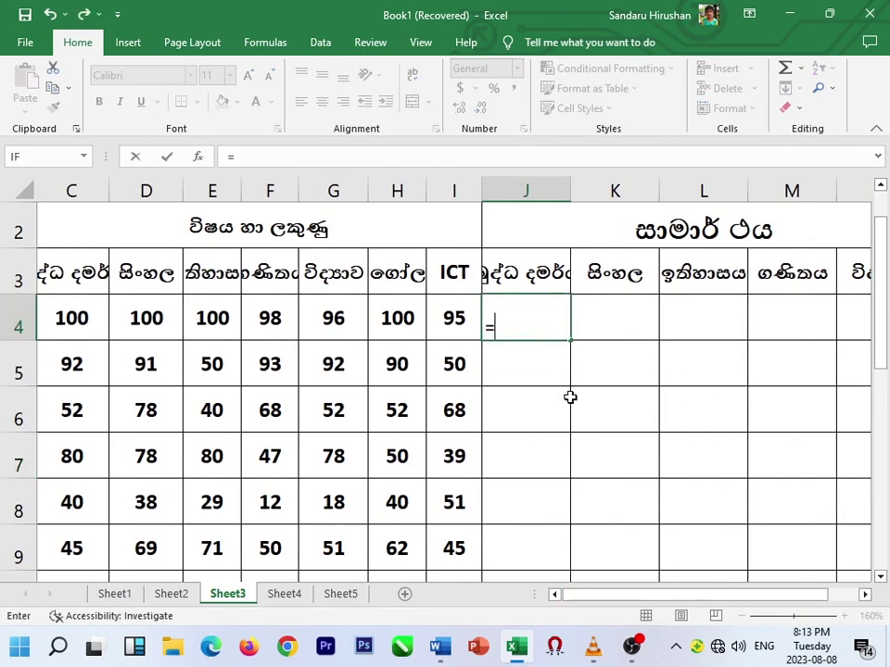
text(if)
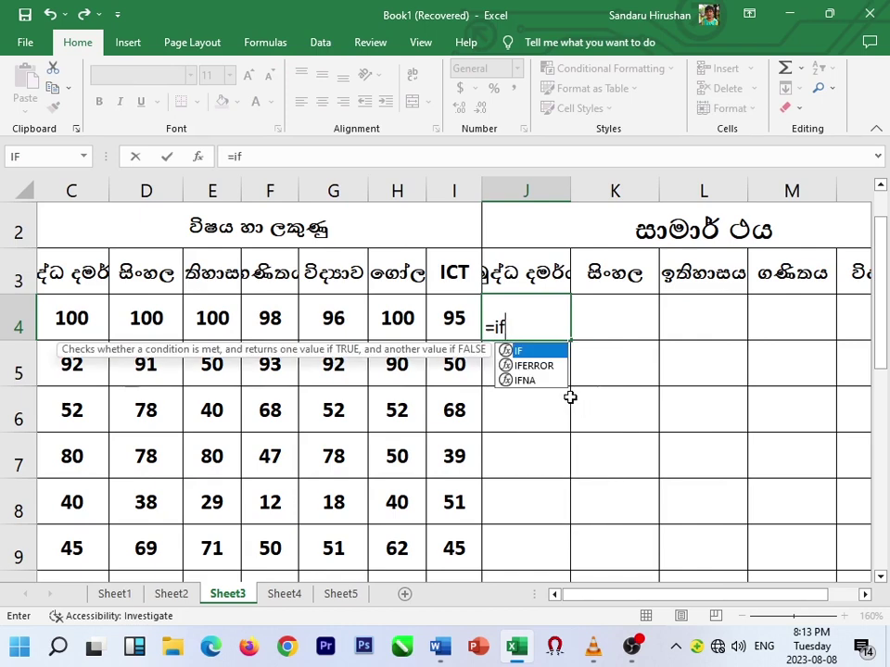
double_click(533, 351)
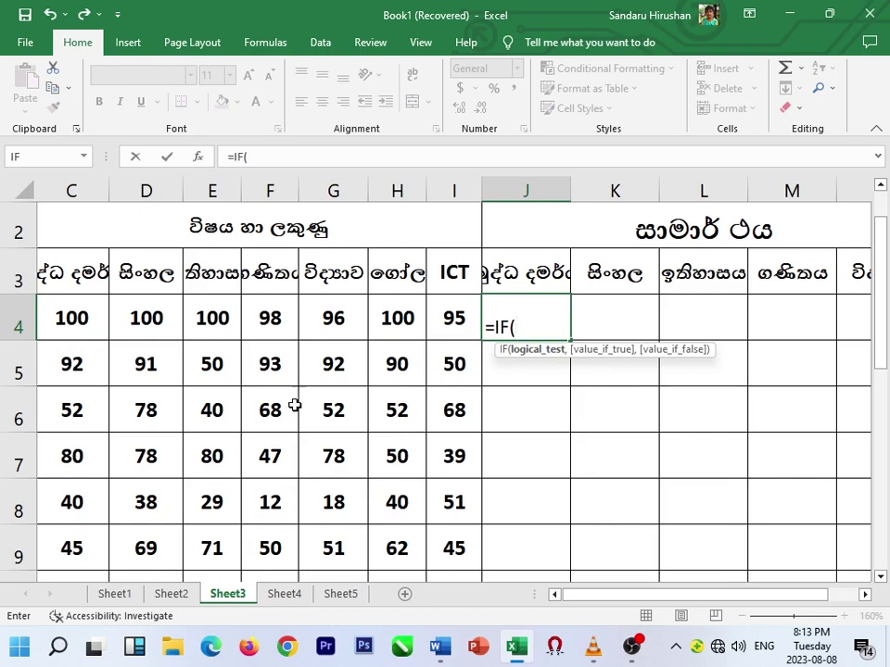
click(77, 318)
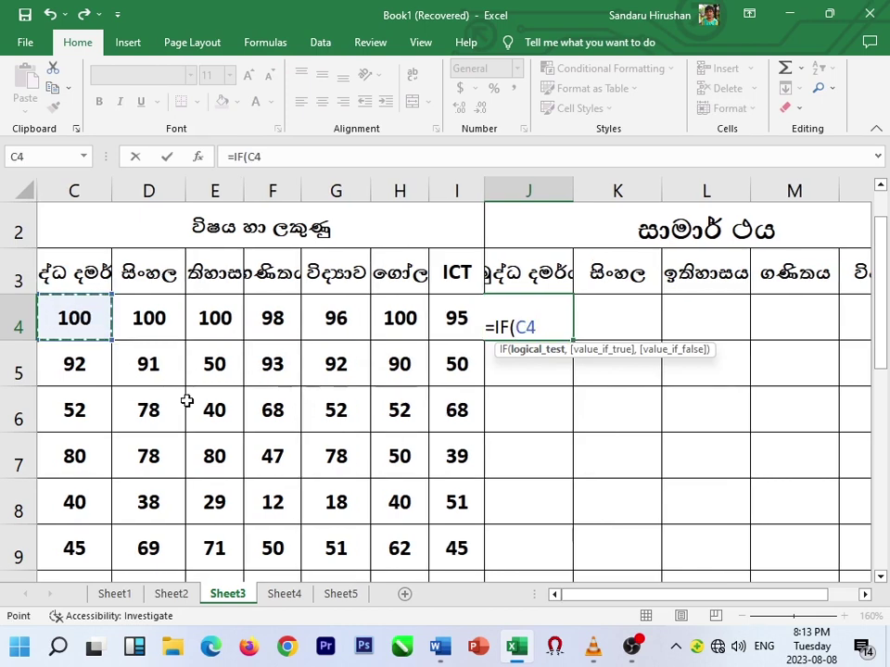
text(>=)
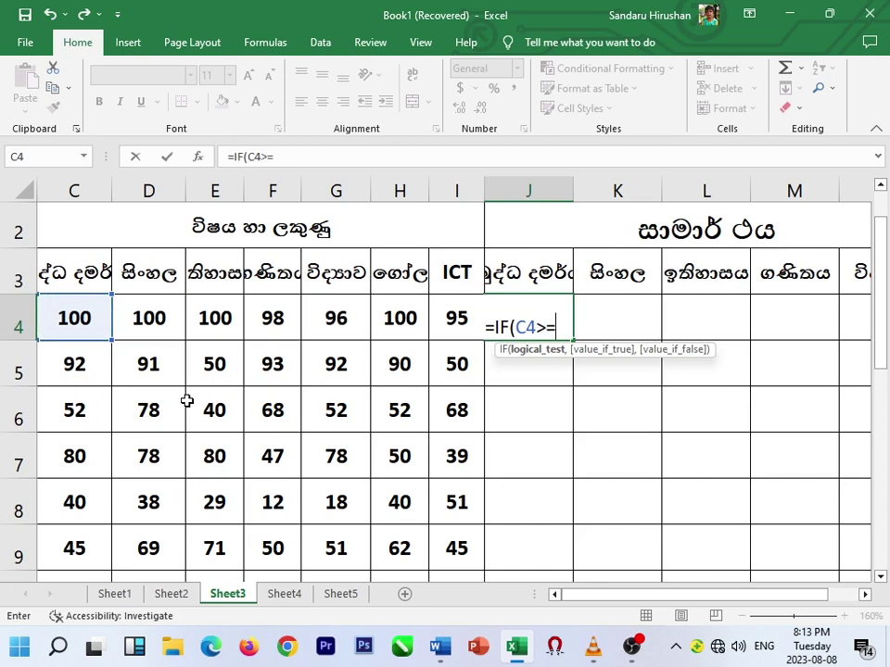
text(75)
text(,")
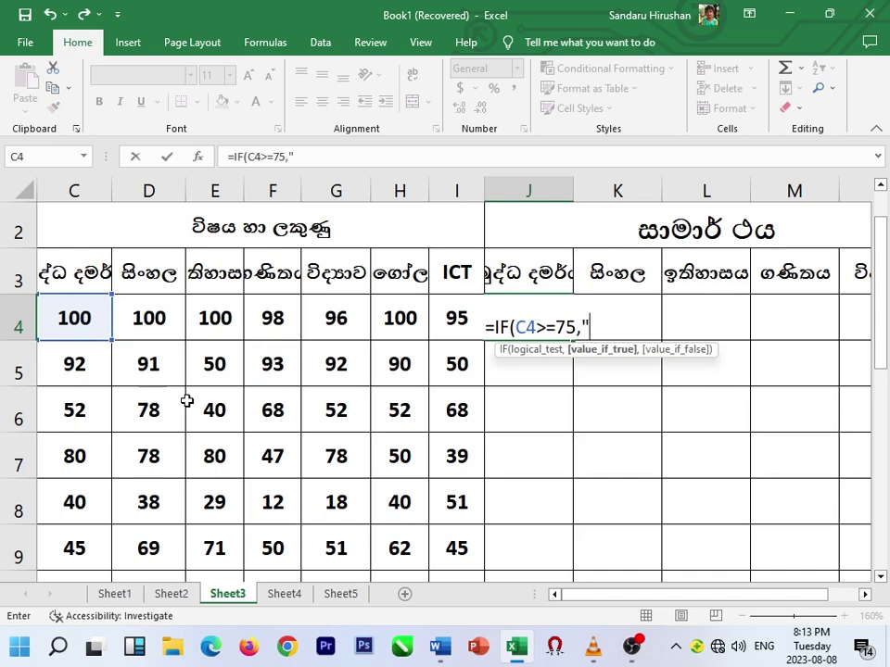
text(A")
text(,)
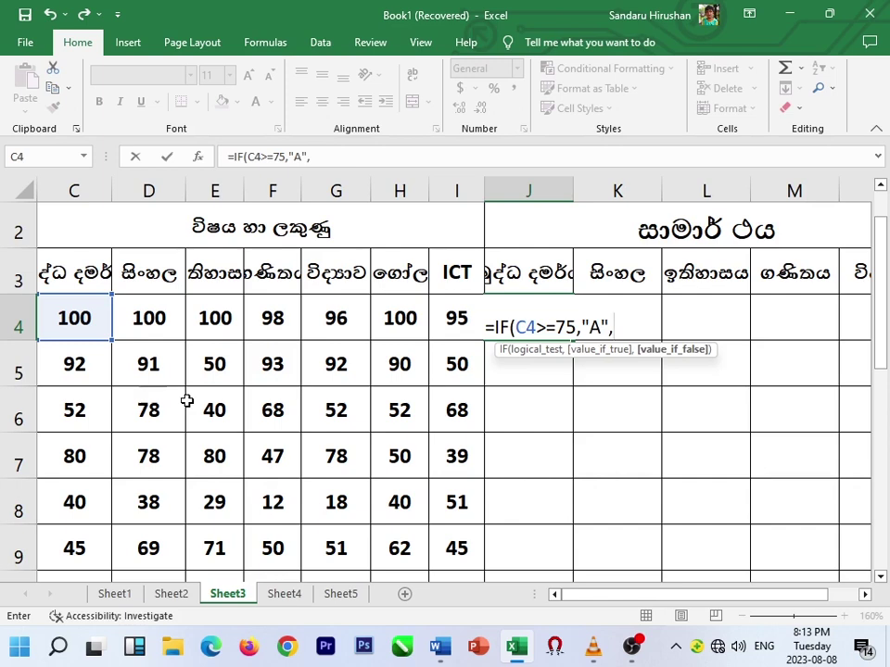
text(IF)
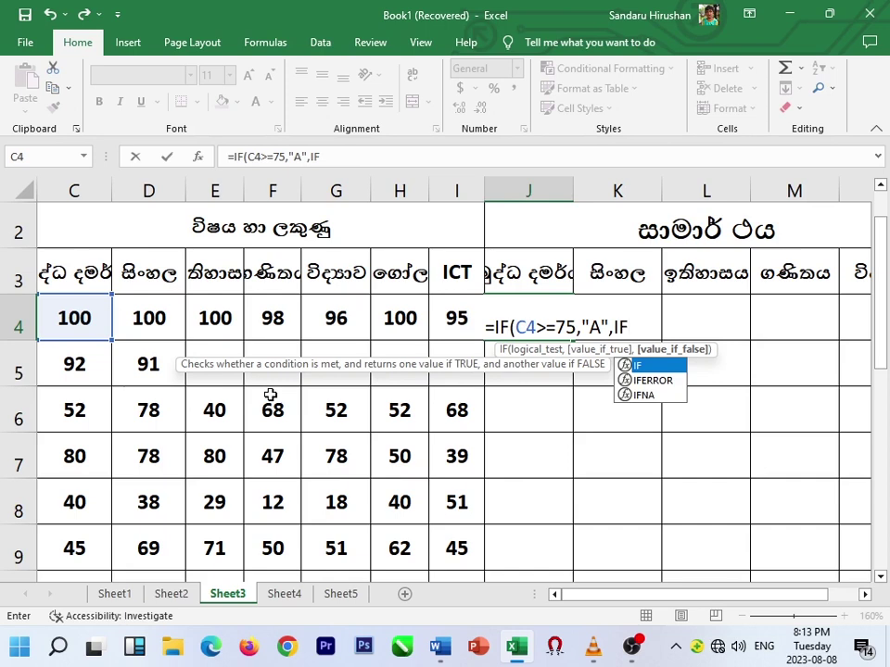
text(()
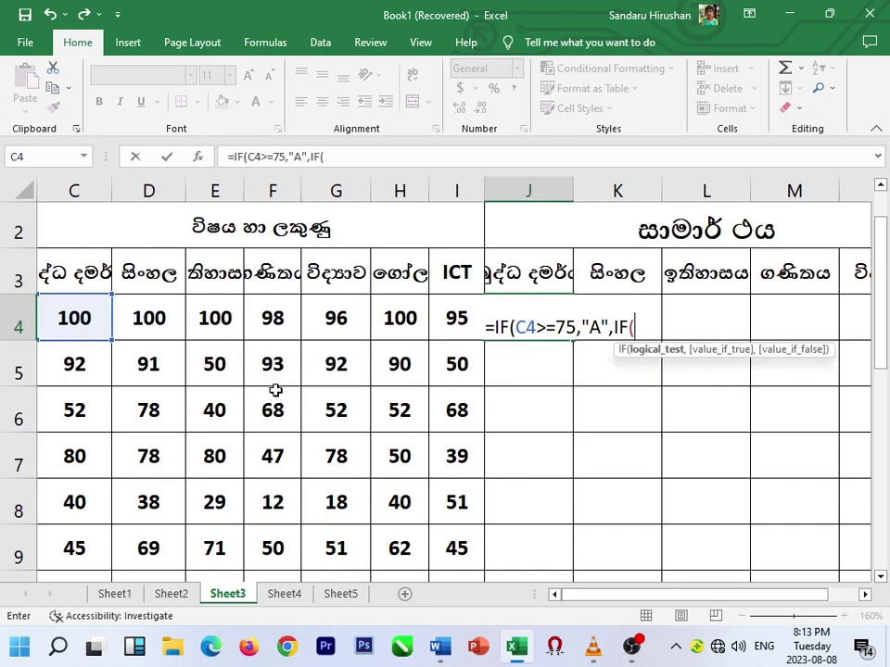
Extend the J4 formula: C4>=65 gives "B", >=50 gives "C", then open another IF.
click(76, 318)
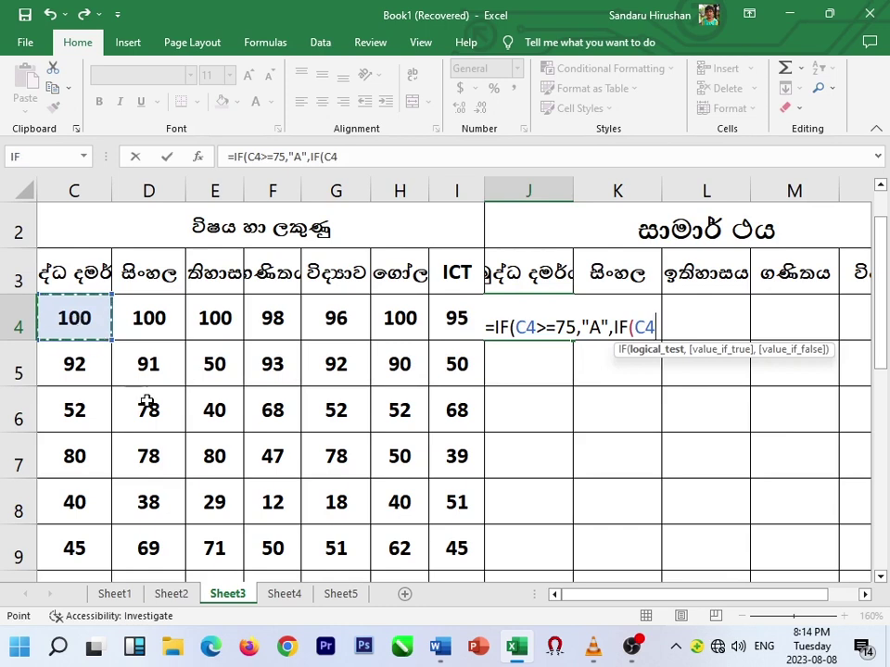
text(>)
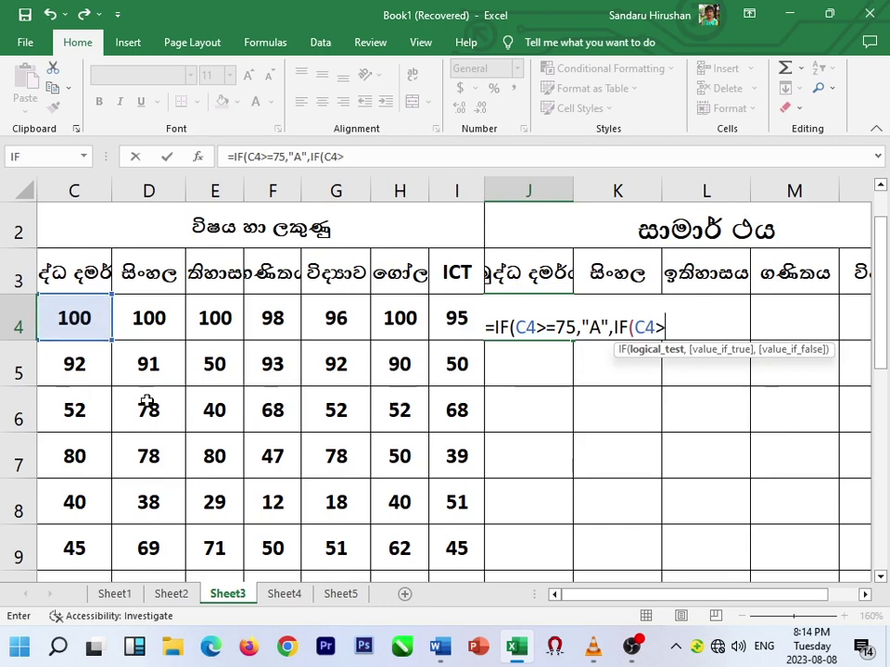
text(=)
text(65)
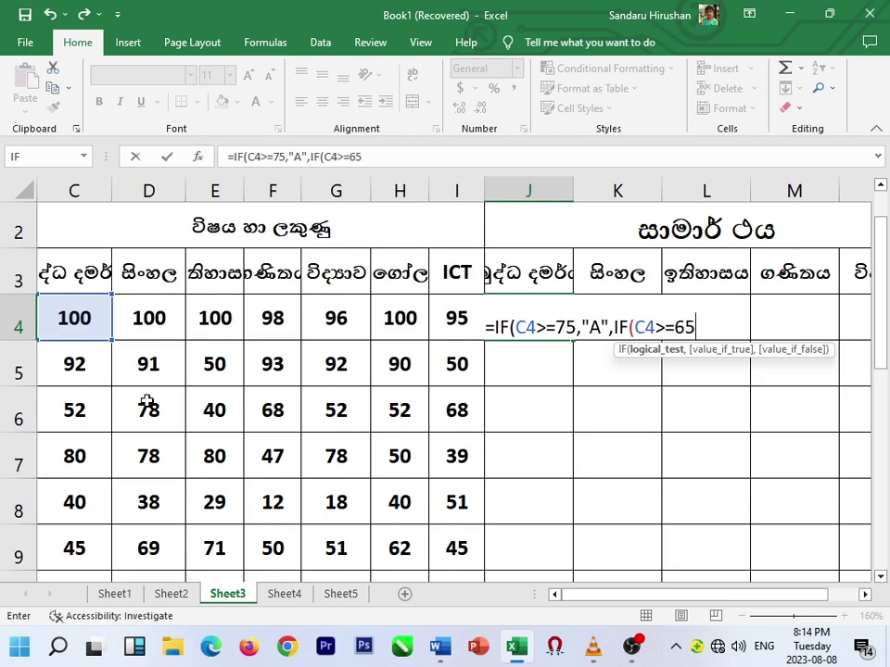
text(,")
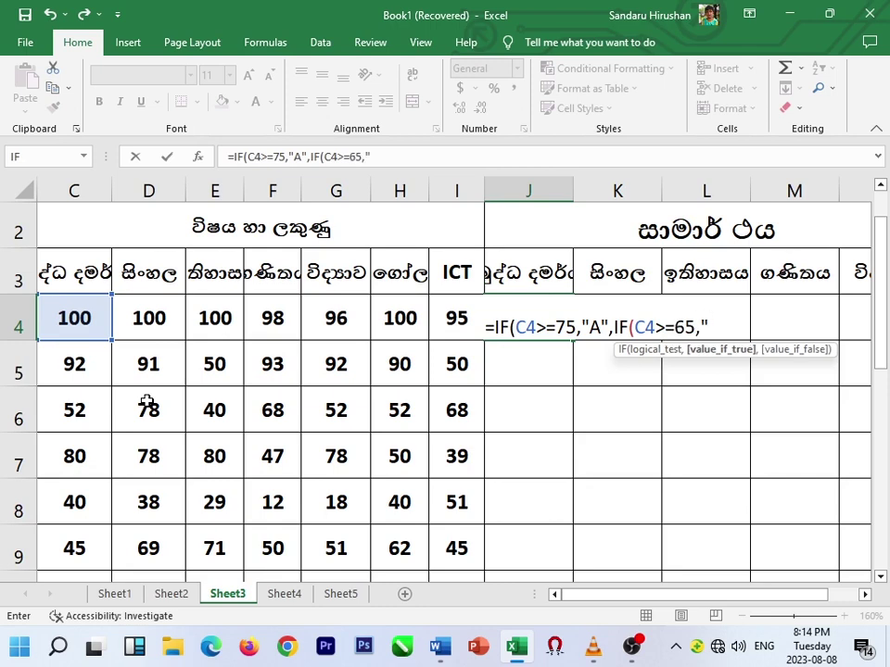
text(B")
text(,)
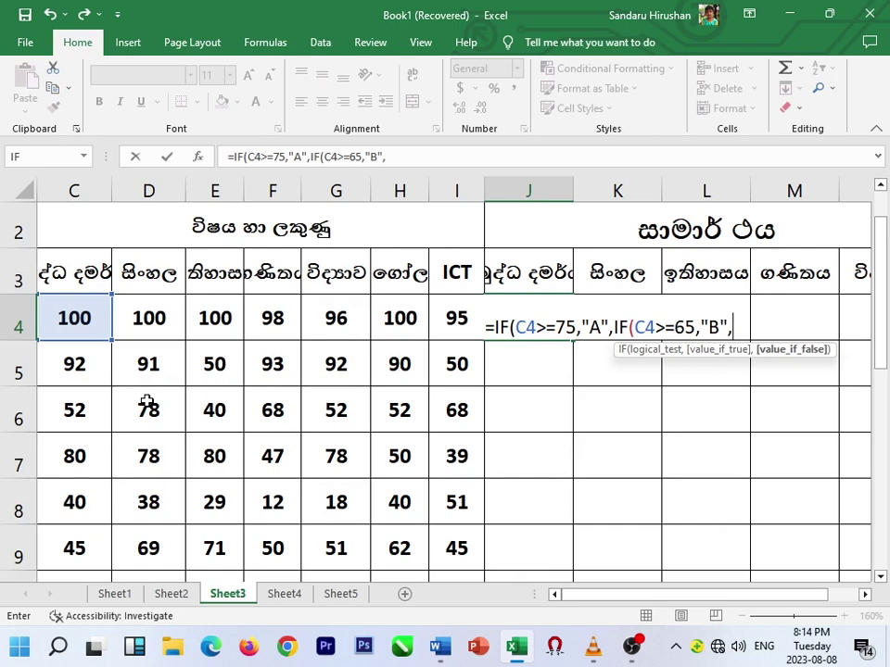
text(IF)
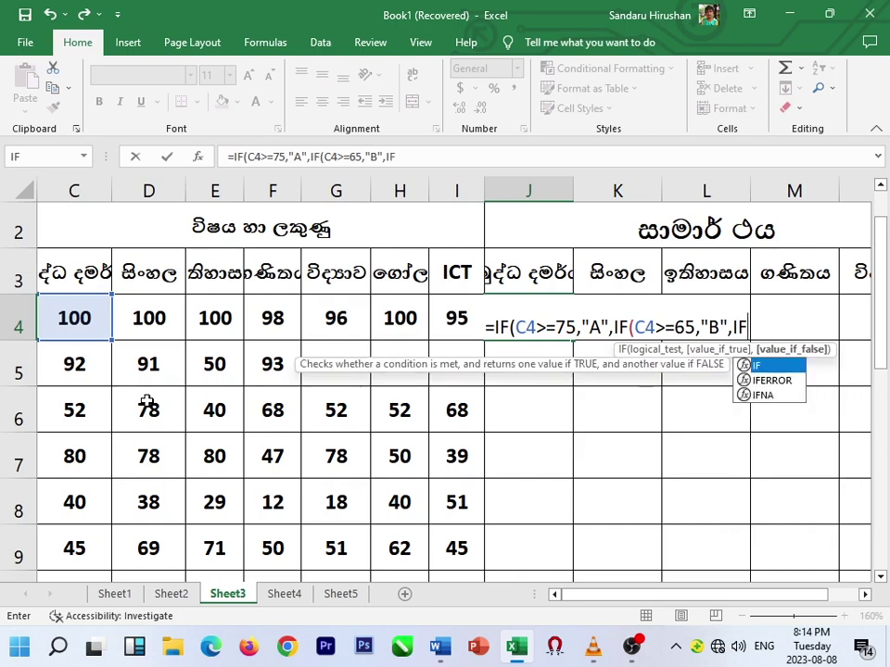
text(()
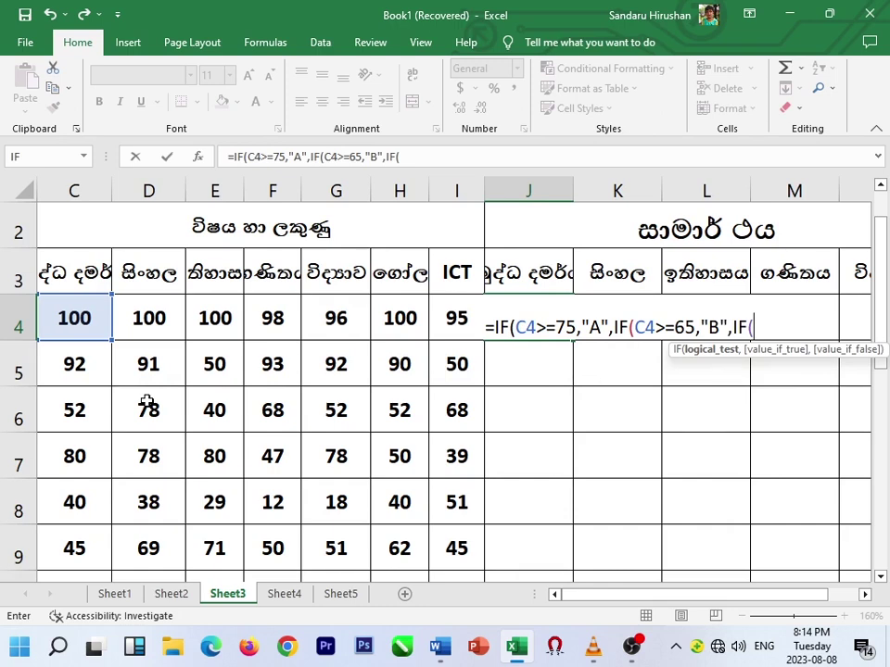
text(>=)
text(50)
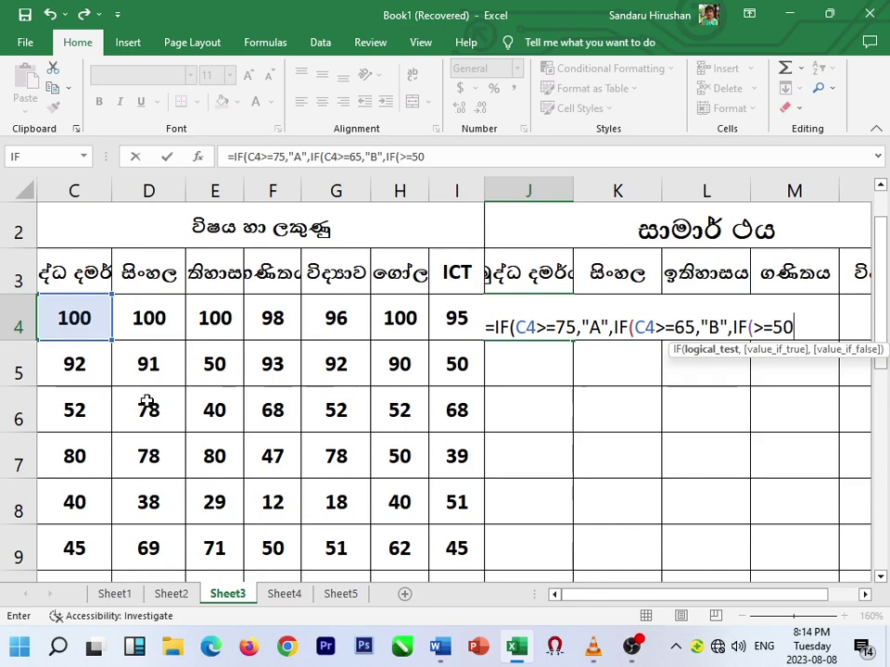
text(,"C)
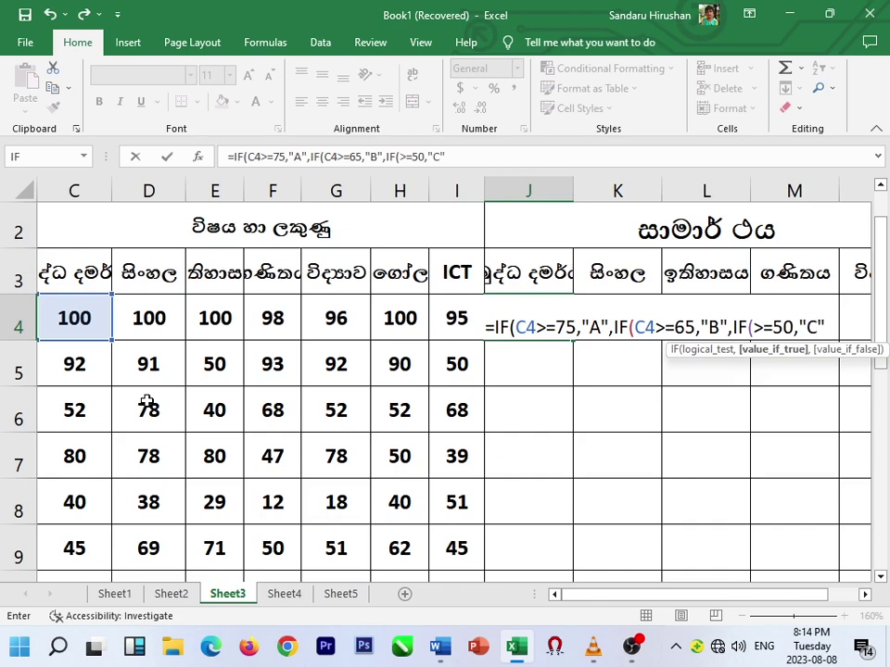
text(,I)
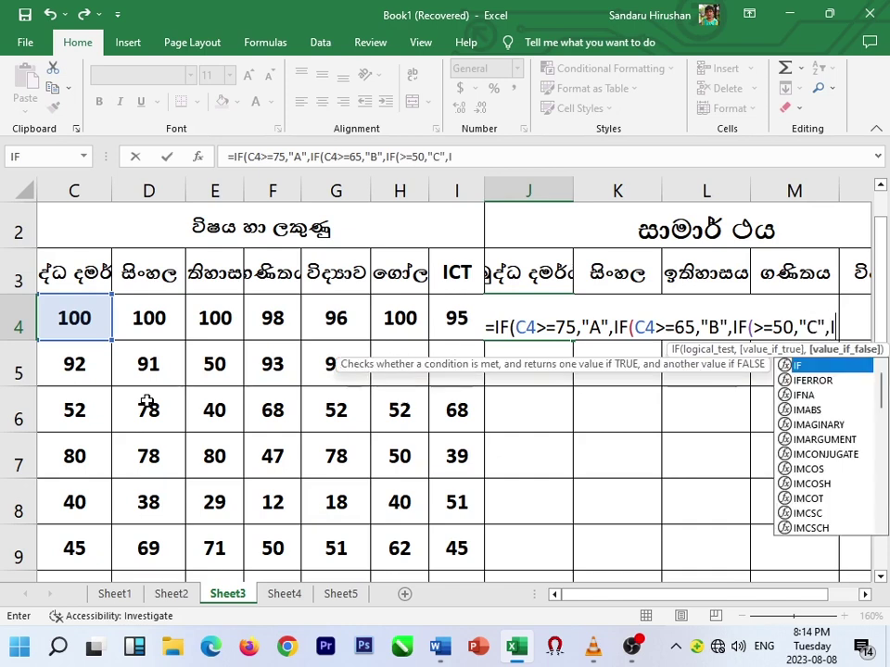
text(F()
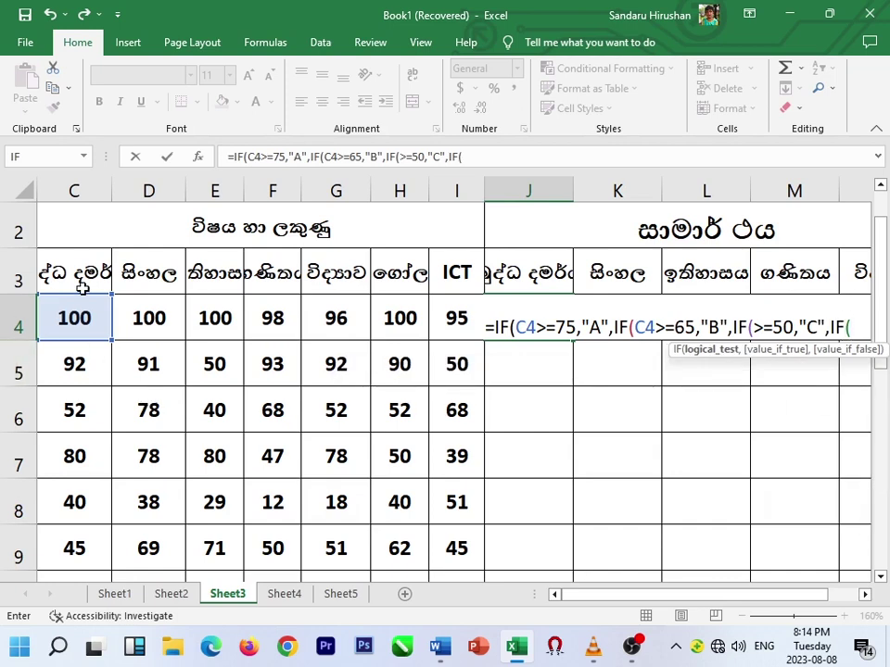
Add C4>=35 giving "S" and C4>=0 giving "F", then close all the brackets.
click(78, 318)
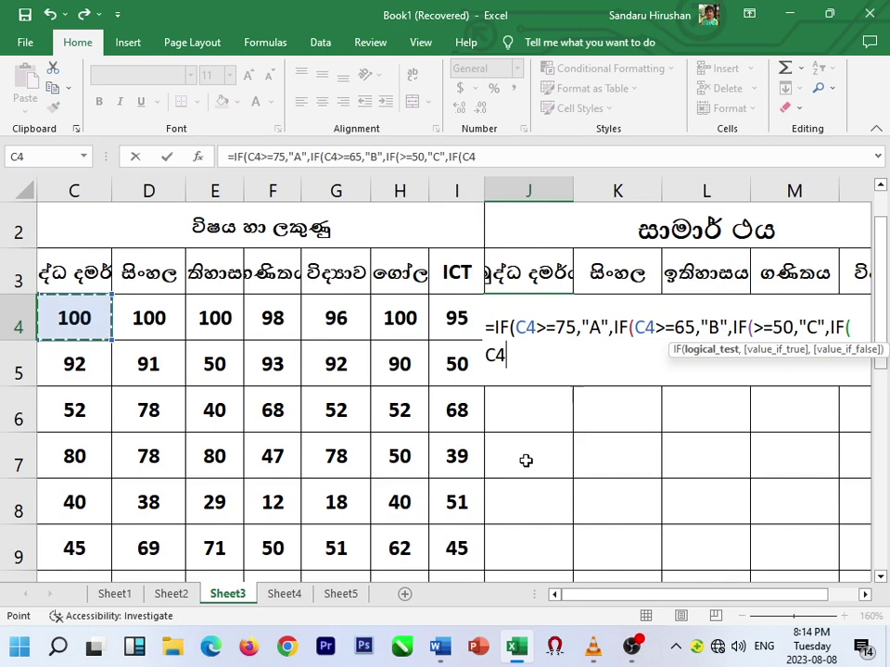
text(>=)
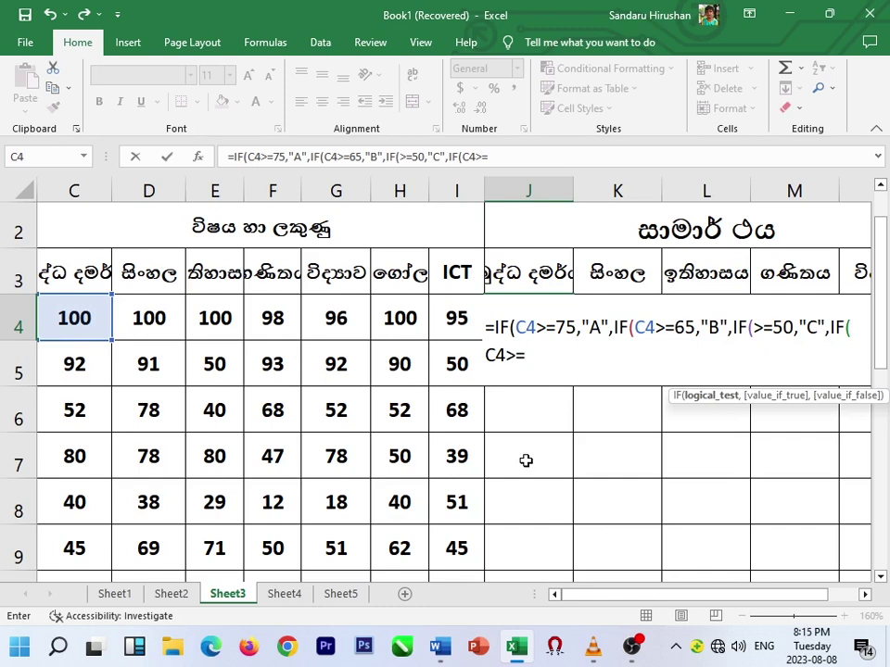
text(35)
text(,"A")
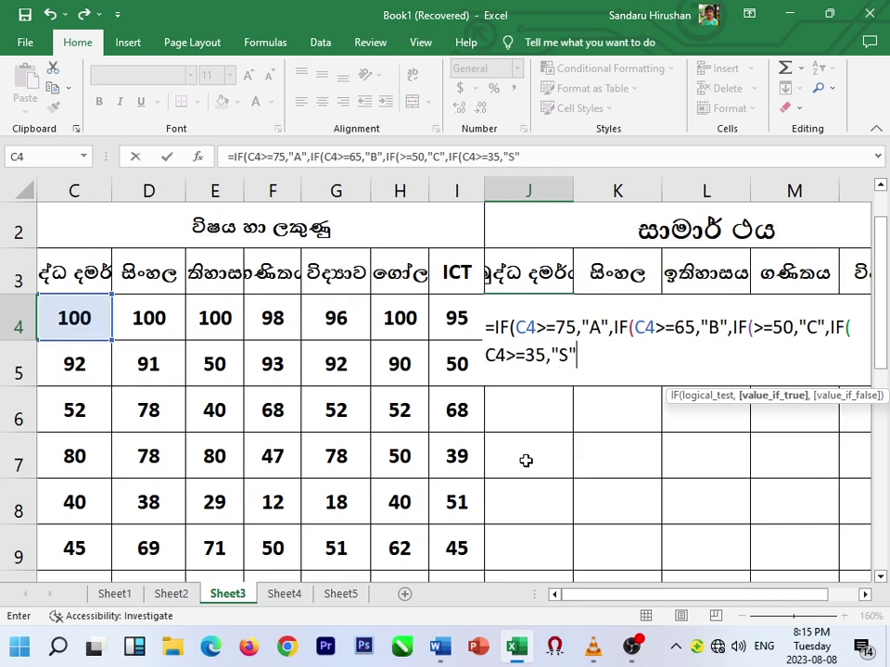
text(,)
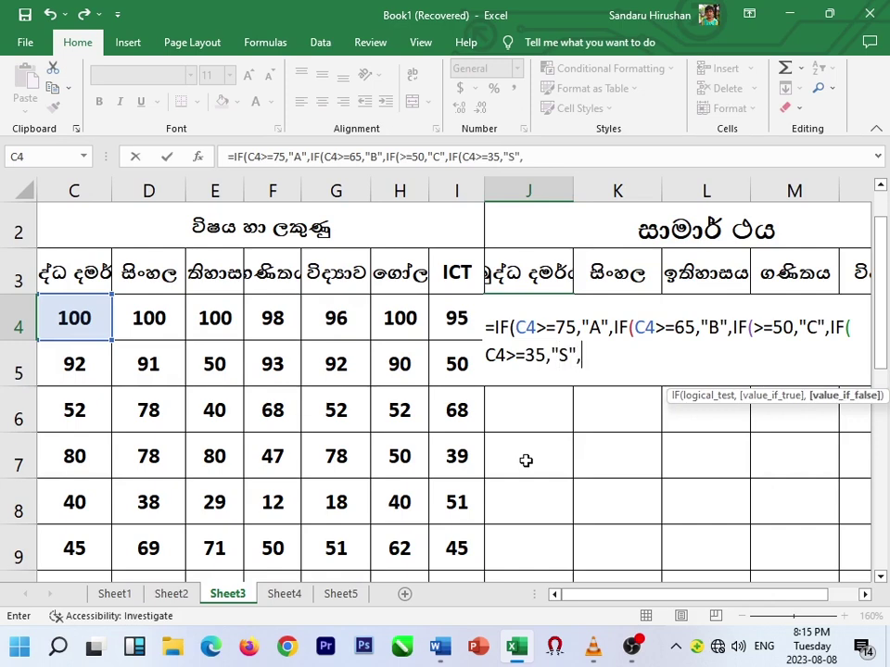
text(IF)
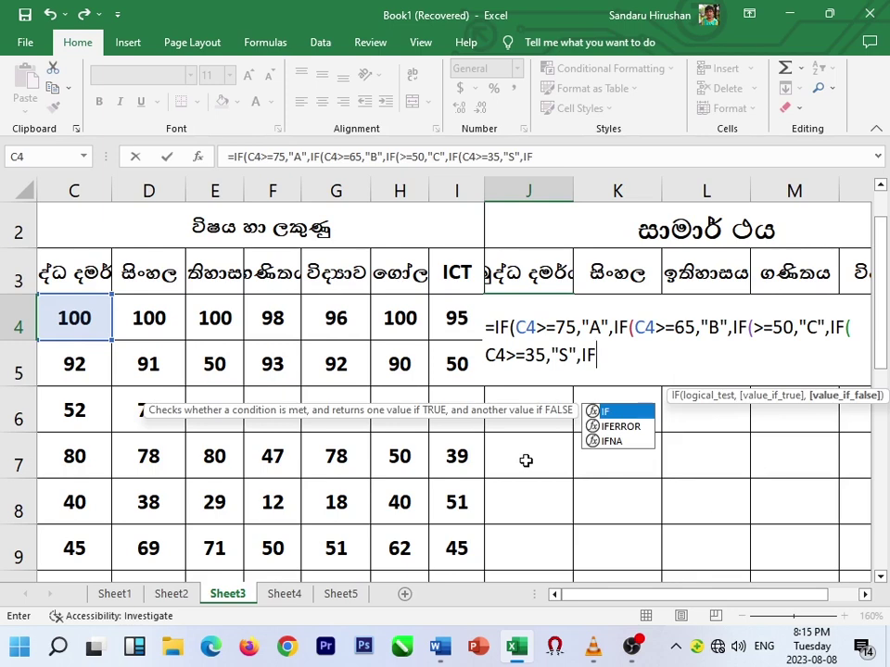
text(()
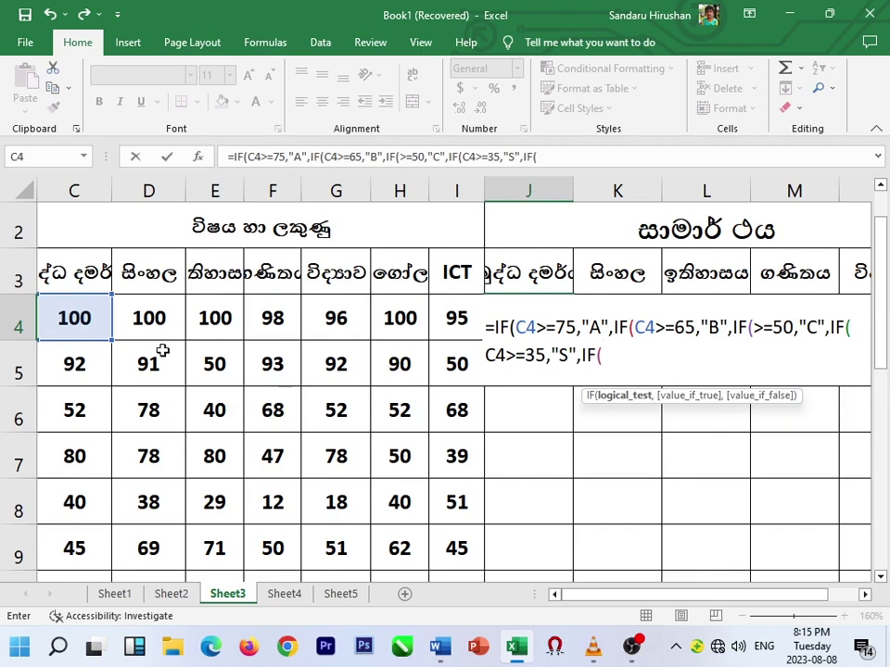
click(72, 316)
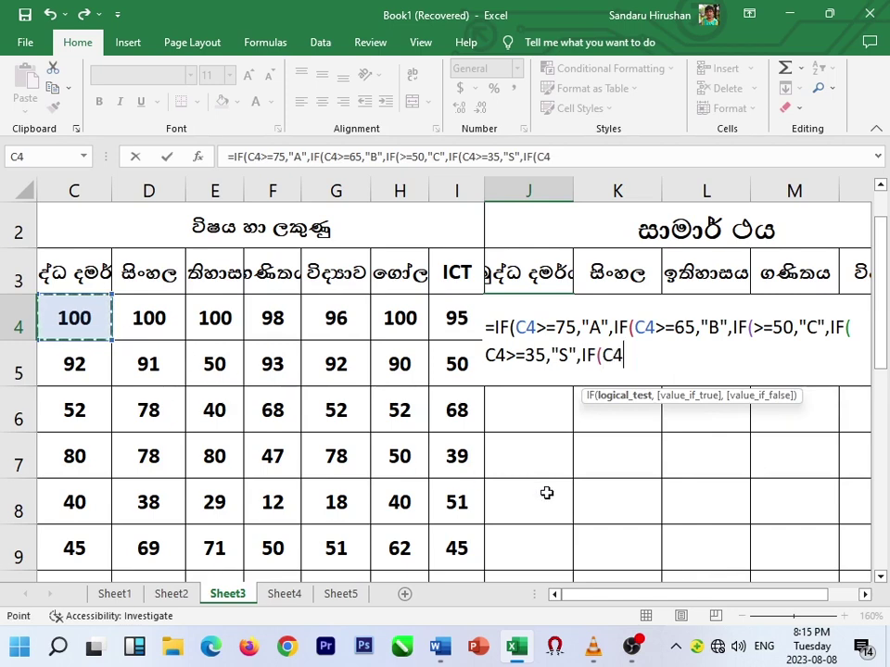
text(>=0)
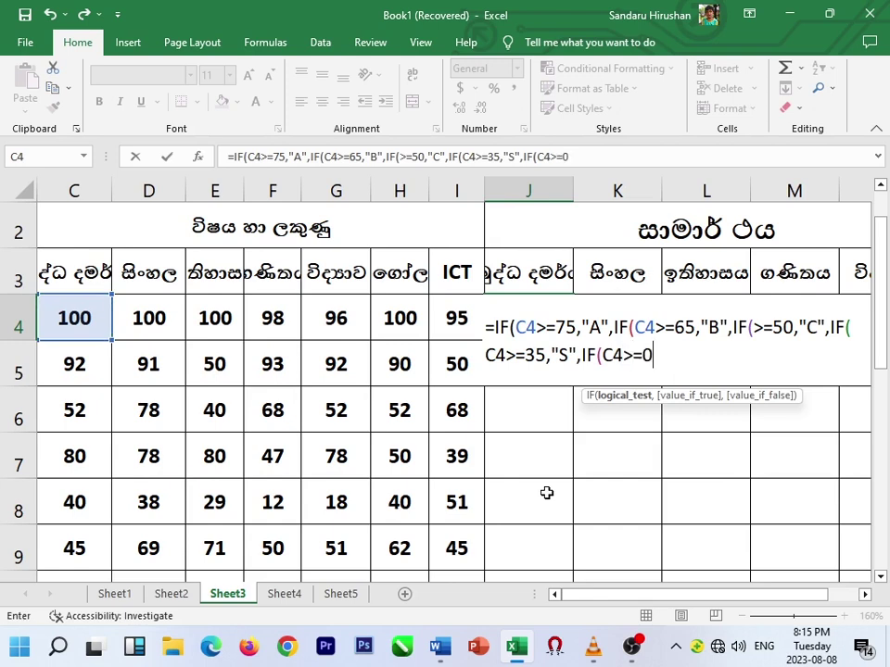
text(,"F)
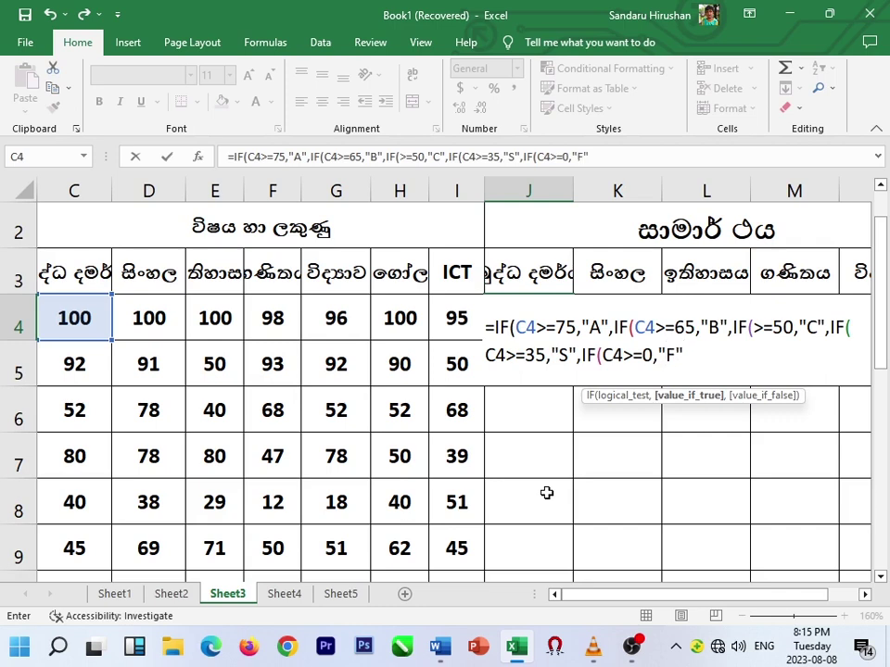
text()))
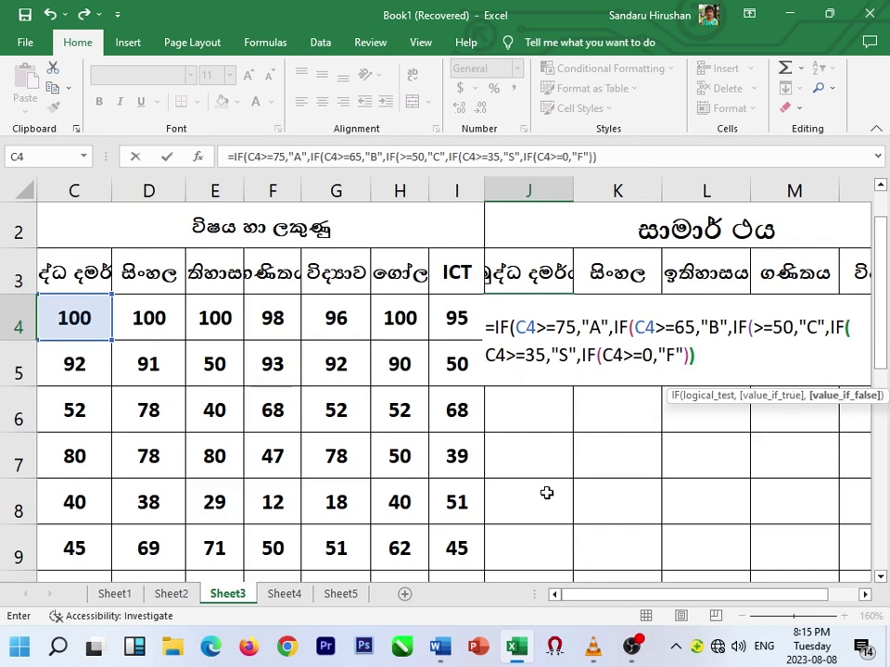
text())
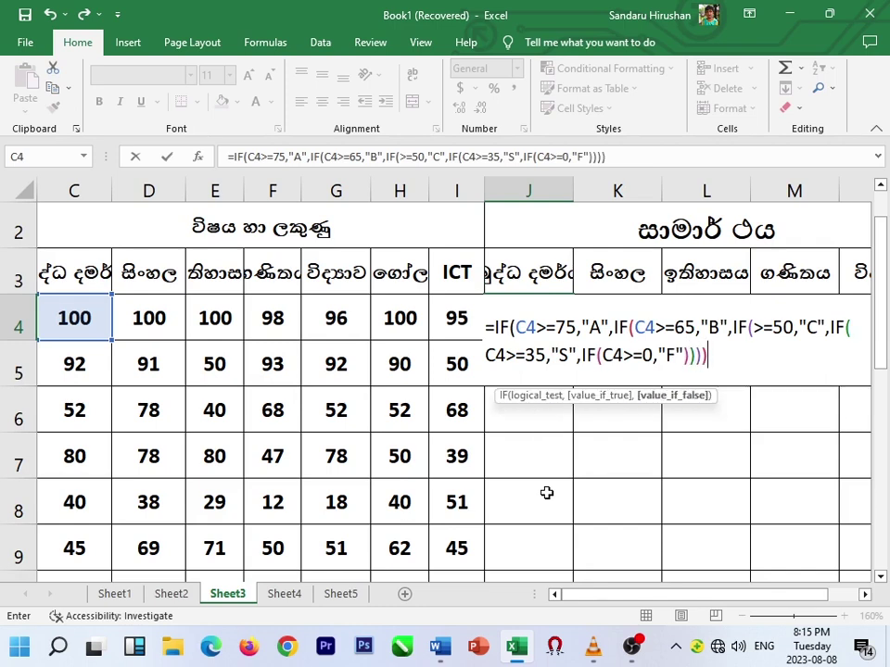
Insert C4 before >=50 in the third IF and commit, accepting Excel's correction so J4 shows A.
key(Return)
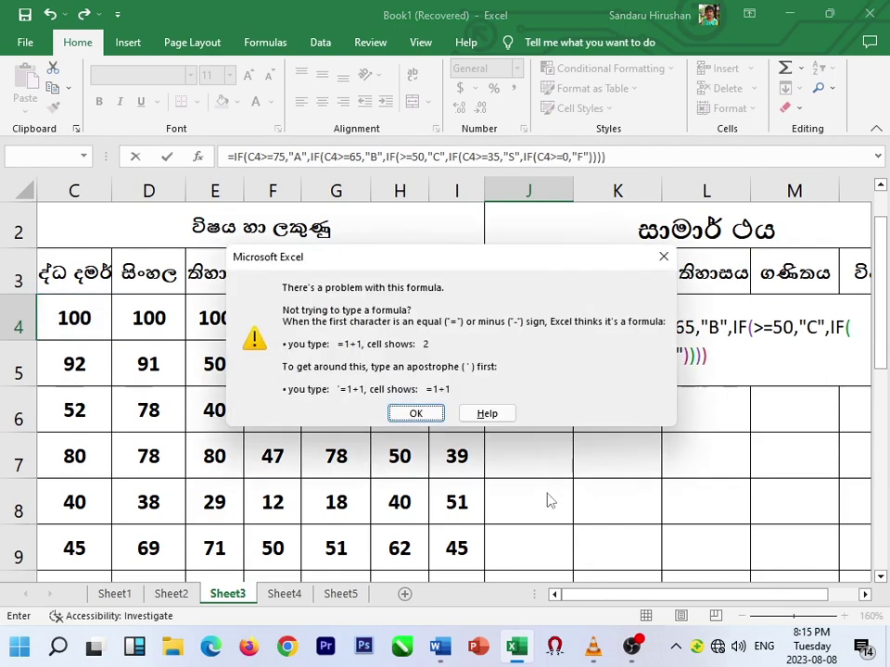
click(415, 413)
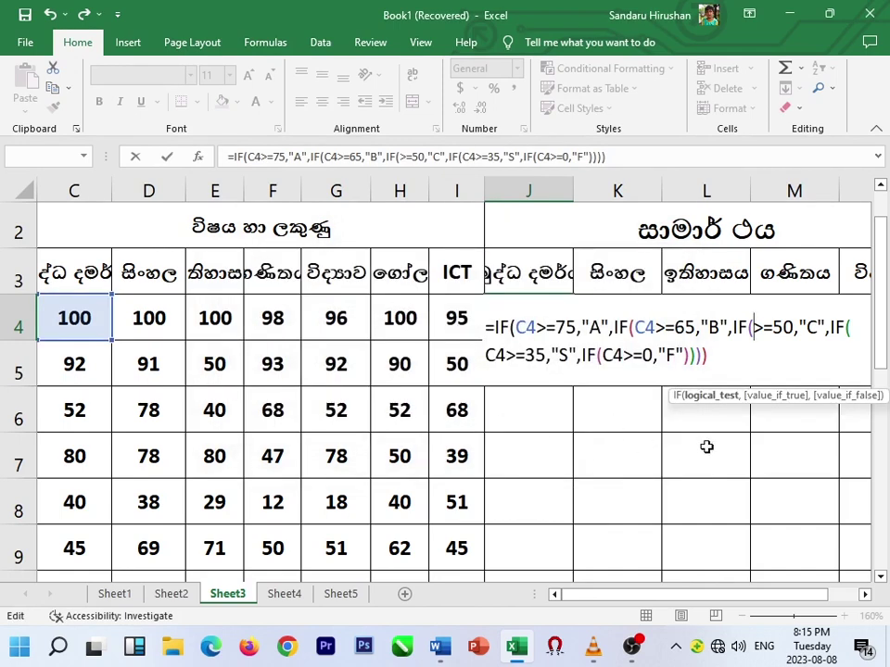
click(761, 345)
click(72, 318)
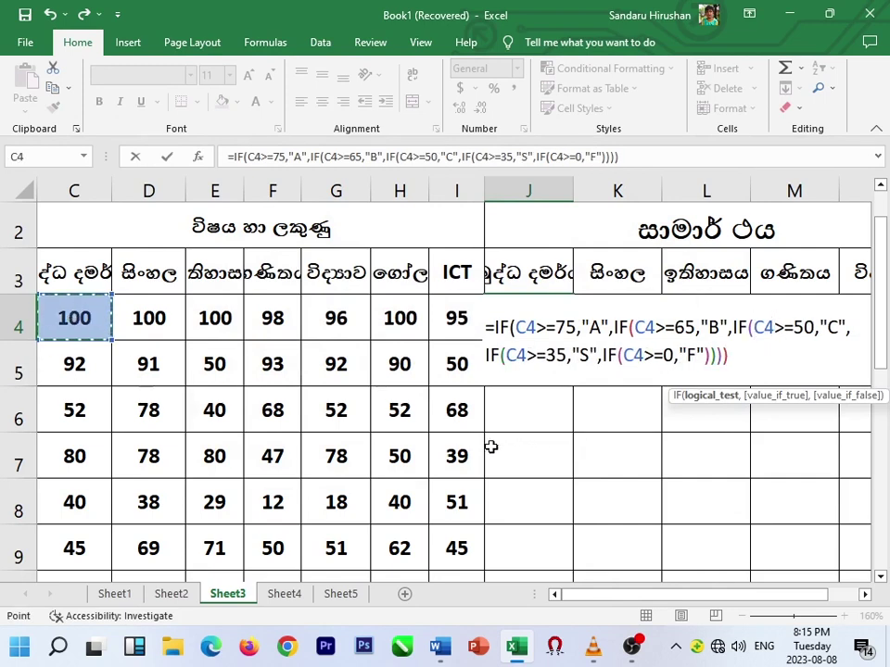
click(728, 355)
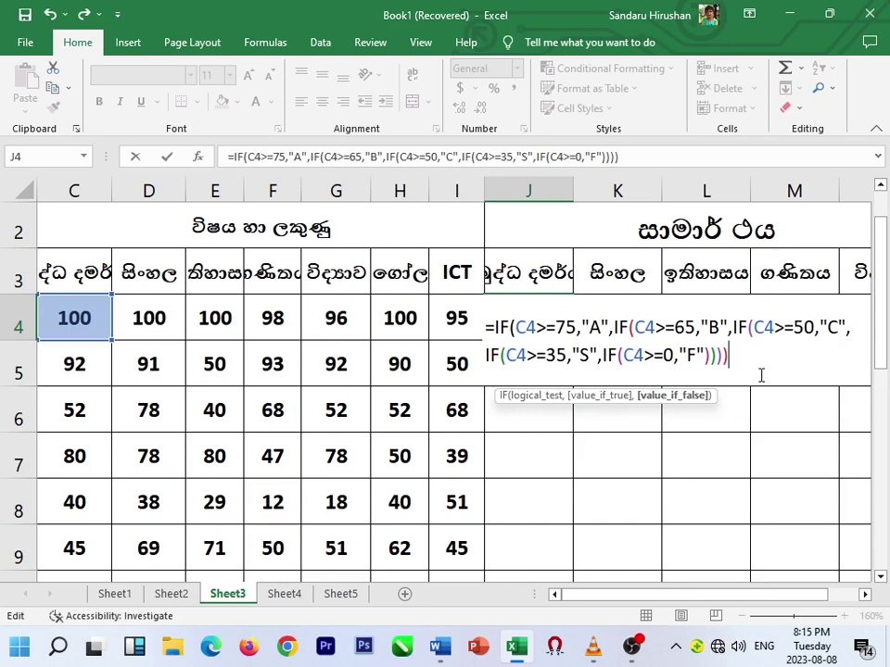
key(Return)
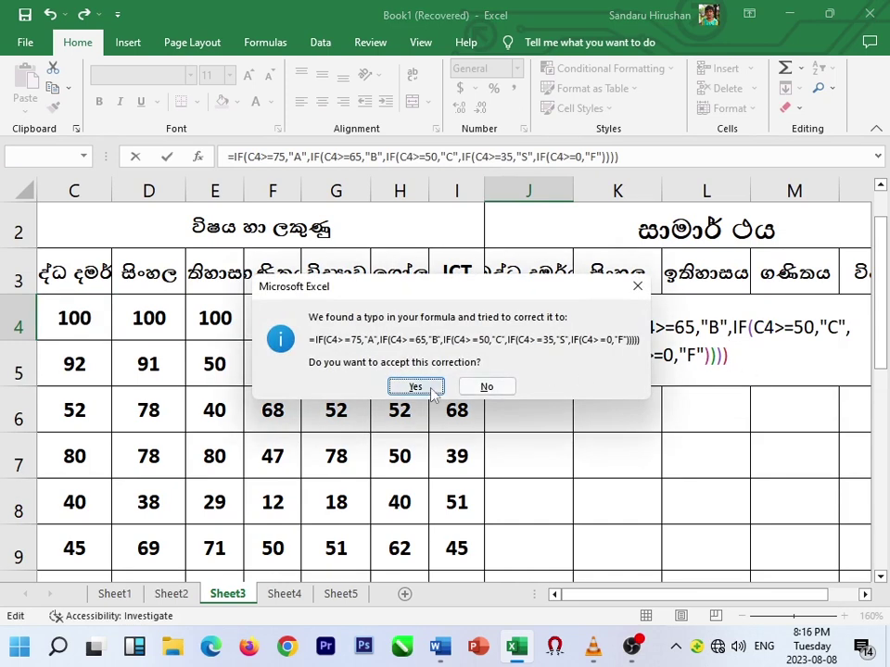
click(424, 388)
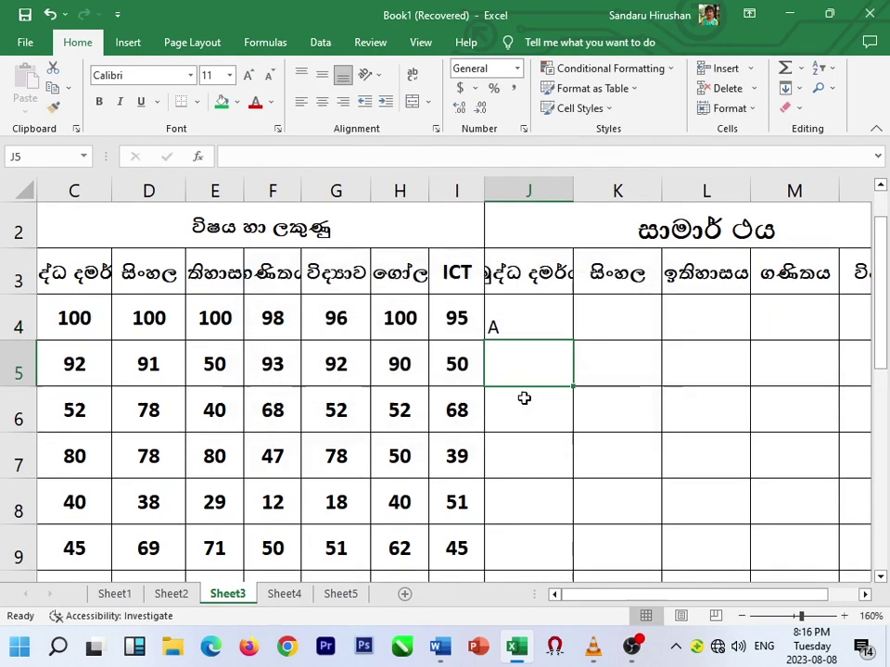
Fill J4's grade formula down to J10.
click(530, 317)
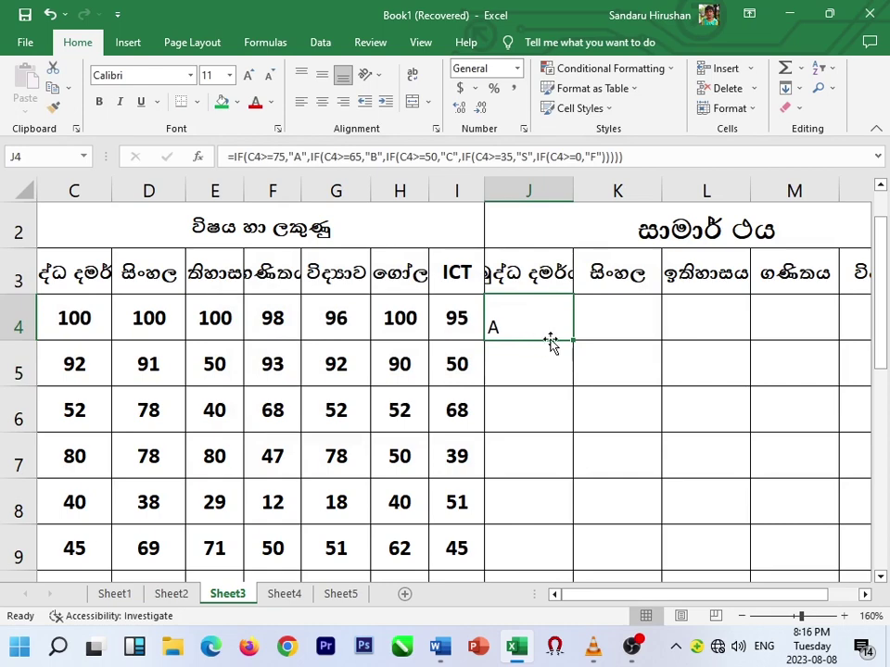
scroll(557, 322, down, 1)
scroll(557, 323, up, 1)
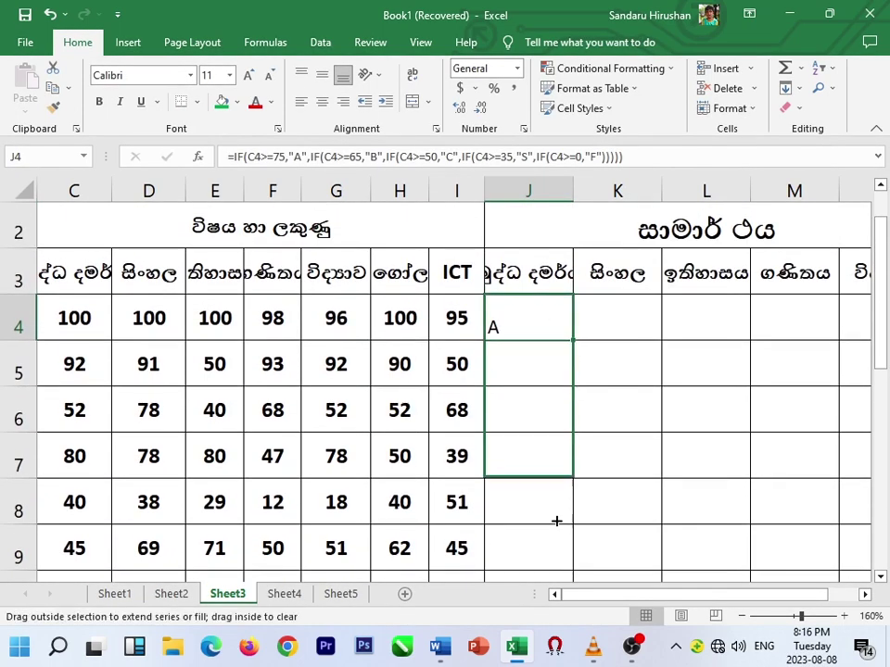
drag(574, 340, 549, 559)
scroll(561, 477, down, 1)
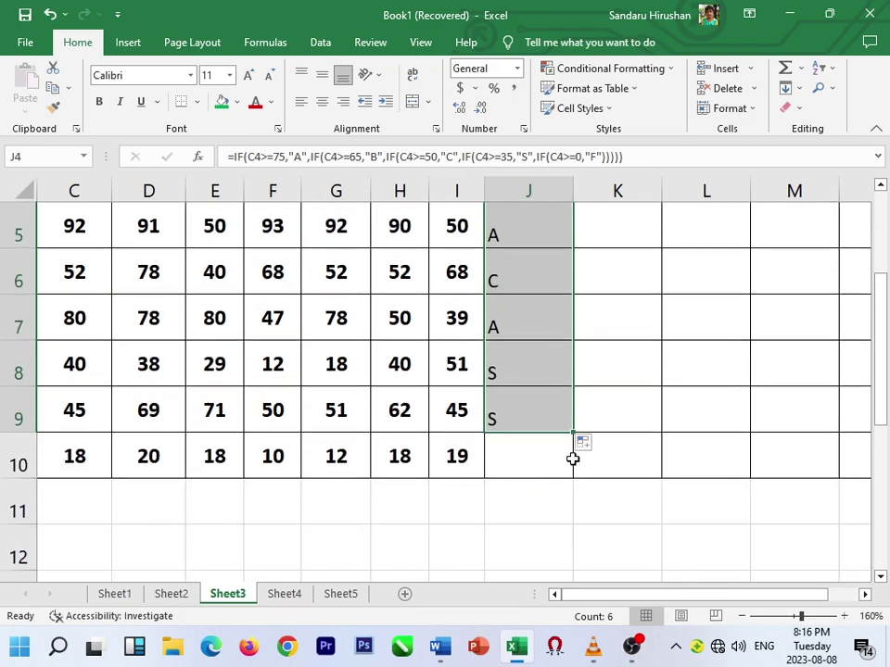
drag(574, 432, 565, 465)
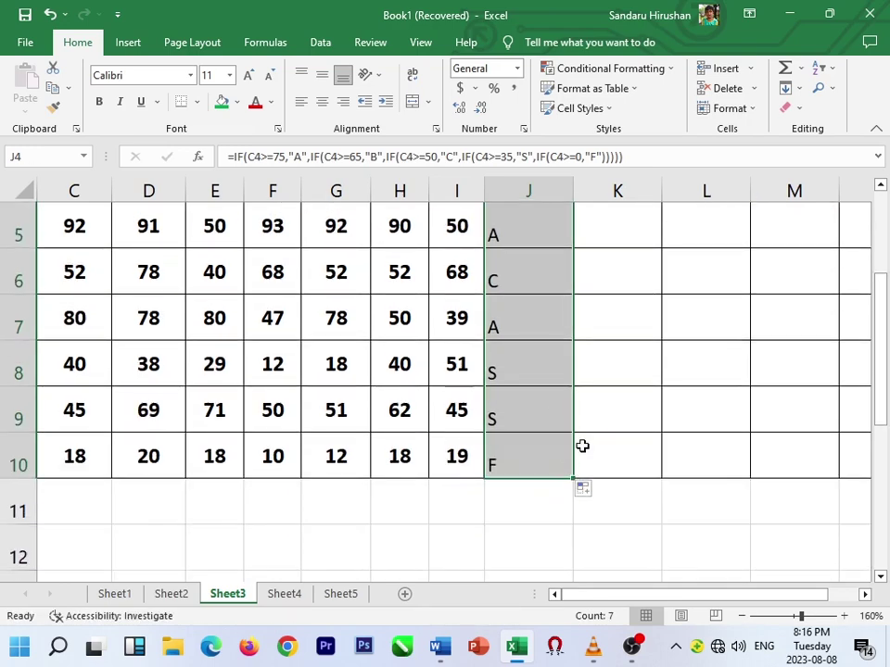
scroll(582, 445, up, 1)
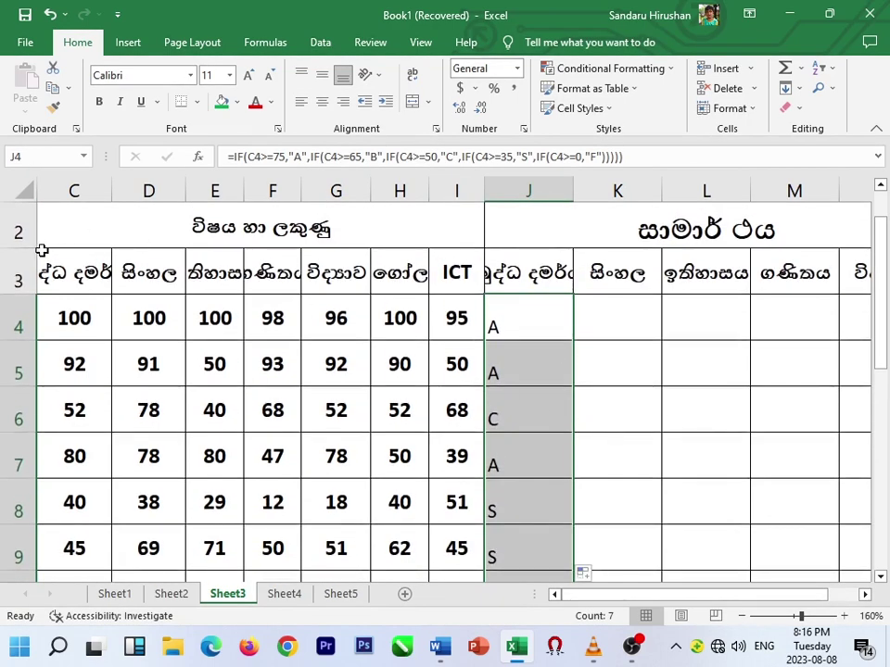
Shorten row 2 and centre grade cells J4:N10 both horizontally and vertically.
drag(35, 249, 40, 225)
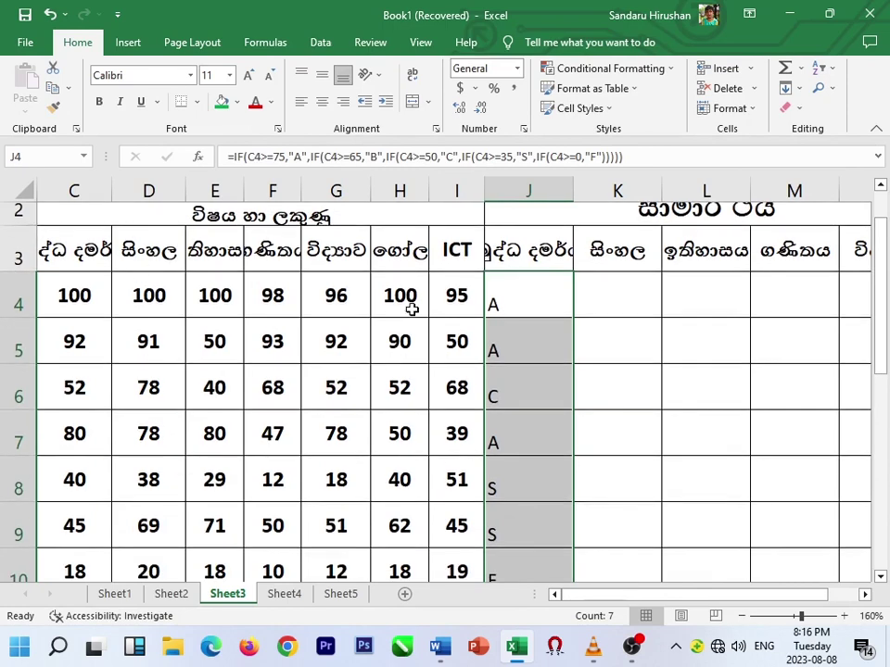
mouse_move(516, 308)
mouse_down()
mouse_move(733, 577)
mouse_move(736, 511)
mouse_up()
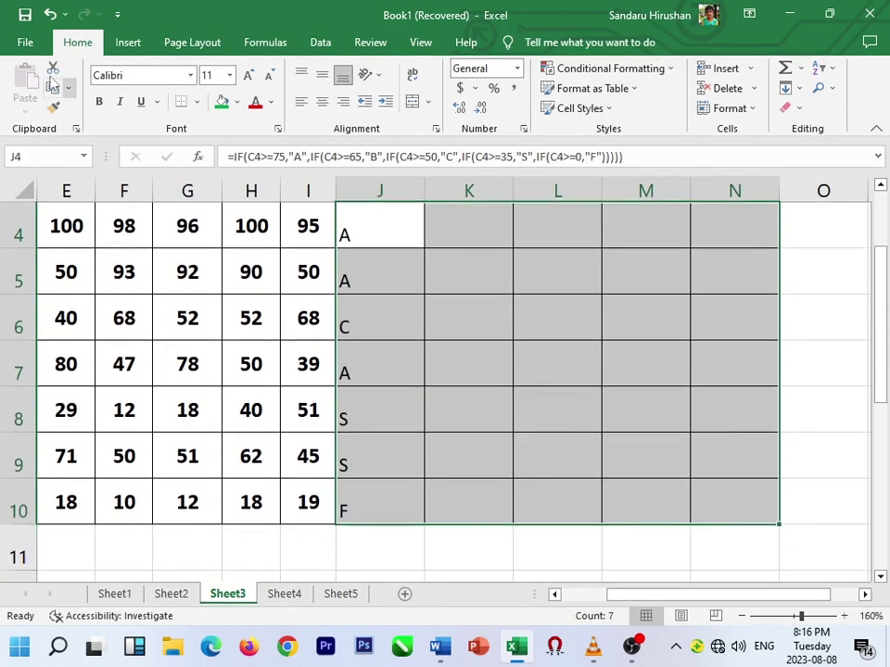
click(321, 101)
click(322, 79)
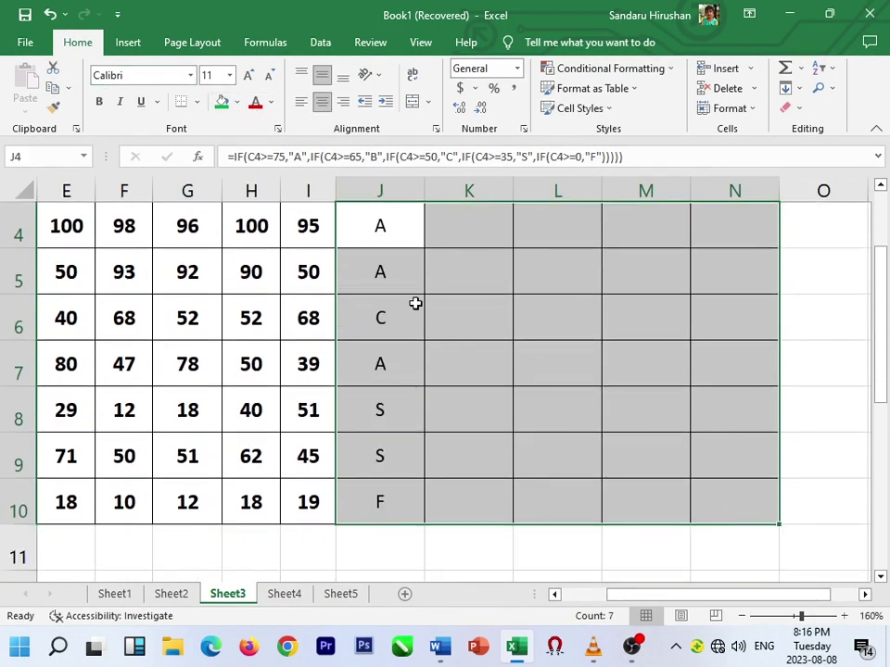
click(404, 281)
scroll(403, 282, up, 1)
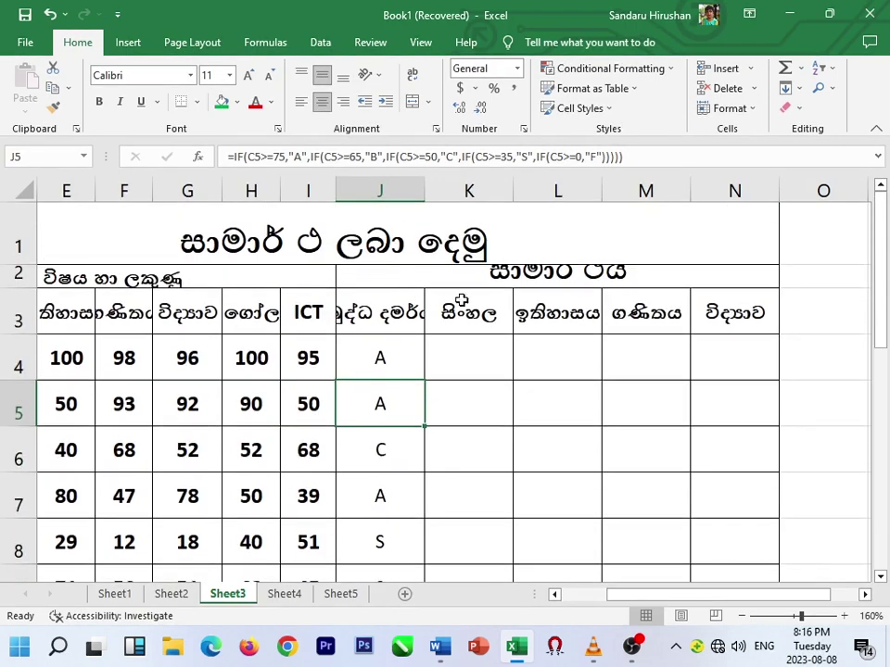
Shrink row 2 to a thin strip.
scroll(876, 561, down, 1)
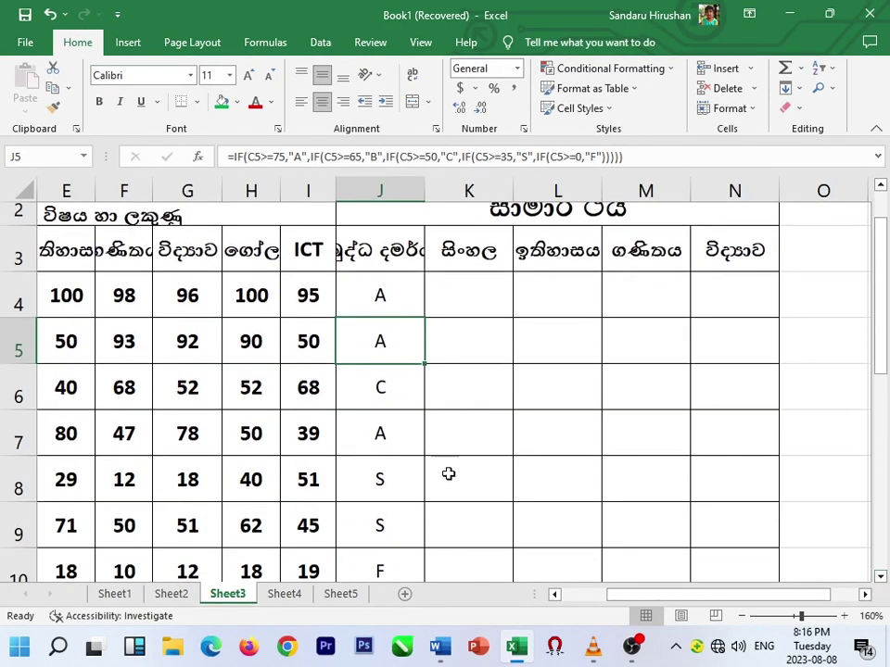
drag(28, 227, 18, 212)
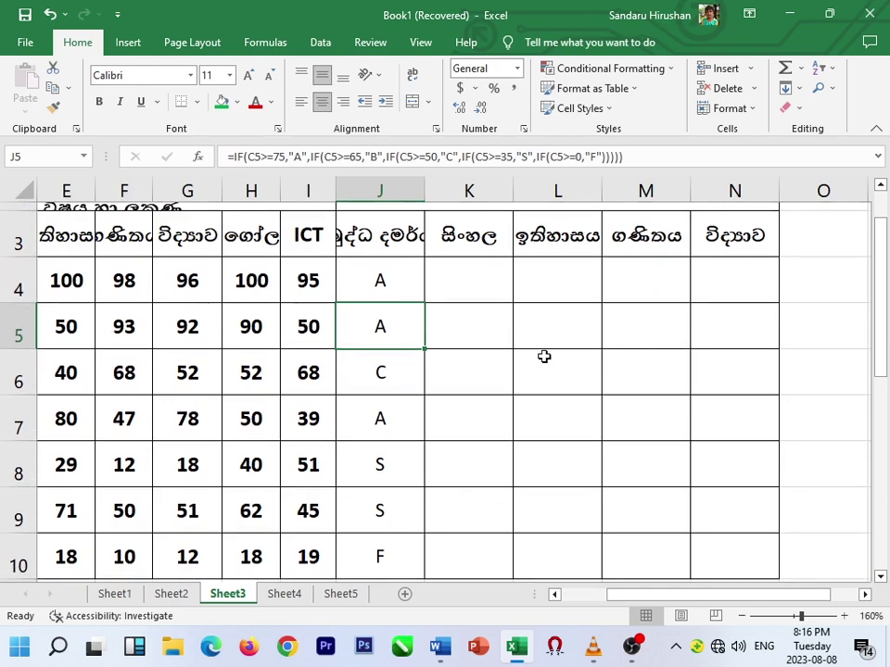
scroll(545, 356, down, 1)
scroll(544, 356, up, 1)
Fill J4's grade formula into column K down to K10, then into L4.
click(401, 282)
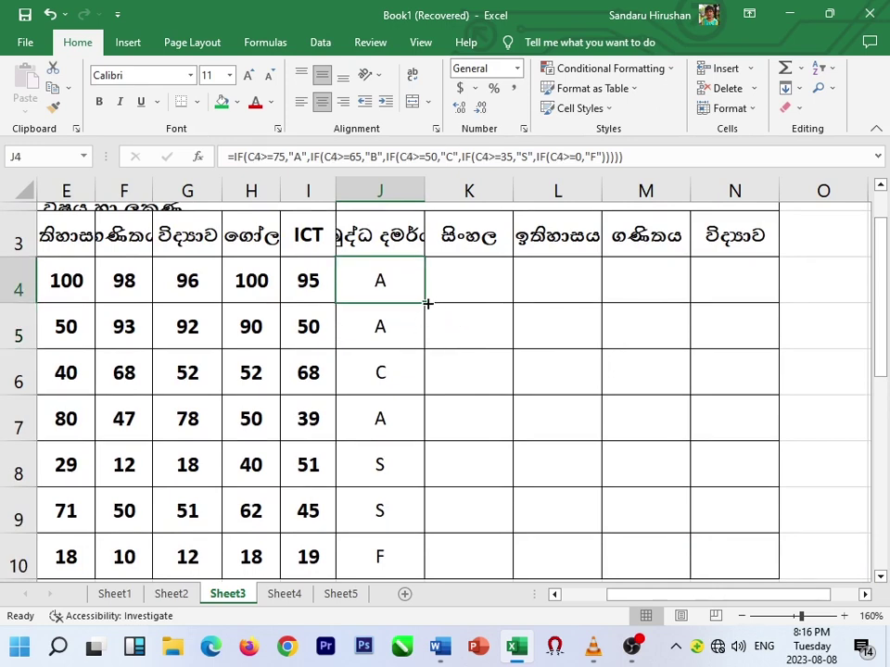
mouse_move(427, 303)
mouse_down()
mouse_move(513, 303)
mouse_move(491, 278)
mouse_move(511, 556)
mouse_up()
click(475, 281)
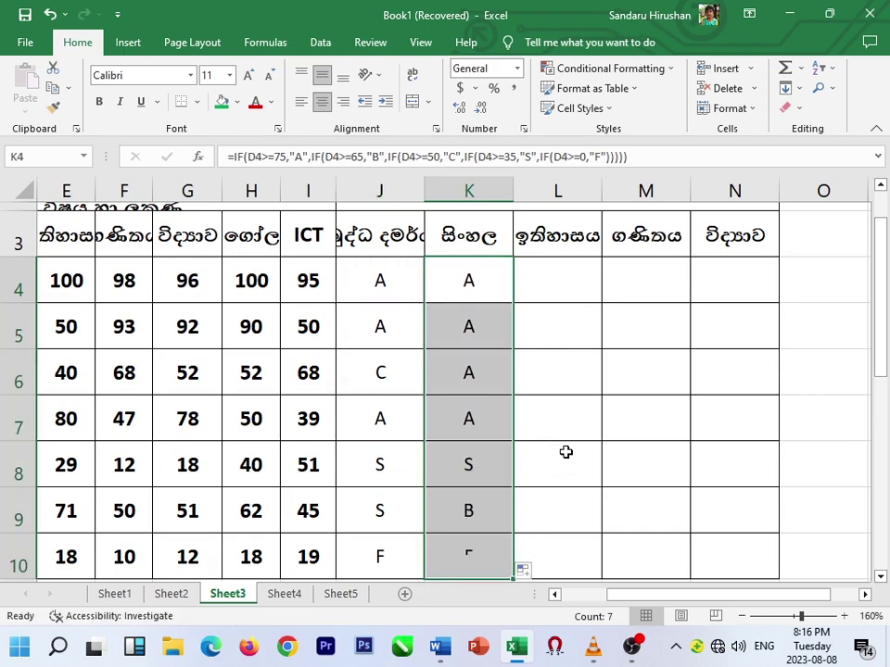
click(492, 295)
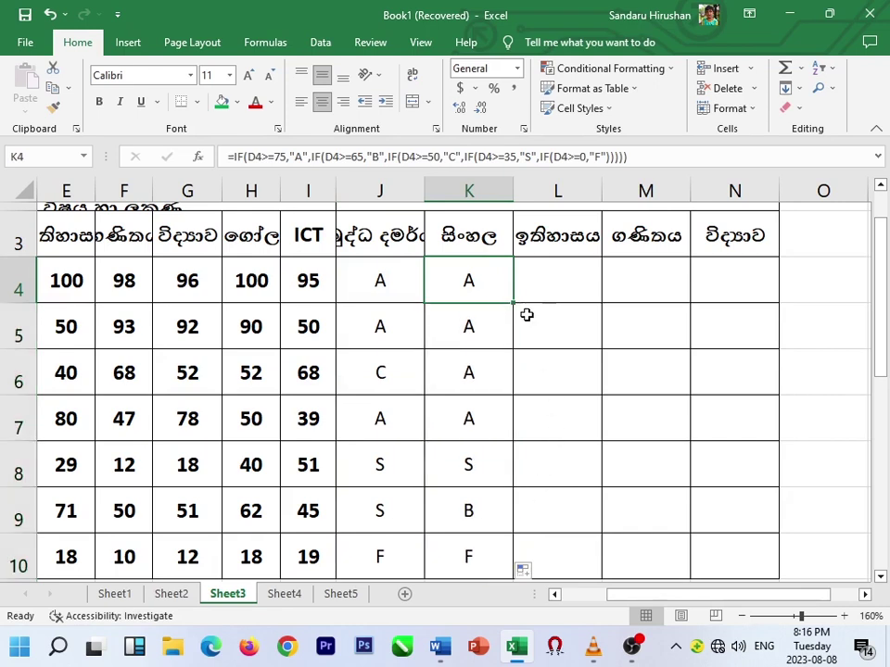
mouse_move(512, 302)
mouse_down()
mouse_move(584, 301)
mouse_move(575, 276)
mouse_move(576, 288)
mouse_up()
Copy J4's grade formula into K4 again and across into L4.
click(491, 280)
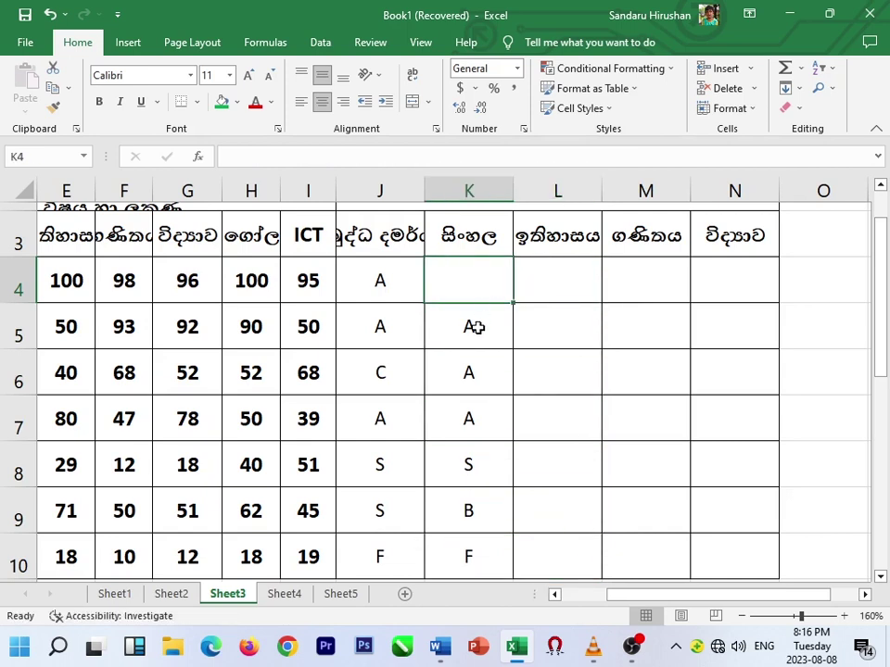
click(508, 326)
drag(516, 349, 514, 280)
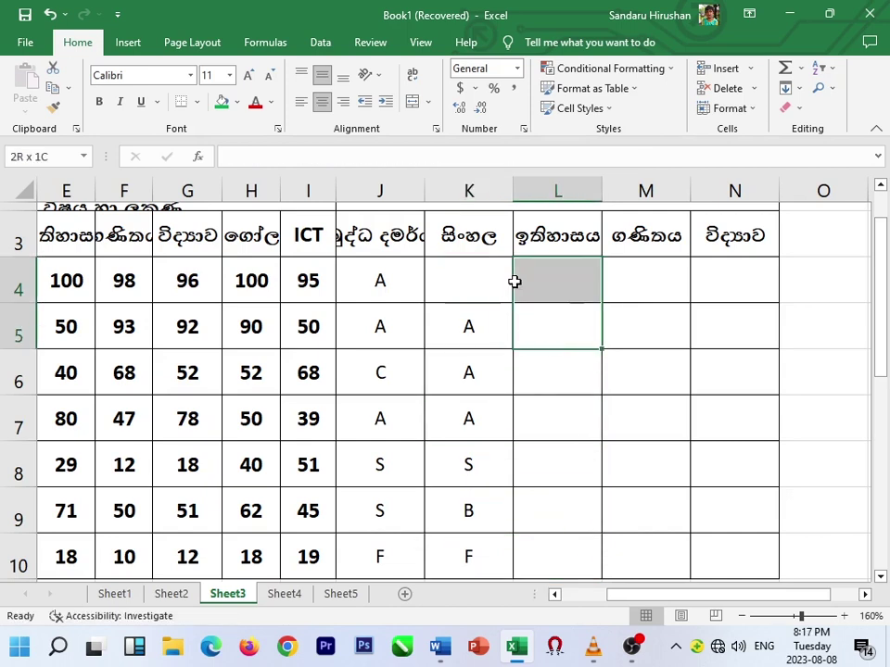
click(401, 280)
mouse_move(427, 303)
mouse_down()
mouse_move(491, 292)
mouse_move(574, 295)
mouse_move(567, 570)
mouse_up()
click(495, 290)
click(568, 290)
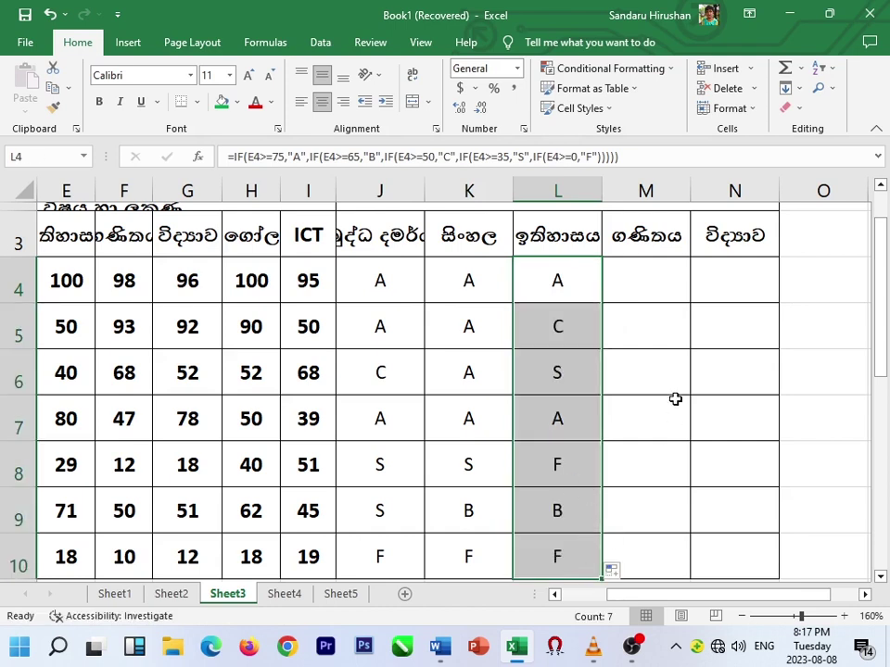
Copy the grade formula into column M down to M10, then into column N.
click(590, 293)
drag(605, 303, 697, 320)
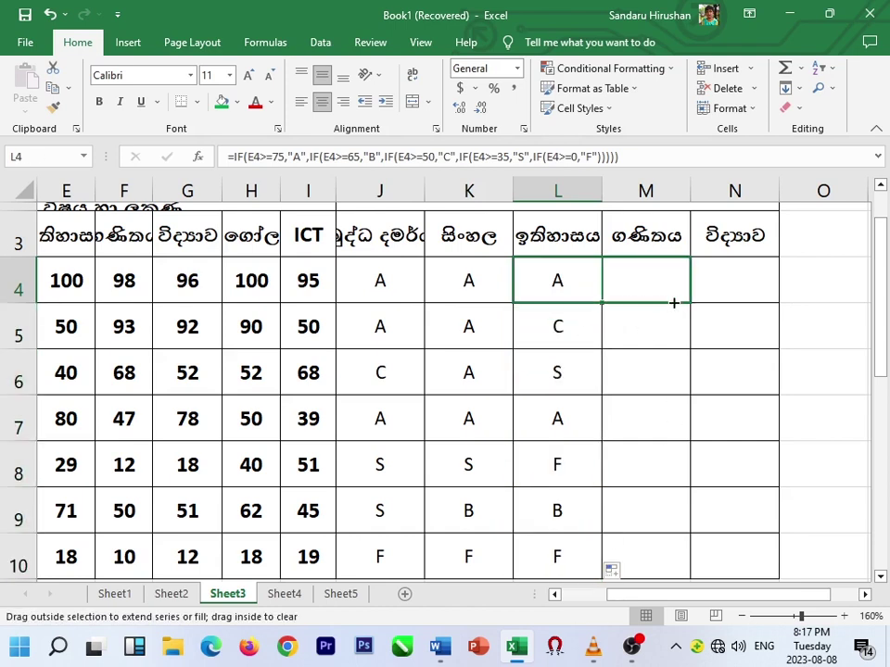
click(657, 290)
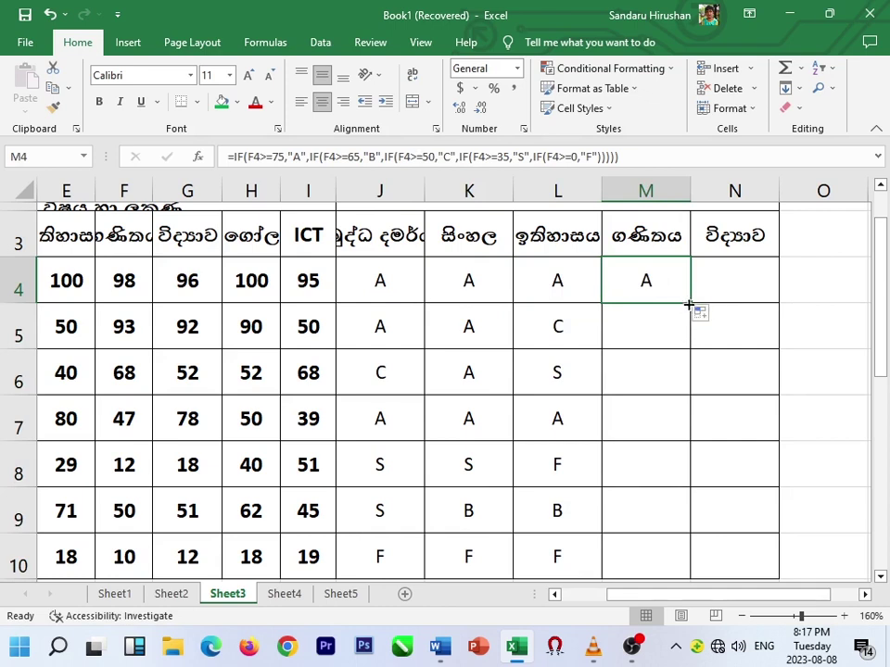
drag(691, 304, 679, 565)
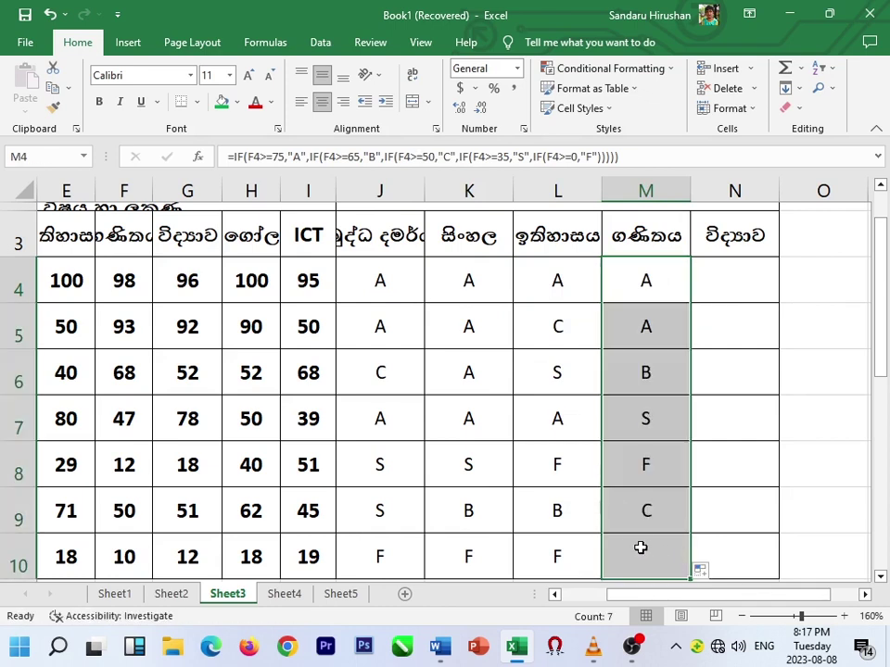
click(649, 283)
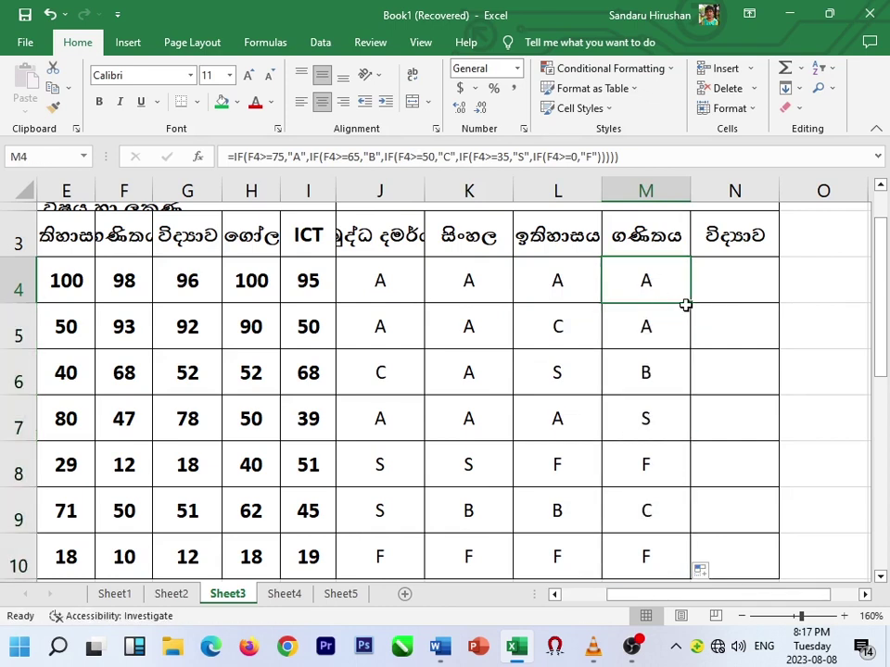
mouse_move(692, 304)
mouse_down()
mouse_move(754, 306)
mouse_move(751, 557)
mouse_up()
click(738, 307)
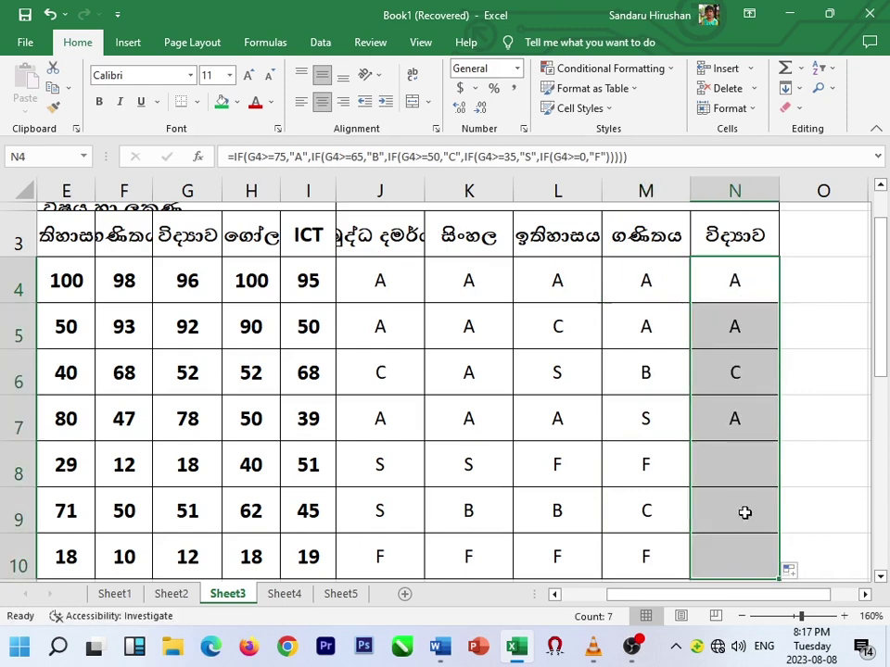
scroll(732, 495, down, 1)
scroll(733, 495, up, 1)
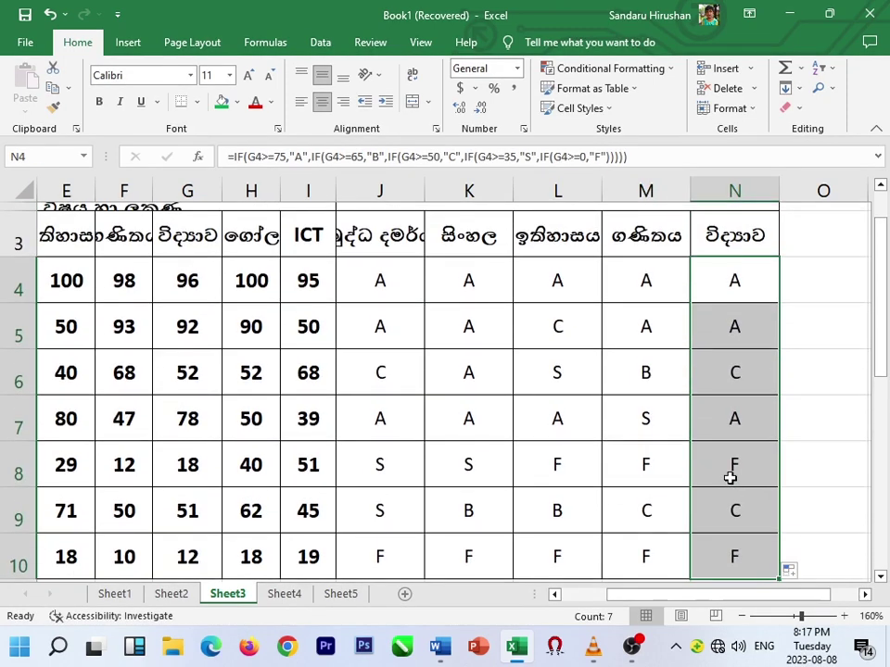
click(732, 295)
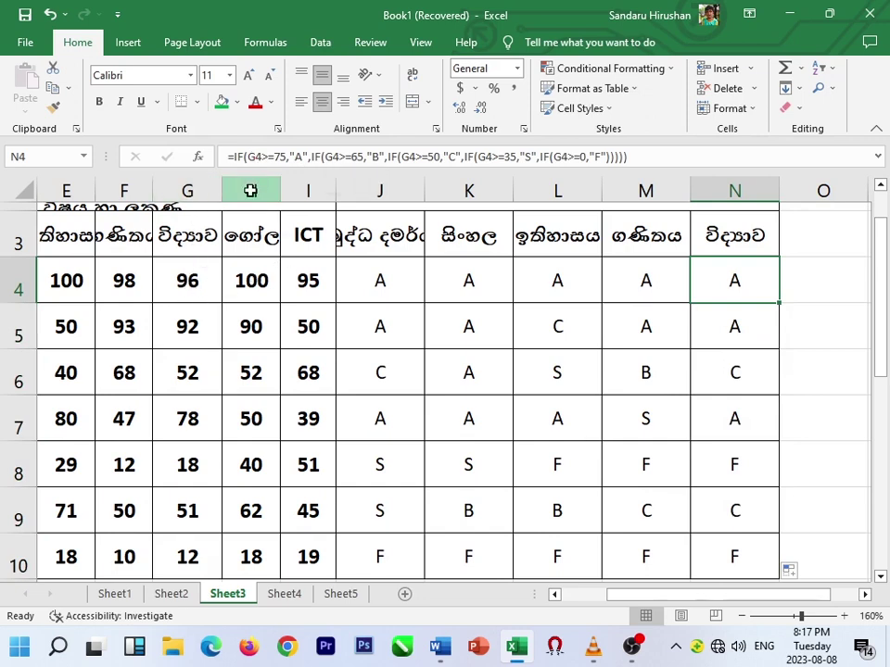
drag(250, 190, 304, 196)
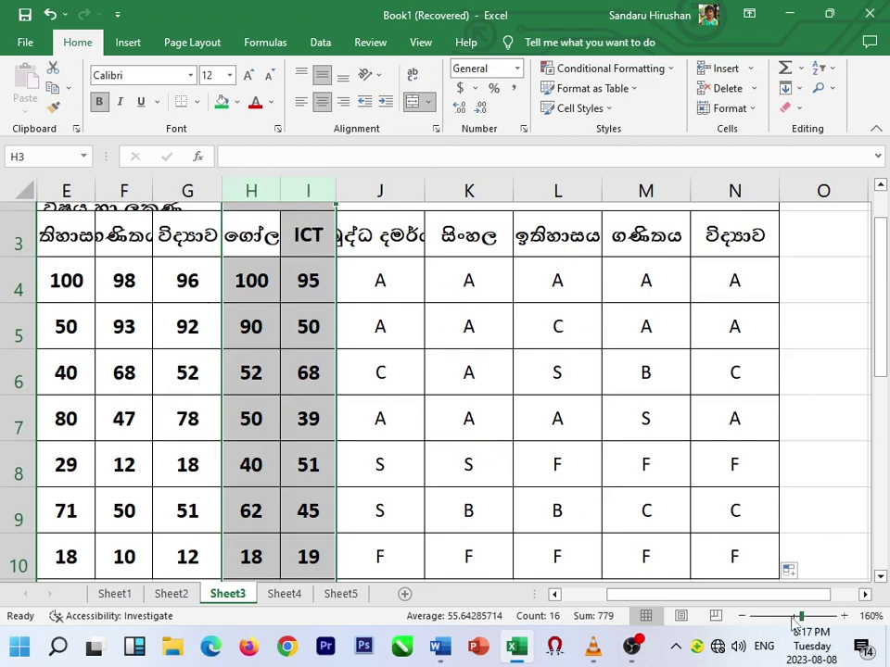
click(743, 616)
click(743, 616)
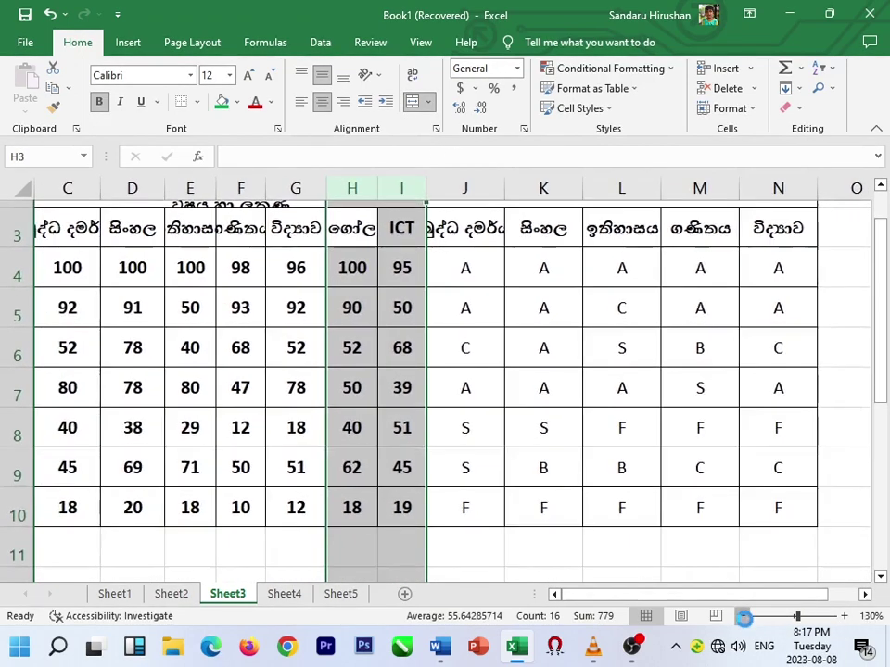
click(742, 616)
click(429, 389)
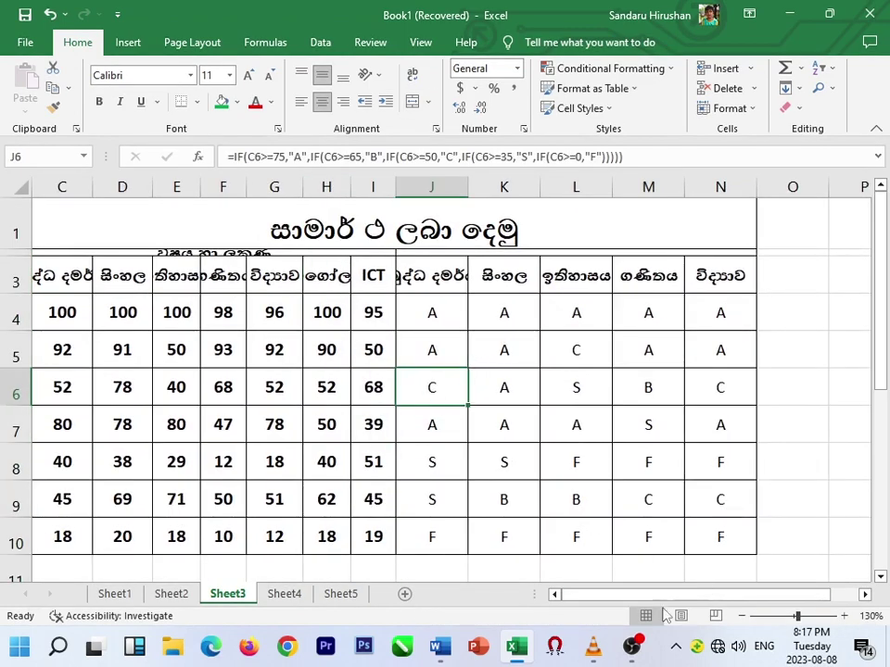
drag(695, 600, 691, 603)
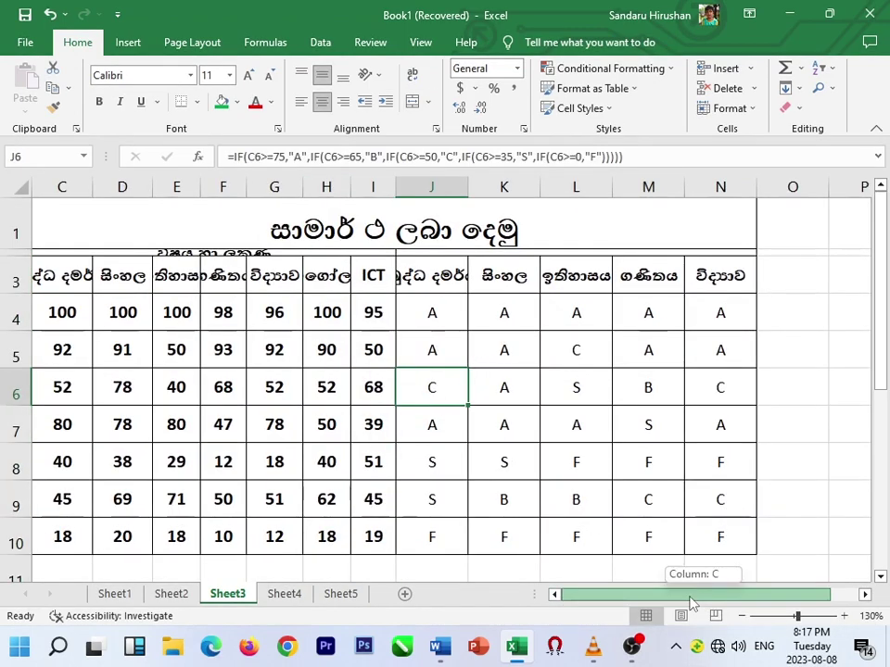
click(55, 308)
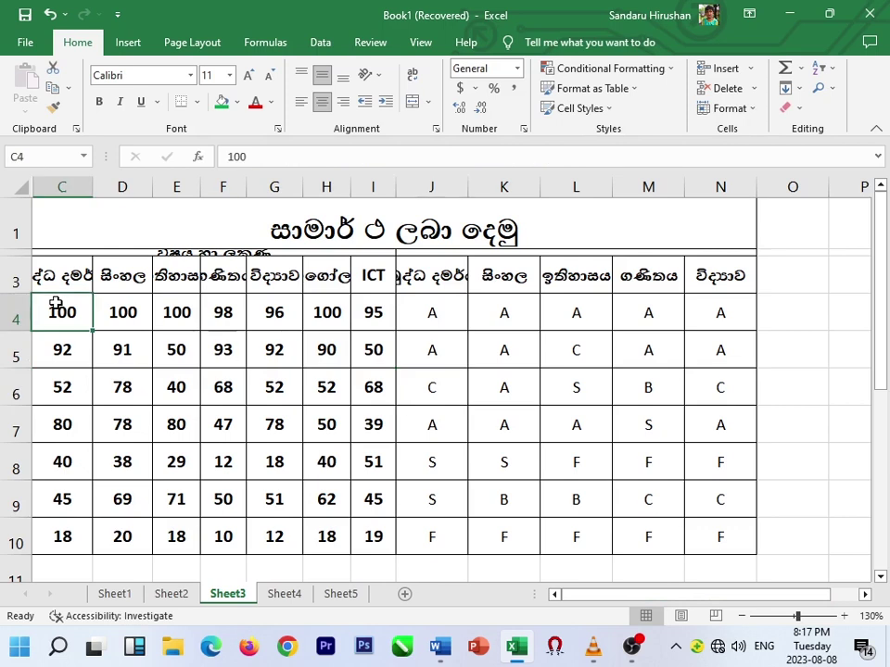
drag(84, 302, 317, 310)
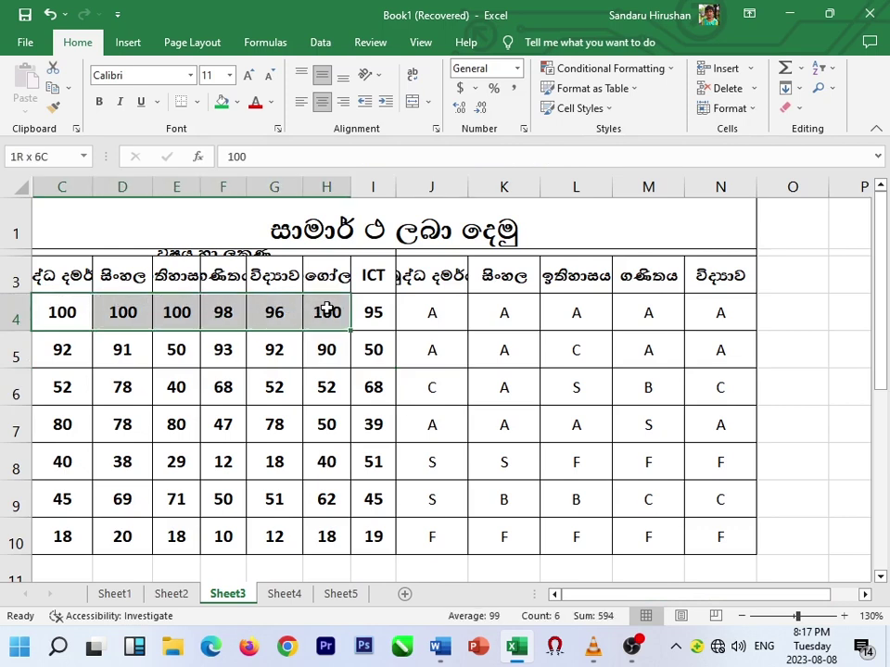
click(719, 312)
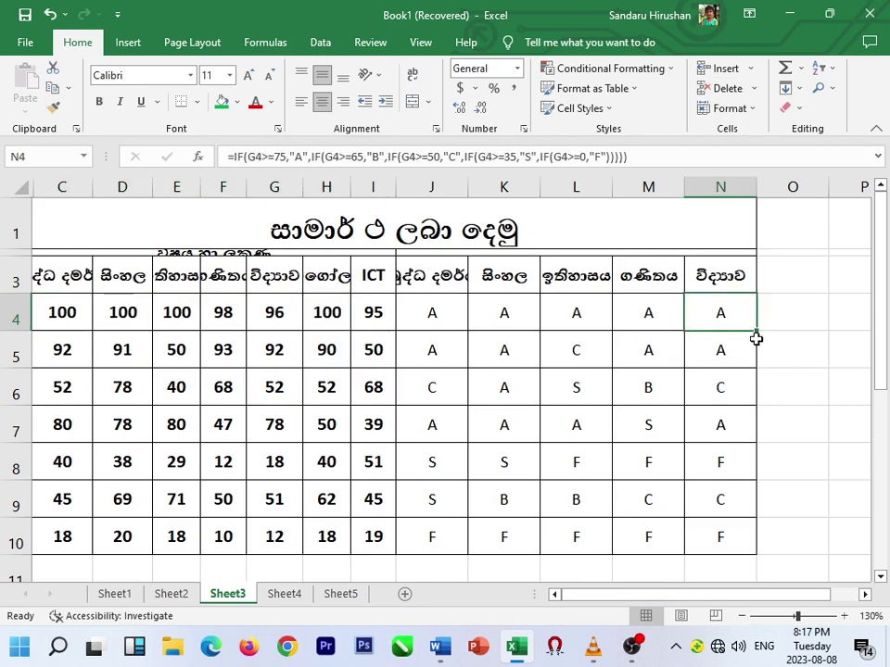
Extend the grade formula into column O and copy the H3:I3 subject headers into O3:P3.
mouse_move(758, 330)
mouse_down()
mouse_move(808, 334)
mouse_move(810, 536)
mouse_up()
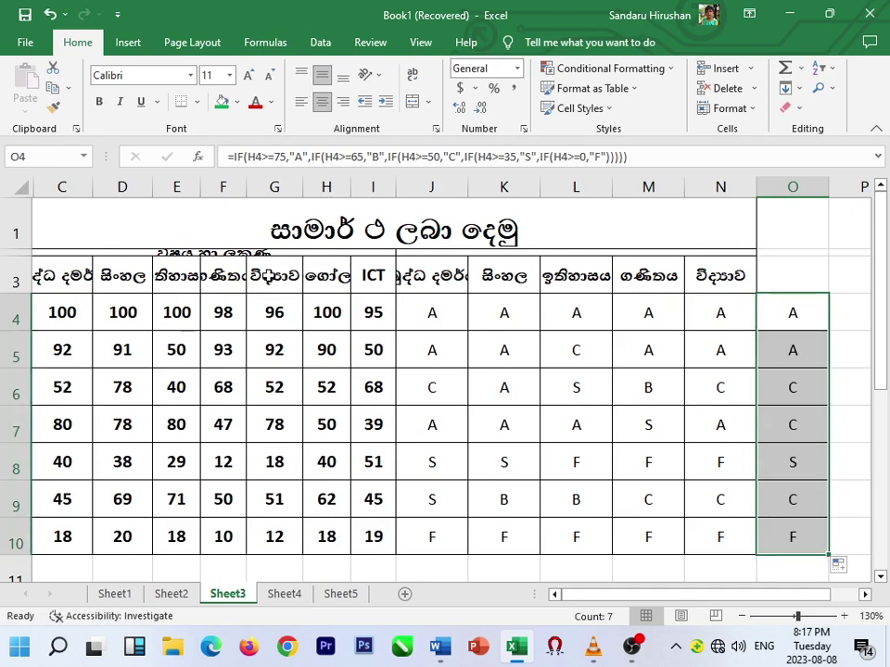
drag(275, 275, 371, 276)
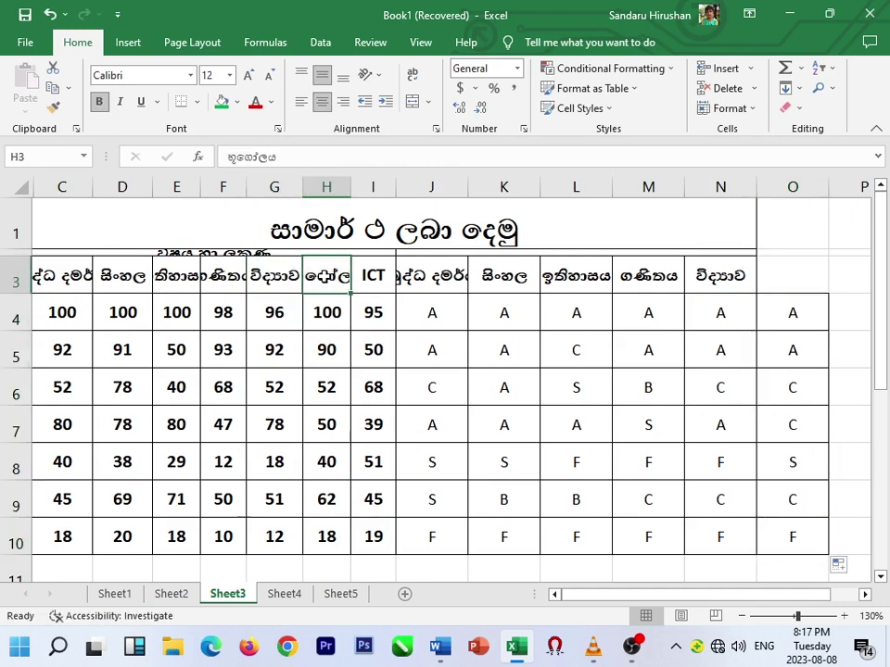
click(53, 88)
click(789, 274)
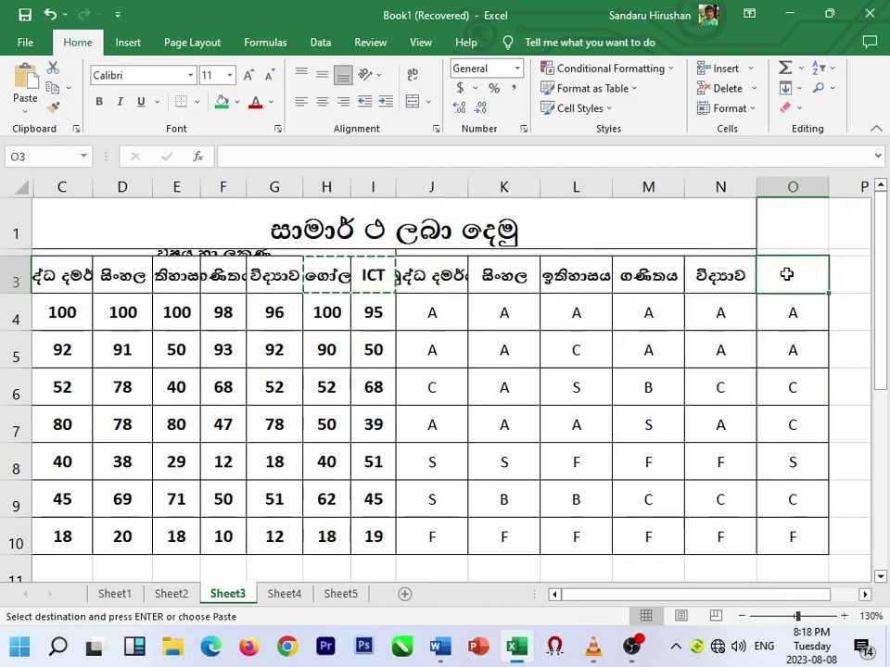
key(ctrl+v)
Fill the grade formula from O4 into P4 and down to P10 for the ICT grades.
click(864, 595)
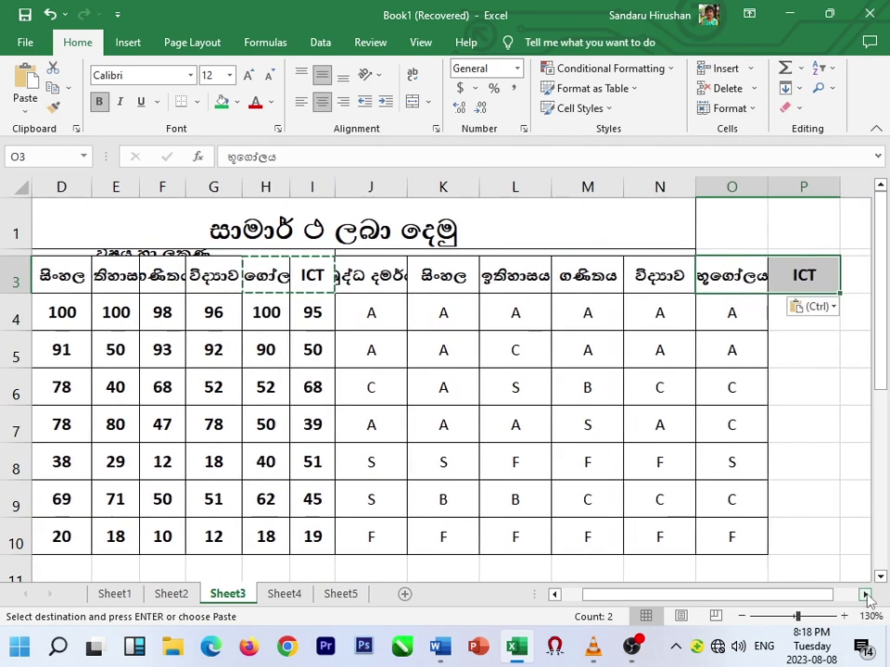
click(865, 595)
click(679, 317)
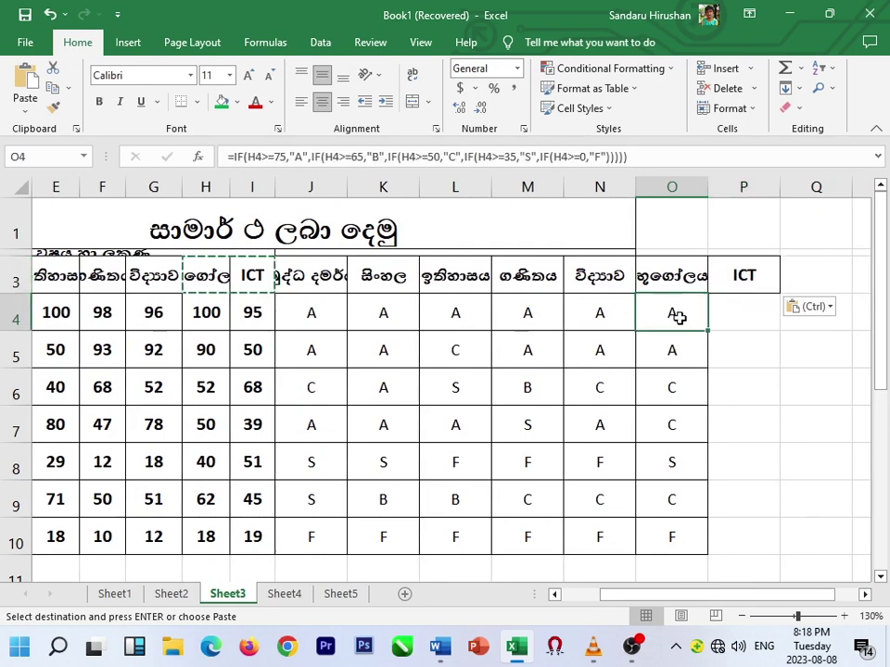
click(741, 352)
click(673, 314)
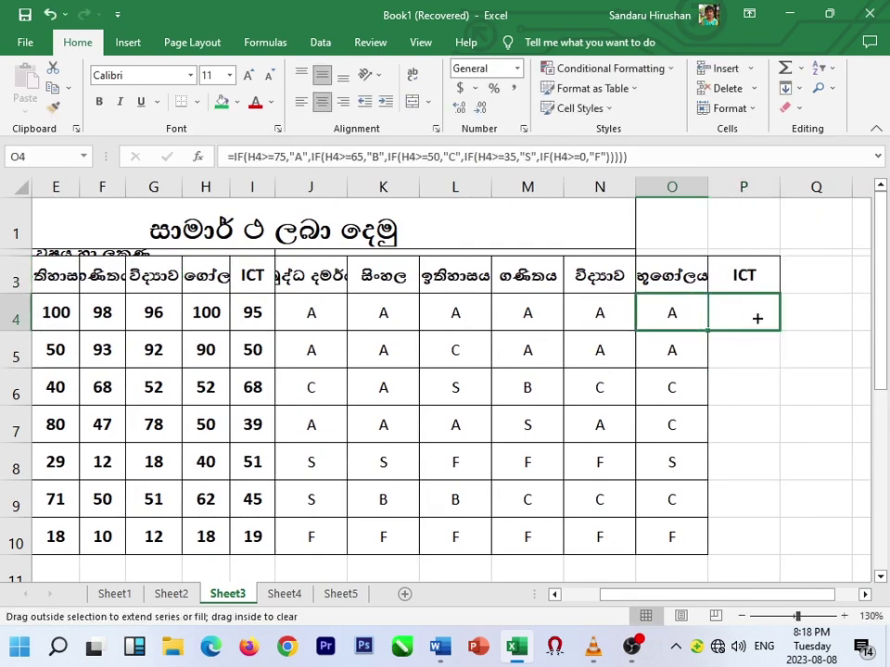
mouse_move(707, 331)
mouse_down()
mouse_move(757, 316)
mouse_move(774, 458)
mouse_move(777, 443)
mouse_move(770, 546)
mouse_up()
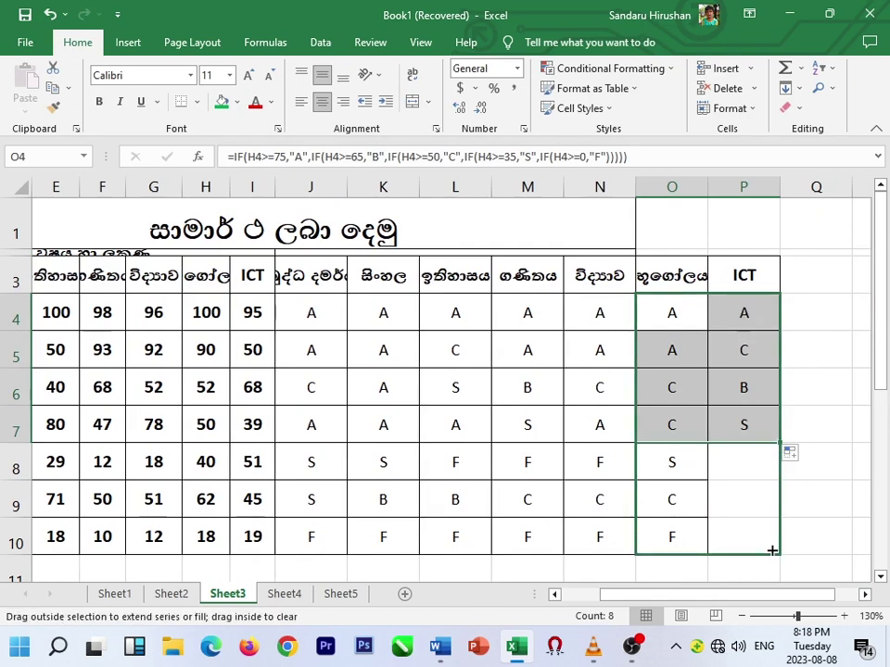
click(740, 500)
click(749, 537)
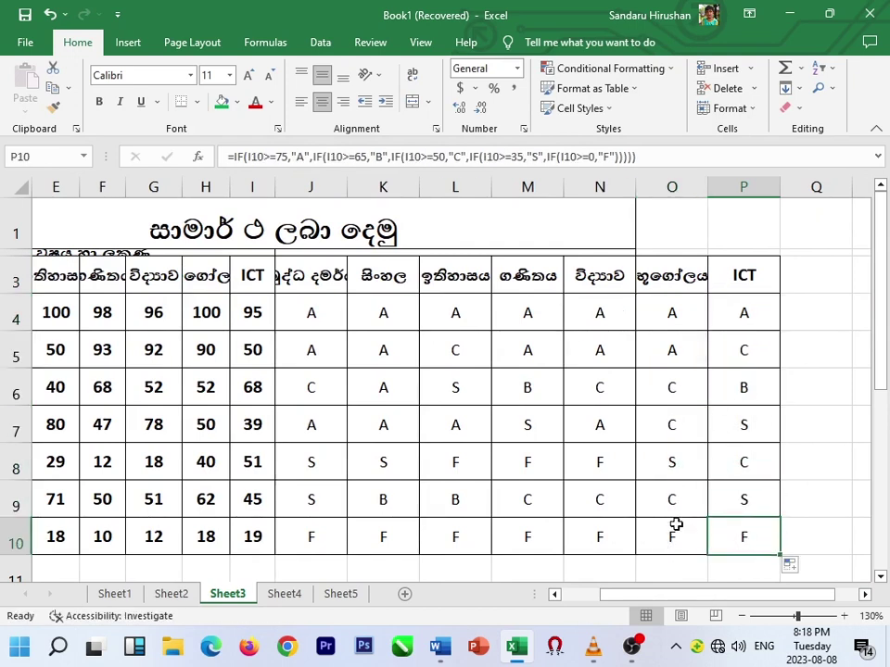
Zoom back in and narrow grade columns K, L, M, N, O and P.
click(558, 598)
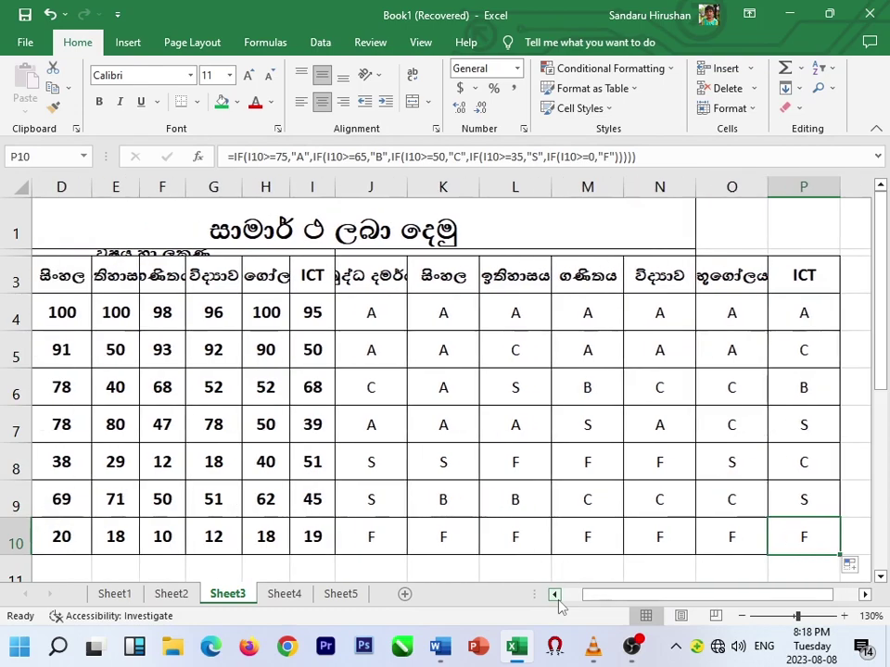
click(560, 596)
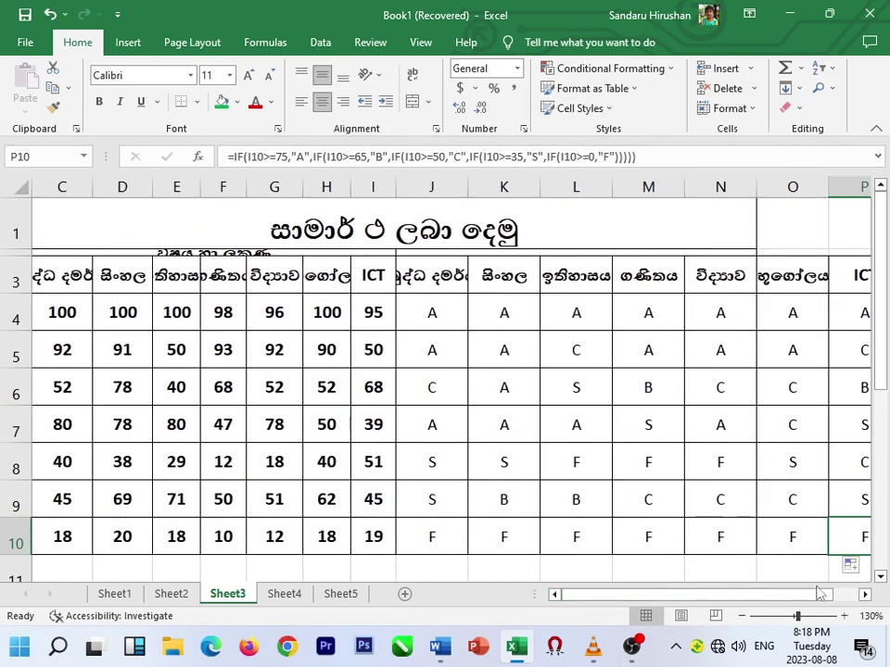
ctrl+scroll(519, 509, down, 3)
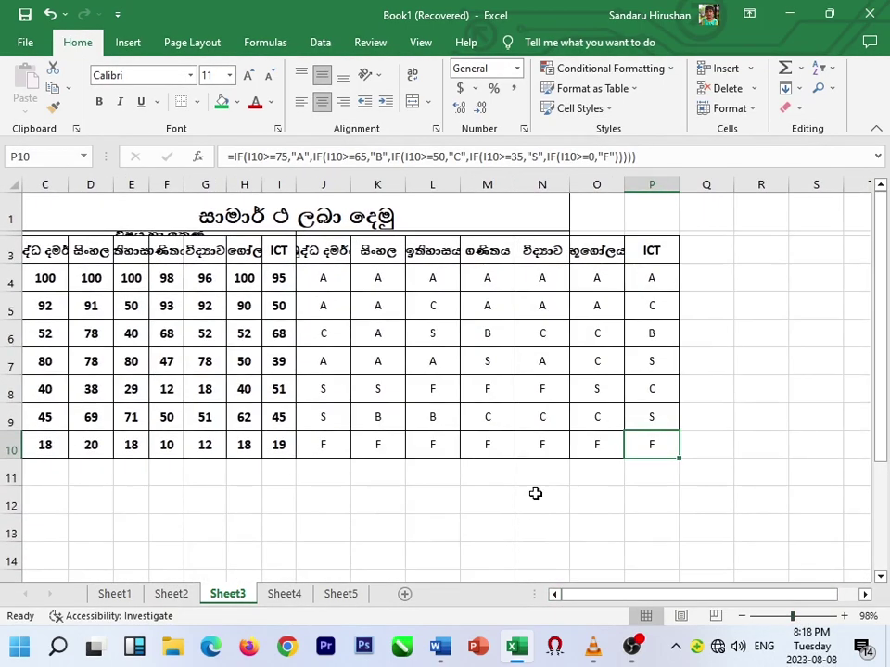
click(843, 616)
click(843, 616)
click(844, 617)
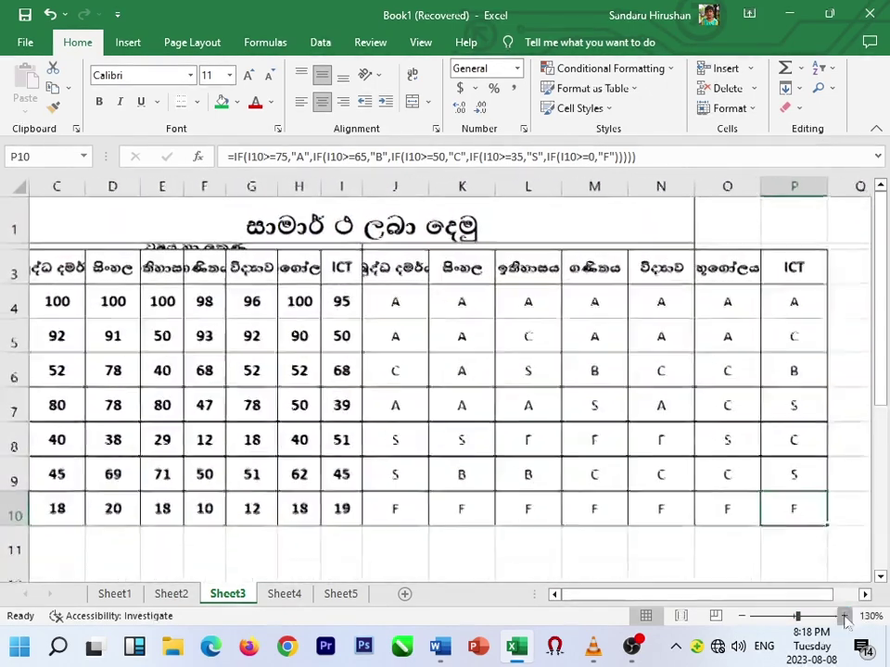
click(843, 616)
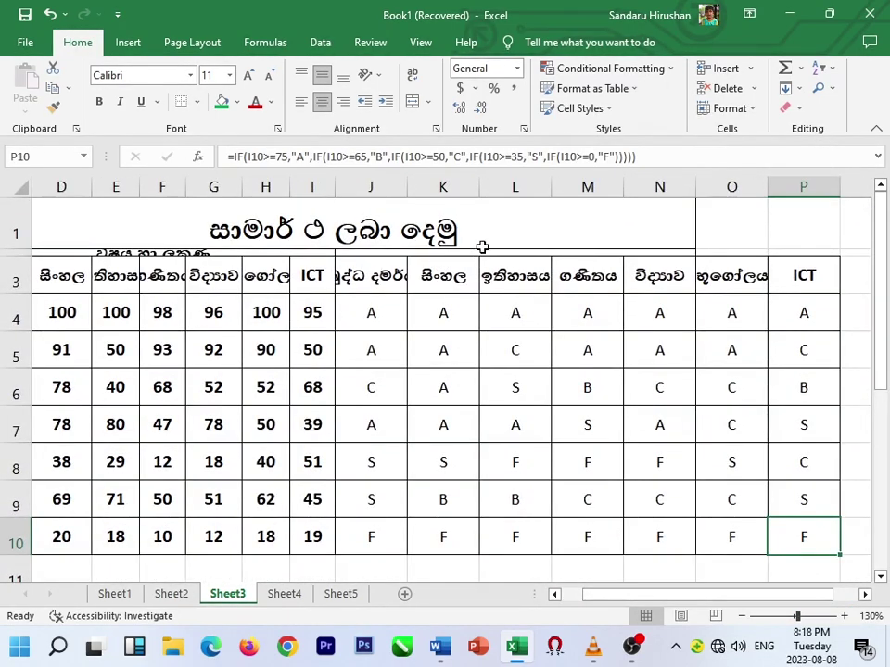
drag(481, 200, 463, 204)
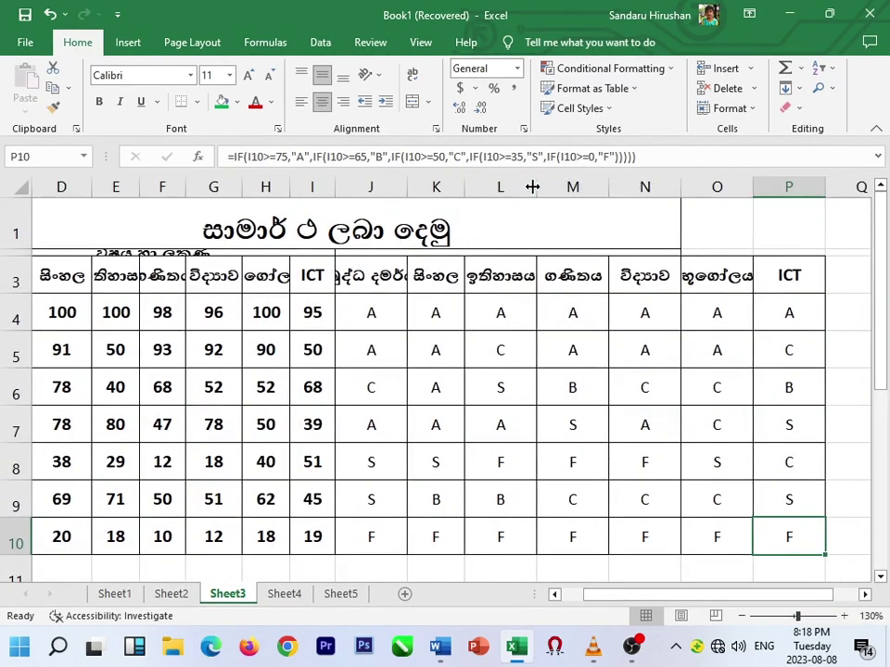
drag(535, 187, 515, 191)
drag(587, 188, 563, 190)
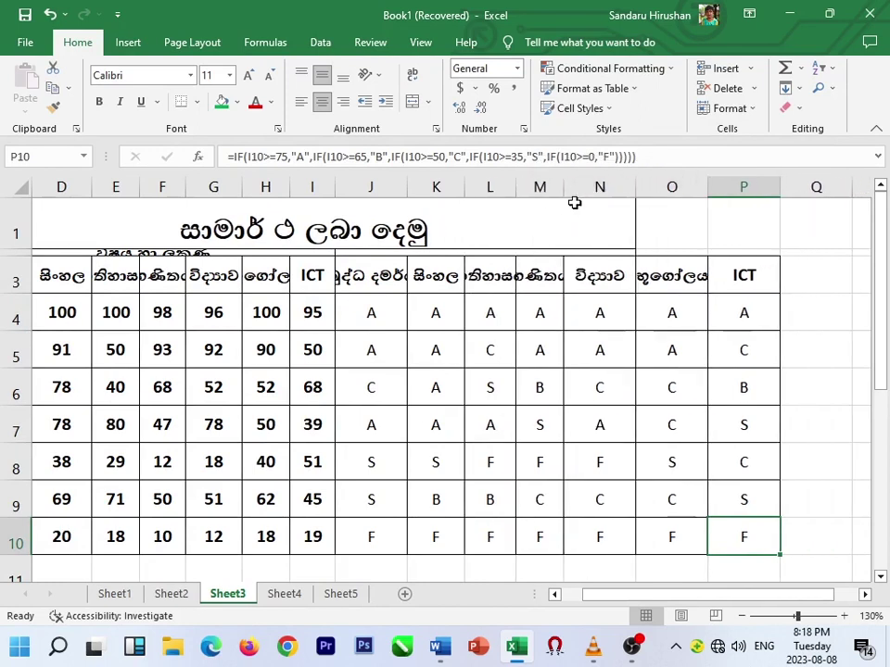
drag(636, 197, 620, 190)
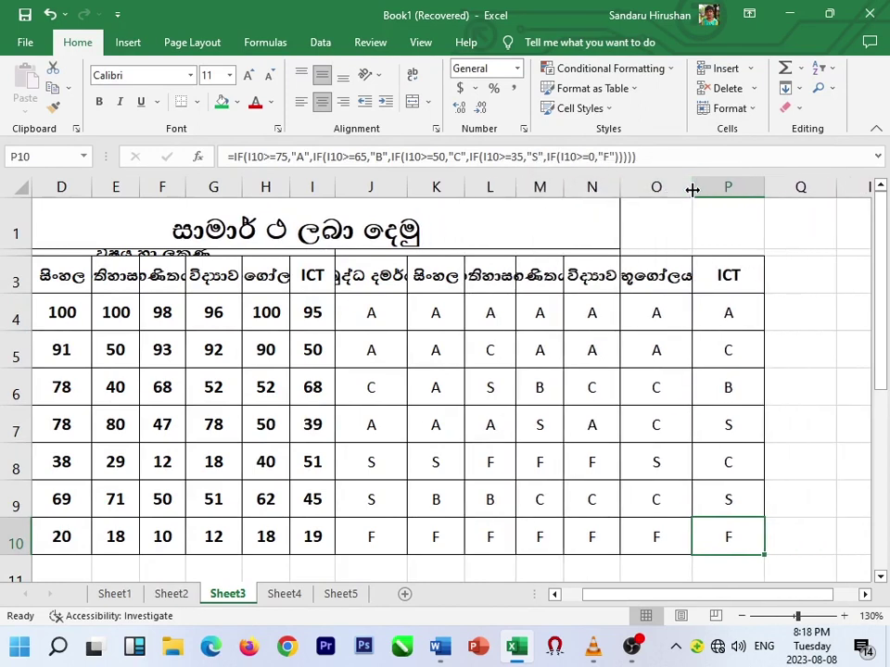
drag(691, 191, 678, 190)
click(734, 205)
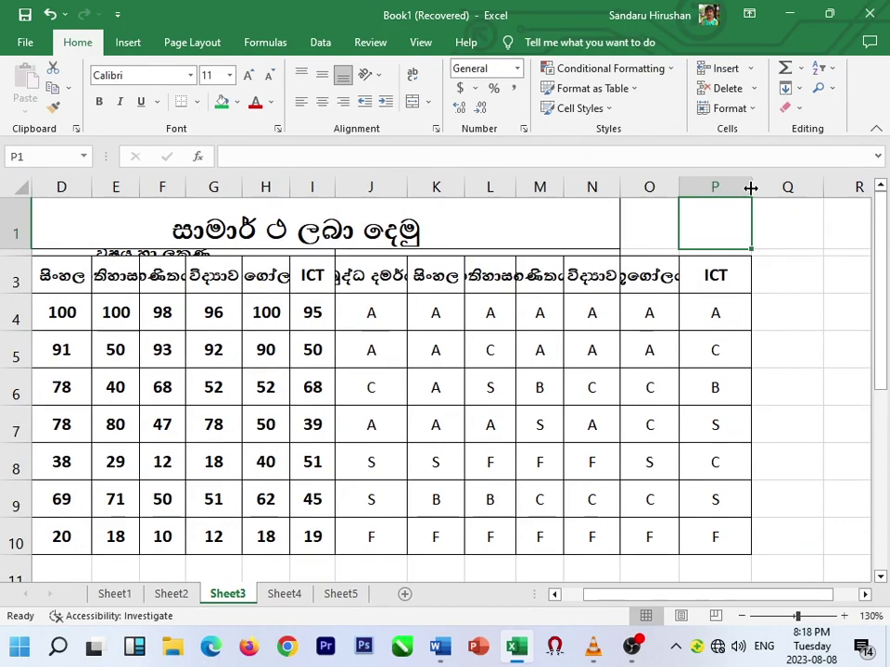
drag(751, 187, 730, 190)
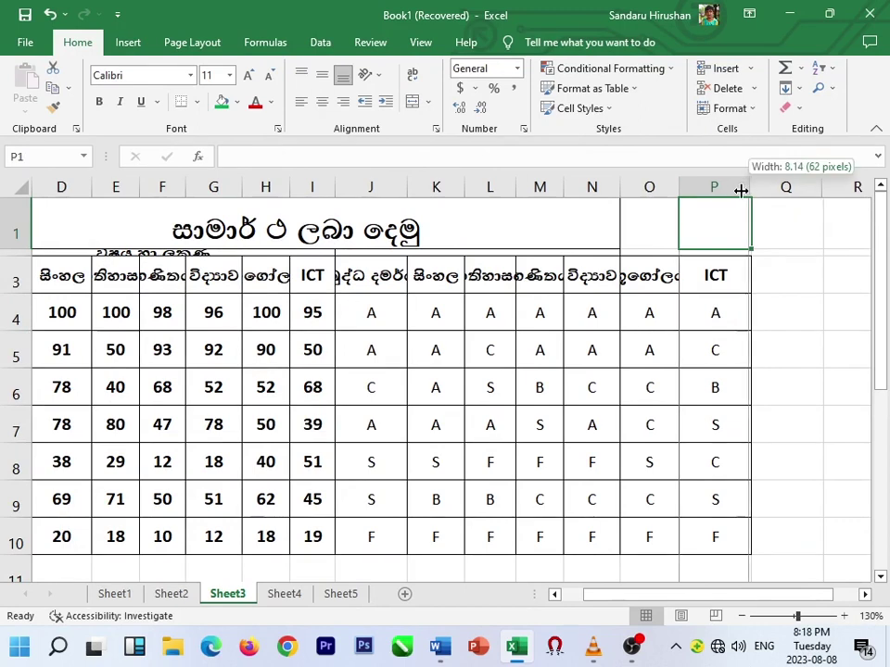
Narrow columns C, G and J slightly.
click(554, 594)
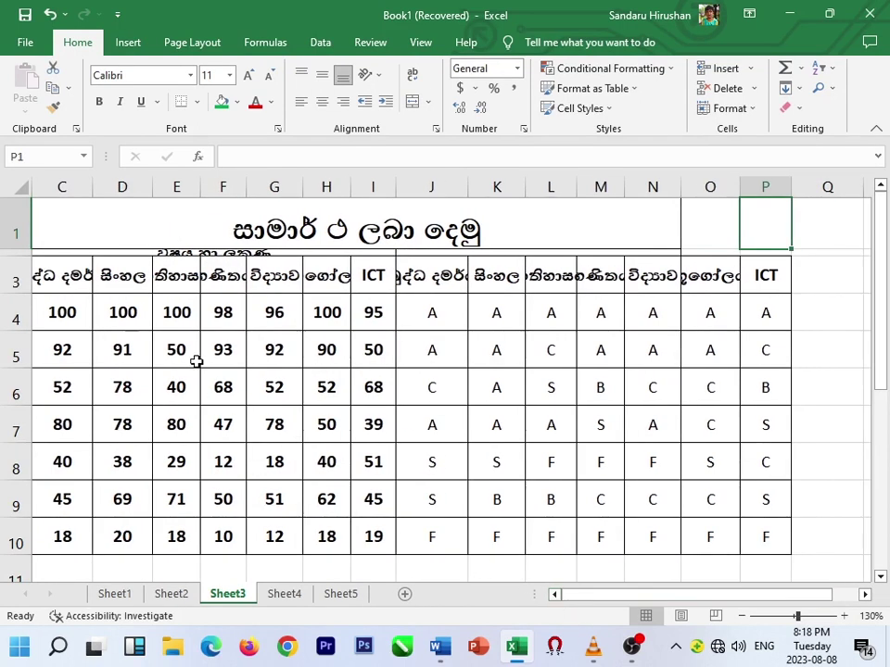
drag(92, 188, 88, 187)
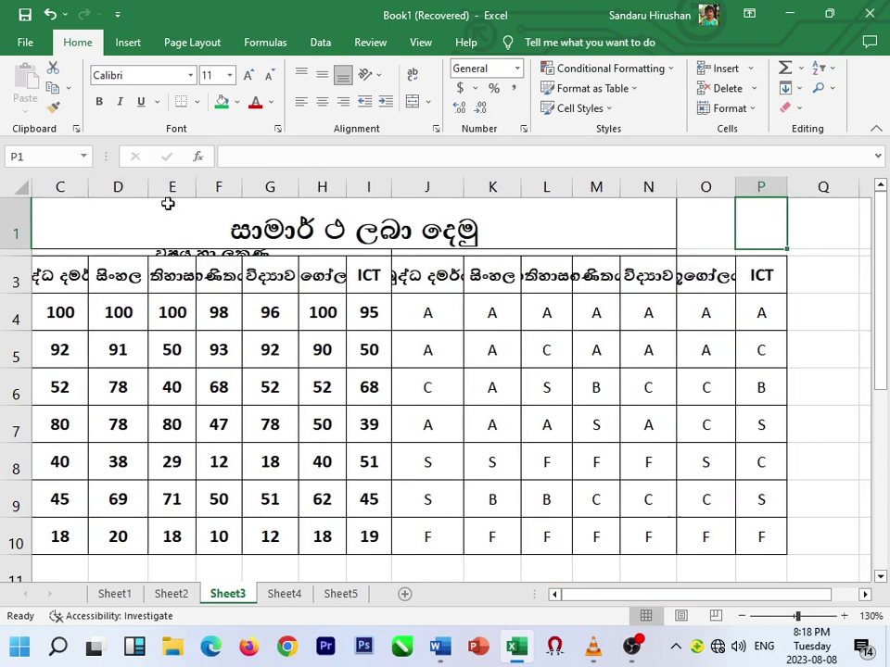
drag(297, 188, 292, 189)
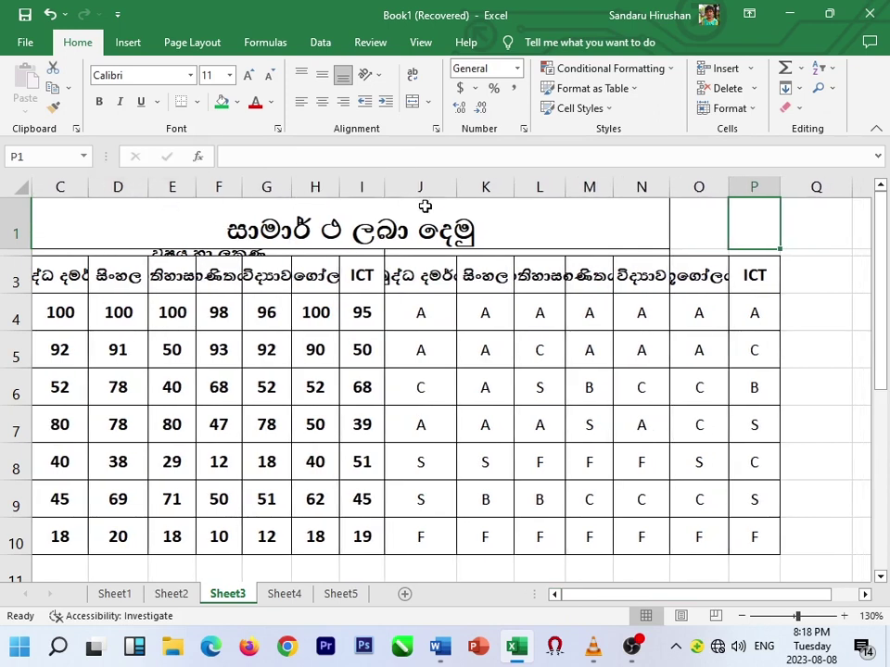
drag(456, 188, 448, 188)
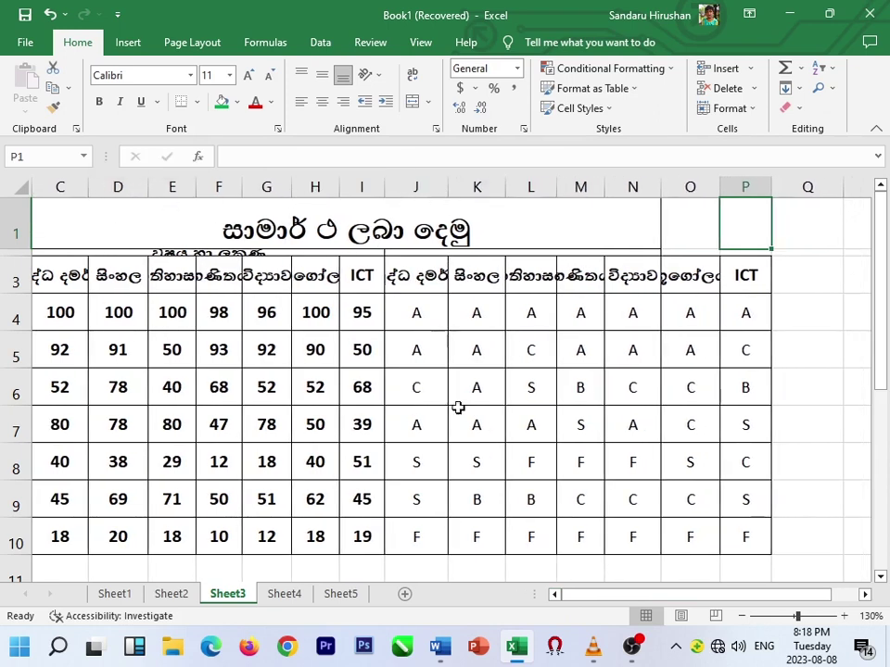
click(560, 602)
click(56, 310)
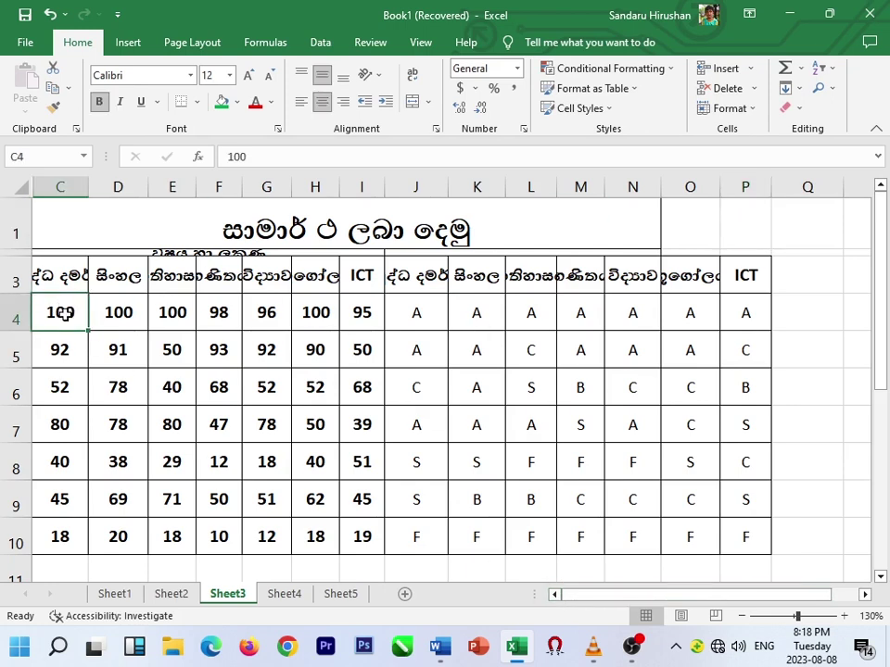
Fill the row 4 marks C4:I4 green and review the grade formulas across J4:P4.
drag(57, 311, 354, 306)
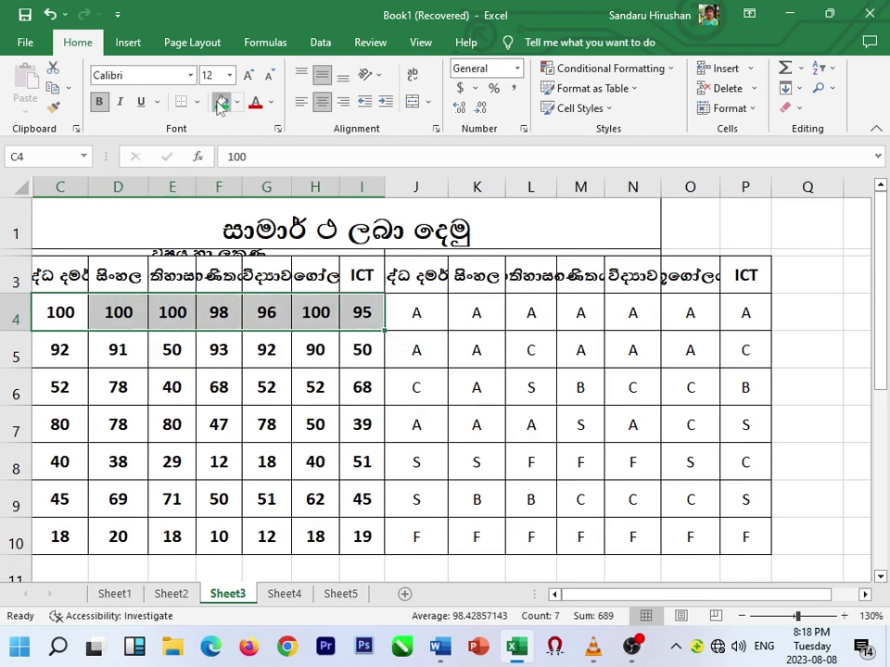
key(F4)
click(433, 320)
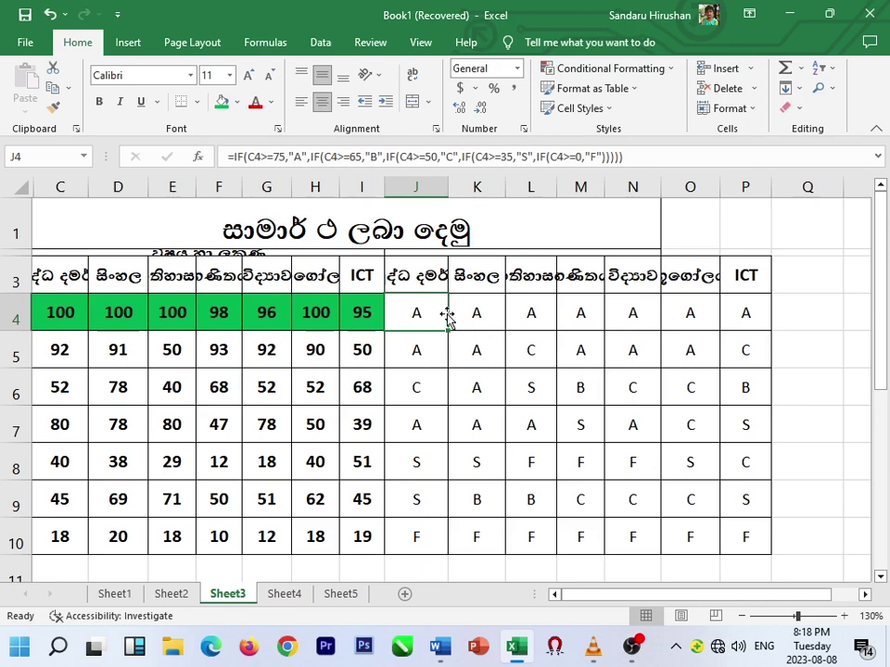
click(474, 313)
click(524, 313)
click(749, 315)
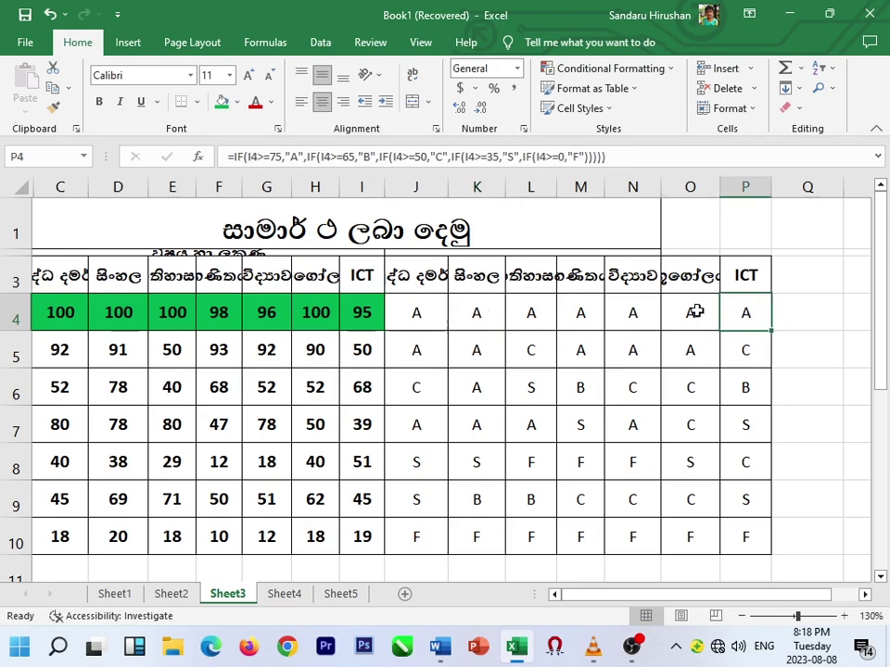
drag(749, 315, 556, 307)
Check the row 5 grades, then make E5's mark of 50 red text on a green fill.
click(59, 349)
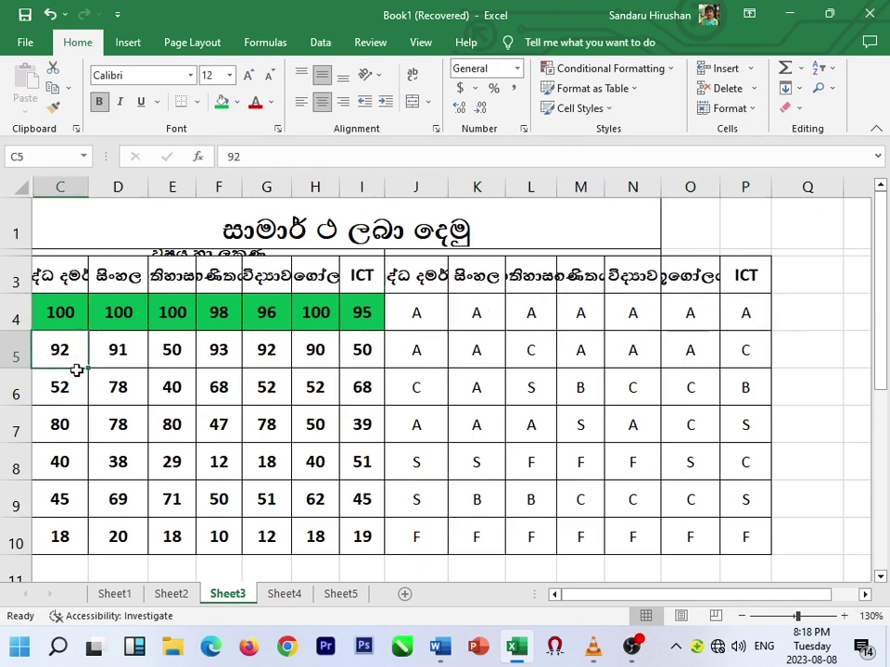
click(416, 349)
click(118, 351)
click(469, 349)
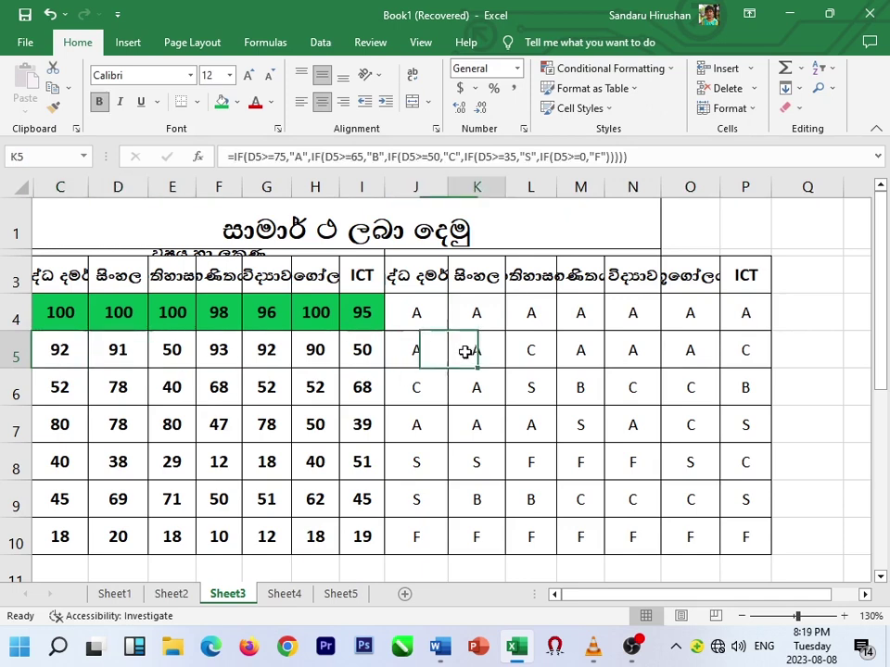
click(177, 361)
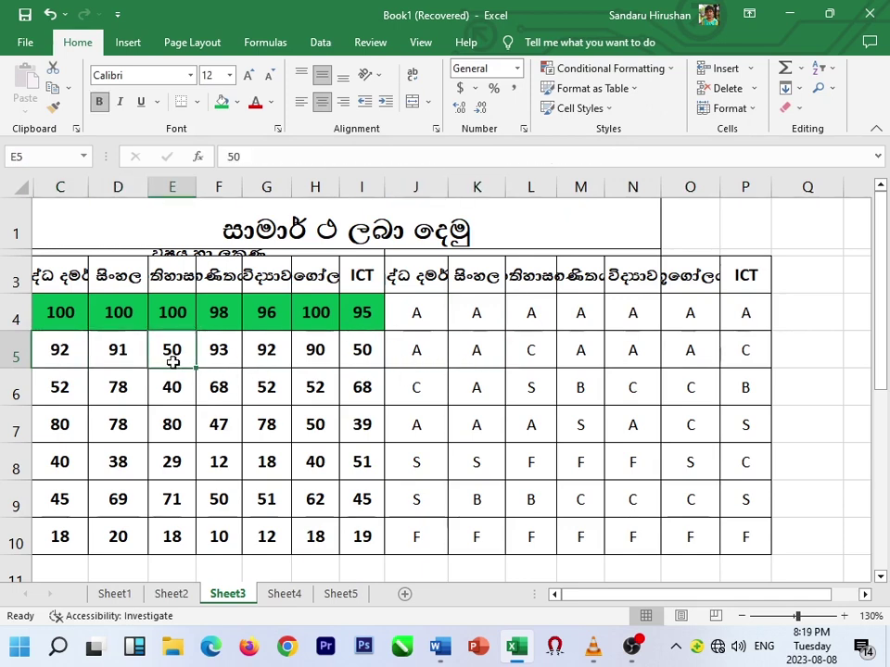
click(255, 102)
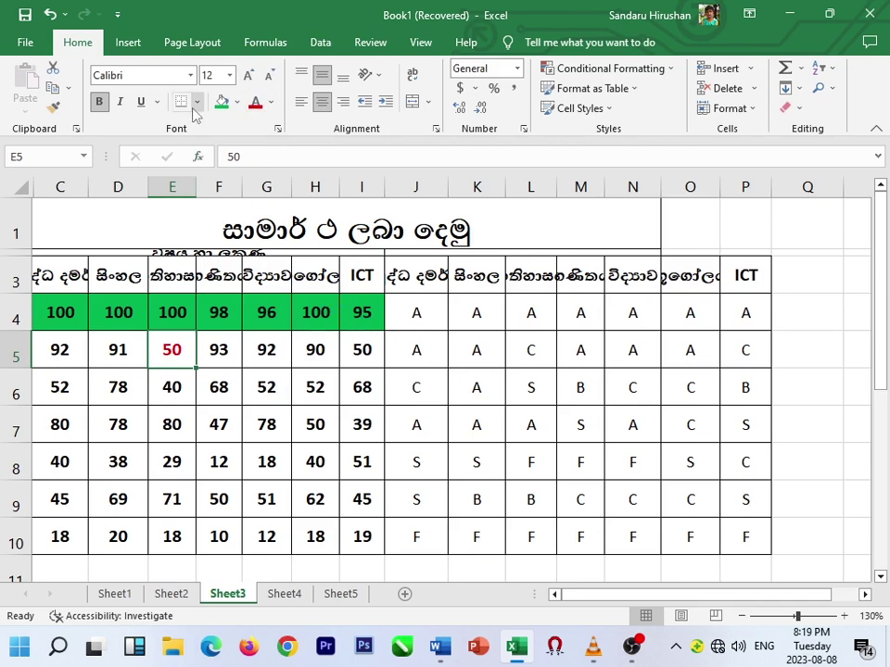
click(220, 102)
Fill L5, the ICT mark I5 and its grade P5 green.
click(530, 355)
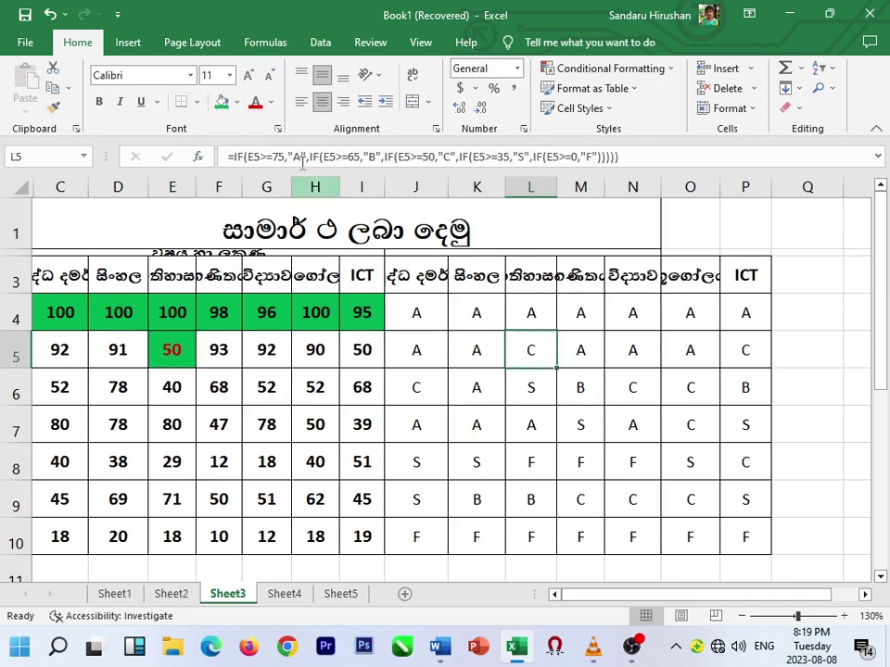
key(F4)
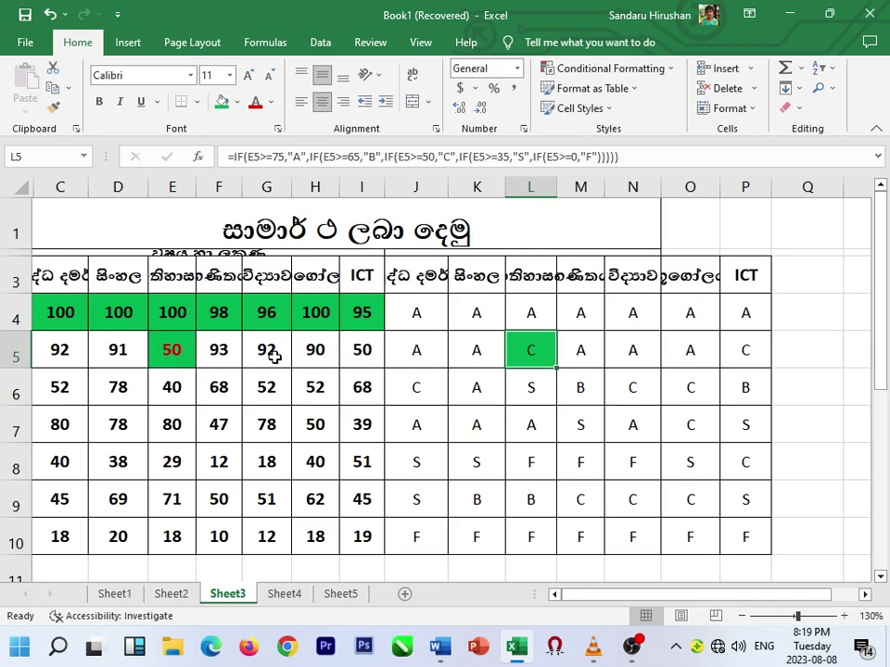
click(730, 358)
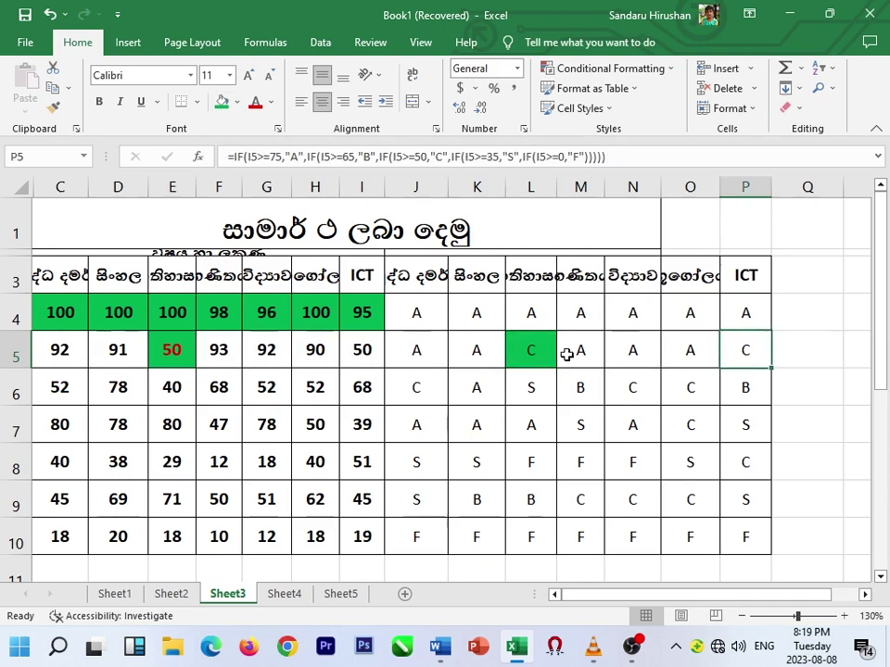
click(363, 351)
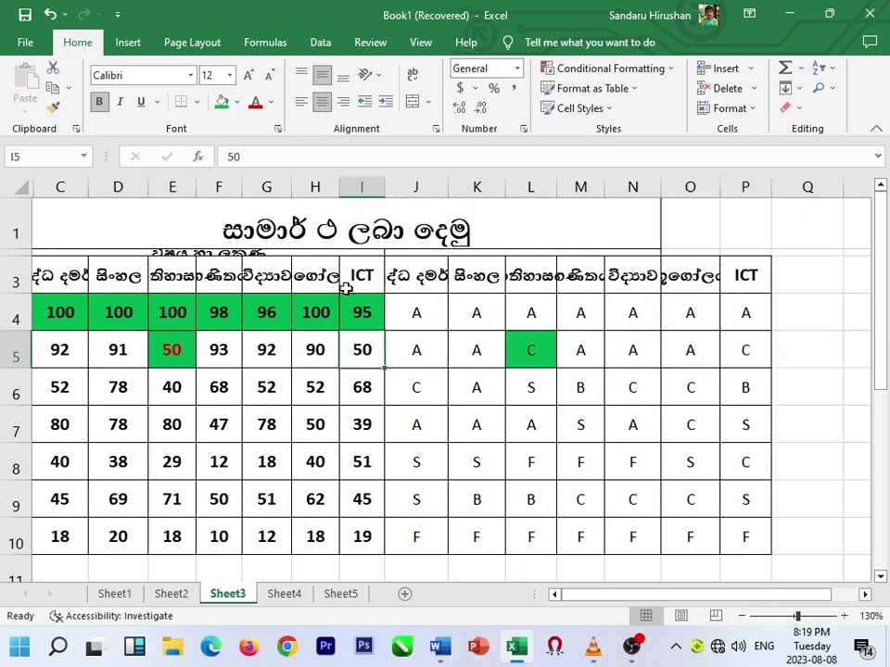
click(221, 102)
click(745, 350)
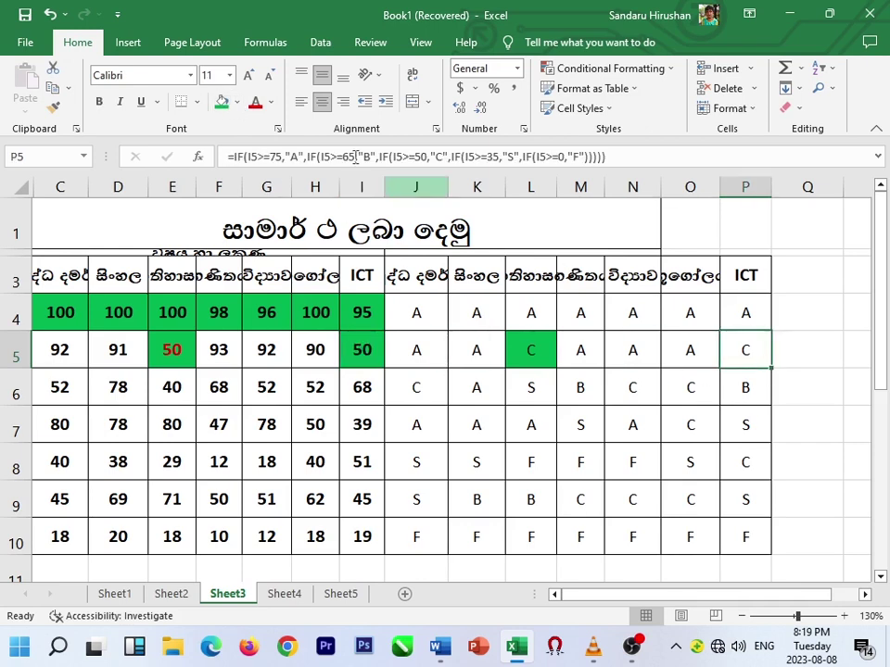
click(220, 102)
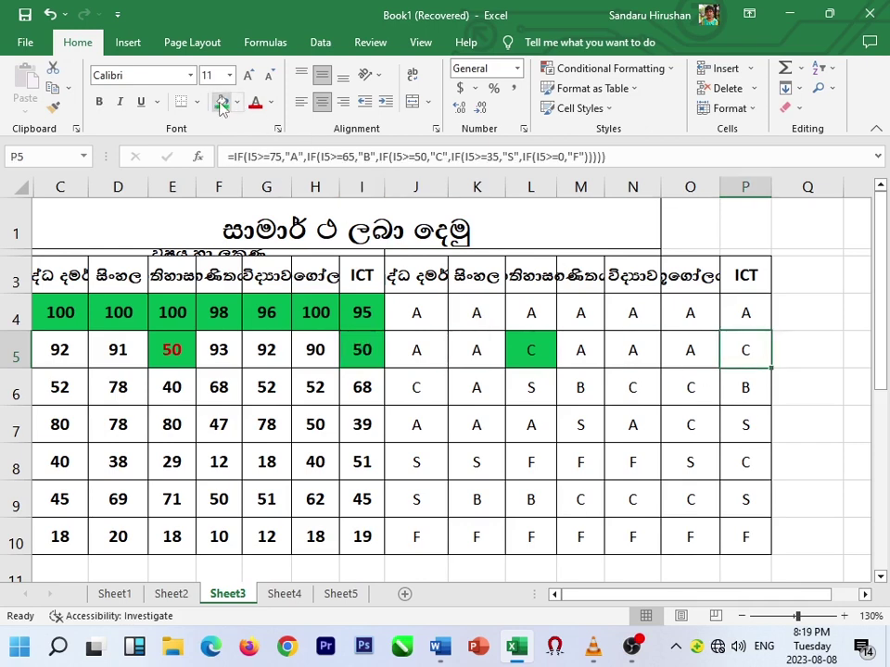
Fill the row 10 marks C10:I10 and the grade J10 red.
click(67, 534)
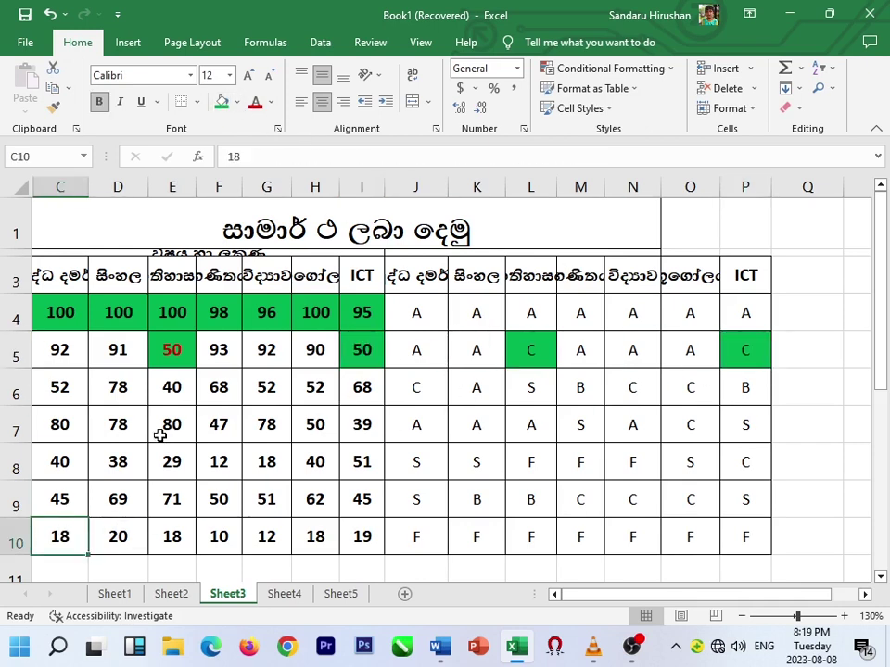
click(236, 102)
click(237, 239)
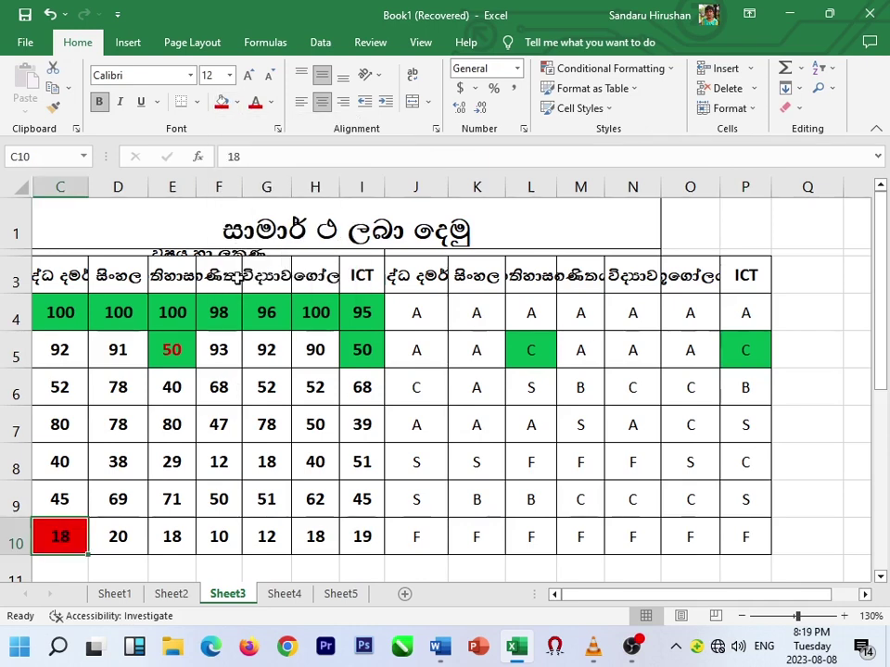
click(410, 537)
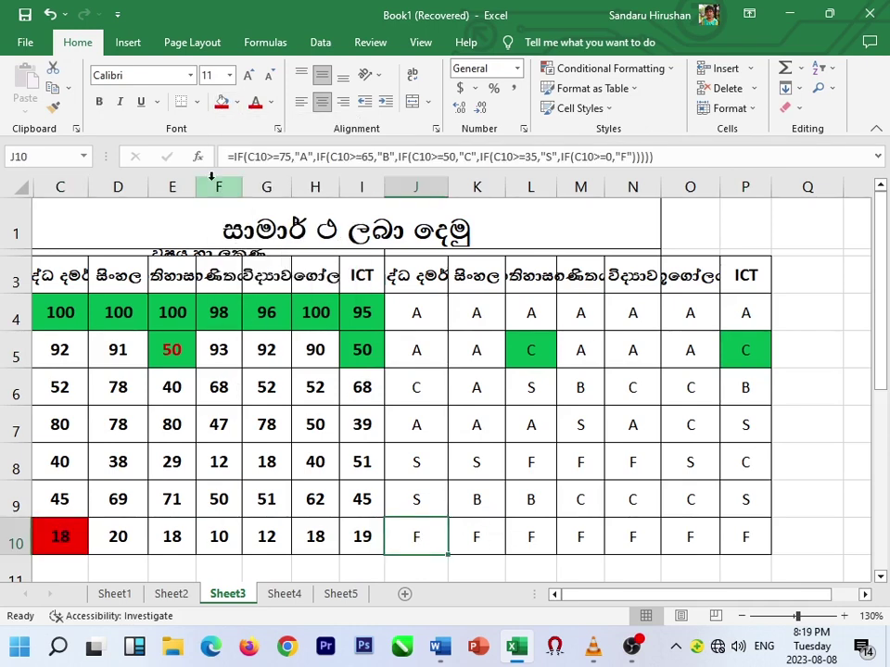
click(222, 103)
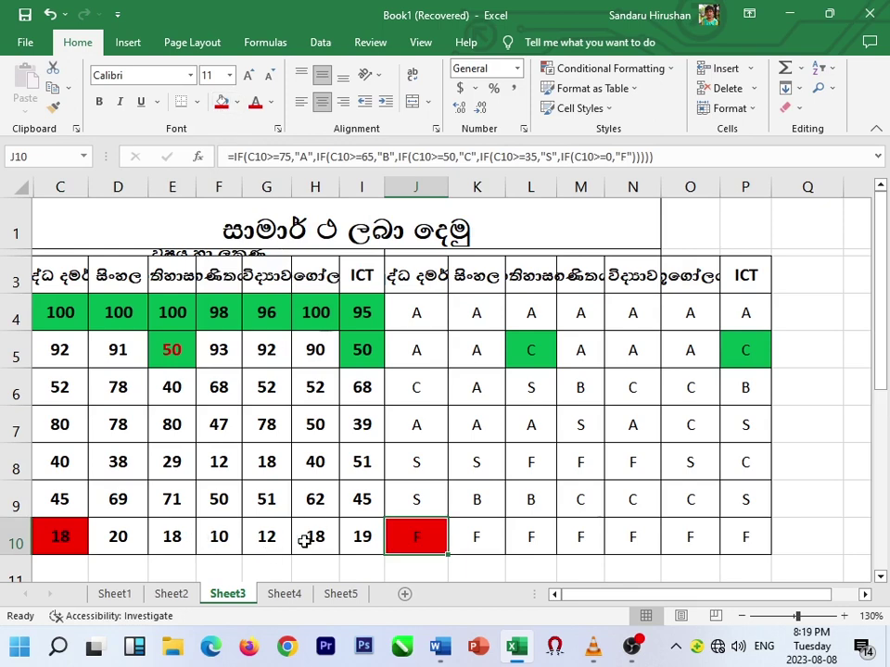
drag(111, 539, 358, 536)
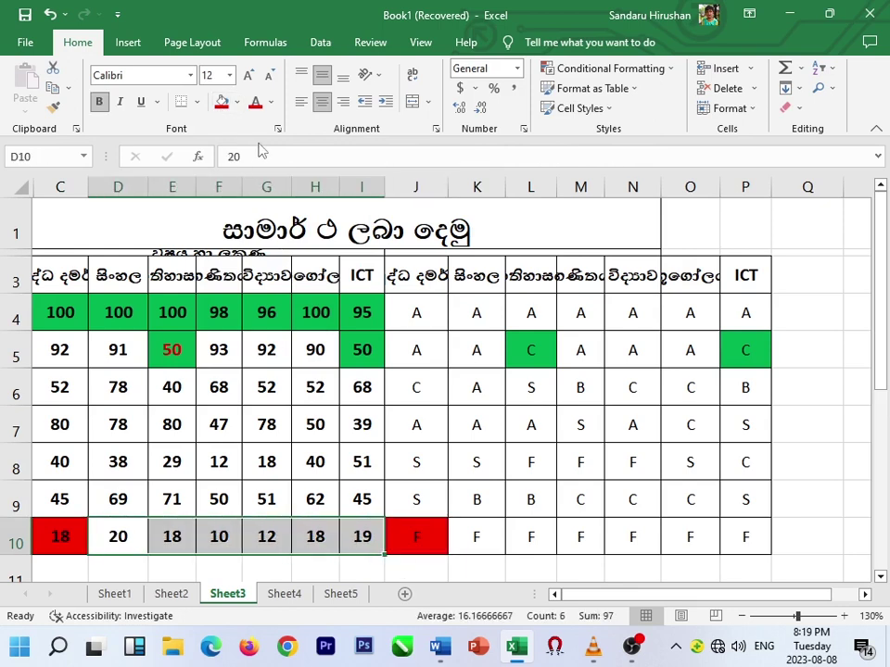
click(222, 102)
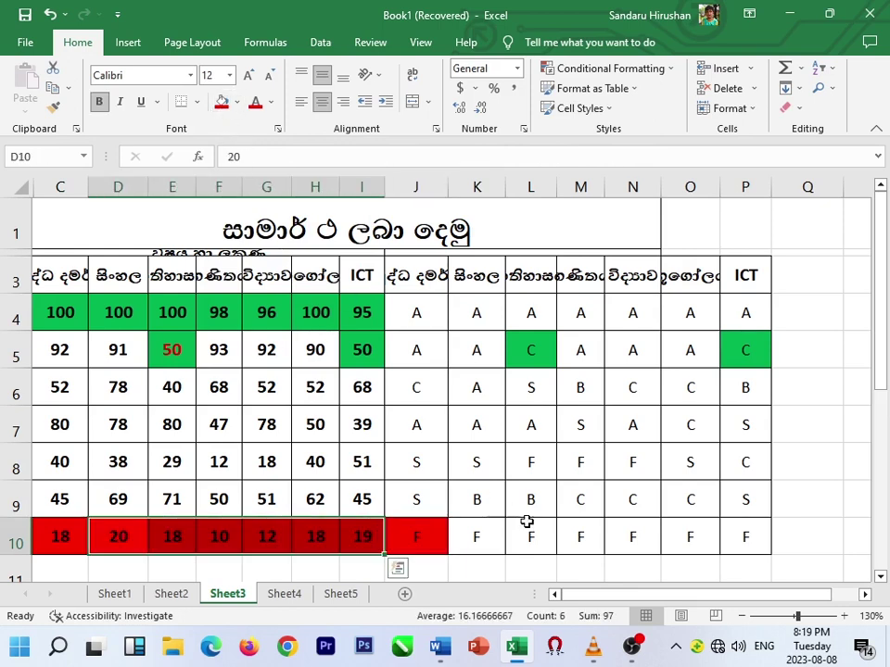
Try a red fill on grades K10:P10, then undo it.
drag(500, 535, 731, 535)
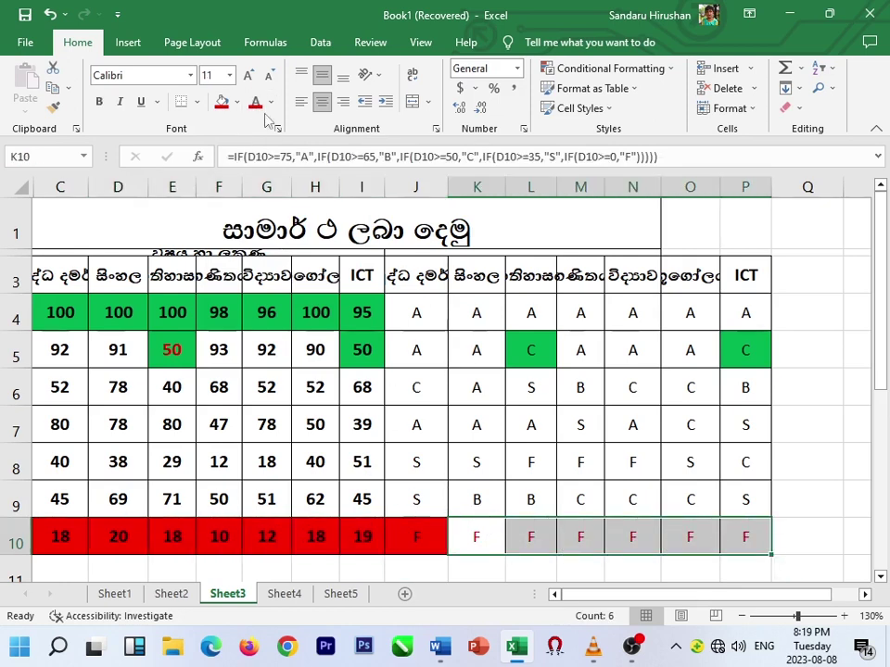
click(224, 104)
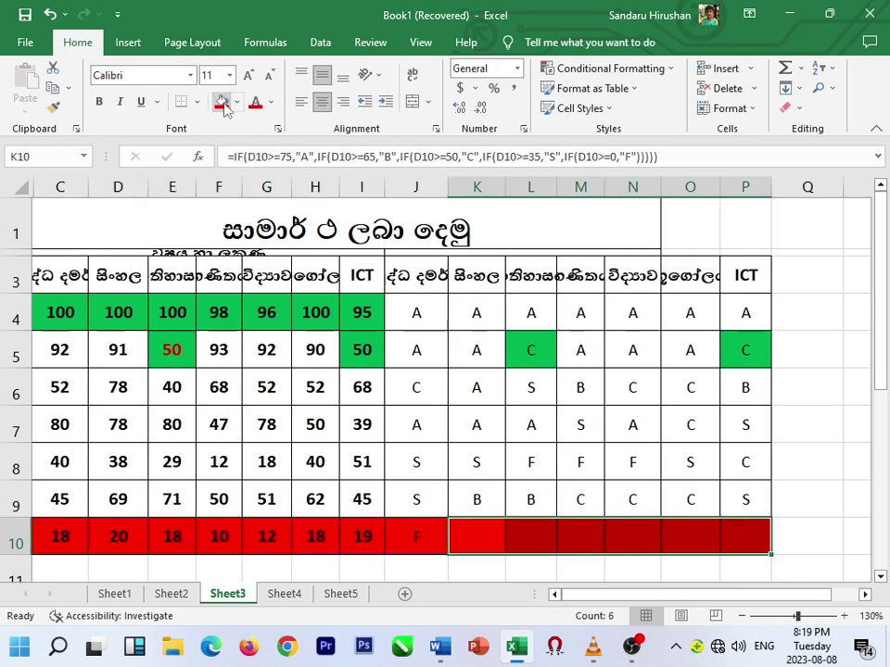
click(270, 103)
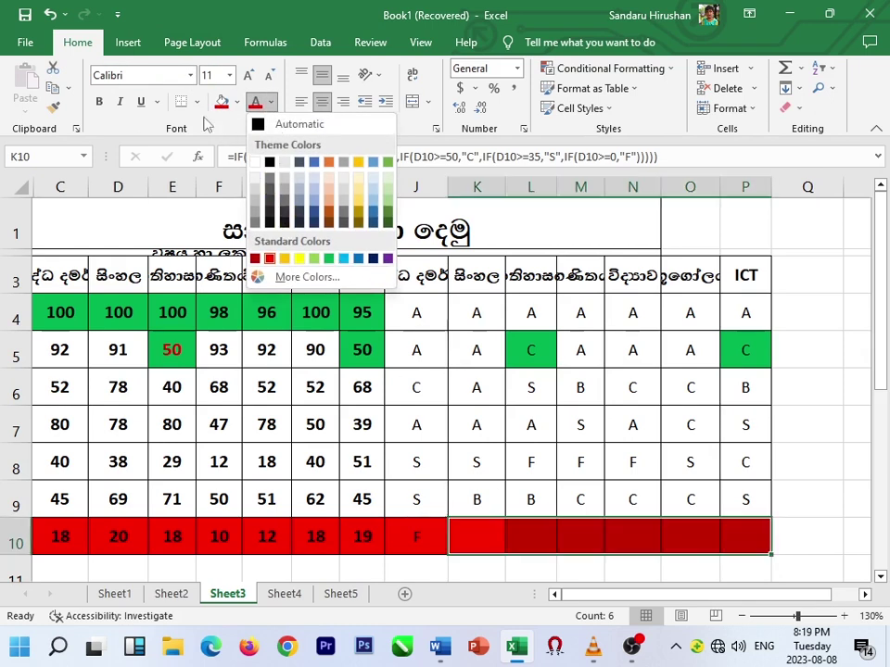
click(50, 14)
click(50, 14)
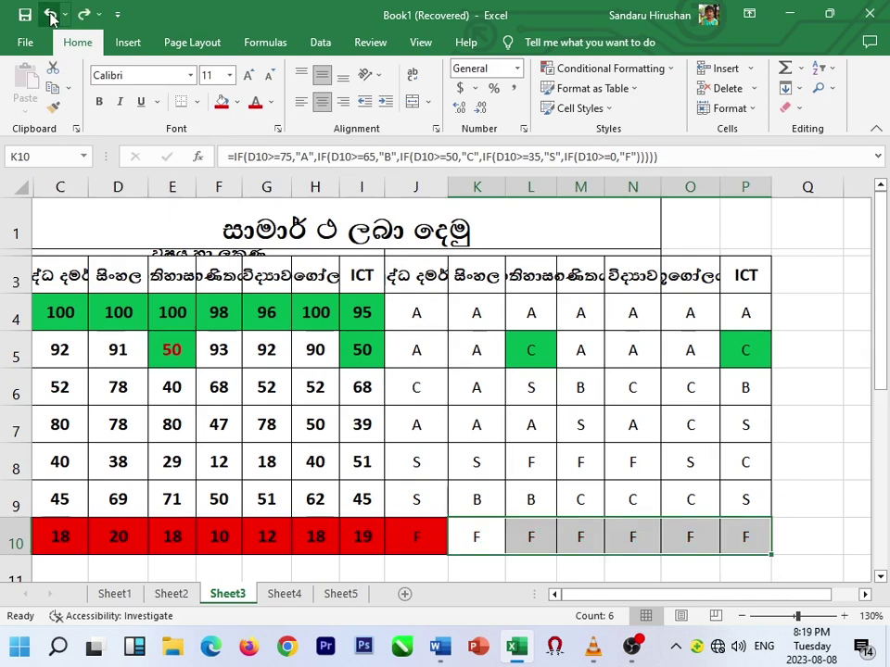
click(572, 548)
Change D10 to 95 and I10 to 80, checking grades K10 and P10.
click(541, 475)
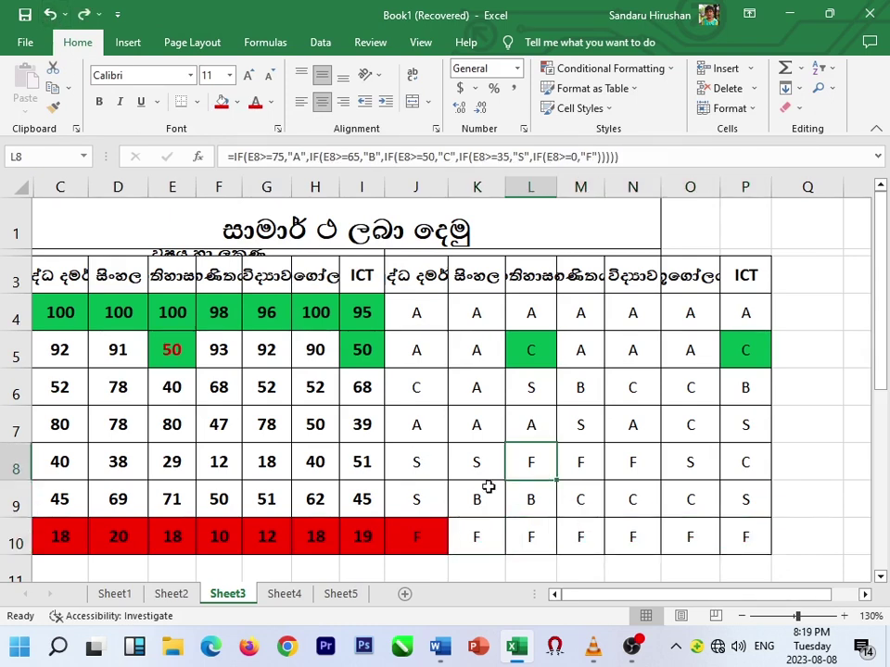
click(119, 537)
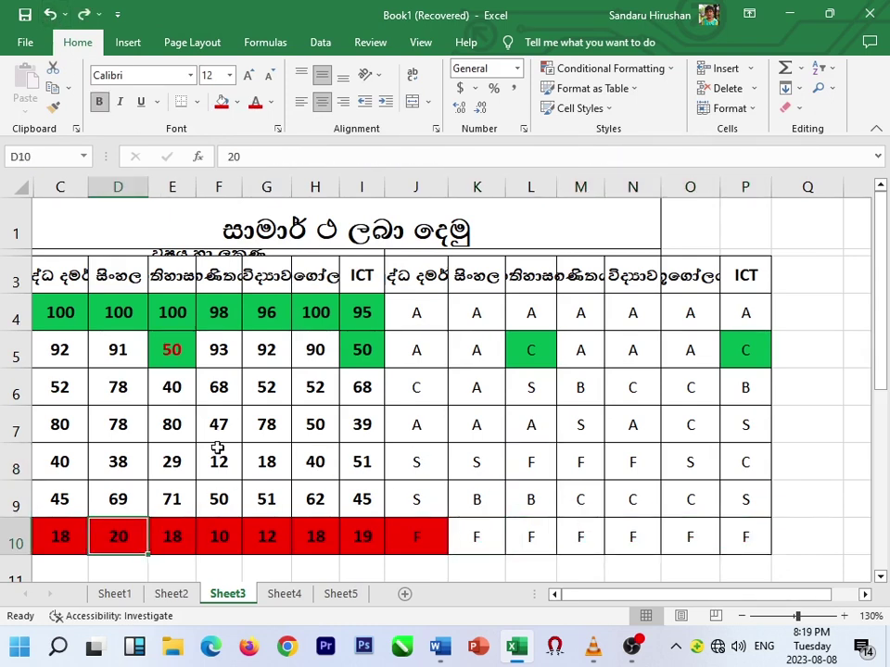
text(95)
click(263, 461)
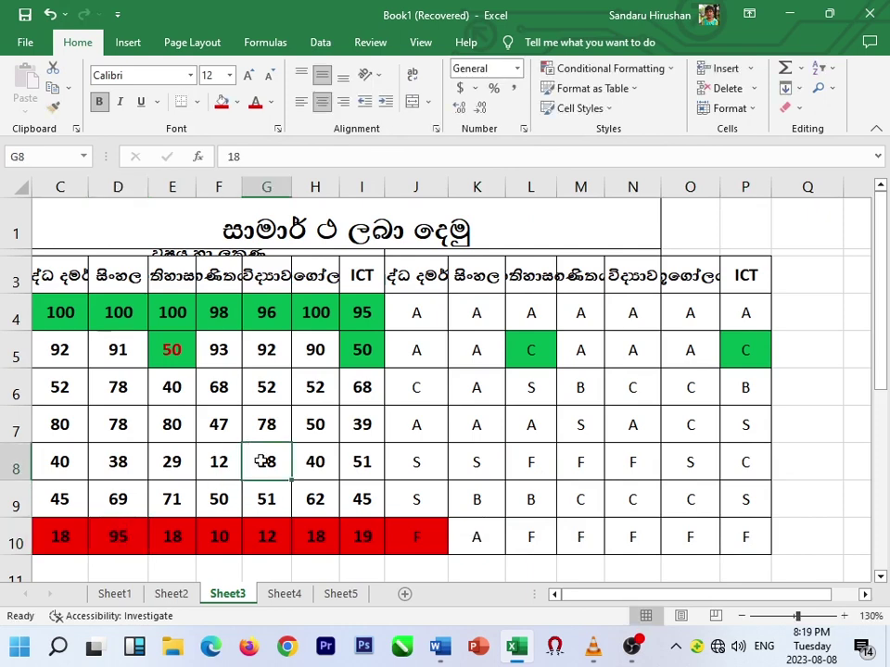
click(483, 537)
click(377, 551)
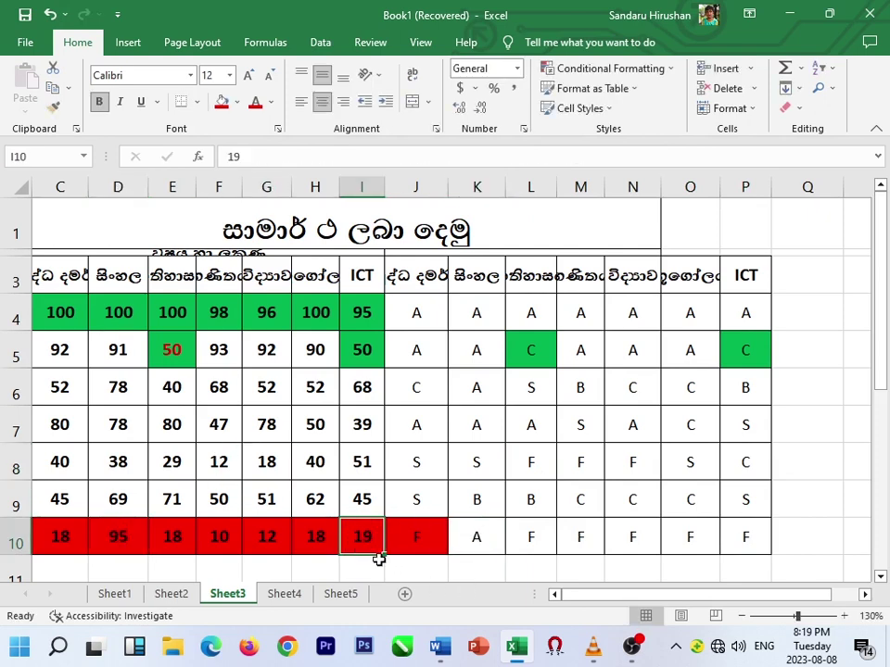
text(80)
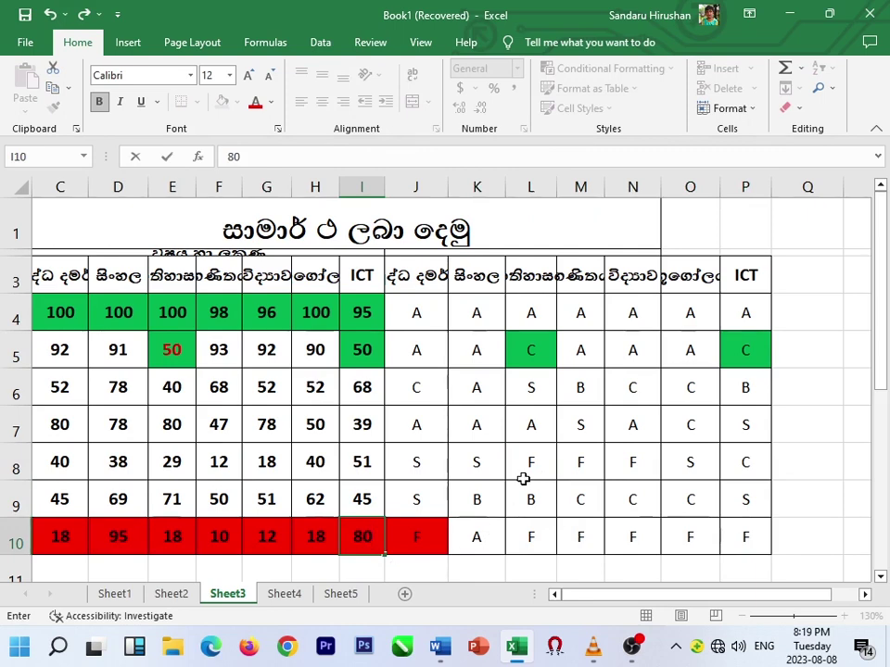
click(522, 479)
click(742, 539)
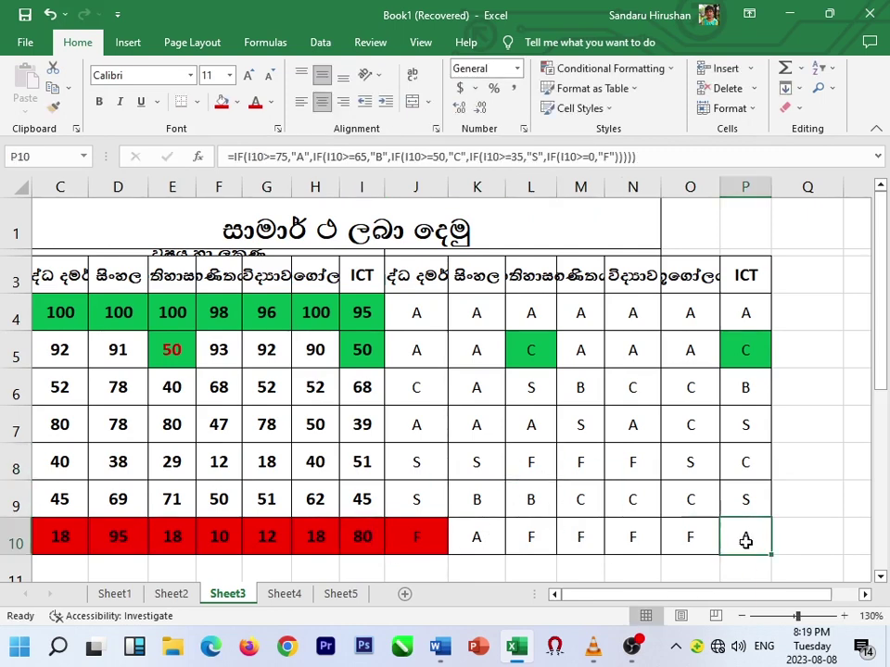
Change F10 to 35 and G10 to 50, checking grades M10 and N10.
click(223, 528)
text(3)
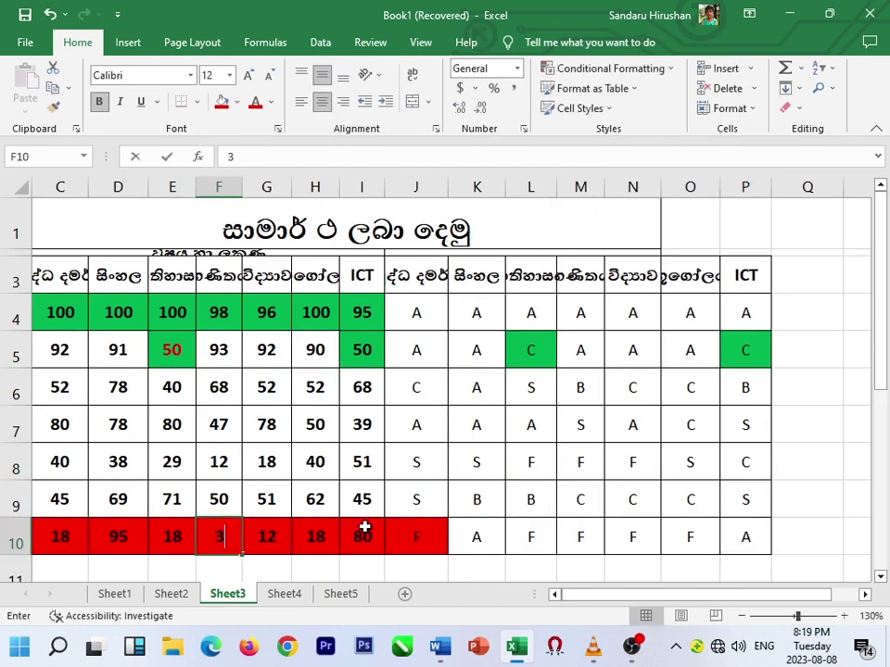
text(5)
click(319, 459)
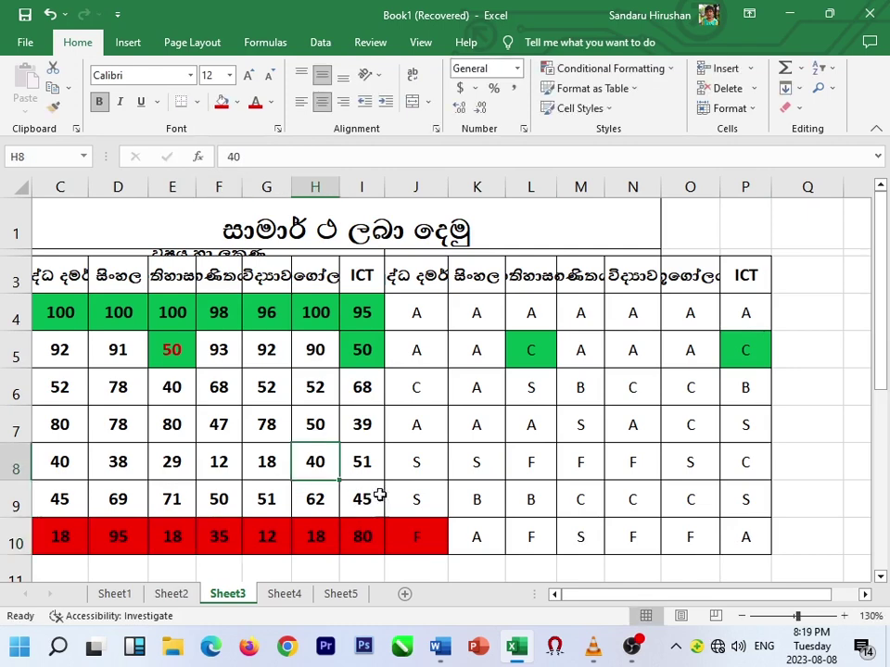
click(586, 535)
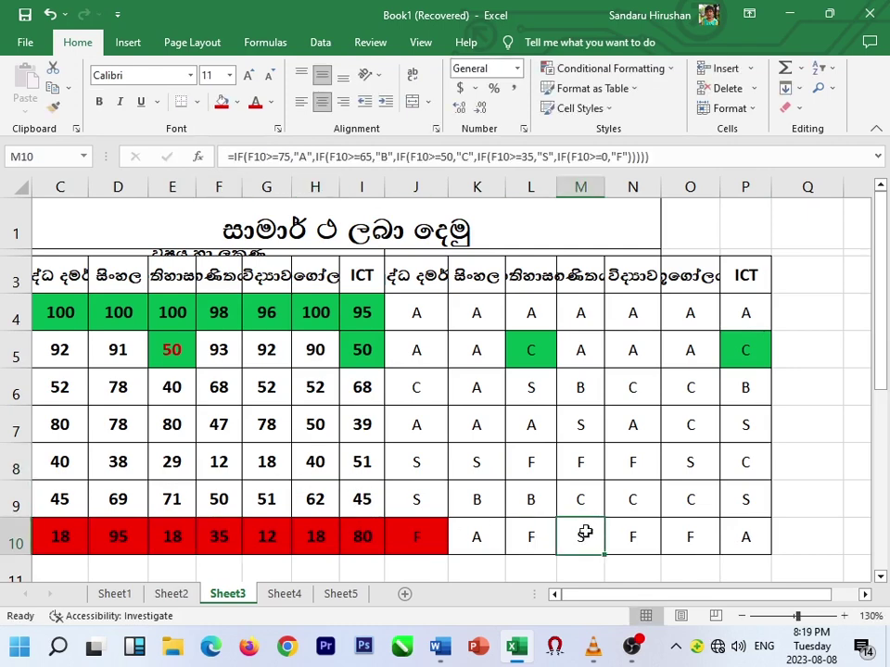
click(270, 537)
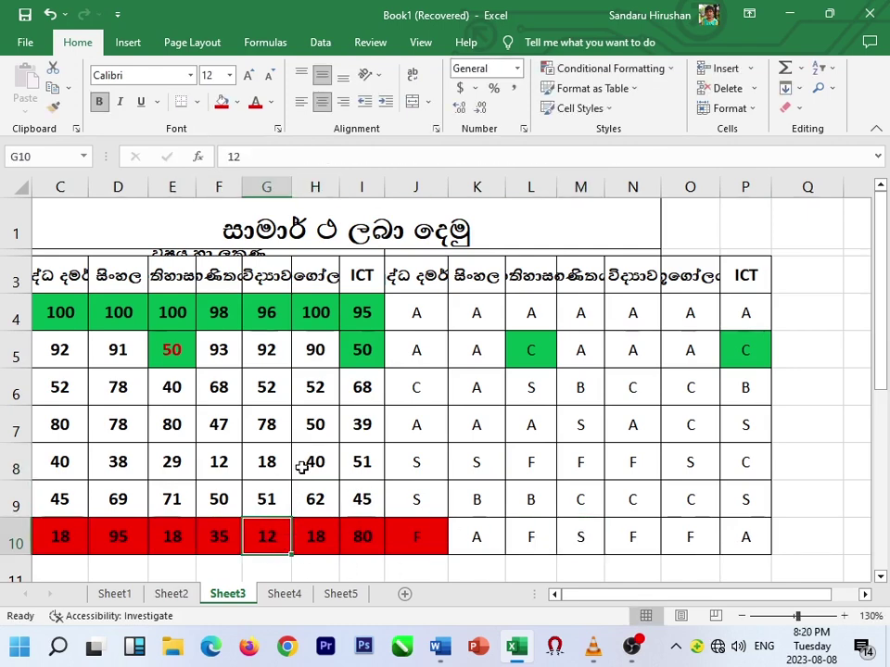
text(50)
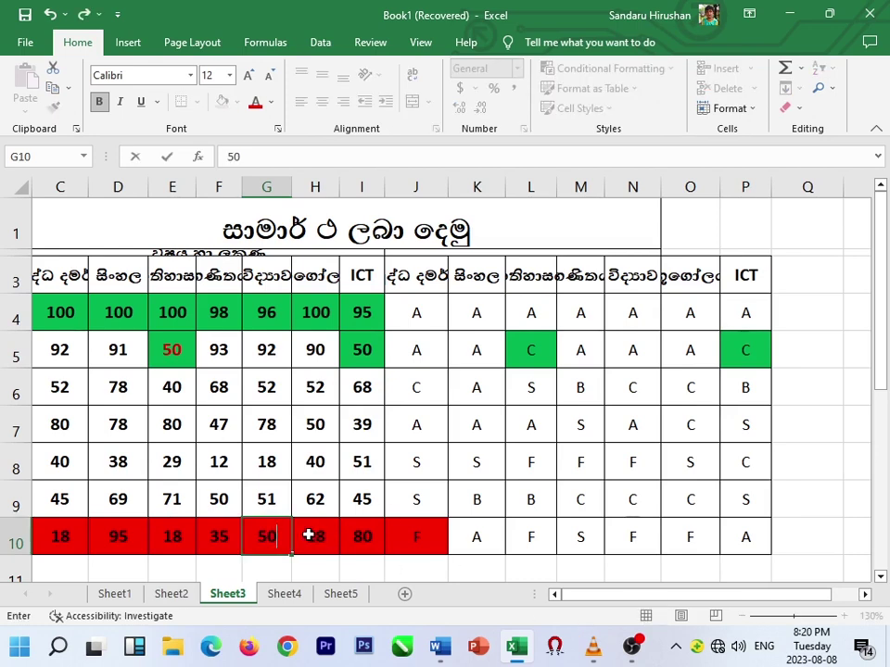
click(309, 536)
click(628, 540)
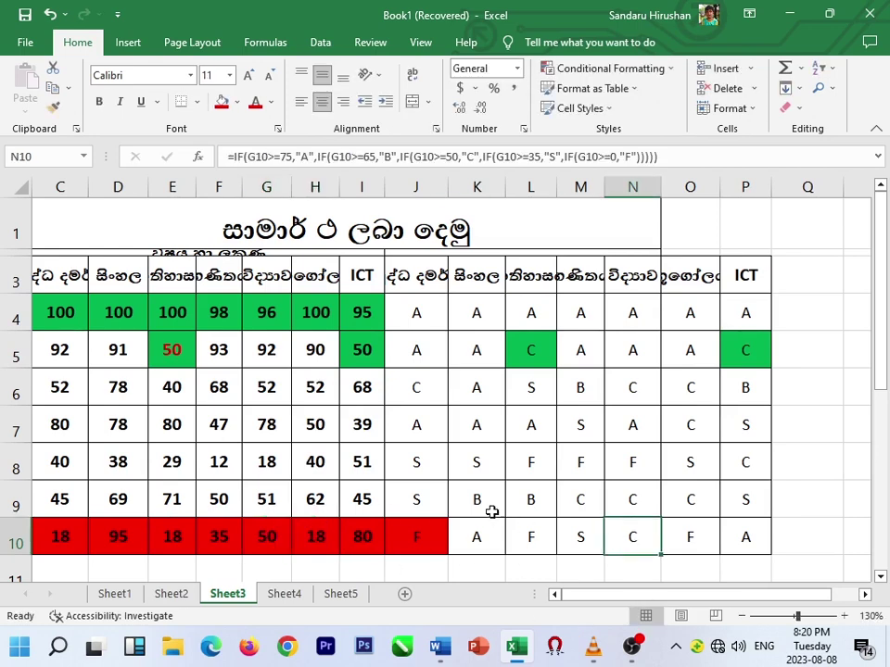
click(586, 429)
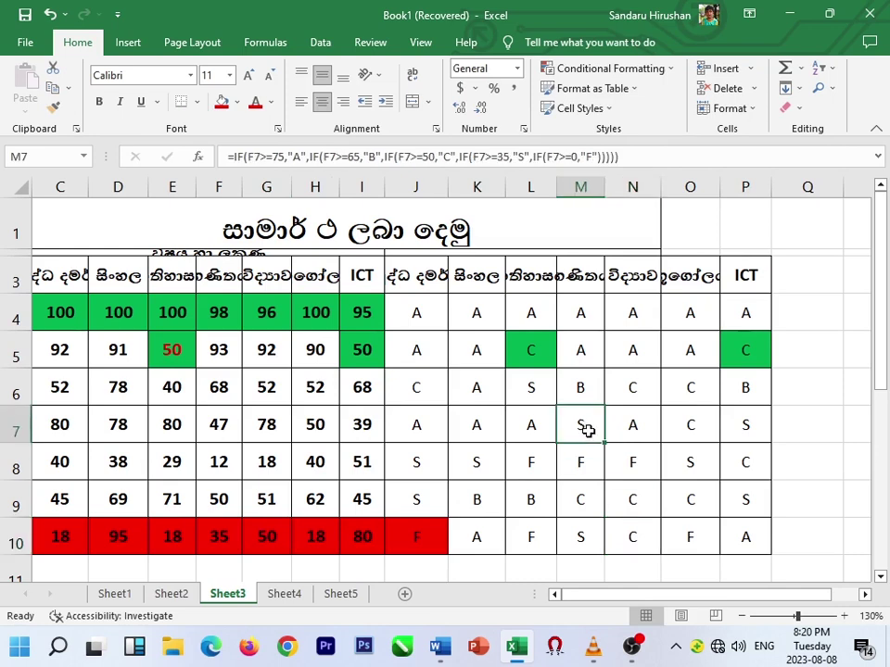
Fill the grade M7 and its mark F7 yellow.
click(237, 102)
click(265, 238)
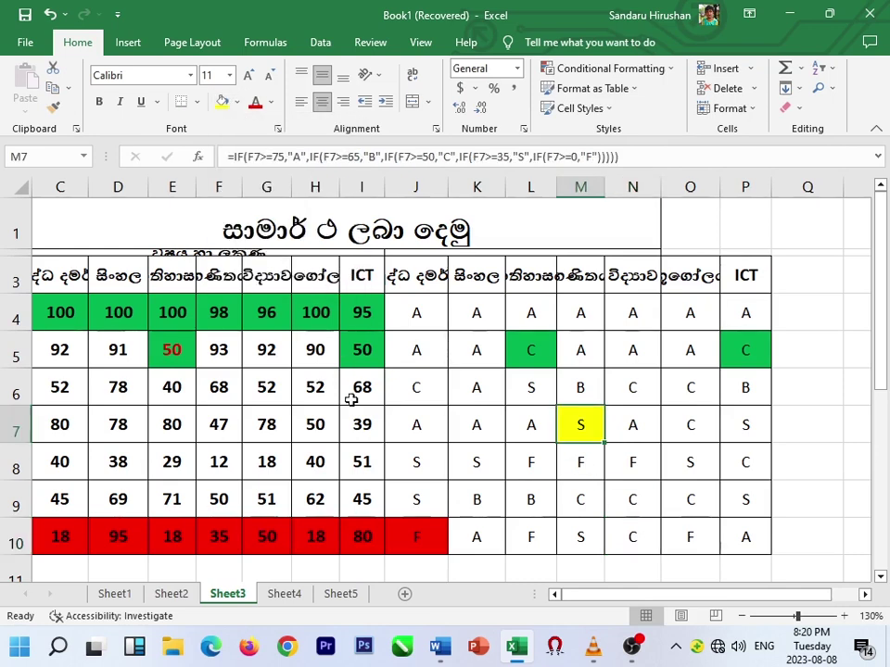
click(580, 275)
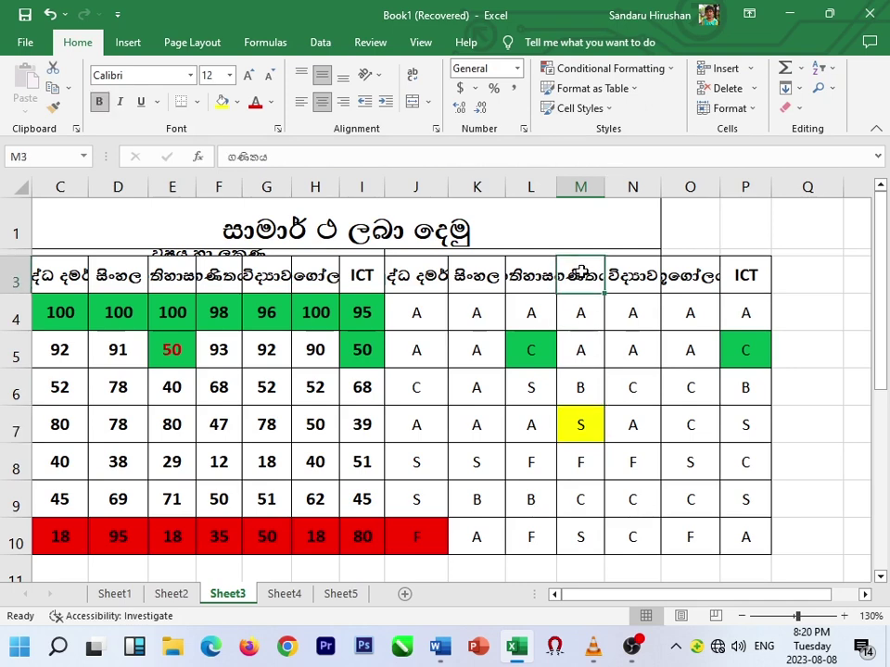
click(219, 426)
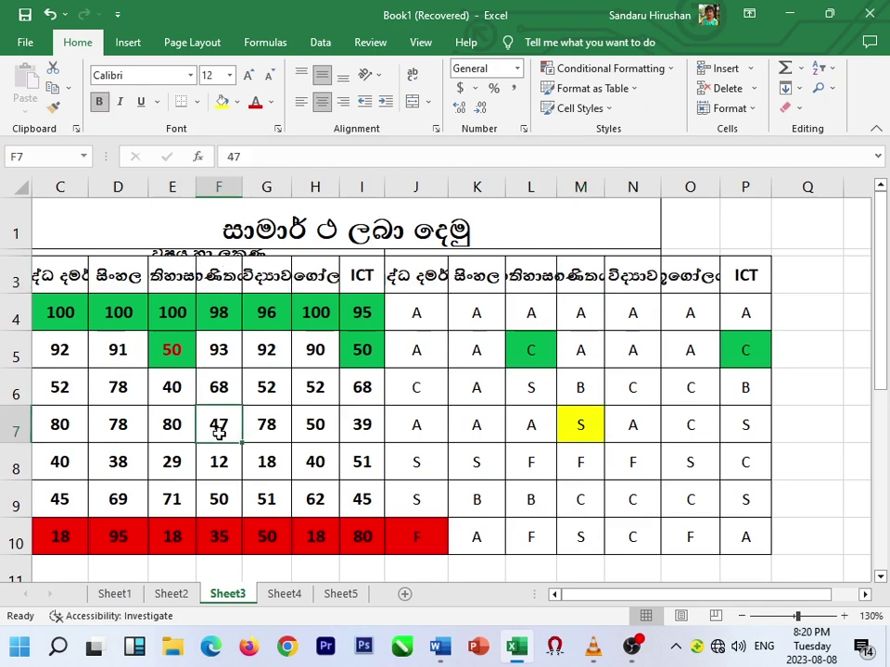
click(222, 101)
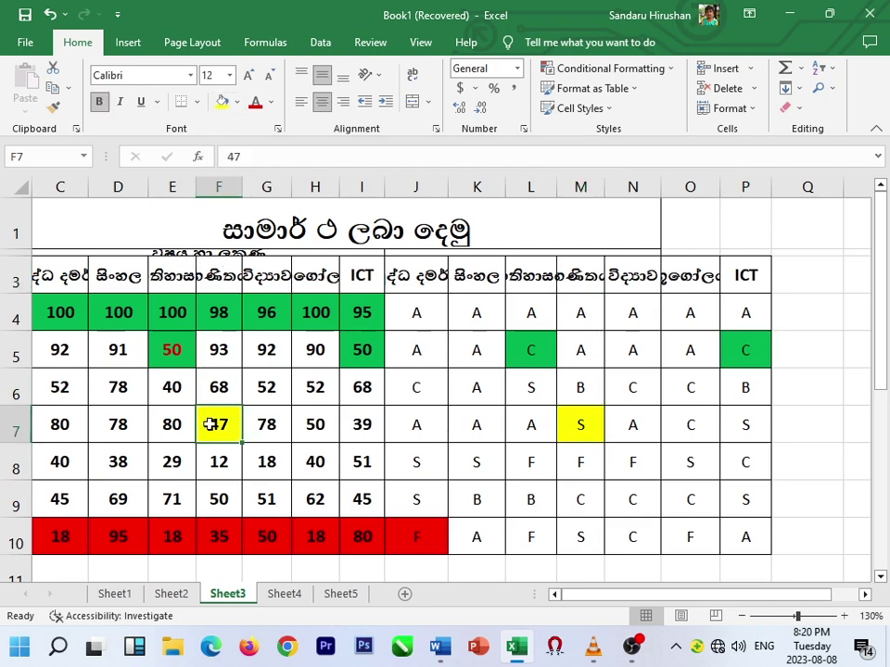
click(419, 454)
Raise F7's mark to 90 and confirm M7's grade updates.
click(223, 424)
text(90)
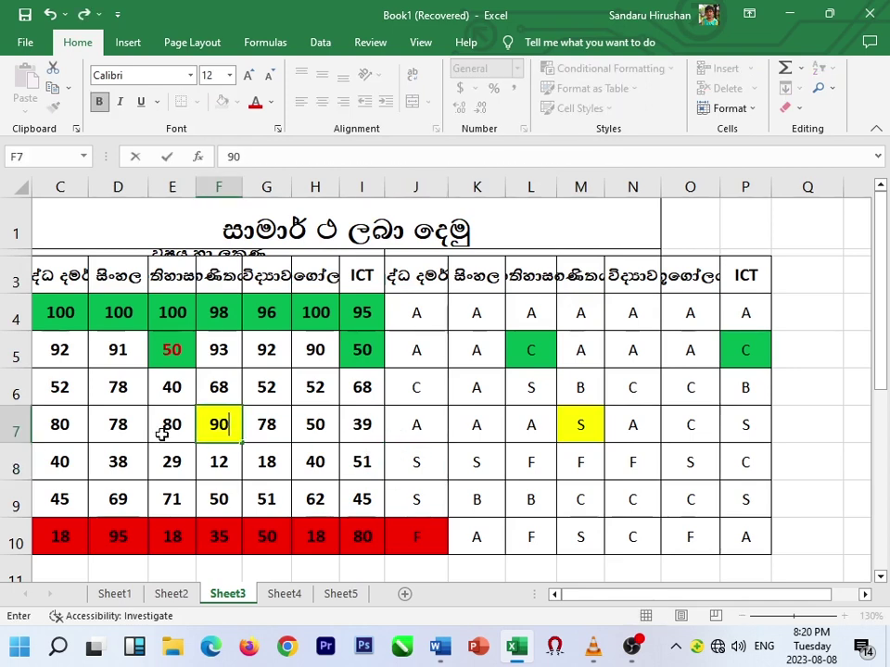
key(Return)
click(559, 441)
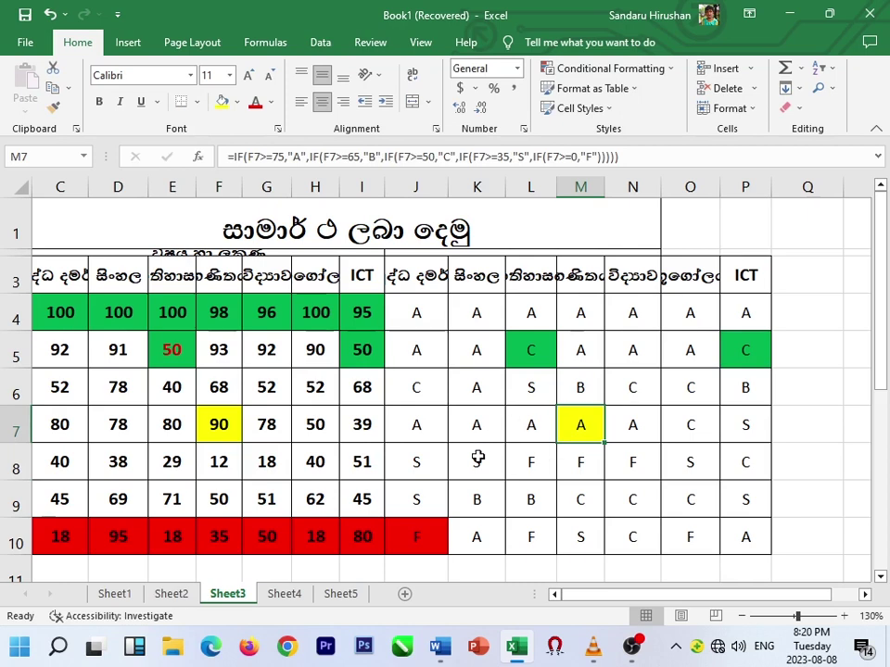
Fill the grade O6 and its mark H6 light blue.
click(705, 391)
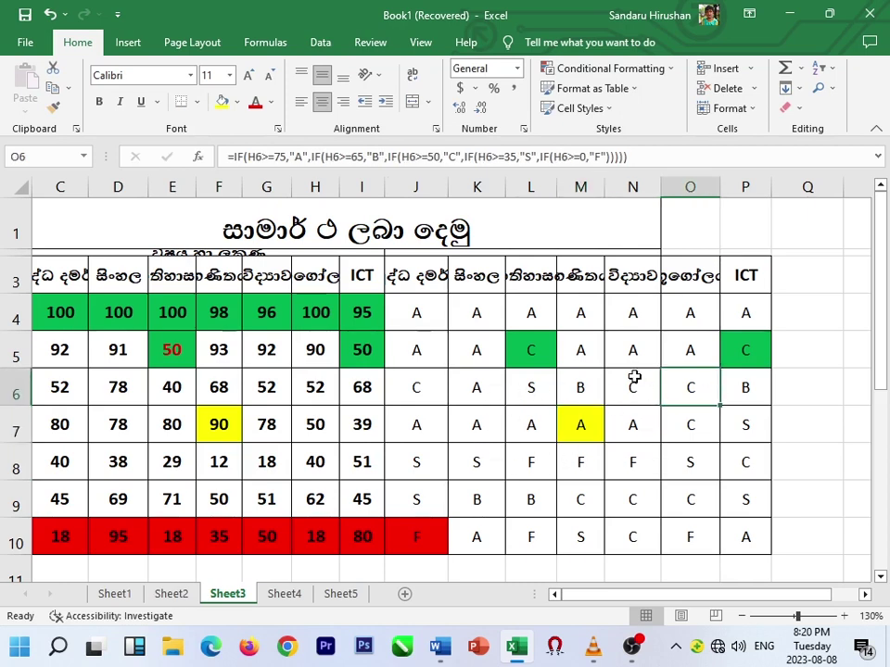
click(237, 102)
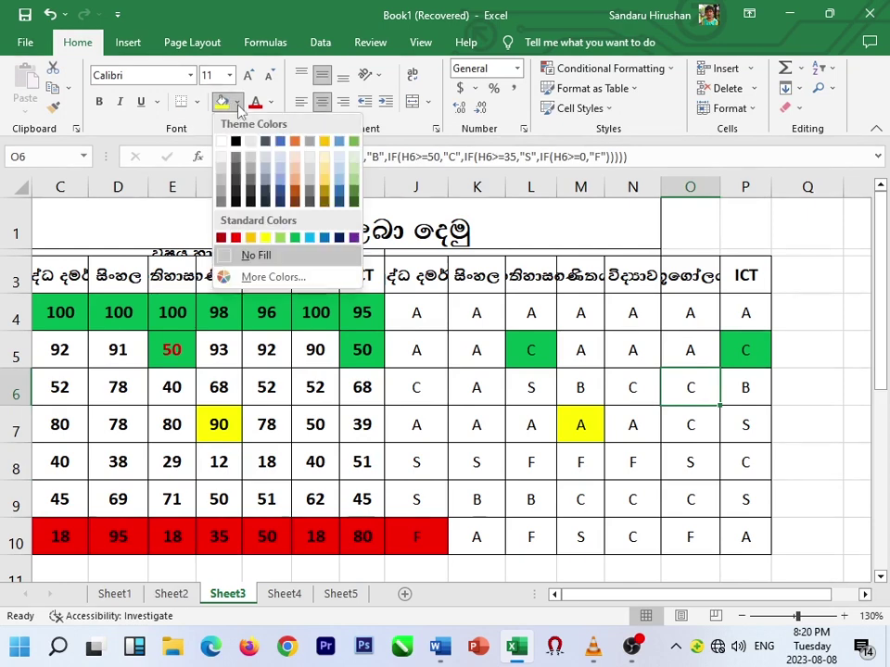
click(310, 237)
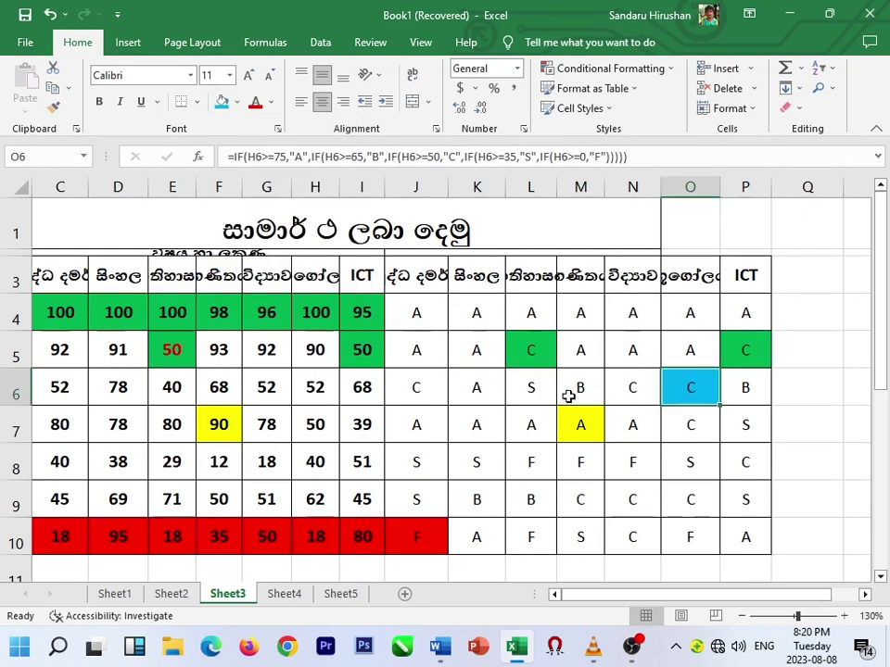
click(311, 384)
click(223, 104)
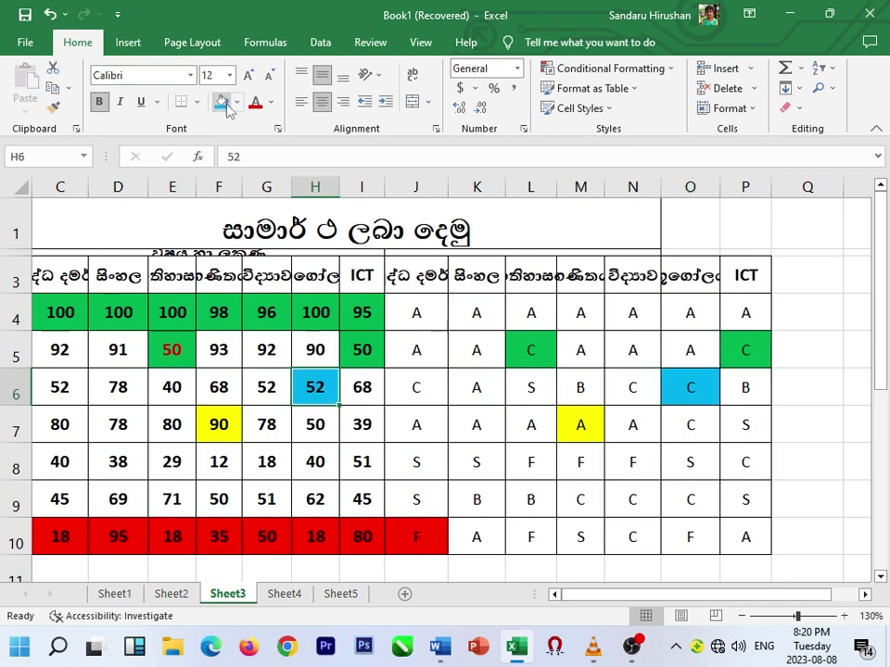
Change H6's mark to 65 so O6 regrades to B.
click(439, 387)
click(315, 389)
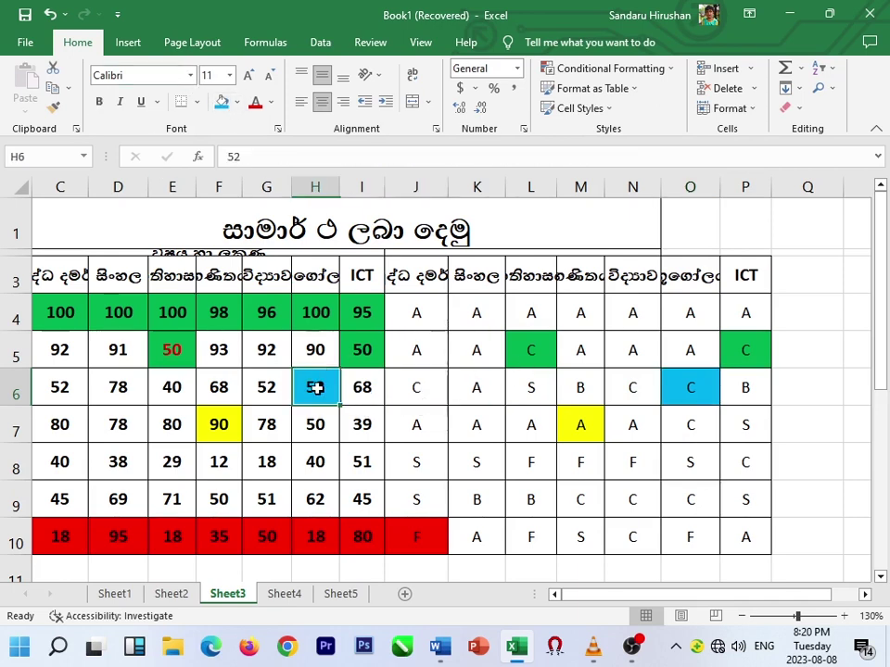
key(ctrl+b)
key(ctrl+shift+period)
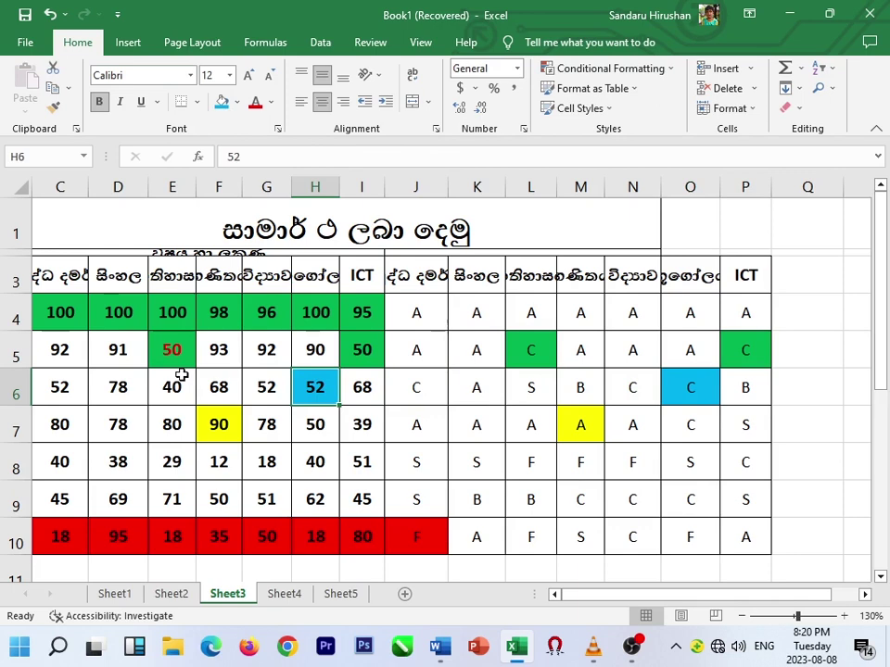
text(65)
click(432, 438)
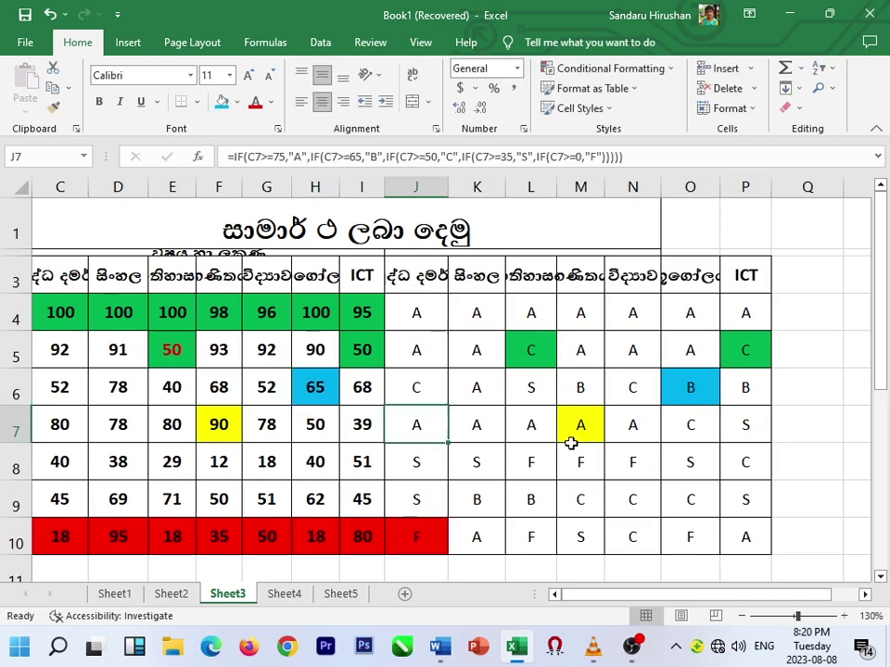
click(691, 390)
Fill the grade K8 and its mark D8 light green.
click(472, 460)
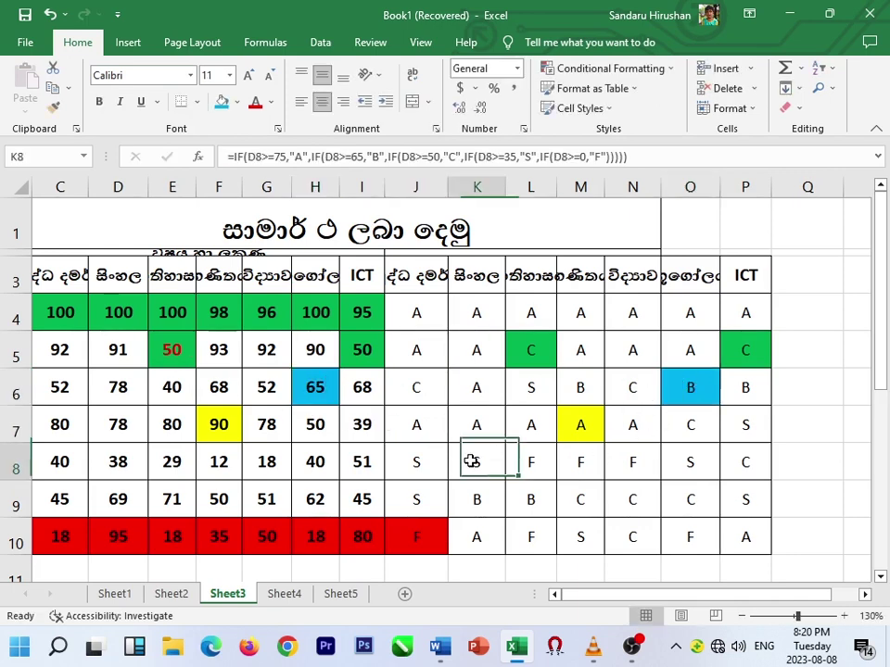
click(237, 102)
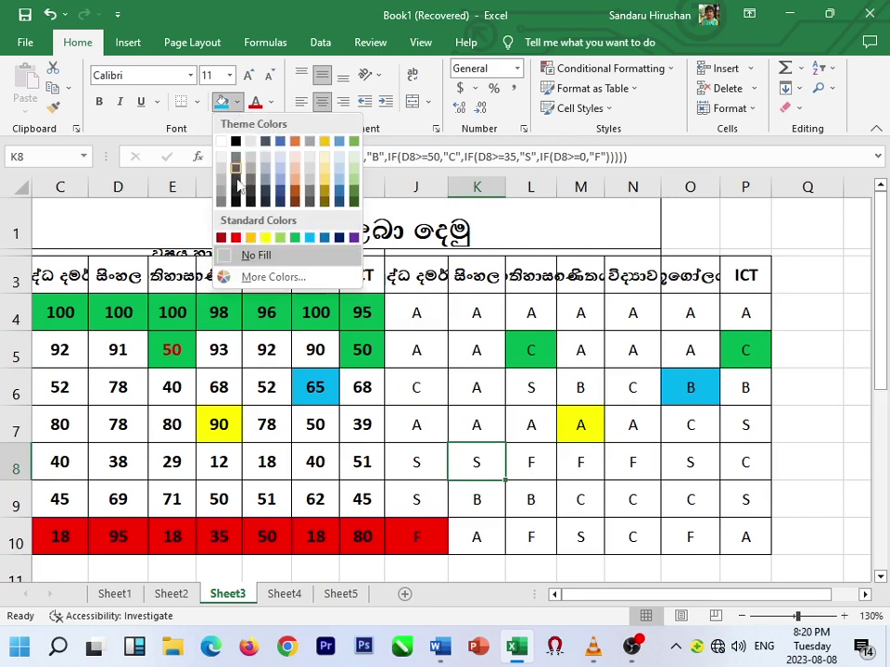
click(280, 238)
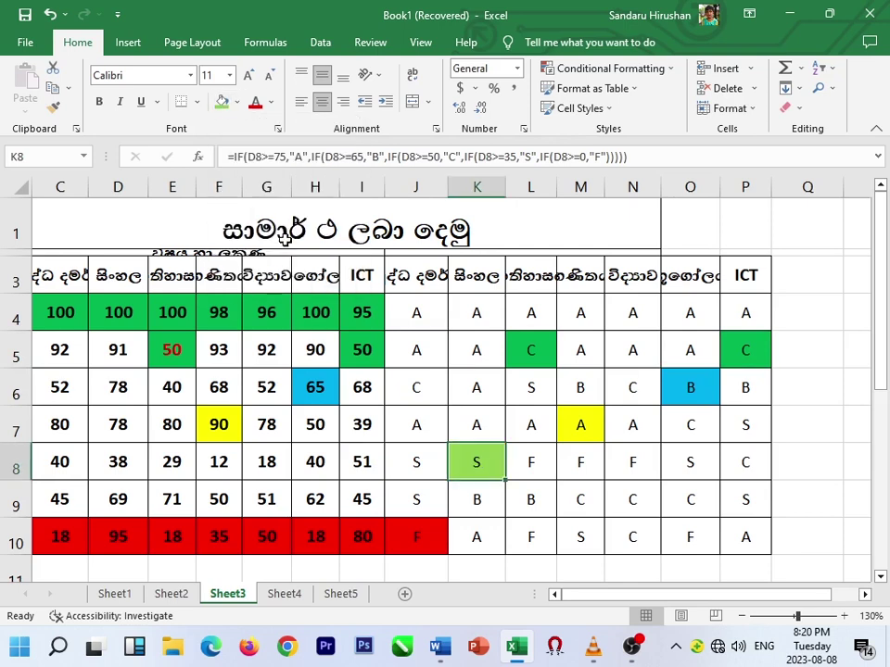
key(Up)
key(Up)
key(Up)
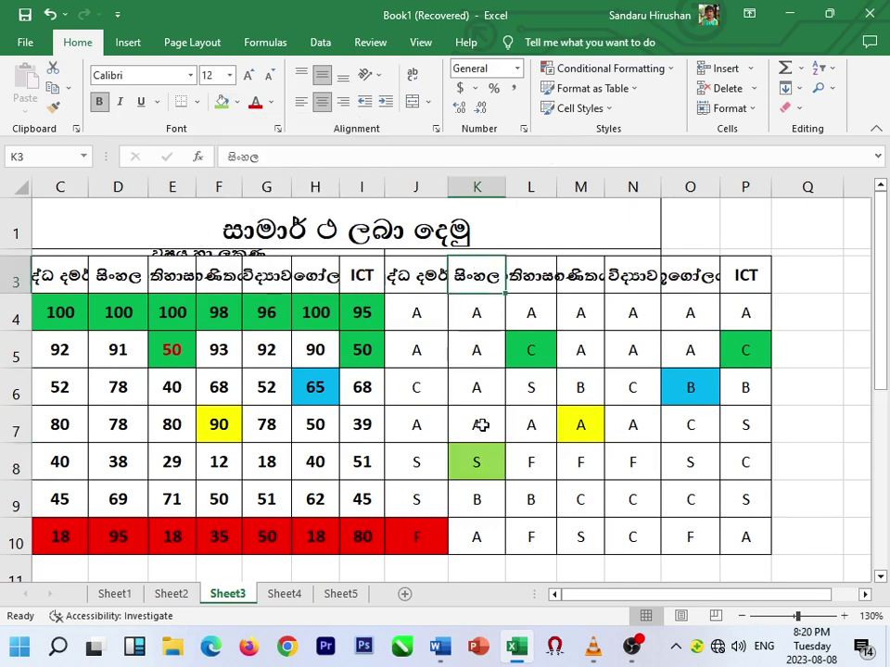
click(115, 459)
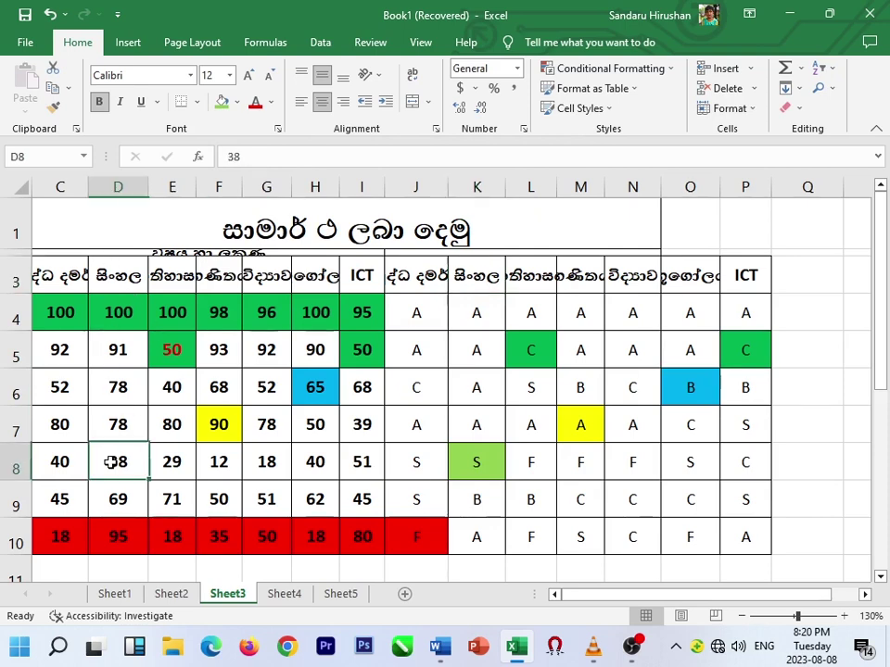
click(223, 102)
click(178, 458)
Change D8's mark from 38 to 89 so K8 regrades to A.
click(125, 462)
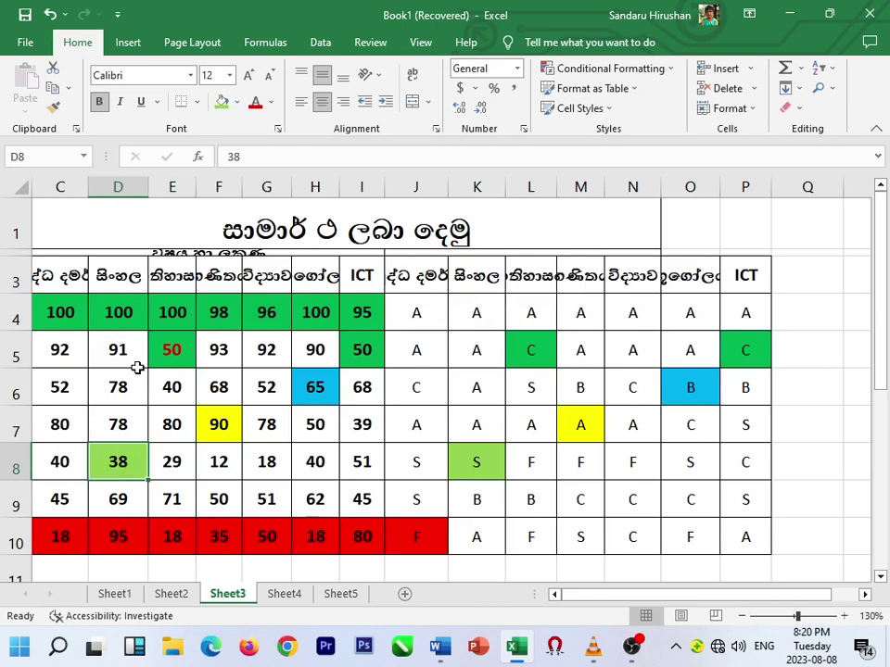
text(8)
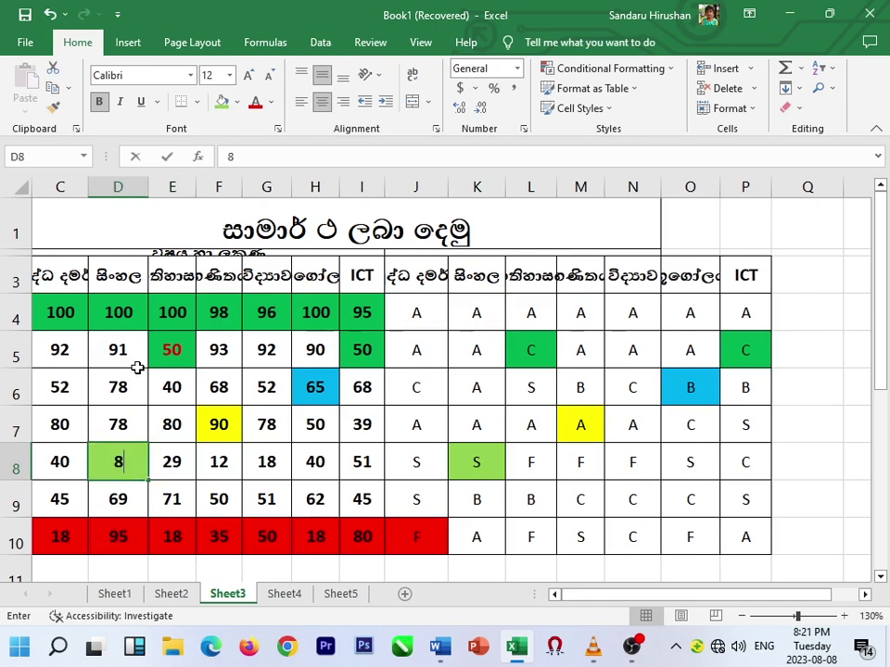
text(9)
click(274, 475)
click(483, 461)
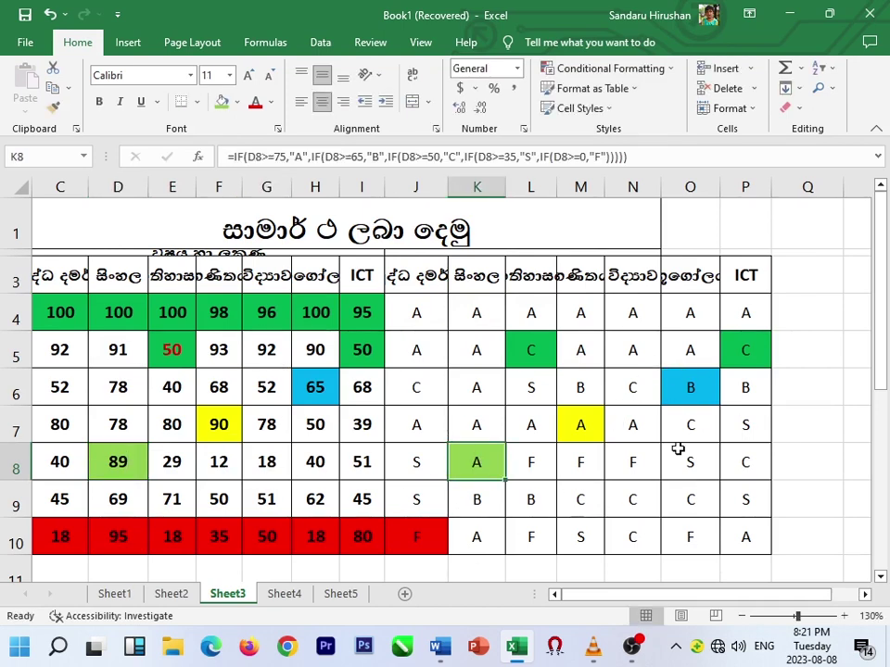
Switch to Sheet4's fruit-harvest table and select cell E12.
click(718, 594)
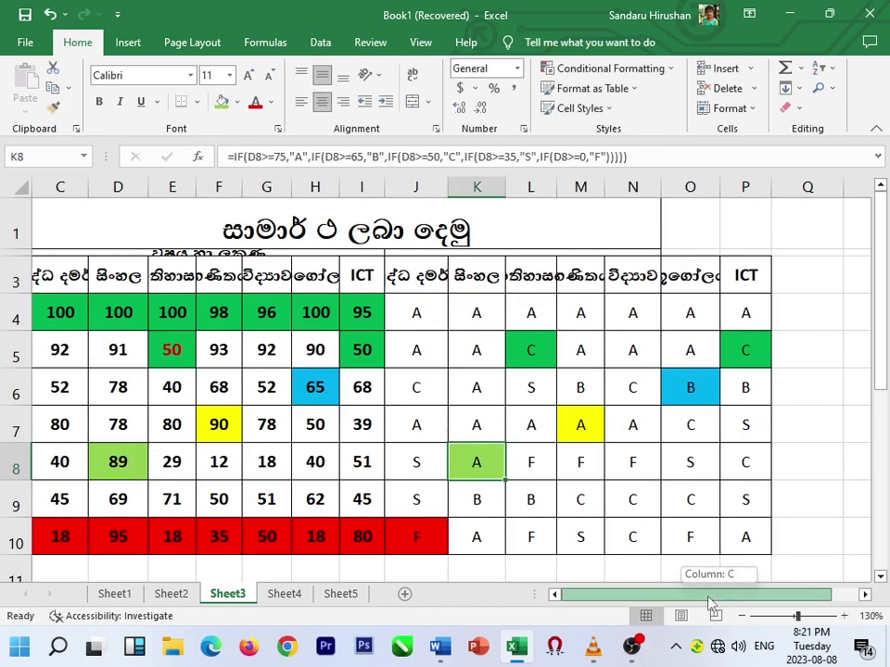
click(283, 595)
click(389, 466)
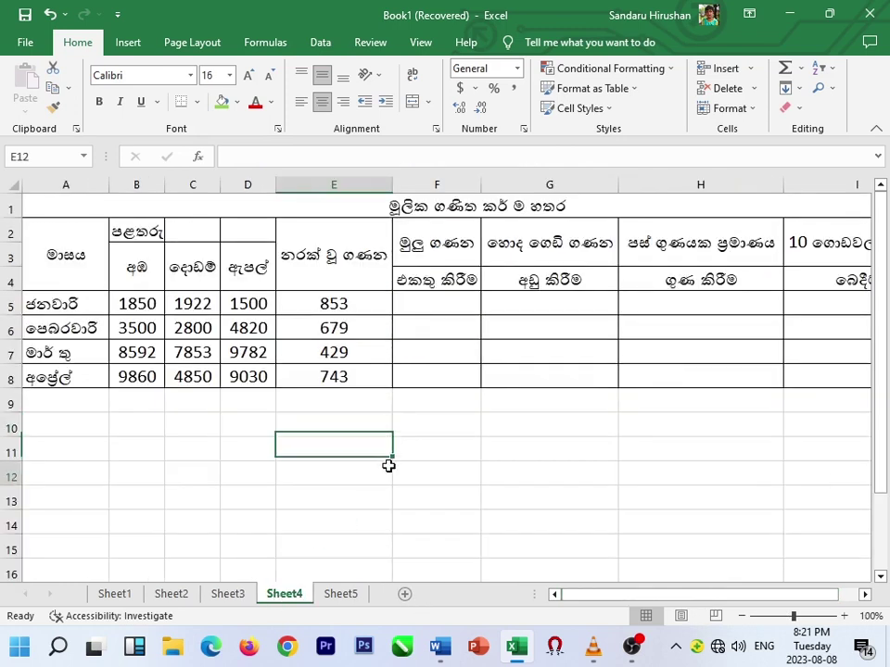
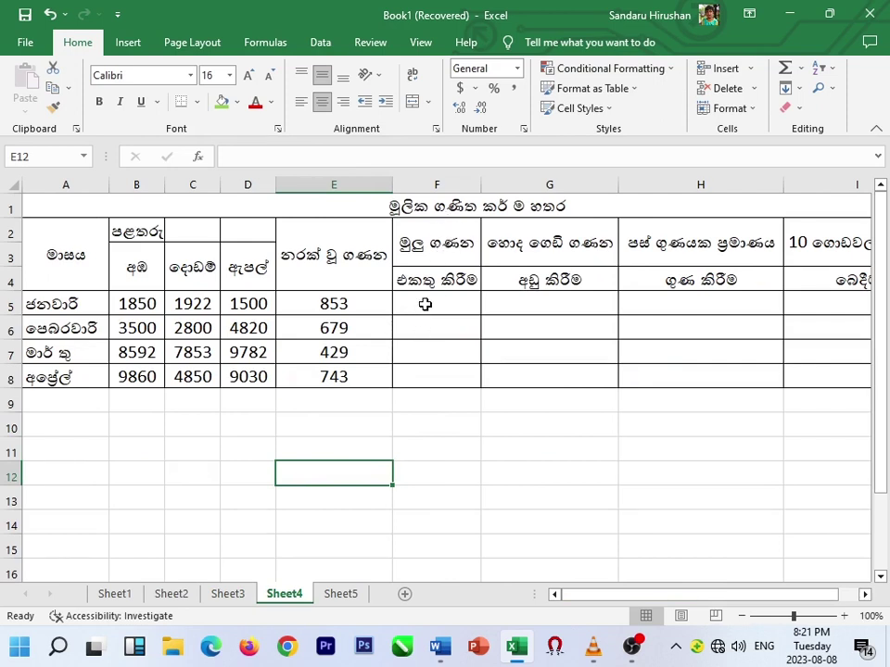
Enter =B5+C5+D5 in F5 for the first month's total, 5272.
click(430, 243)
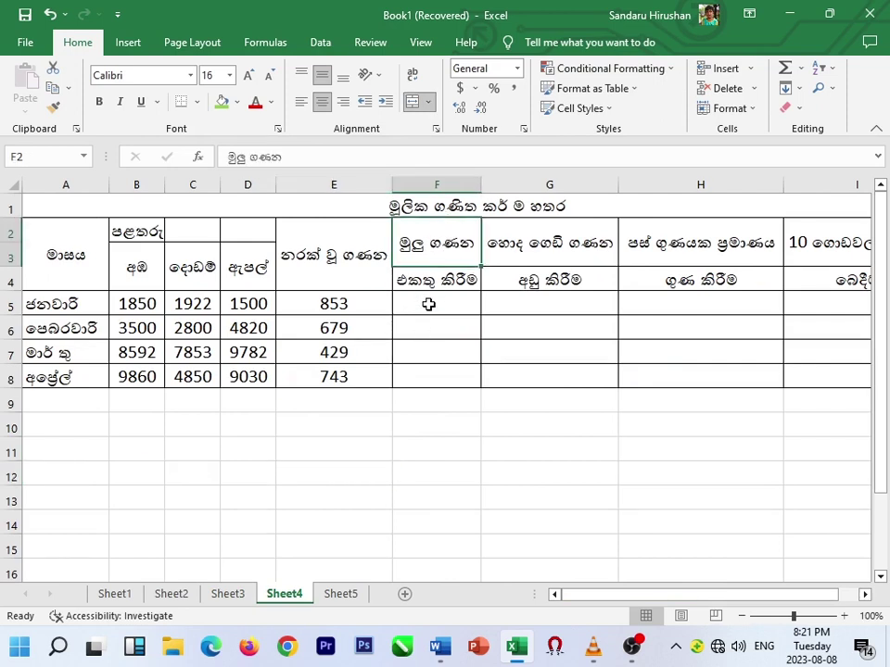
click(429, 304)
text(=)
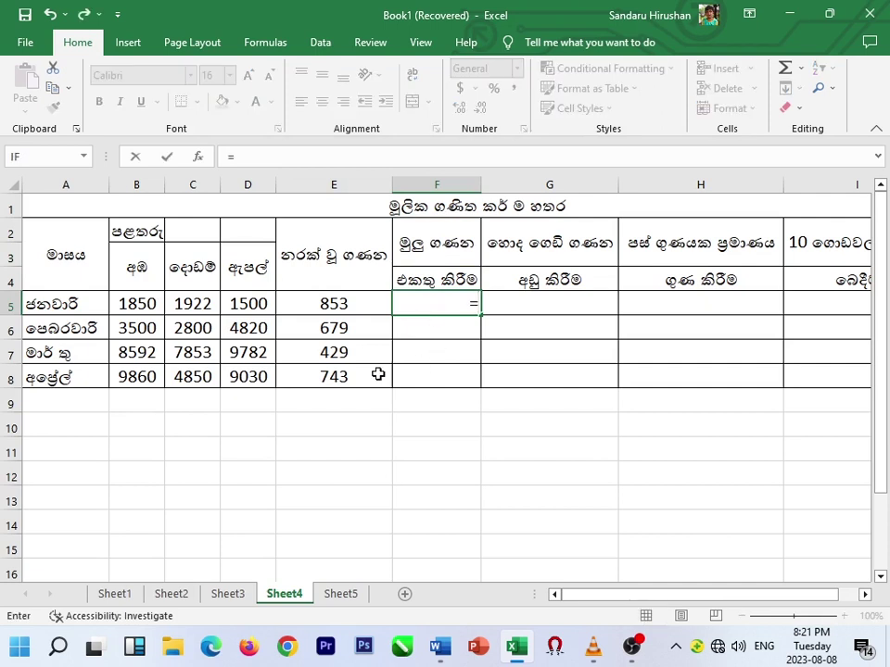
click(137, 302)
text(+)
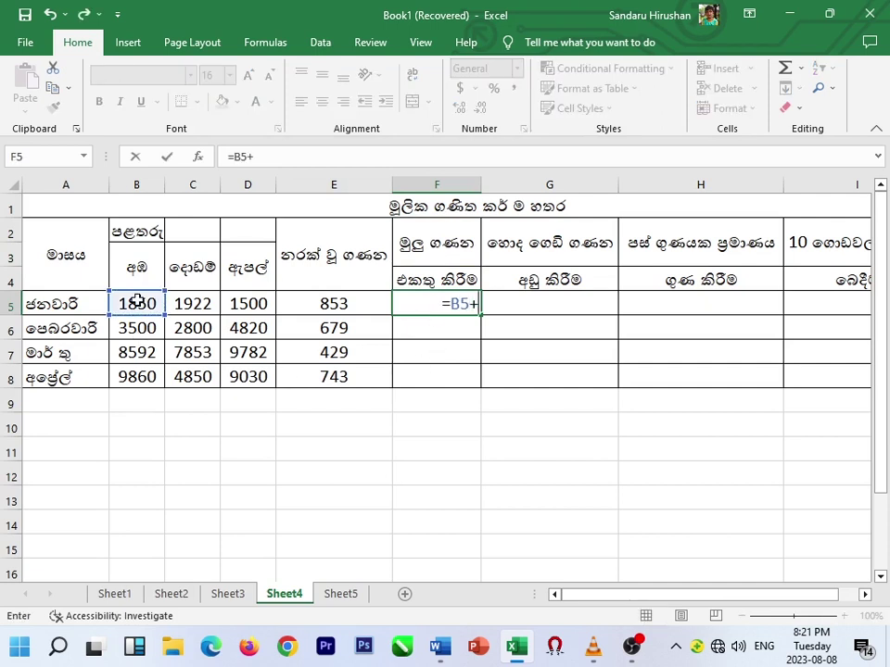
click(190, 306)
text(+)
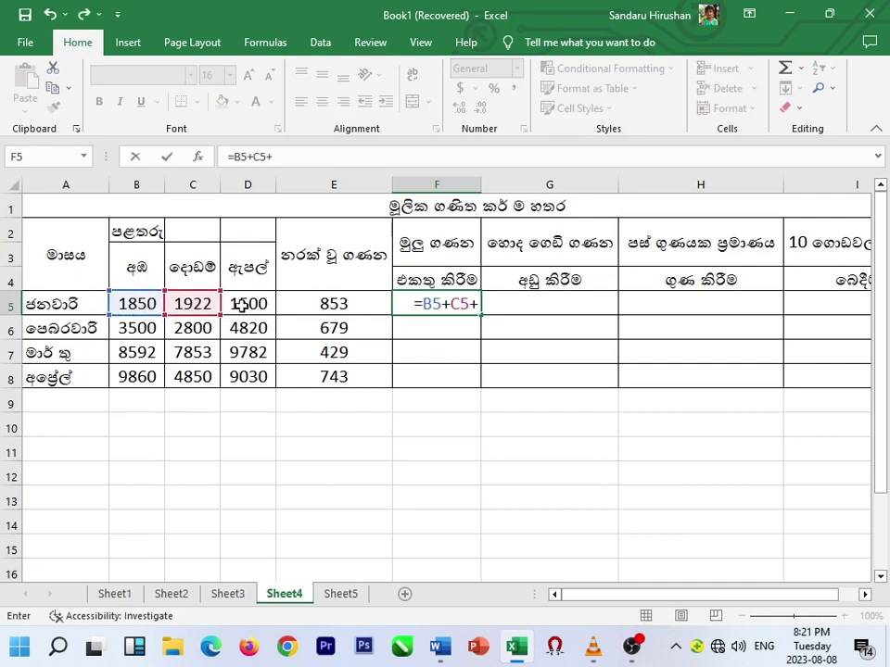
click(239, 304)
key(Return)
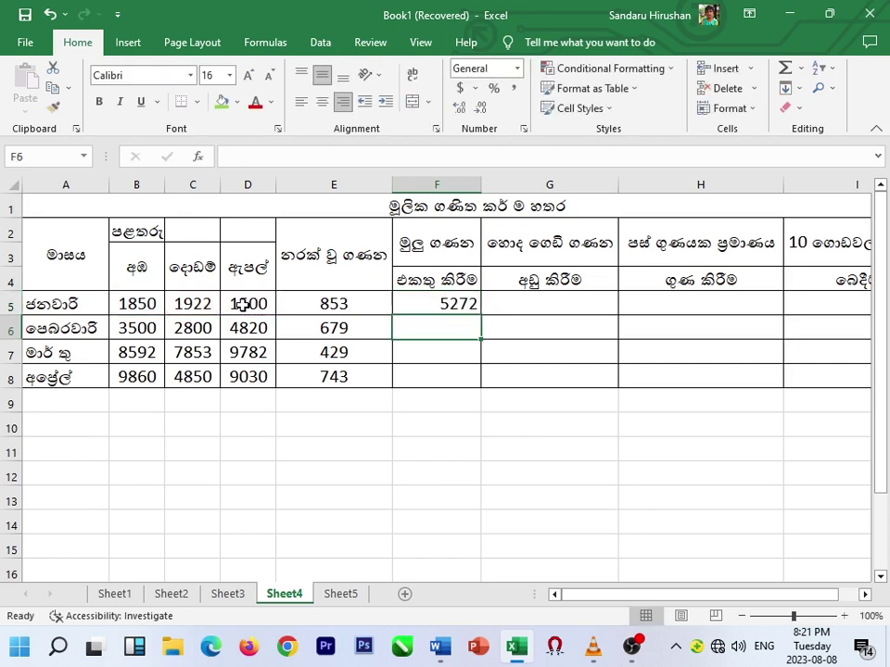
click(434, 304)
Enter =B6+C6+D6 in F6 and fill it down to F8 (11120, 26227, 23740).
click(463, 336)
text(=)
click(149, 328)
text(+)
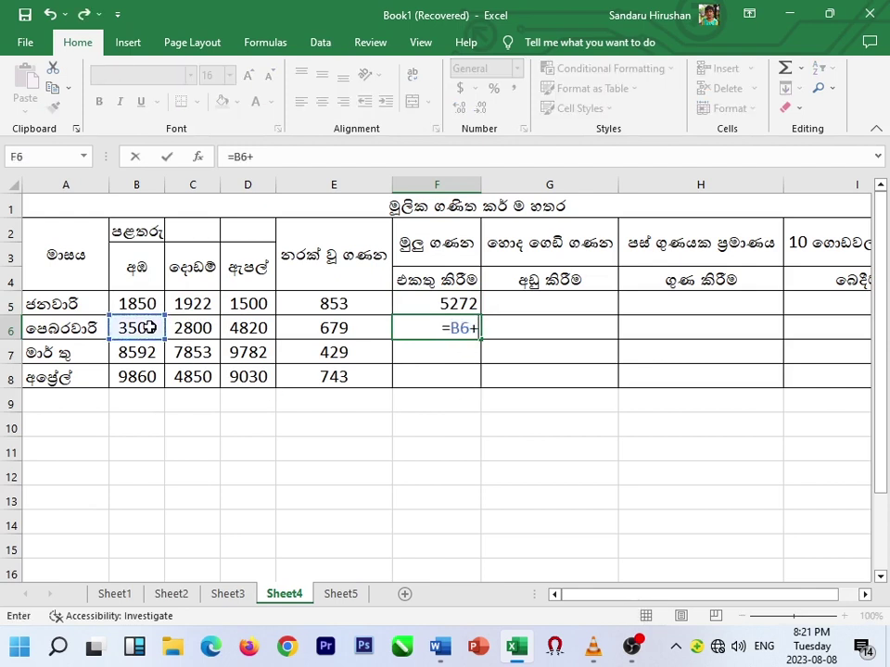
click(195, 330)
text(+)
click(247, 336)
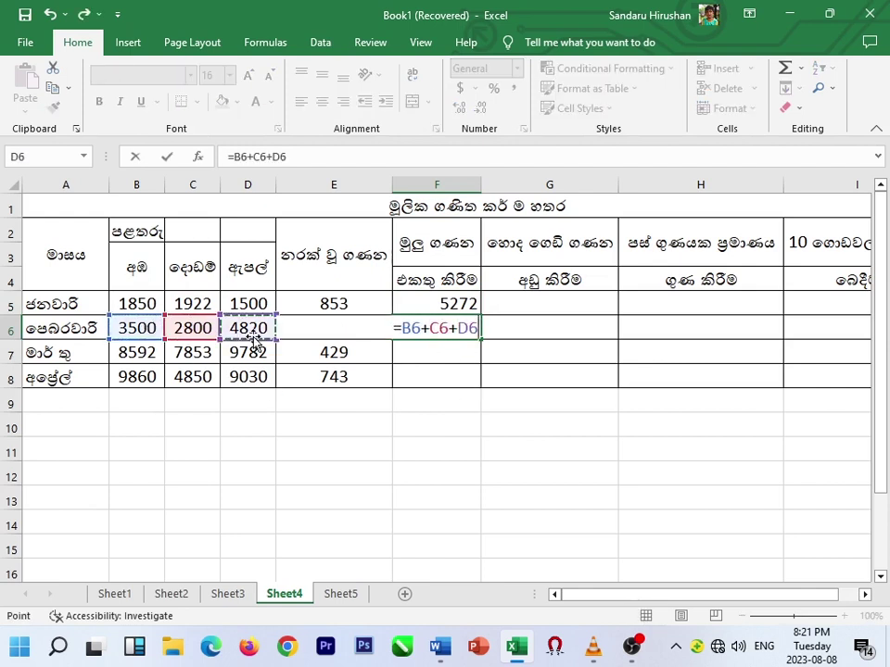
key(Return)
click(433, 323)
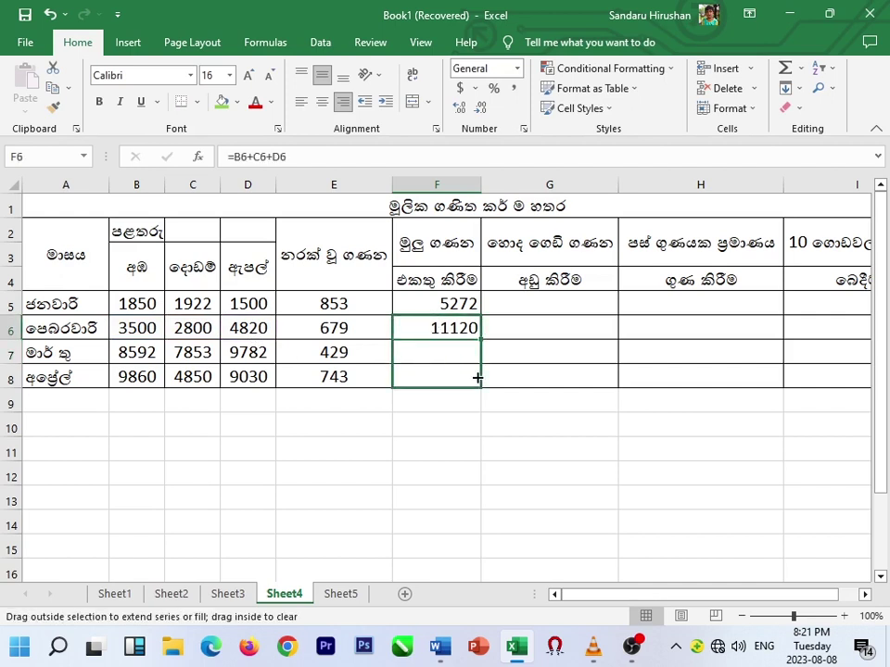
drag(478, 375, 478, 380)
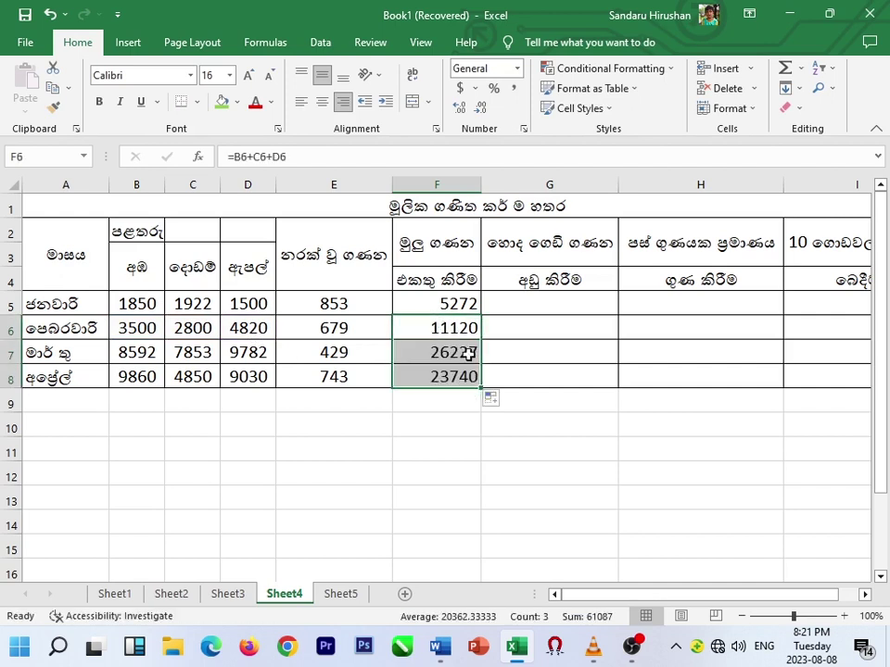
click(429, 405)
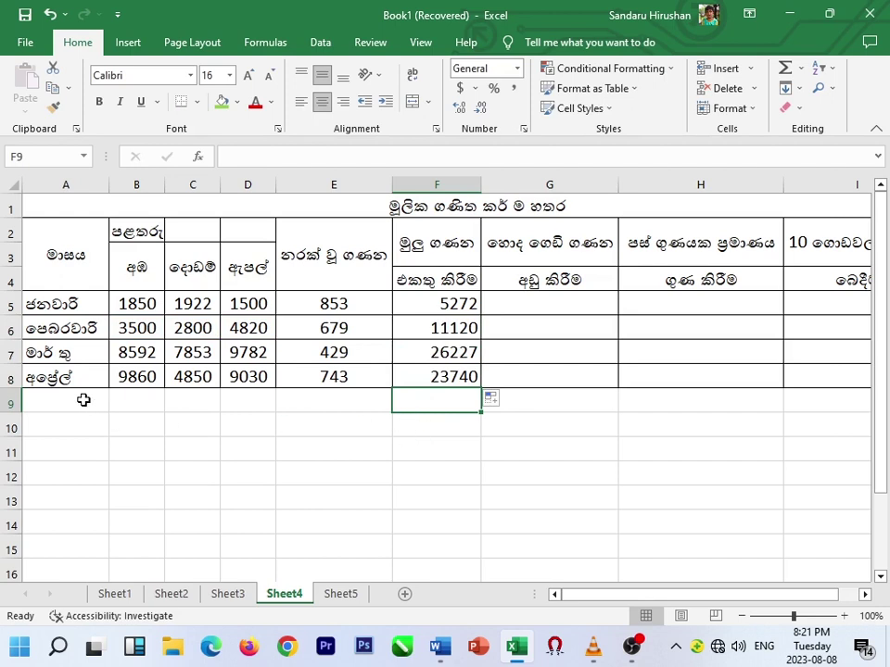
Merge A9:E9 and type the Sinhala total label 'මුලු ඒකකුව'.
mouse_move(66, 400)
mouse_down()
mouse_move(322, 398)
mouse_move(302, 403)
mouse_up()
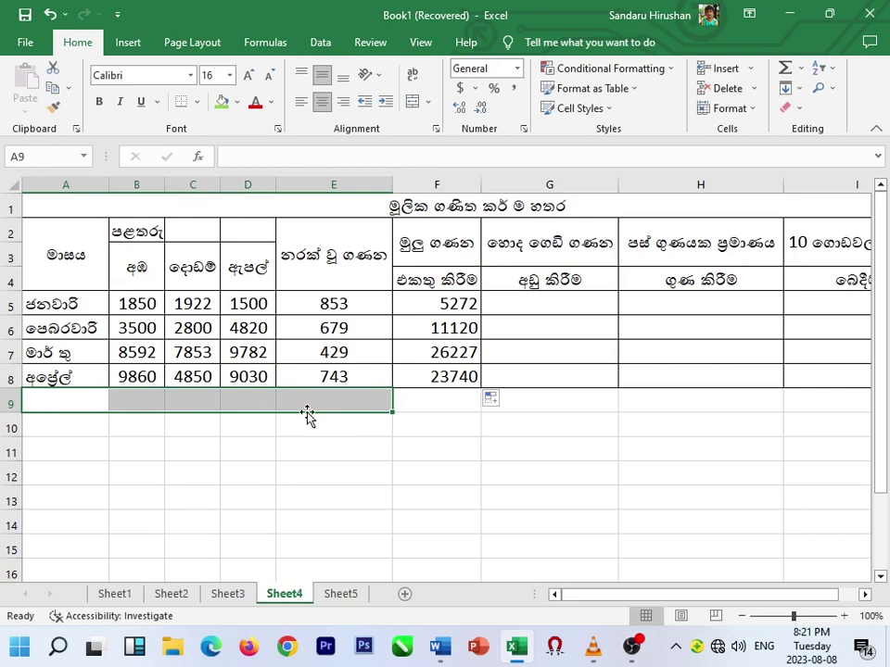
click(412, 105)
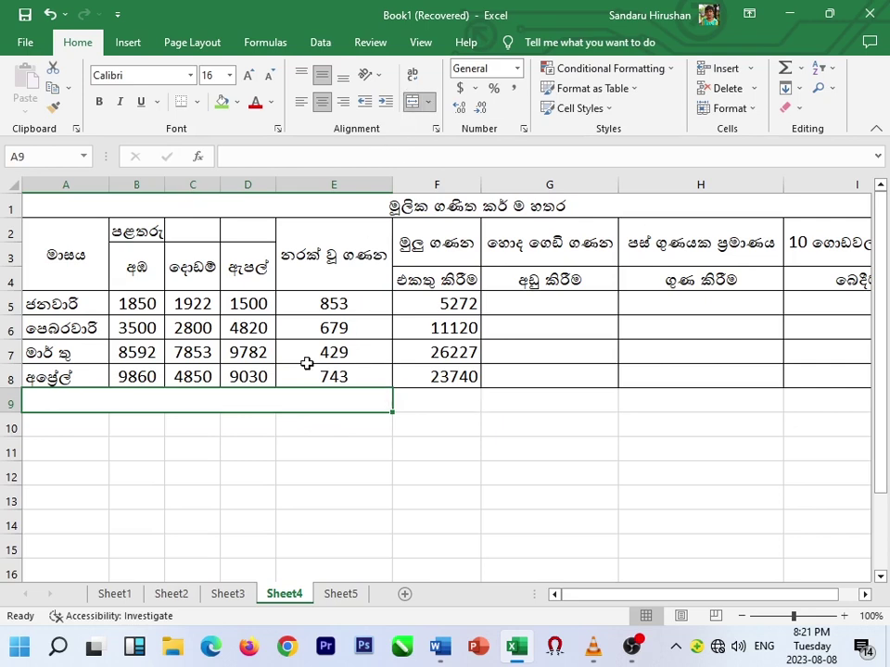
click(762, 646)
click(707, 542)
text(මු)
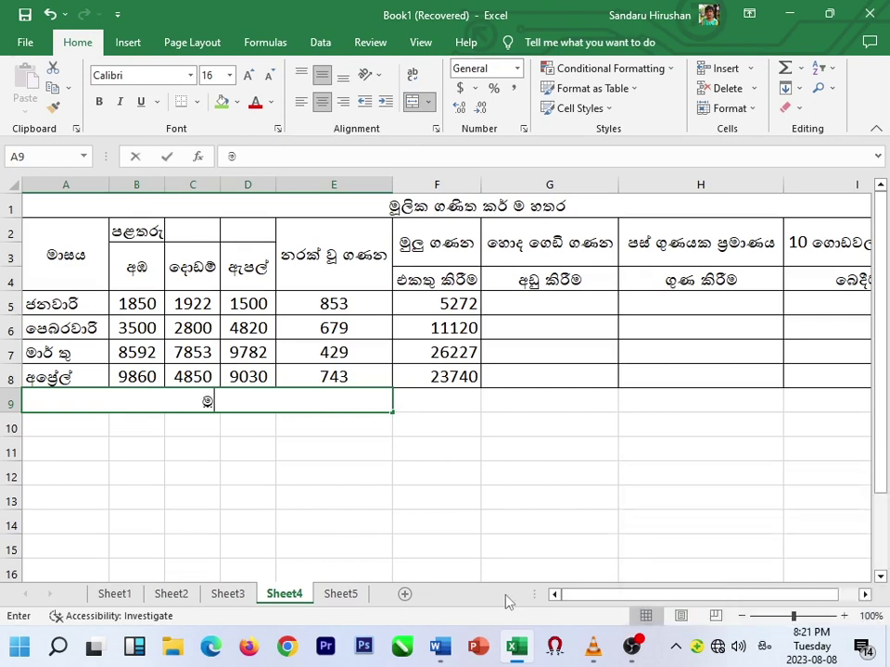
text(ලු ඒ)
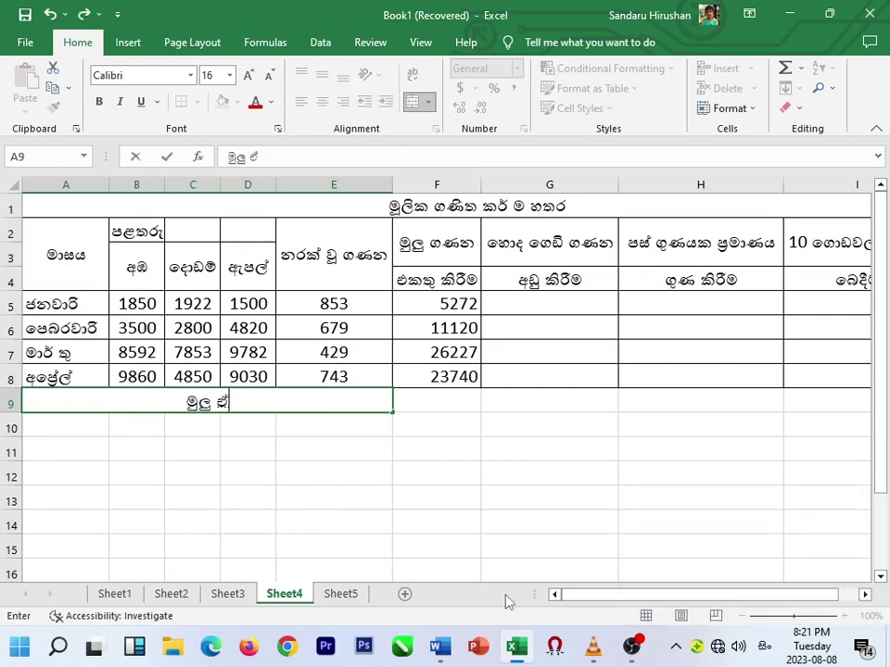
text(කකුව)
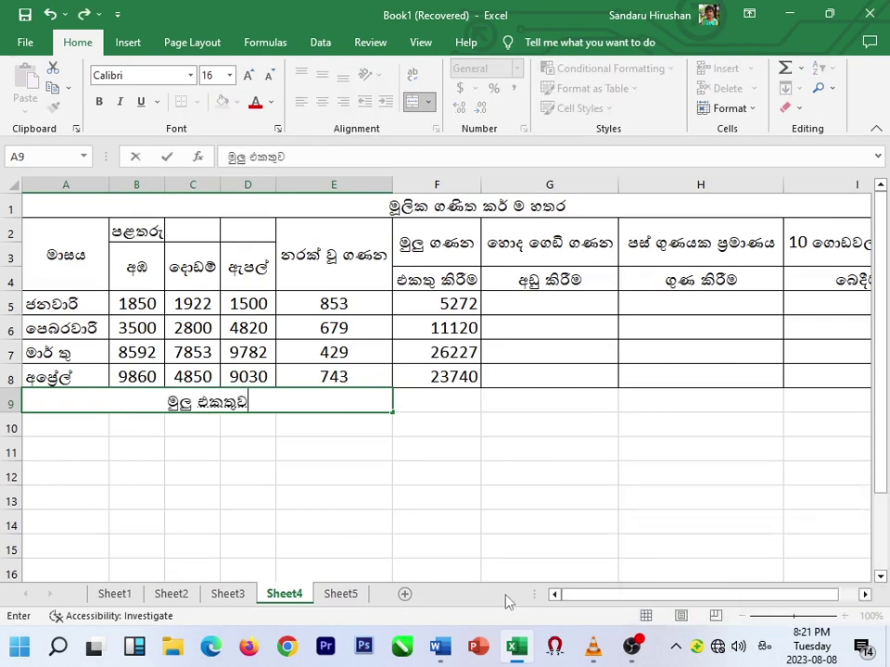
click(379, 492)
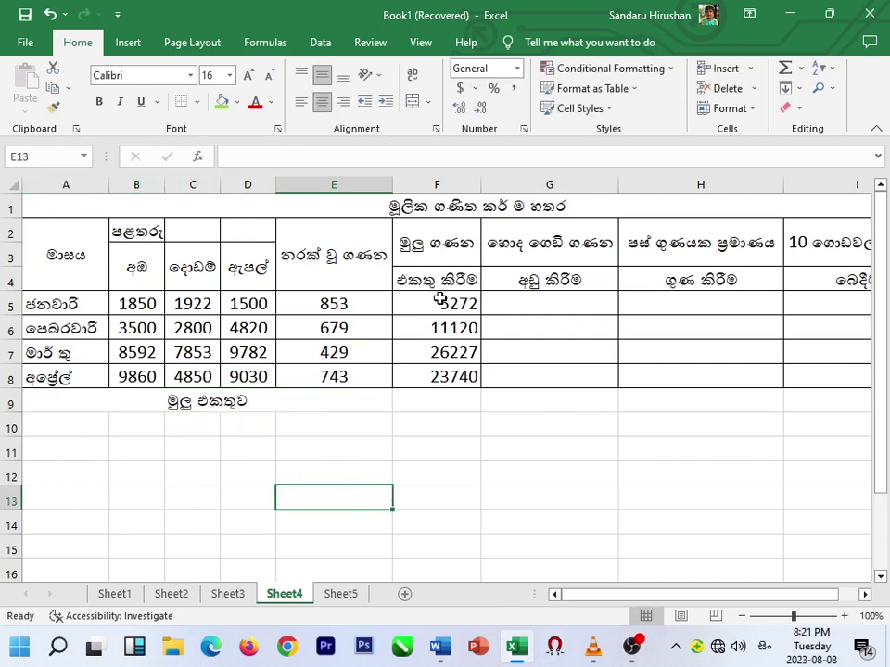
AutoSum column F into F9 for a grand total of 66359.
drag(438, 305, 436, 397)
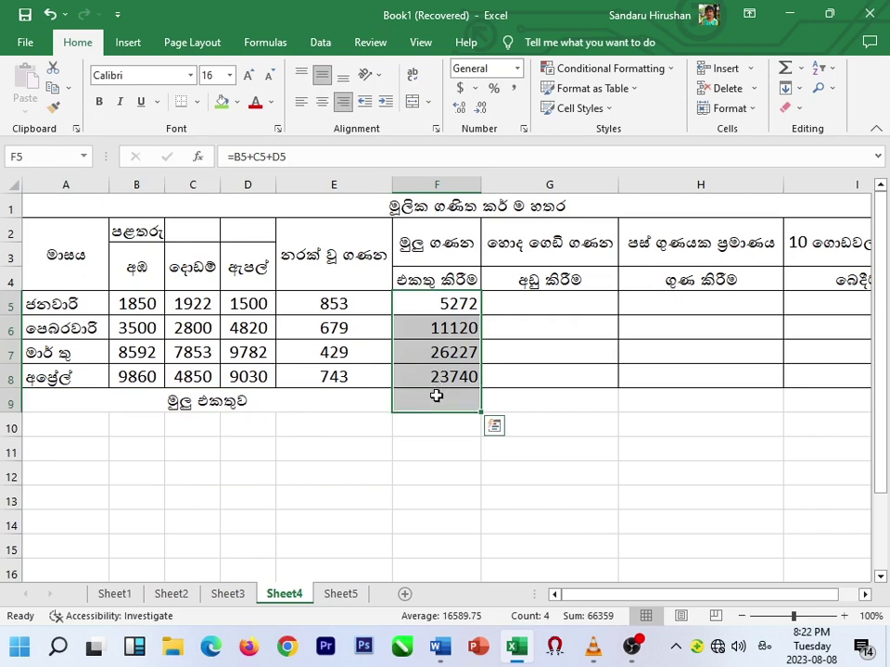
click(785, 71)
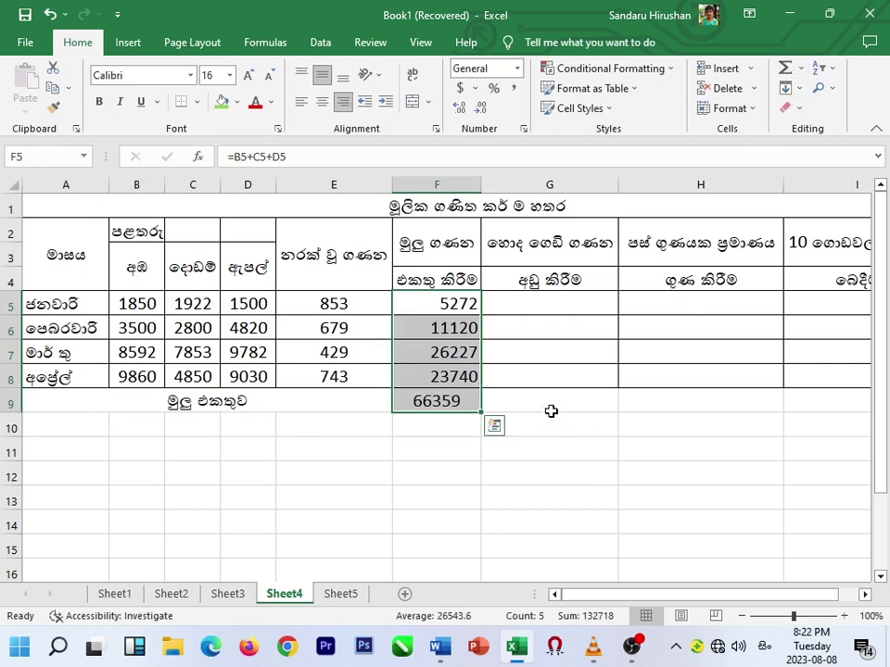
click(550, 411)
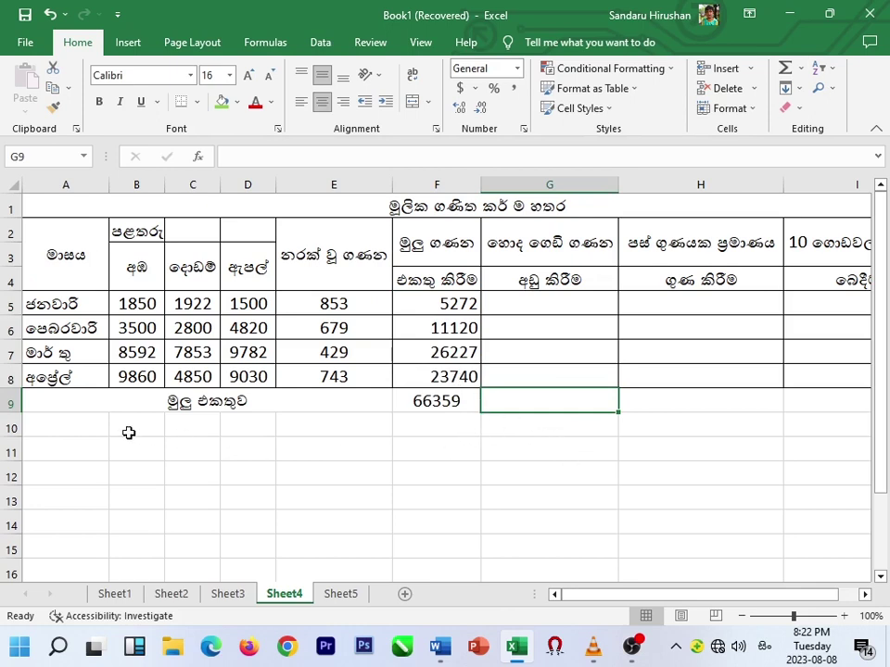
click(9, 401)
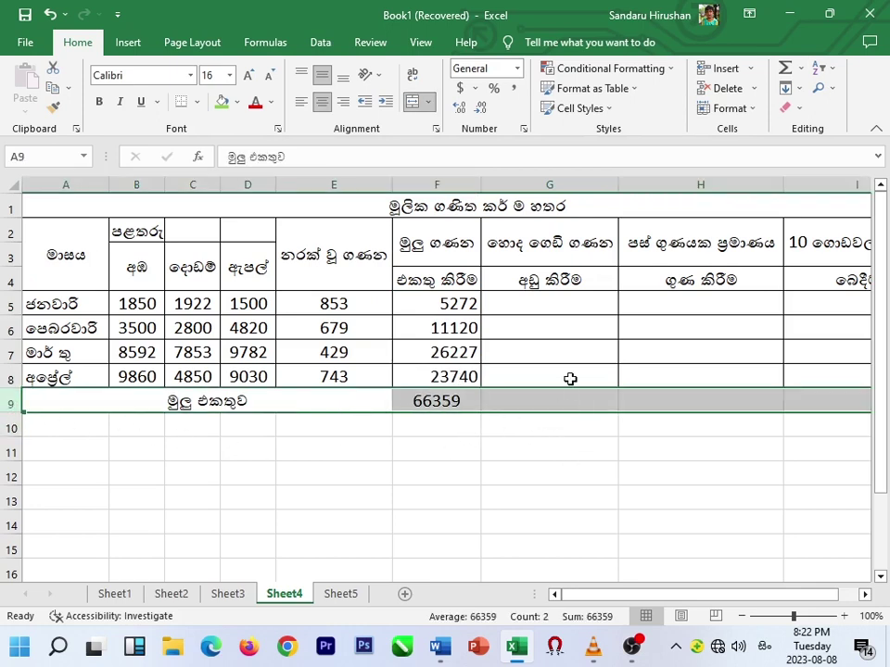
Delete the total row 9 and enter =F5-E5 in G5, giving 4419.
click(725, 88)
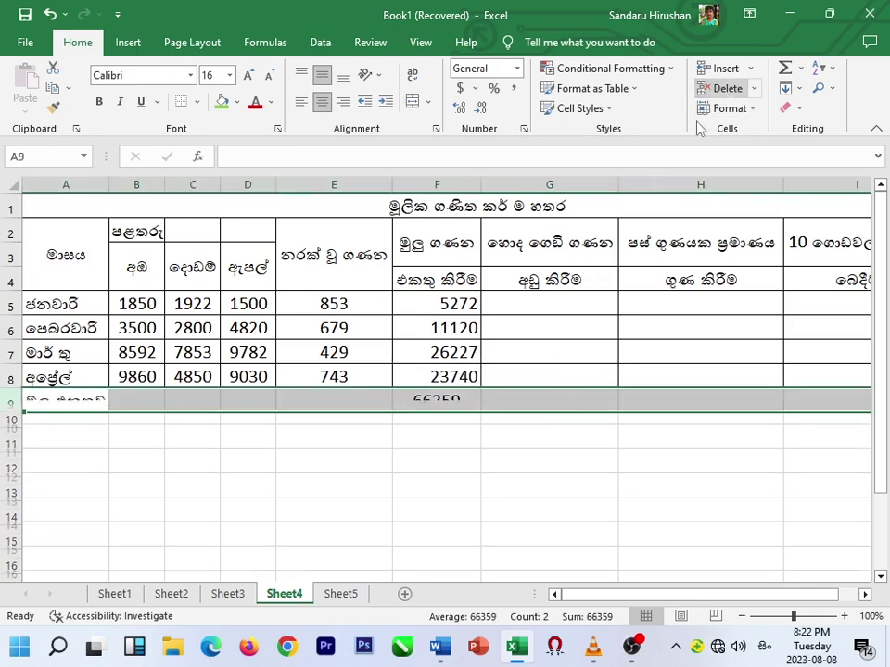
click(449, 427)
click(558, 301)
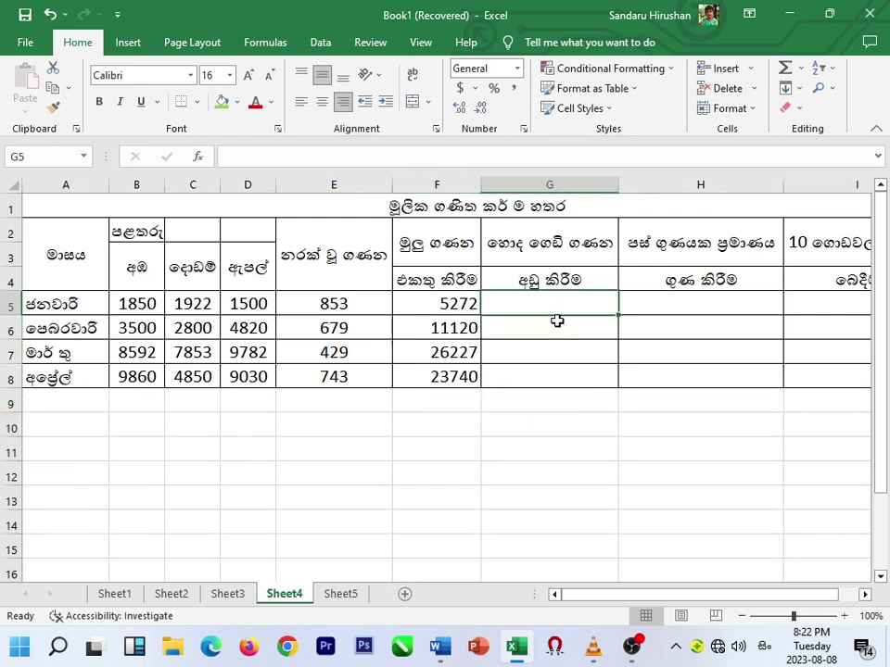
text(=)
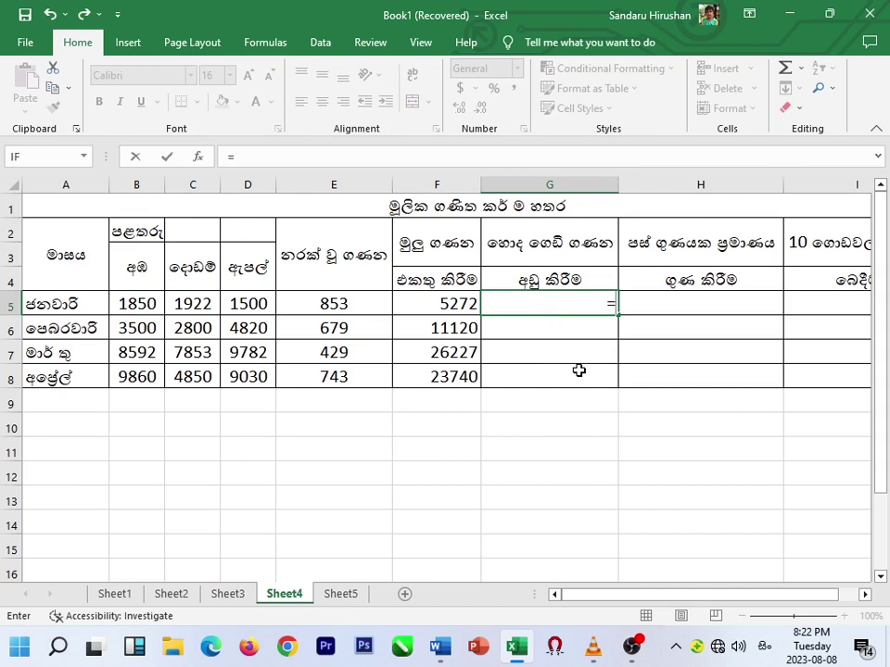
click(440, 303)
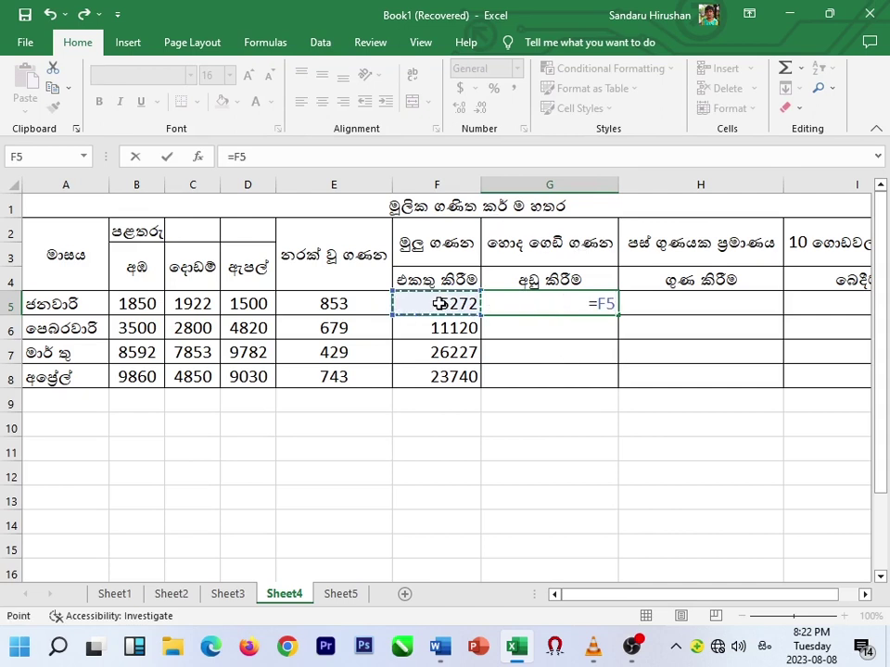
text(-)
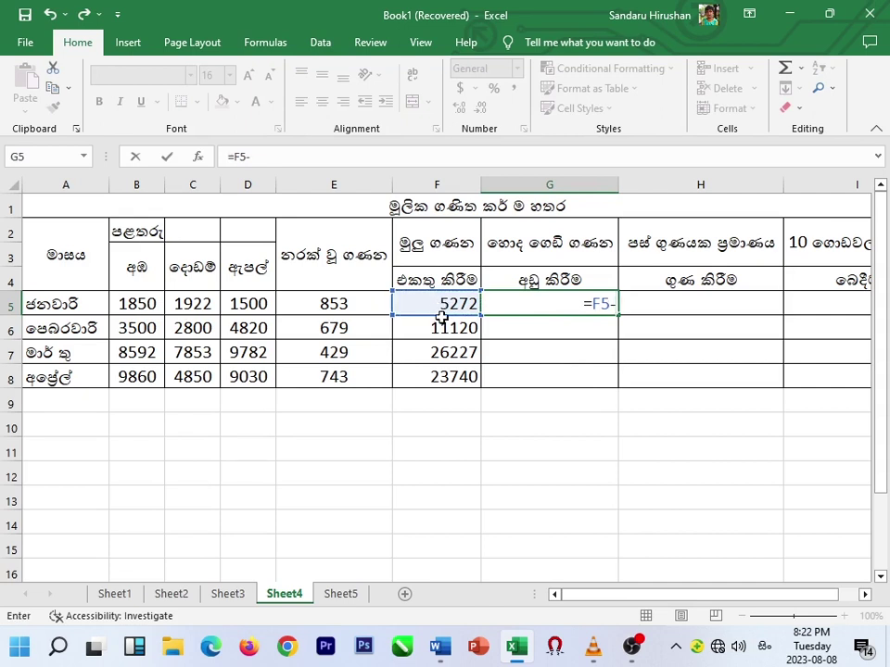
click(345, 304)
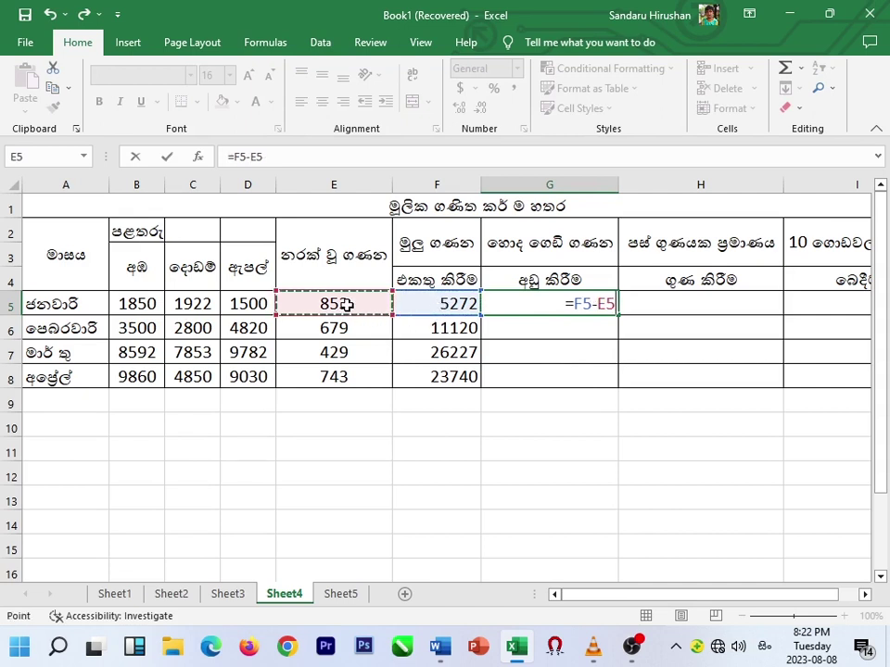
key(Return)
click(543, 304)
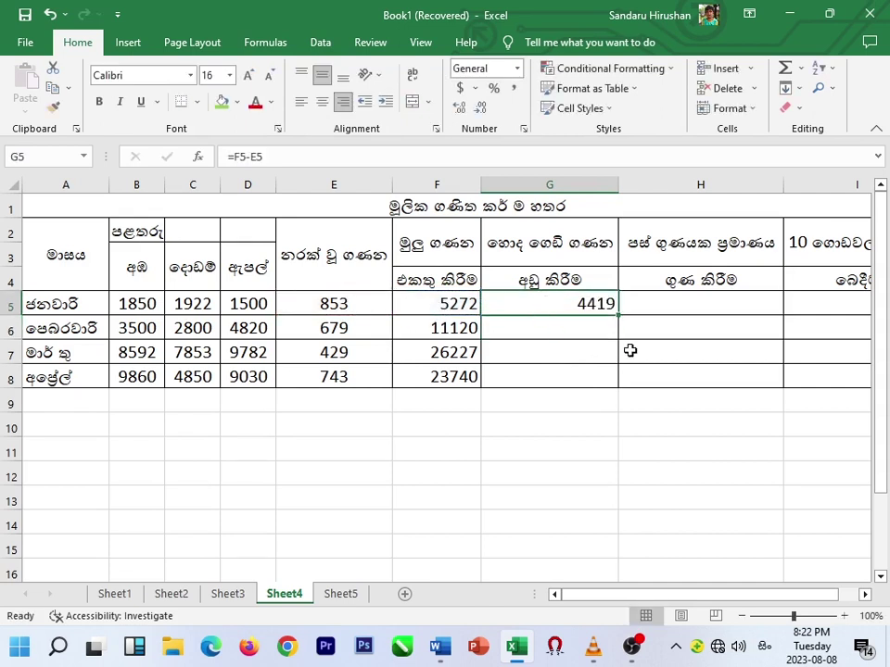
Enter =F6-E6 and =F7-E7 in G6 and G7, then fill G5's formula down to G8.
click(597, 331)
text(=)
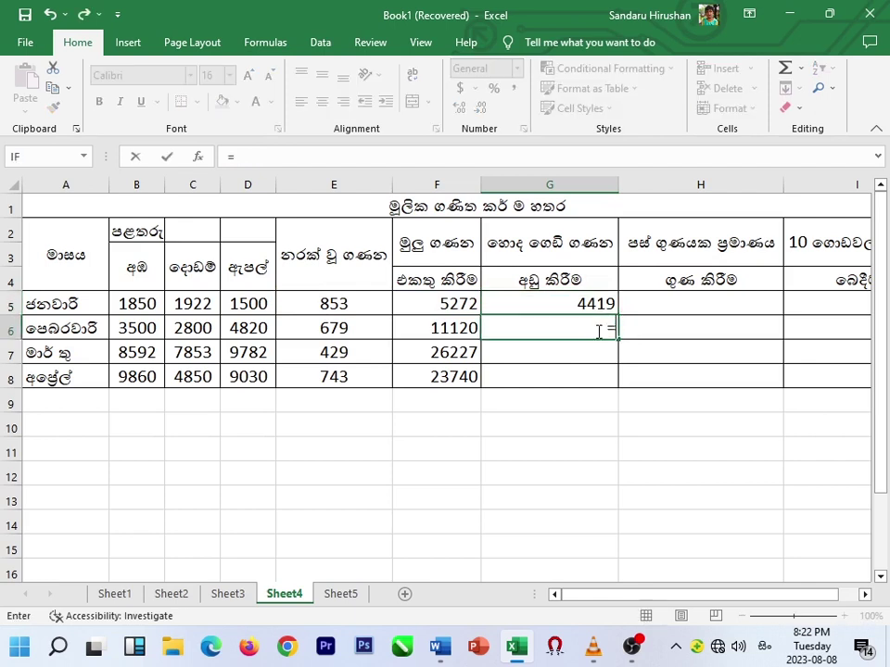
click(440, 330)
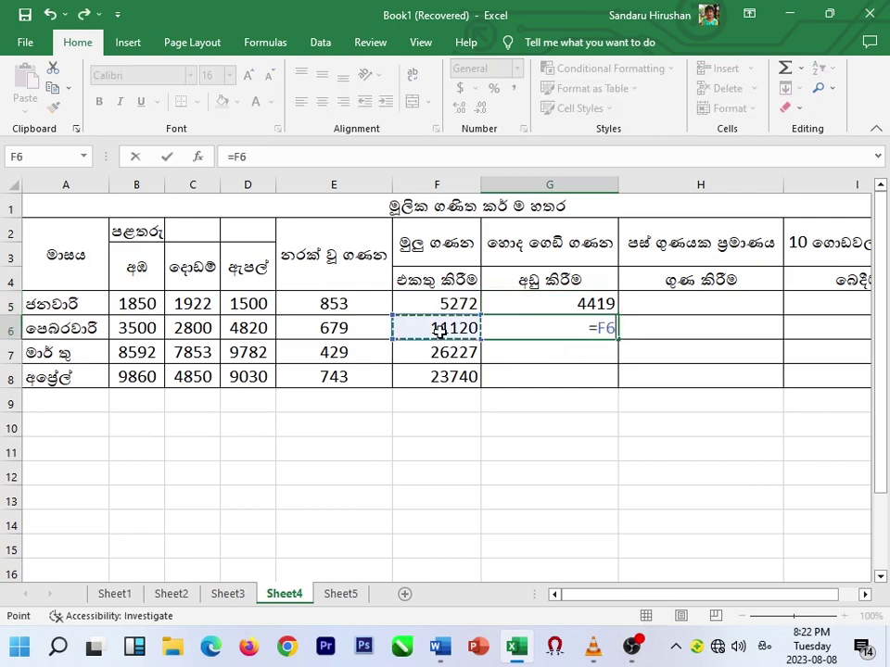
text(-)
click(336, 329)
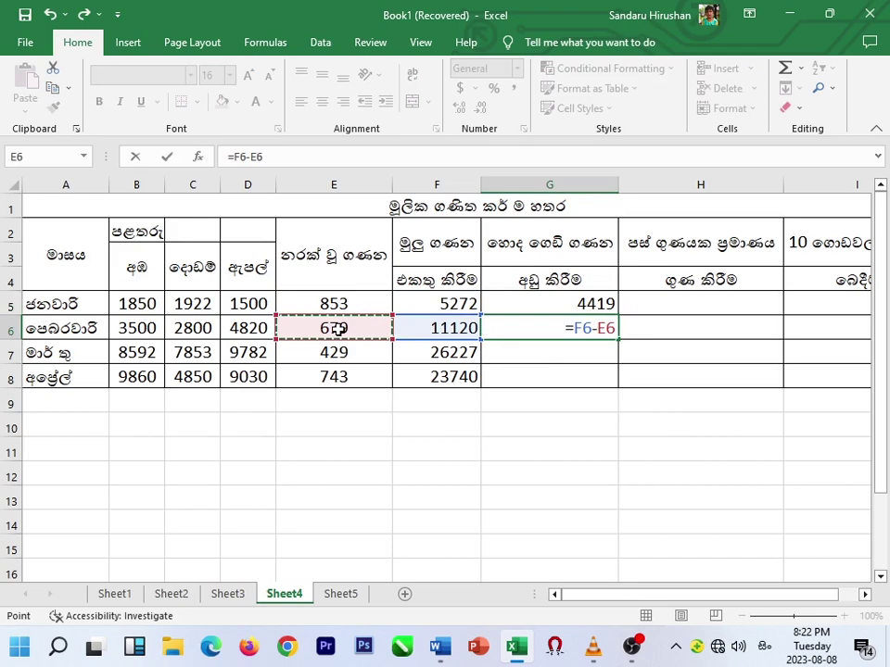
key(Return)
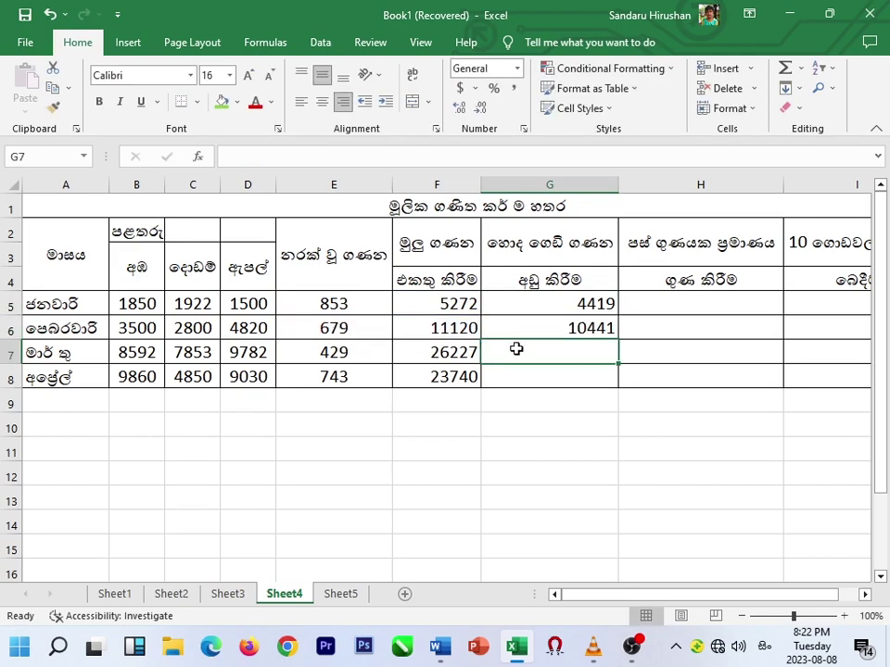
text(=)
click(468, 352)
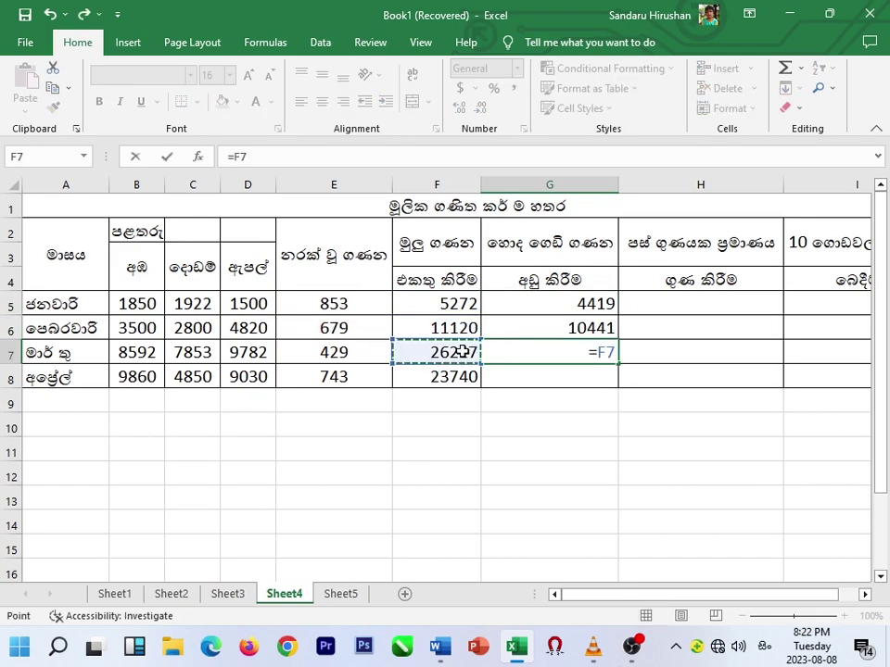
text(-)
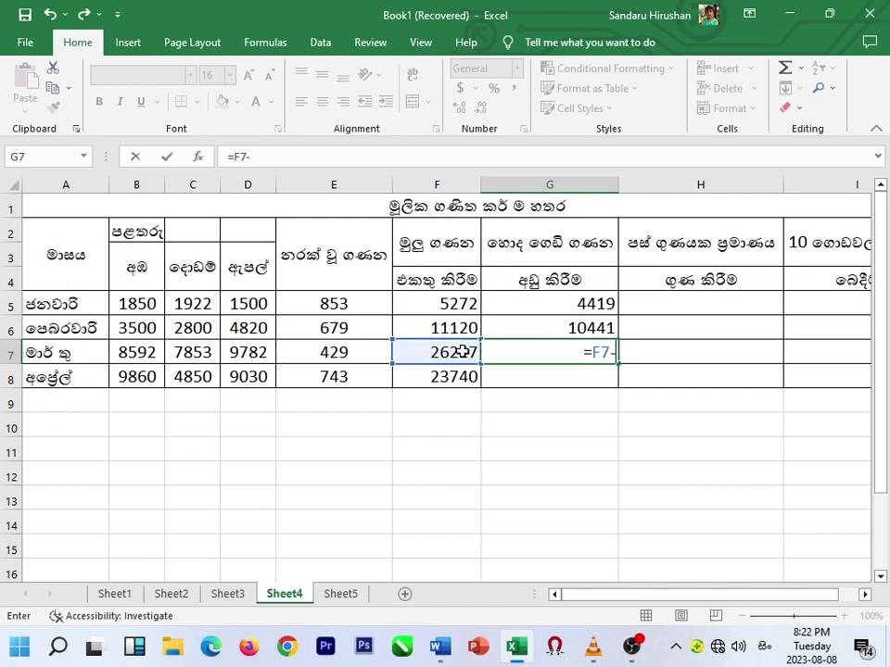
click(348, 352)
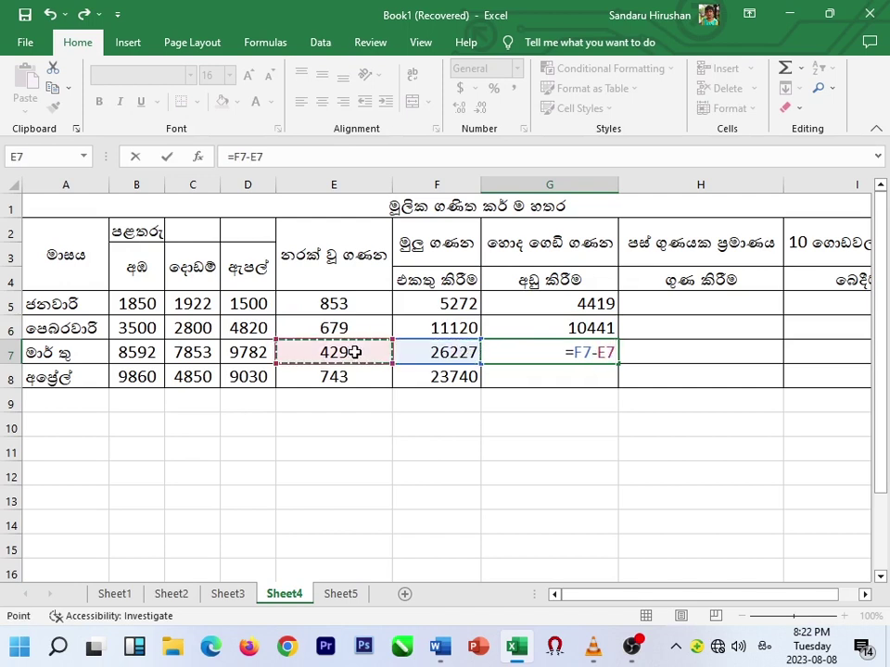
key(Return)
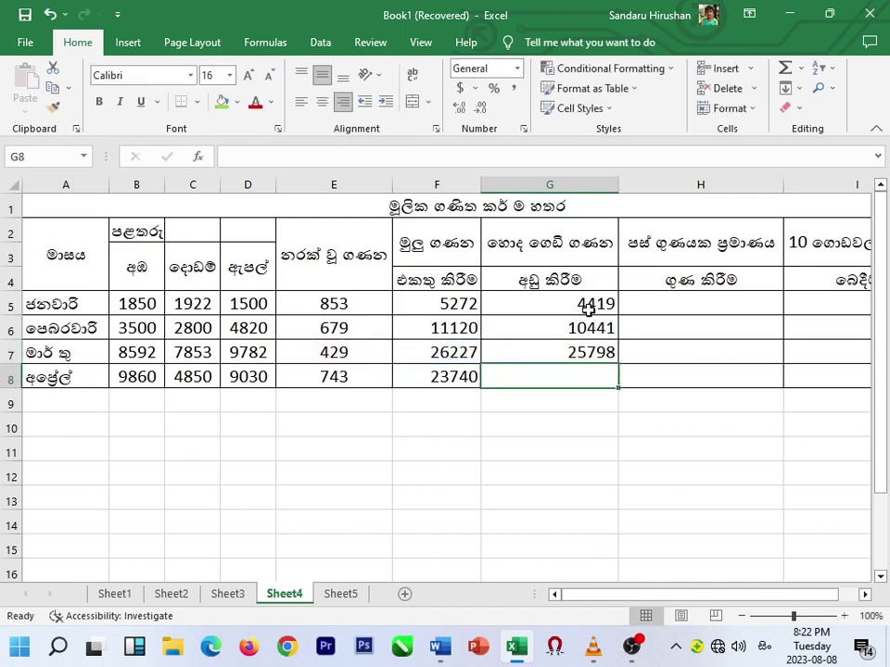
click(587, 308)
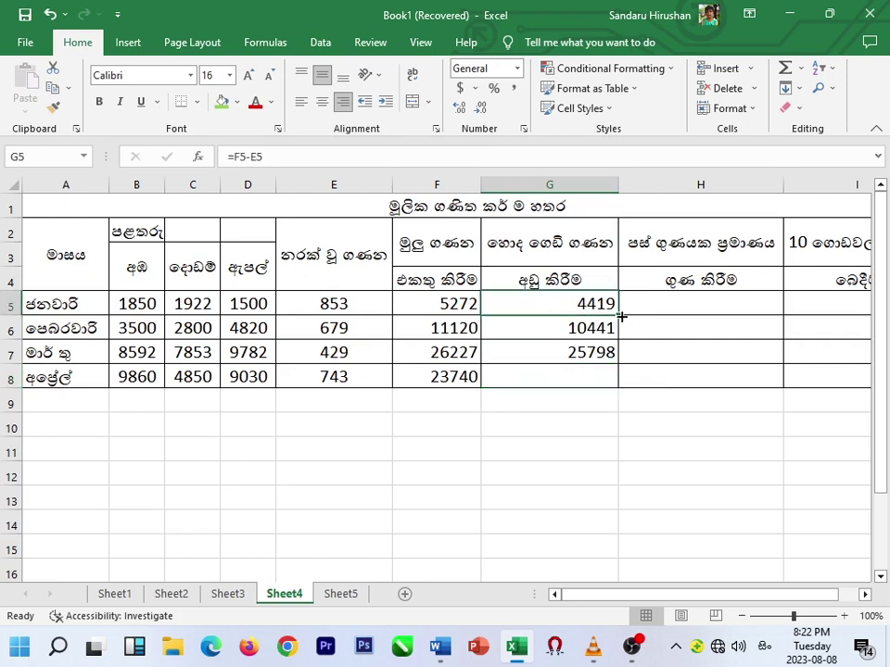
drag(621, 317, 616, 376)
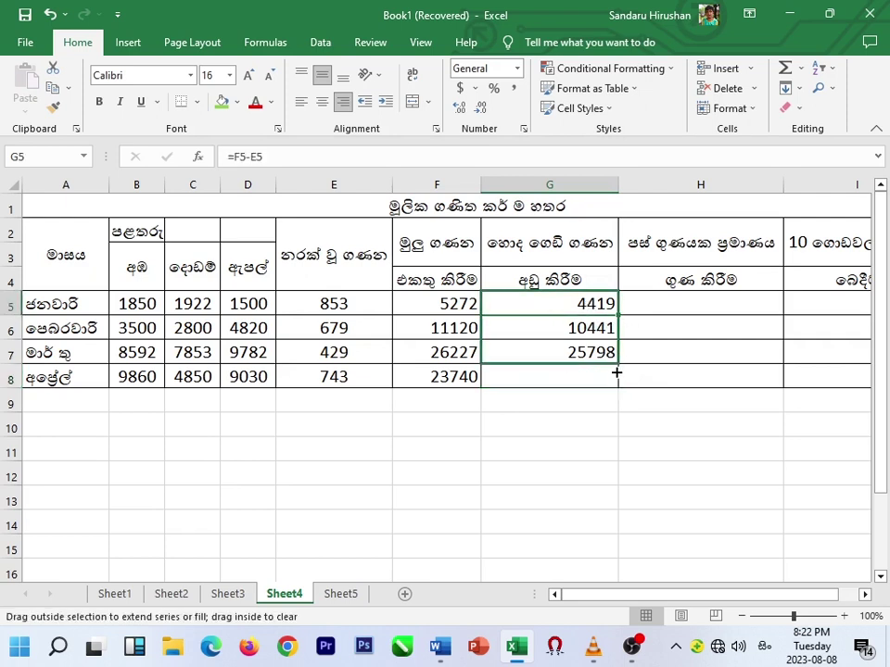
click(671, 305)
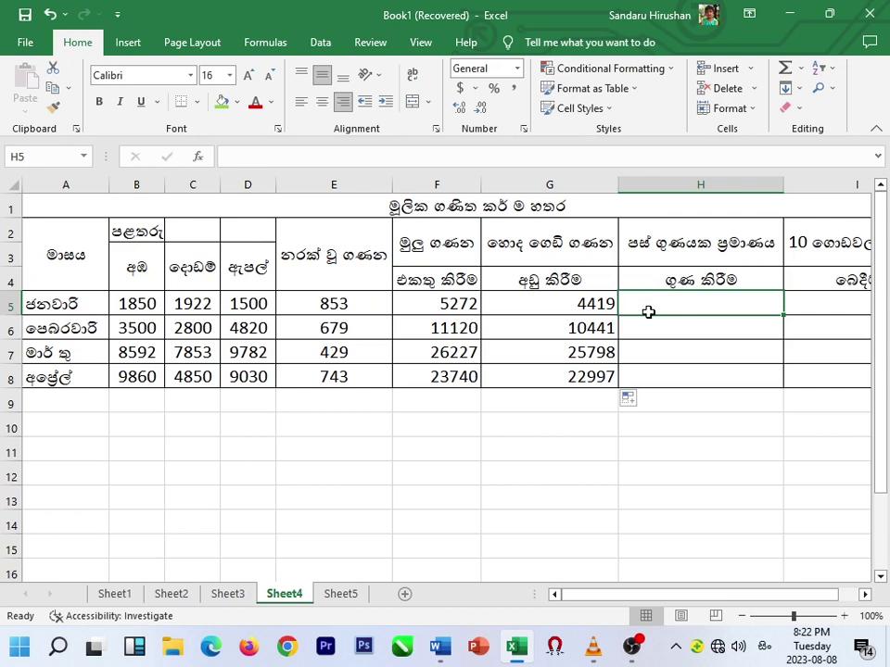
Enter multiply-by-5 formulas in H5, H6 and H7: =B5*5, =C6*5, =D7*5.
text(=)
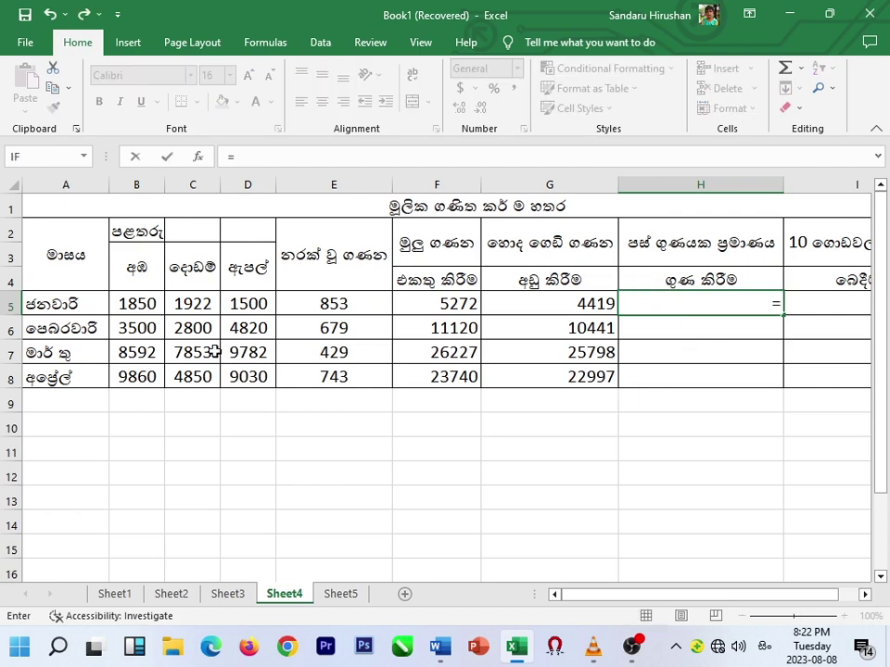
click(140, 302)
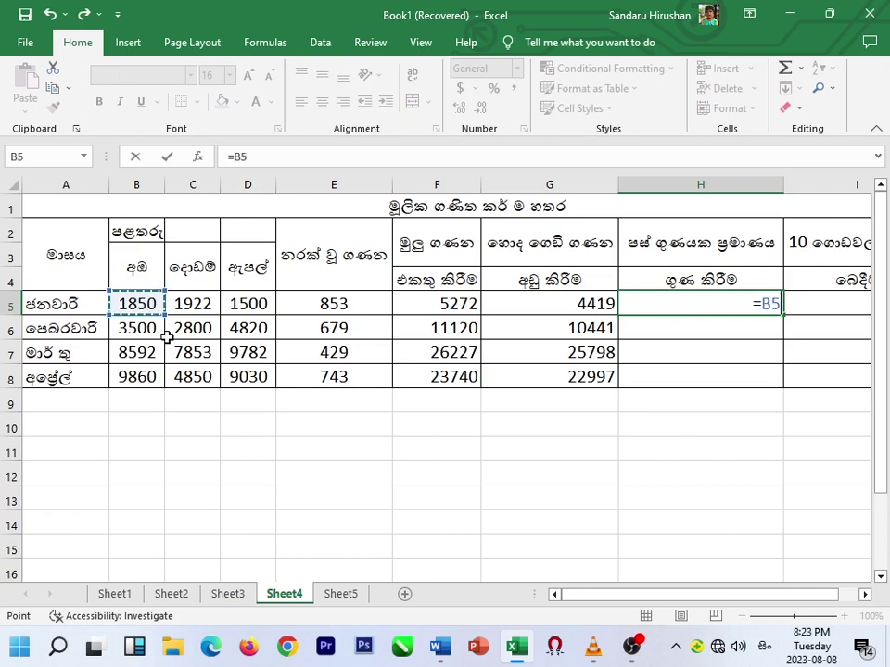
text(*)
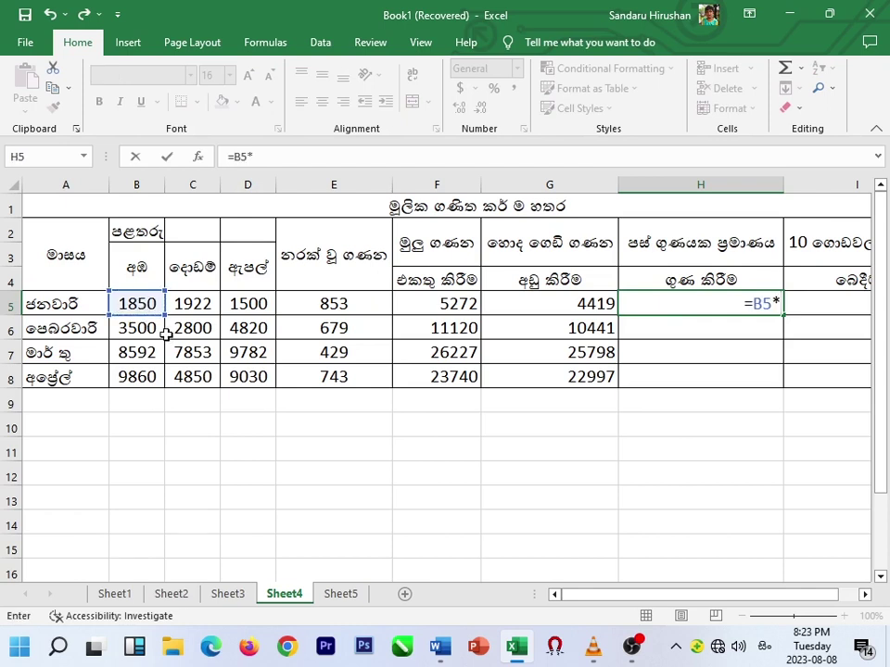
text(5)
key(Return)
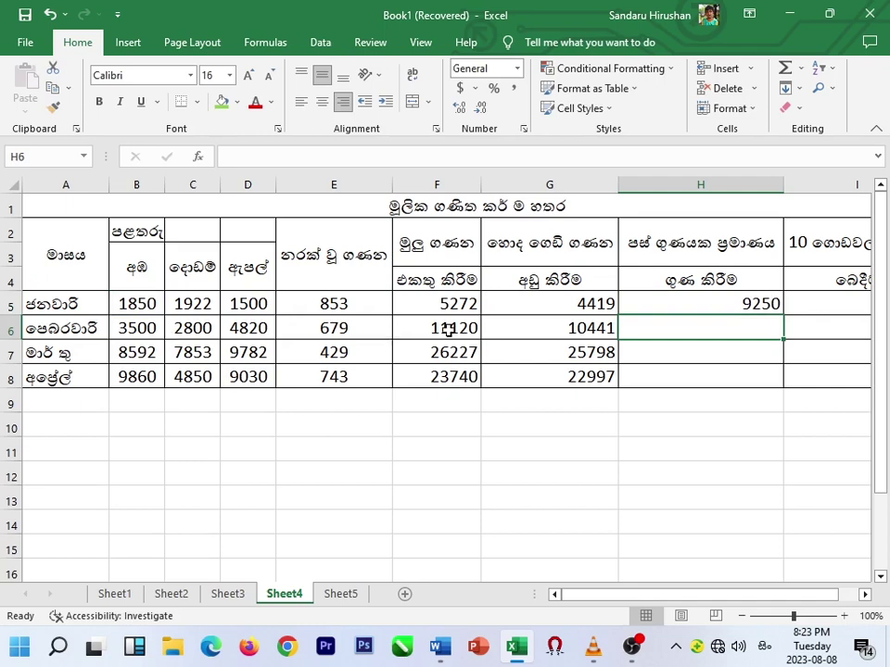
text(=)
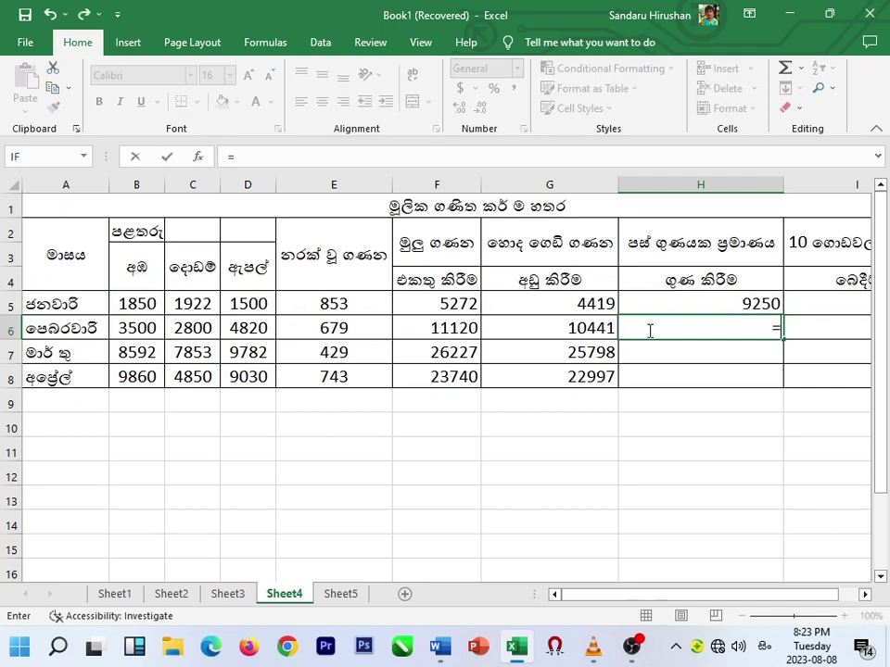
click(195, 329)
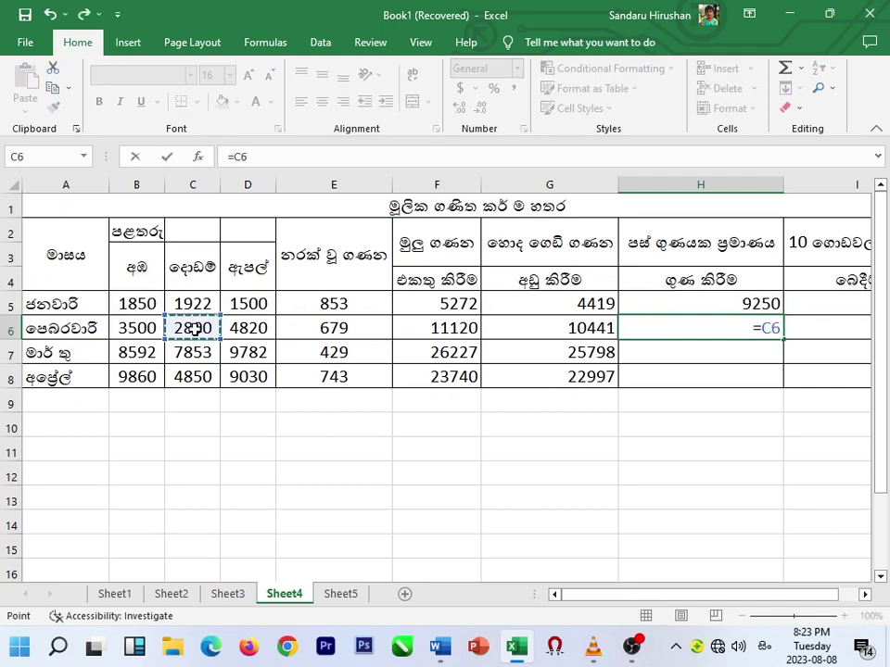
text(*)
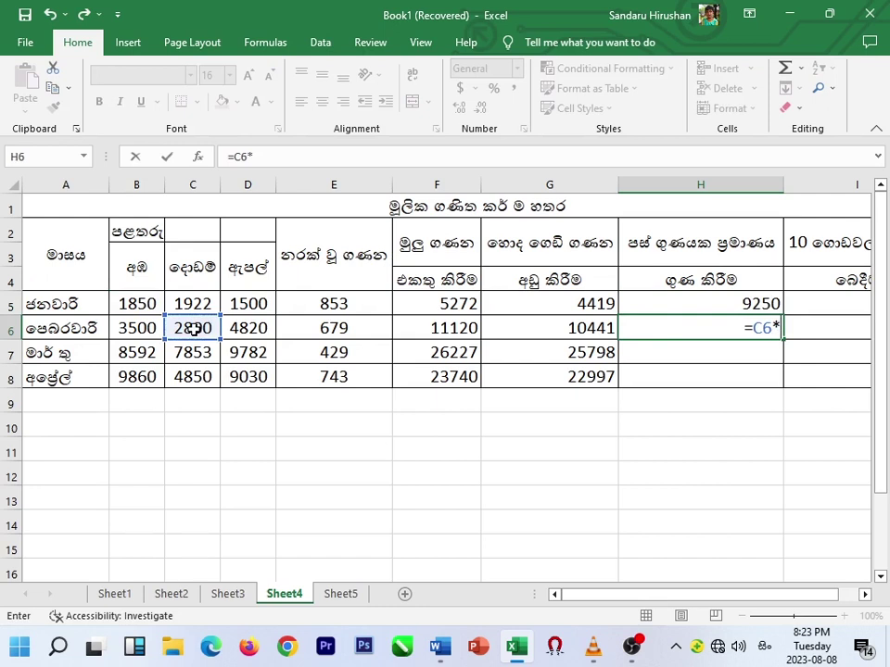
text(5)
key(Return)
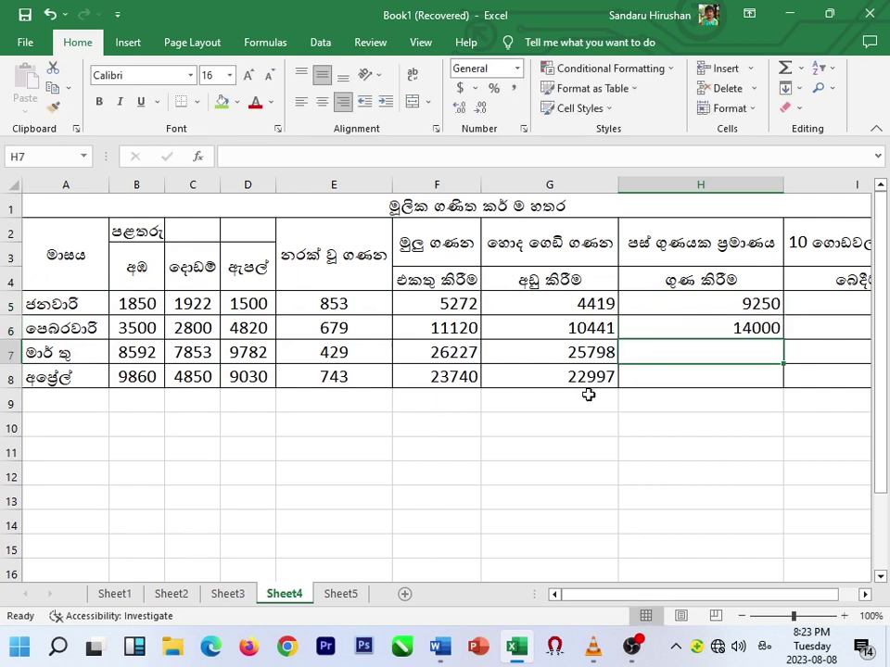
text(=)
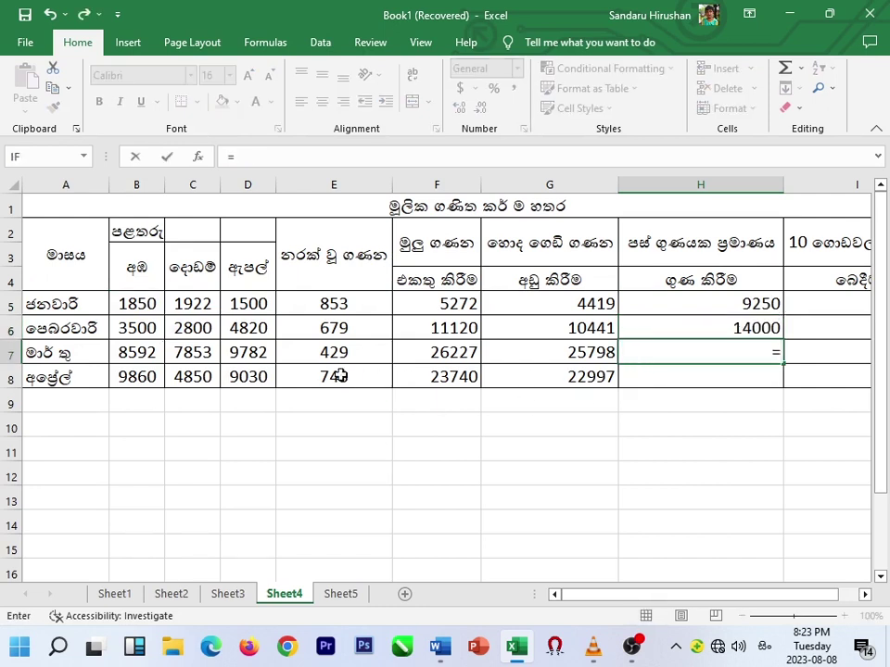
click(259, 378)
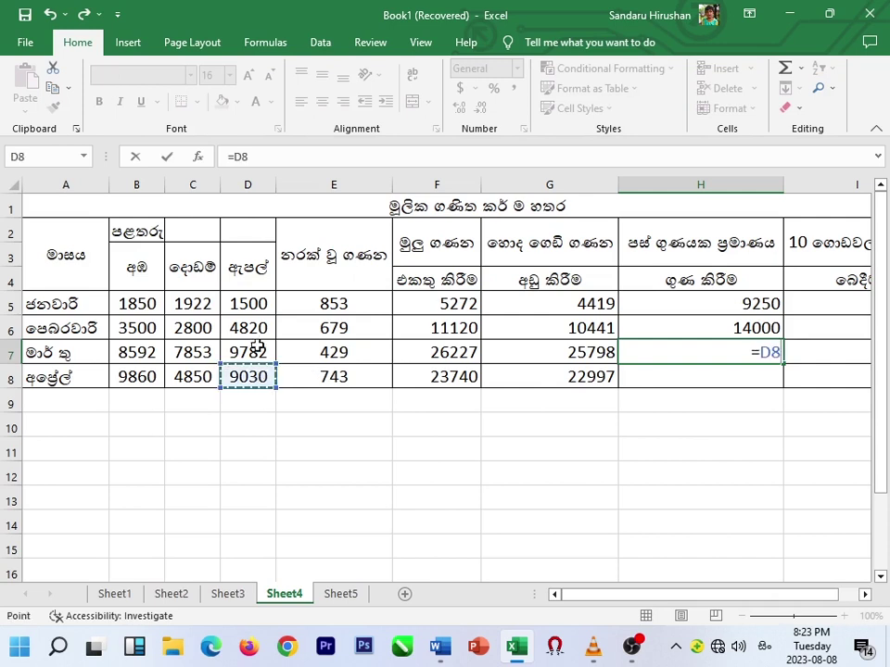
click(255, 353)
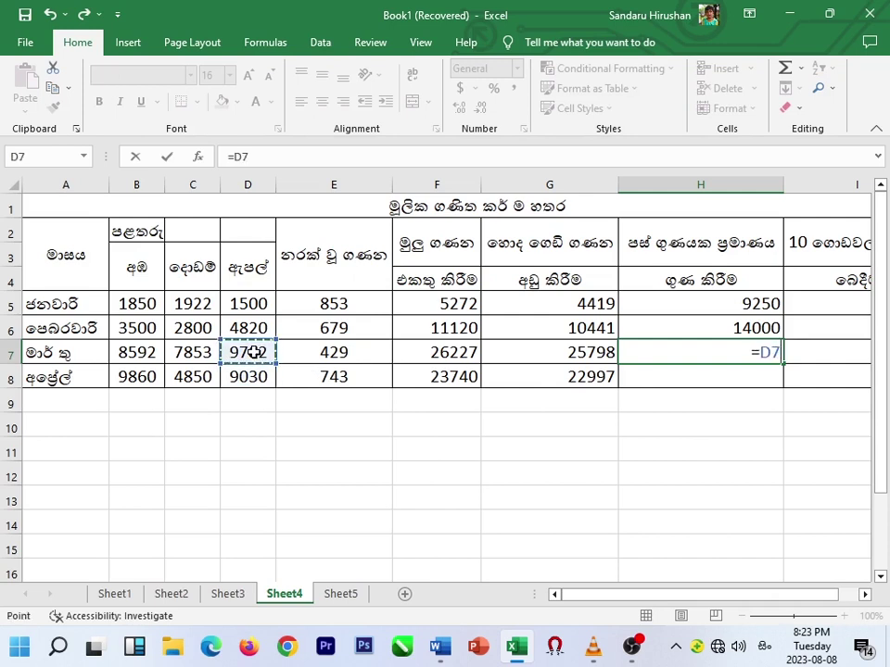
text(*5)
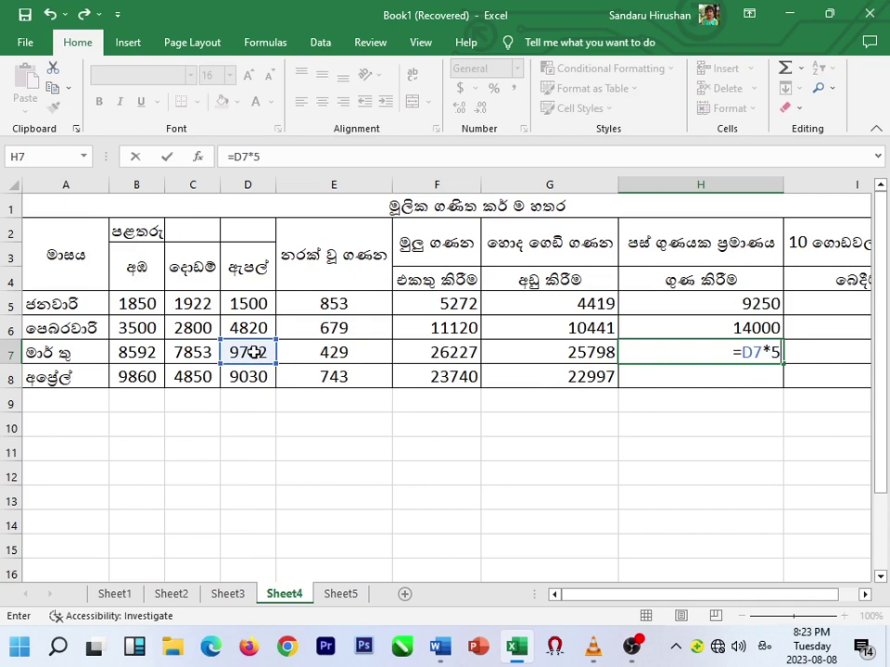
key(Return)
Fill H5's =B5*5 formula down through H8 and narrow column G.
click(661, 312)
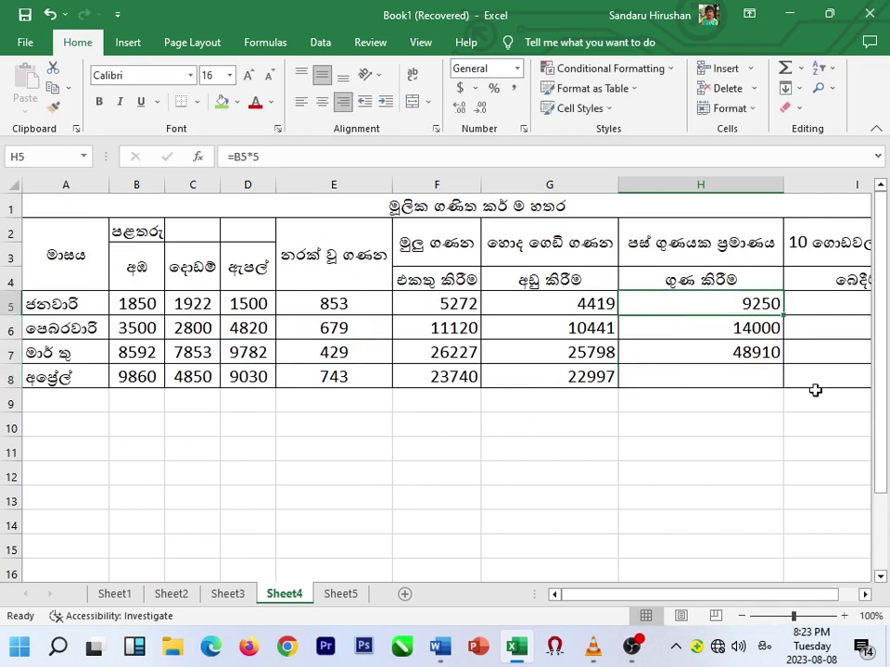
drag(784, 316, 781, 380)
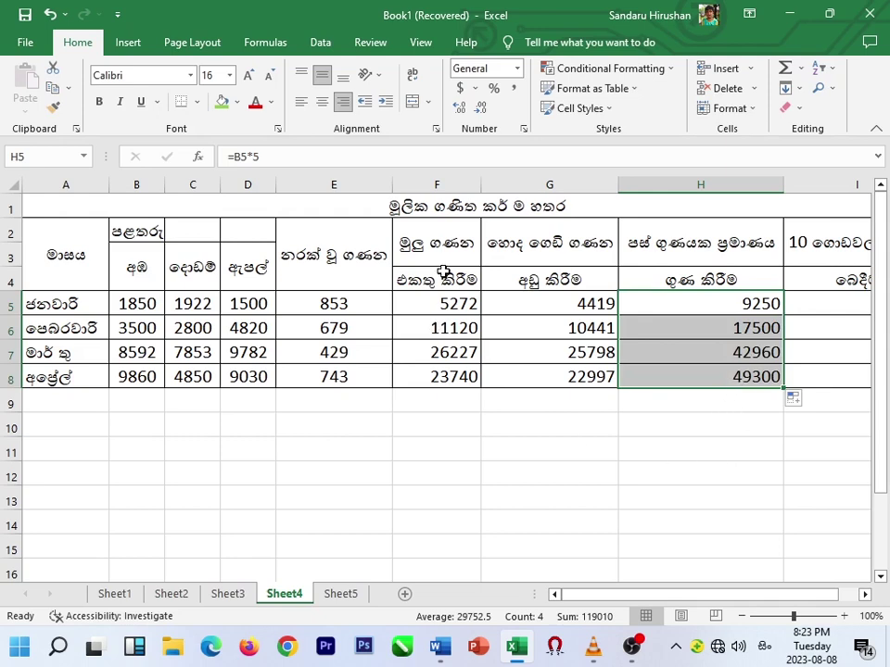
drag(617, 187, 557, 188)
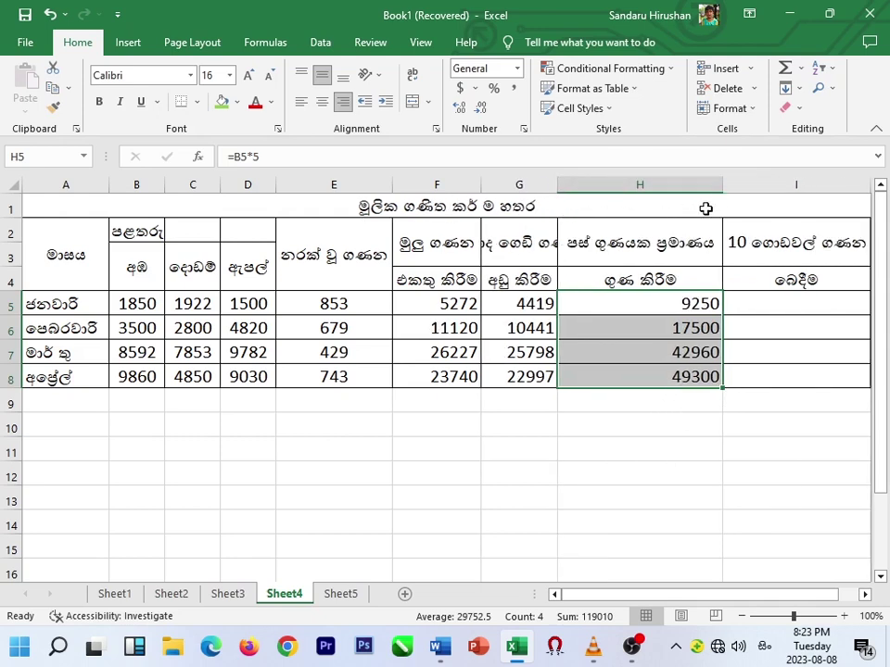
Narrow column H so the division column I fits beside the table.
drag(719, 189, 647, 191)
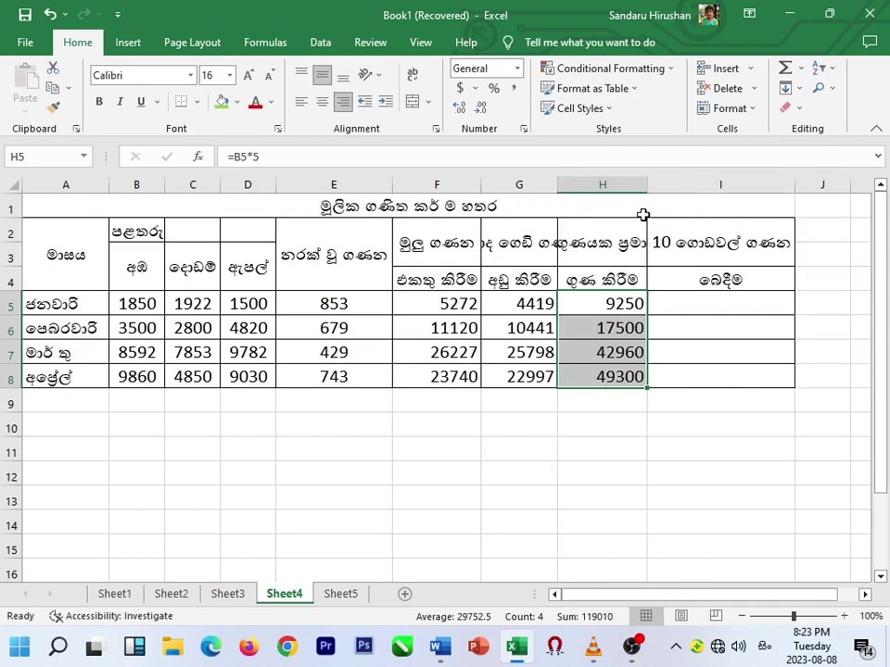
click(696, 304)
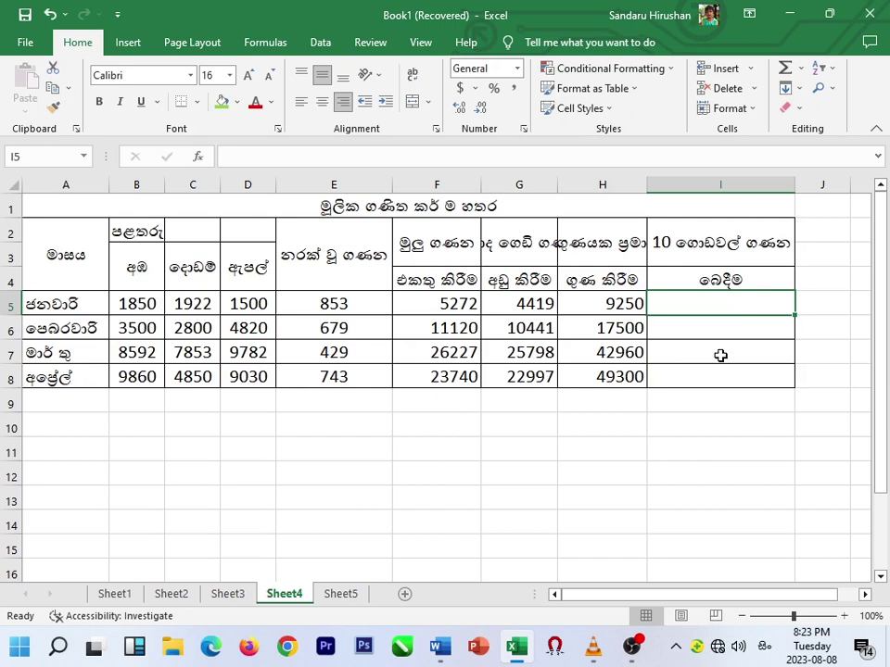
Enter =F5/10 in I5 and =D6/10 in I6.
text(=)
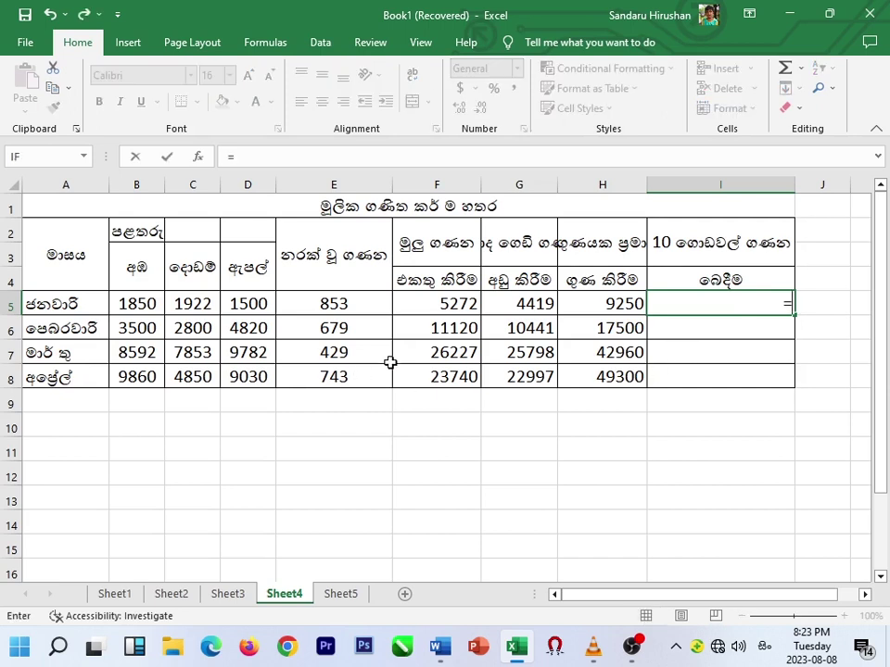
click(429, 304)
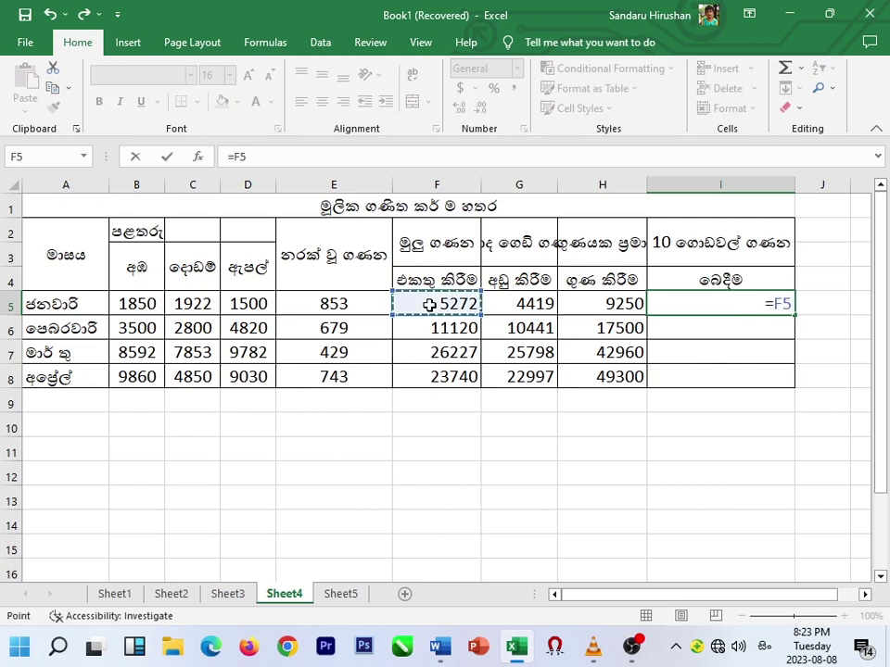
text(/10)
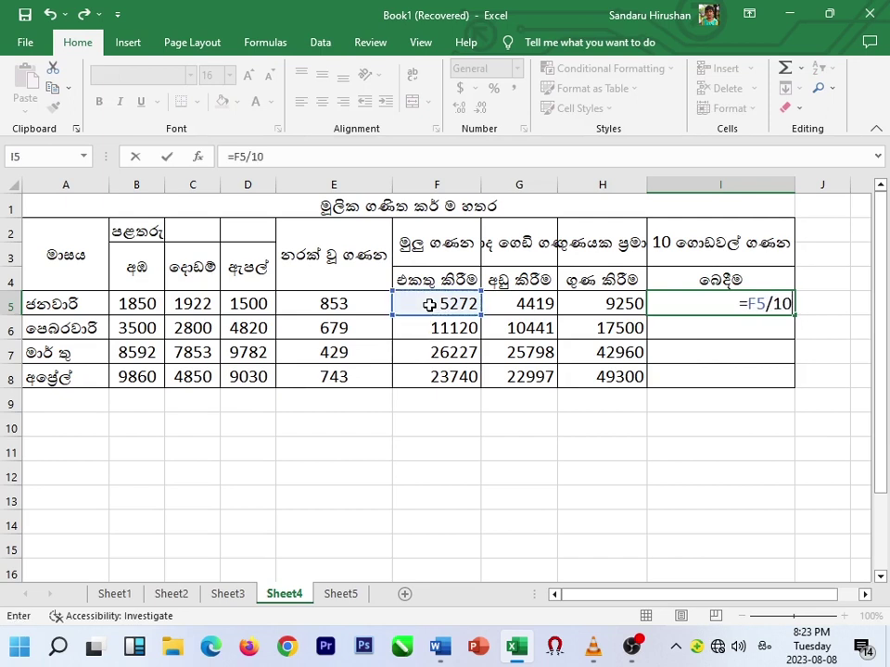
key(Return)
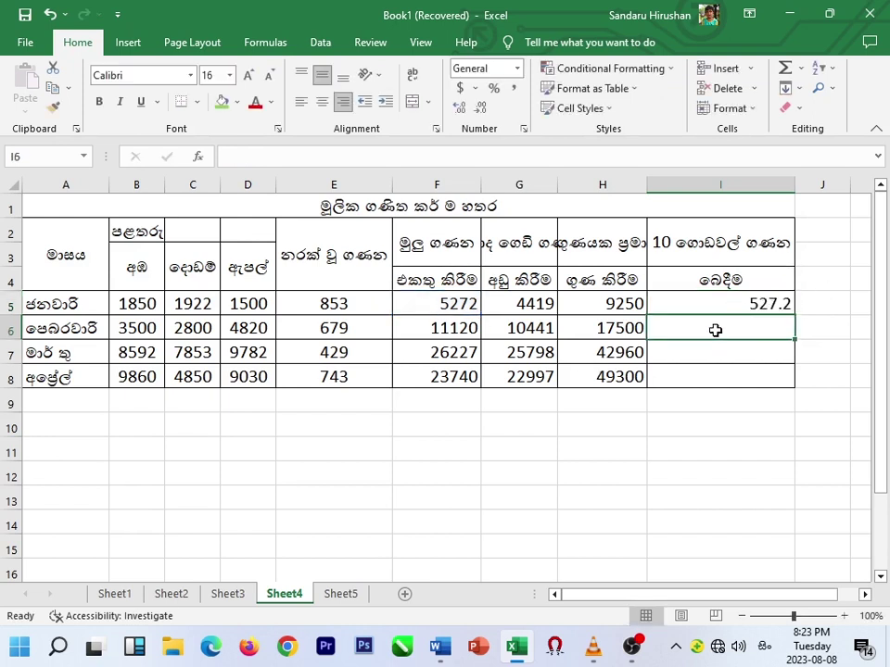
text(=)
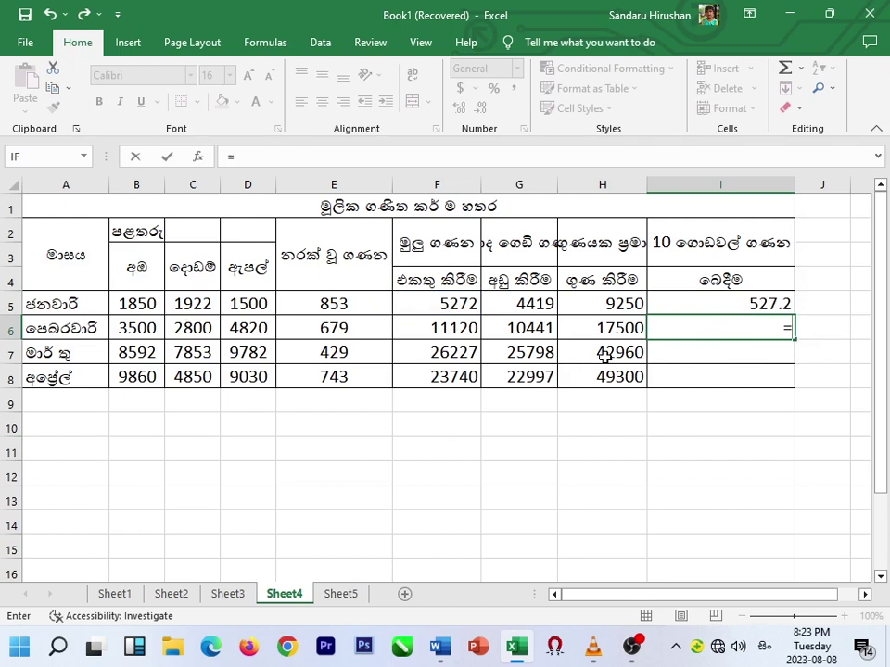
click(262, 324)
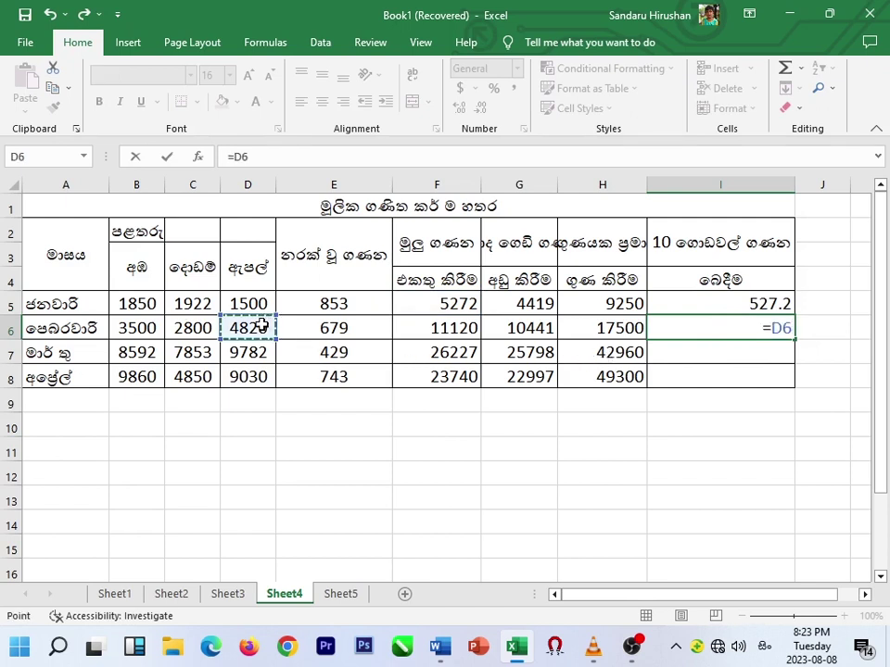
text(/1)
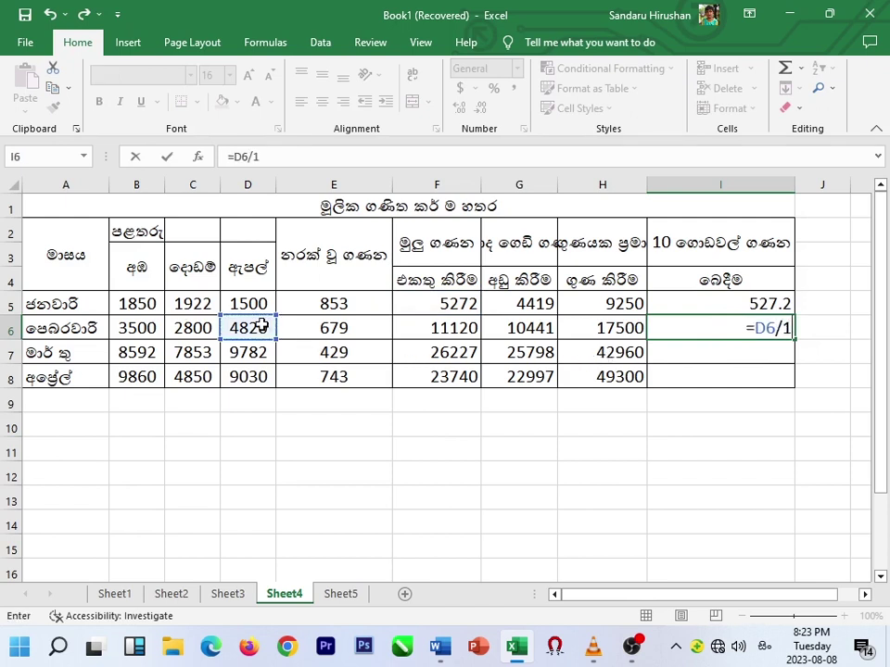
text(0)
key(Return)
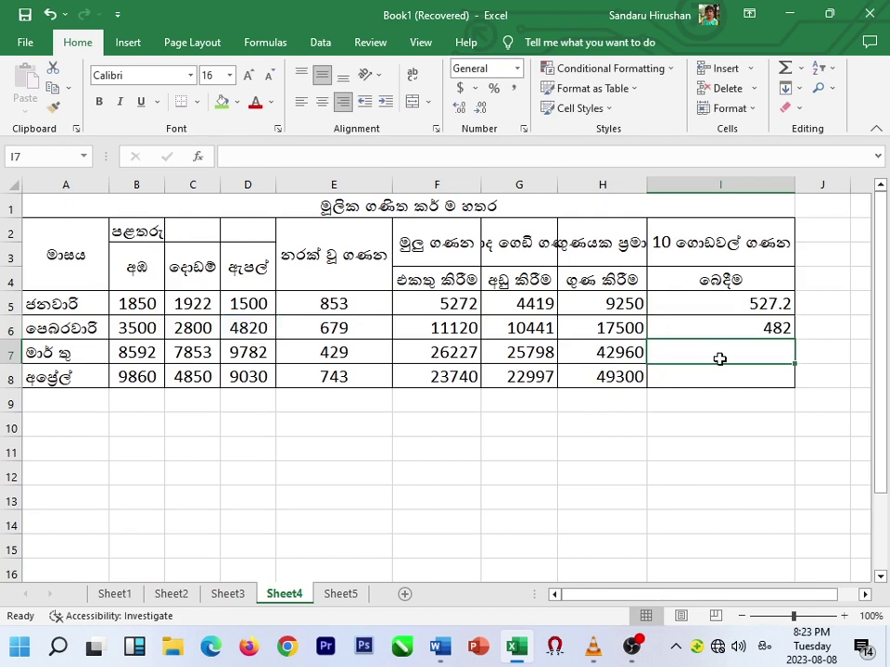
Fill I5's =F5/10 down through I8, giving 527.2, 1112, 2622.7 and 2374.
click(708, 302)
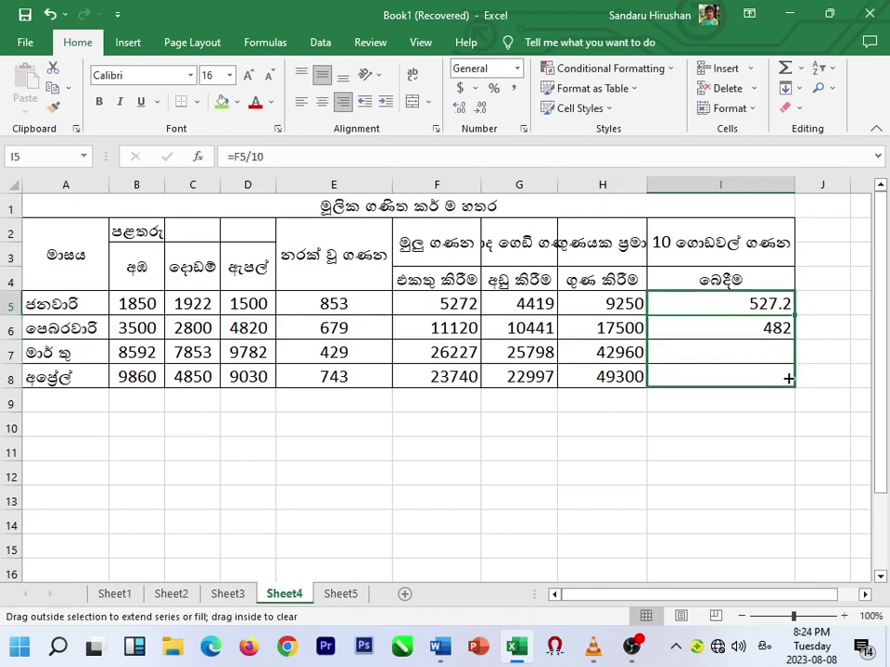
drag(795, 316, 791, 378)
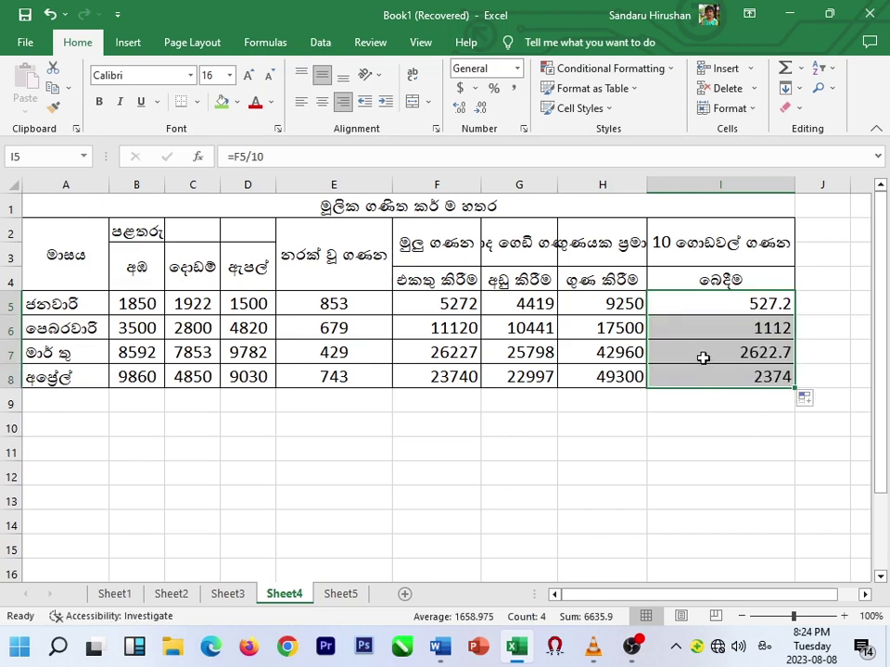
click(703, 357)
click(728, 303)
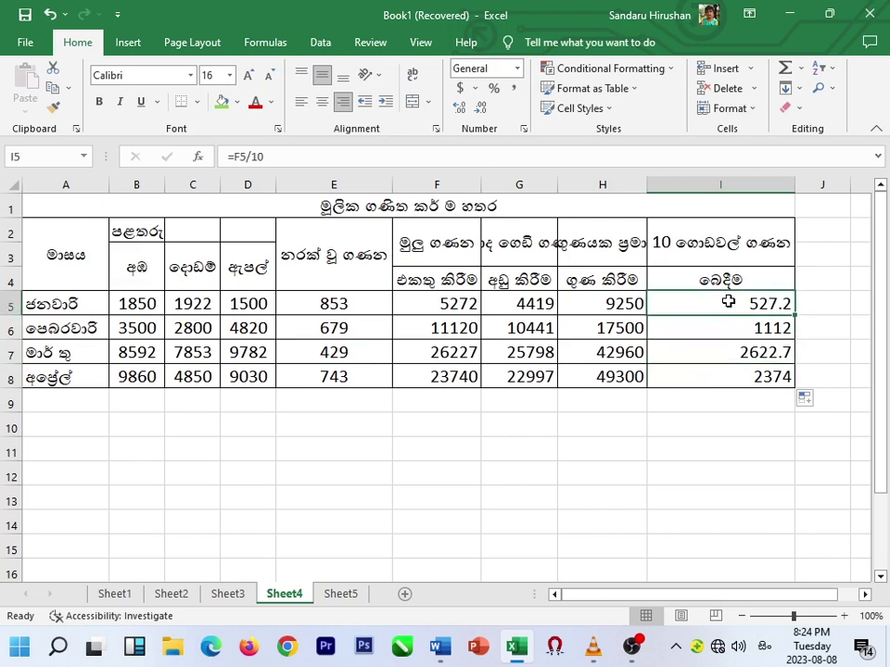
Enter =B5/8 in I5 and fill it down to I8.
text(=)
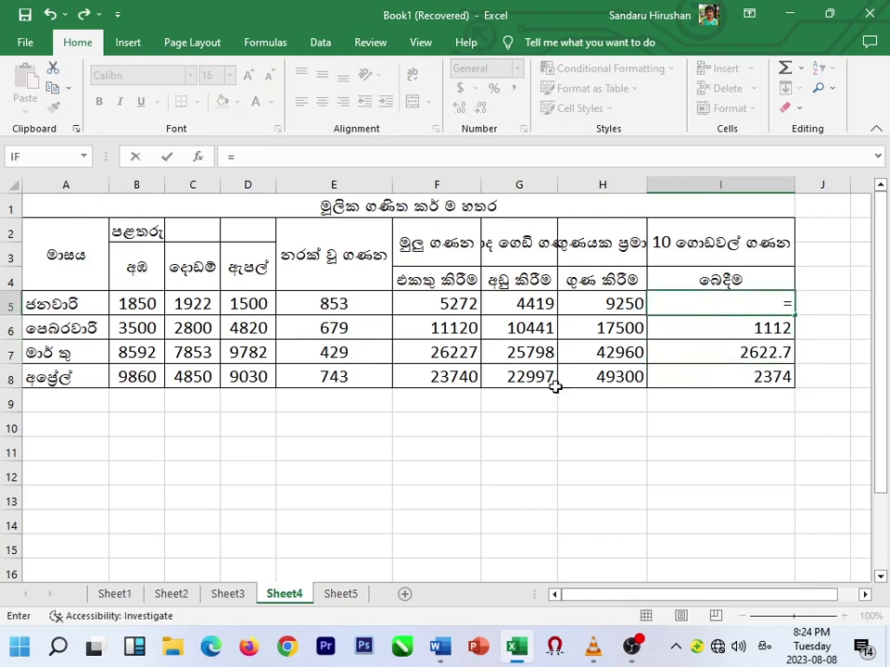
click(141, 307)
text(/)
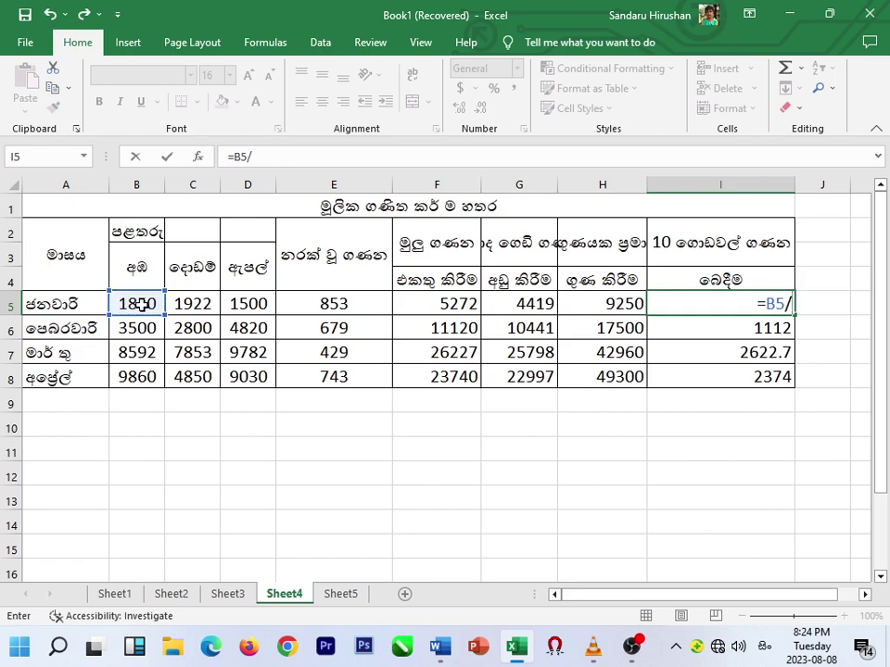
text(8)
key(Return)
click(684, 308)
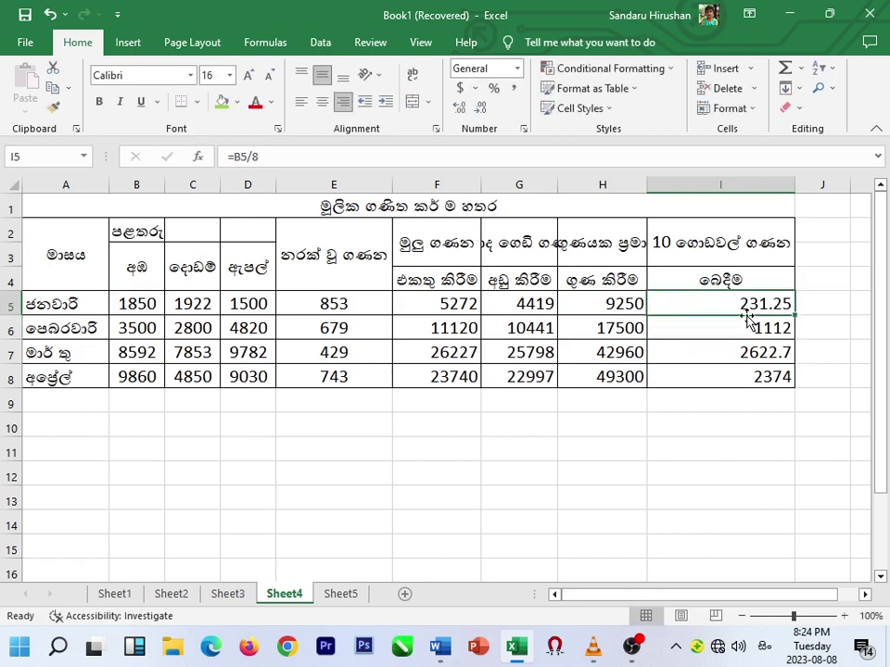
drag(797, 317, 793, 384)
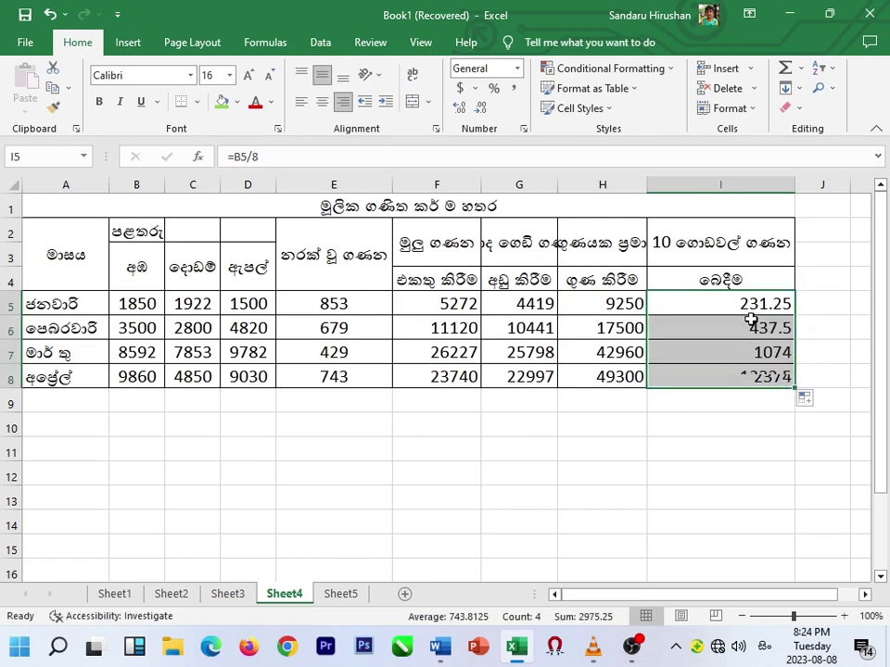
Change I5's divisor to 10 and refill down to I8 (185, 350, 859.2, 986).
click(667, 304)
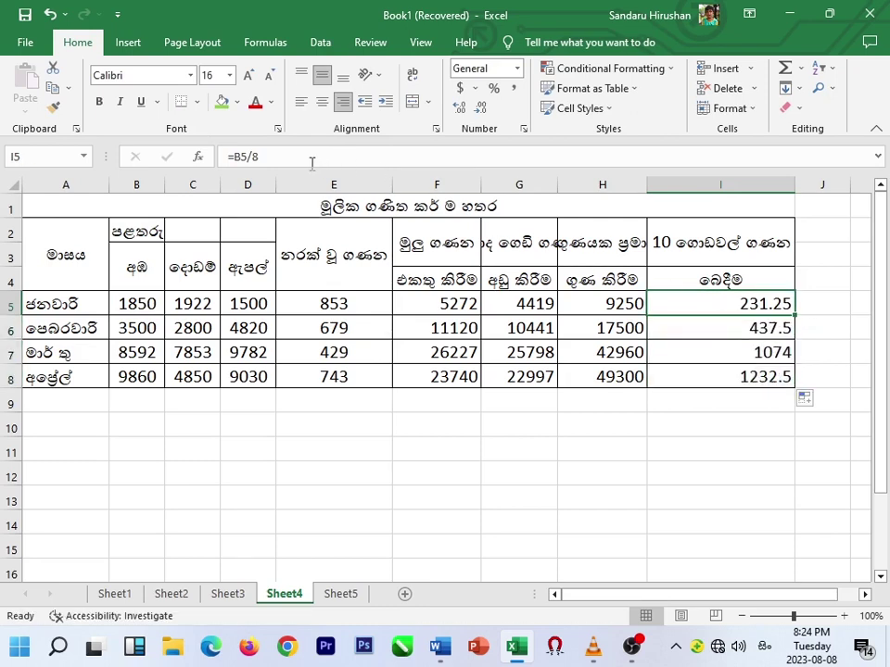
click(250, 156)
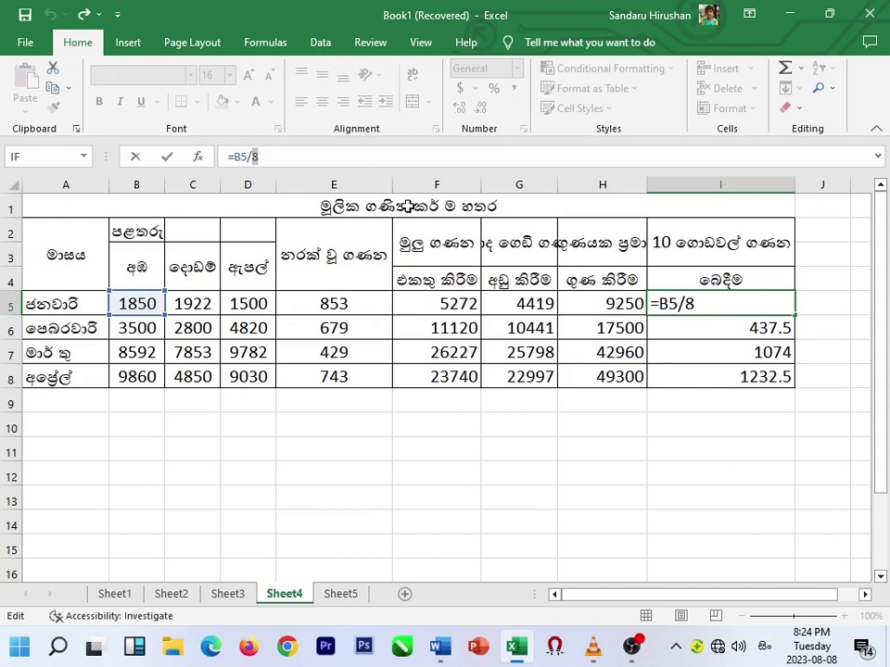
text(1)
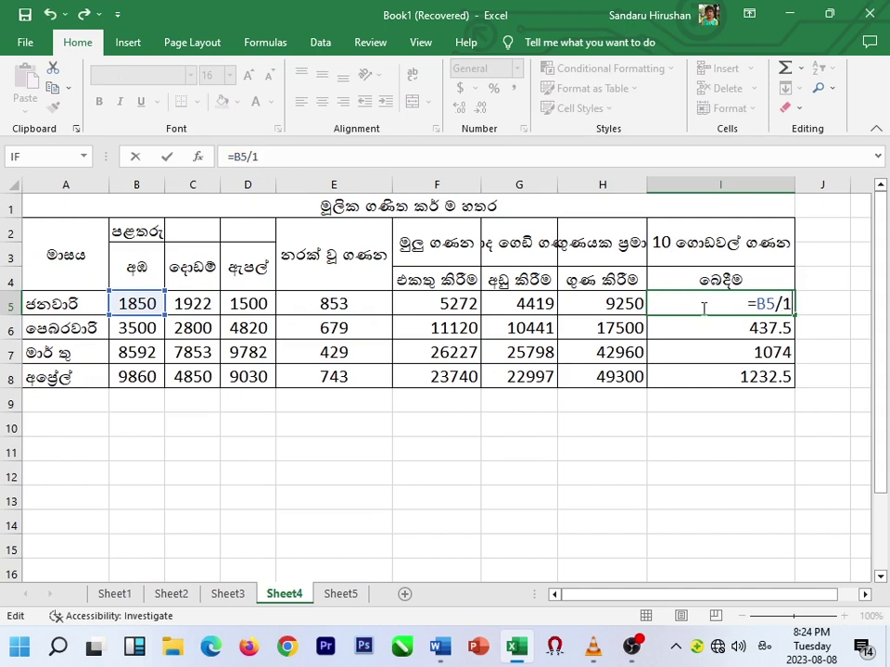
text(0)
key(Return)
click(702, 307)
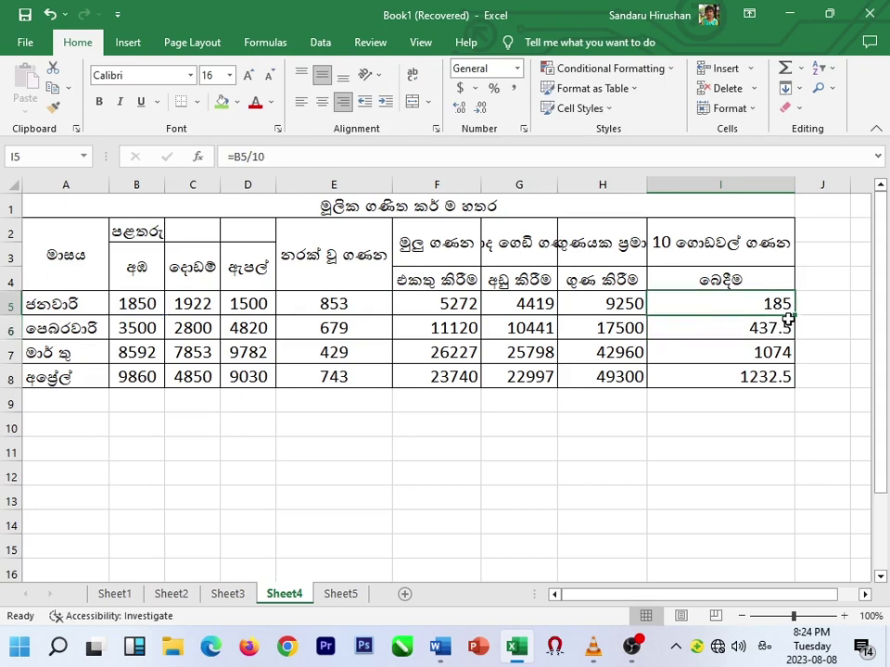
drag(795, 317, 791, 384)
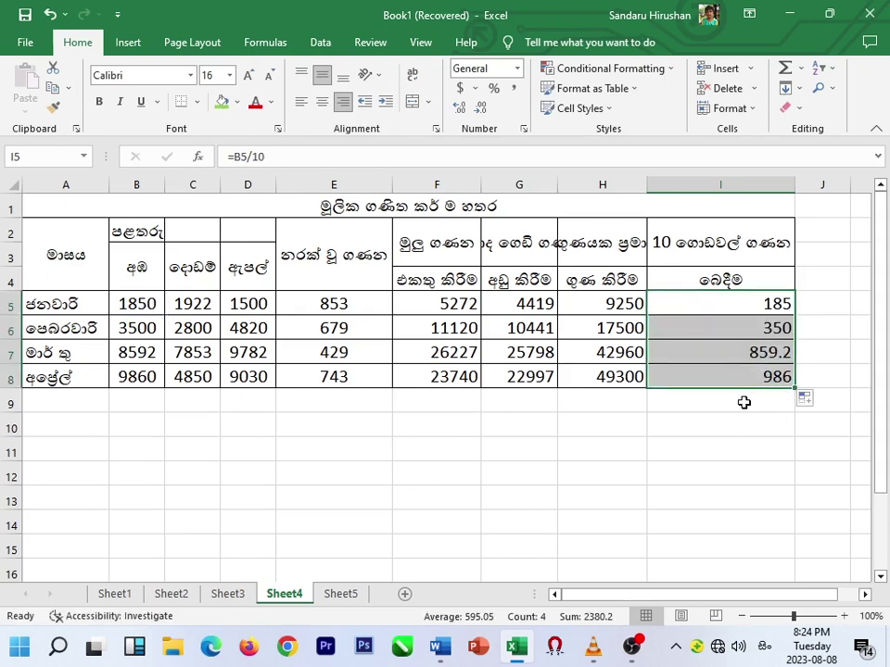
click(725, 457)
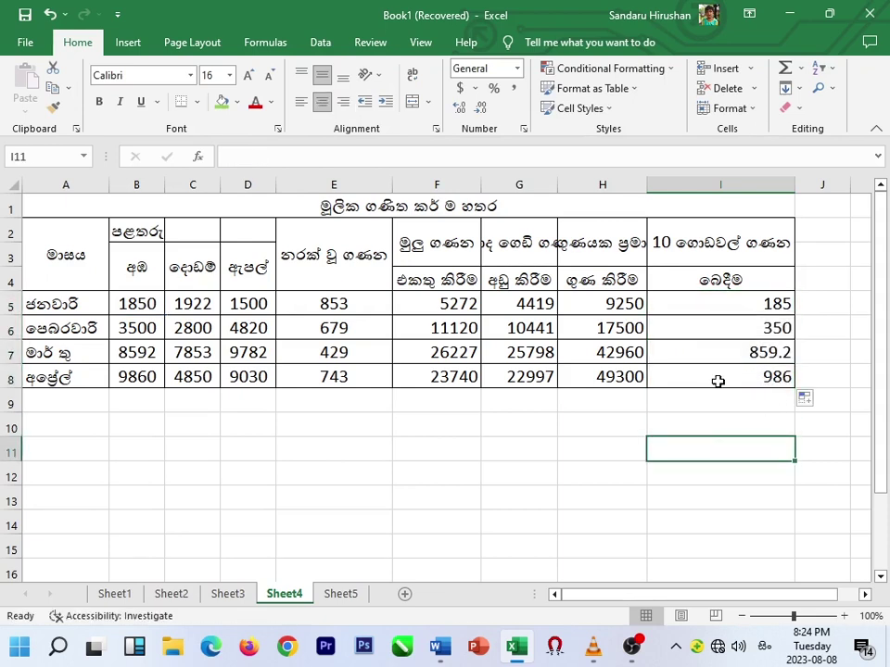
key(ctrl+Page_Down)
Merge and centre the Sheet5 heading cells C2:C3 and D2:D3.
drag(286, 260, 287, 274)
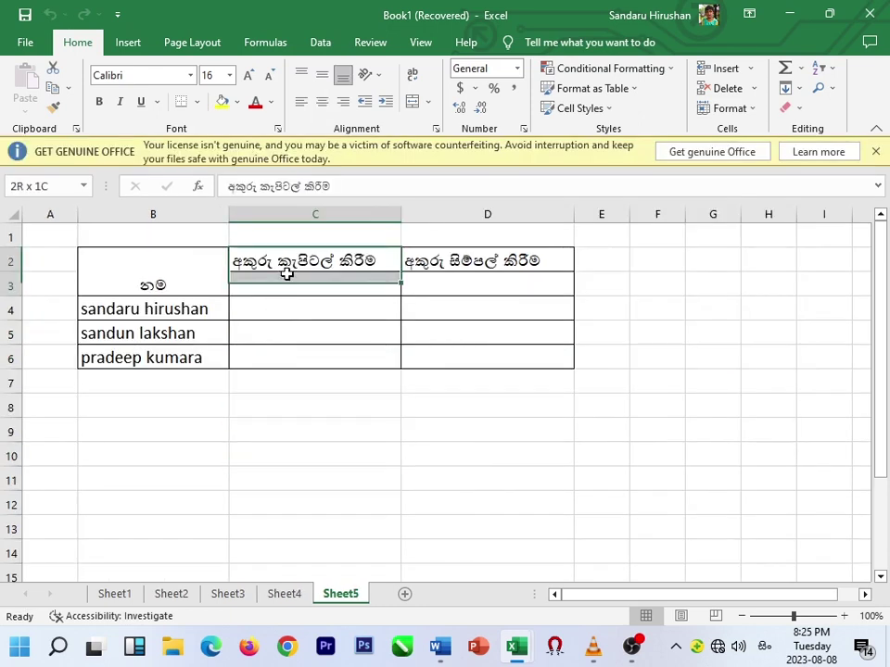
click(877, 157)
click(412, 101)
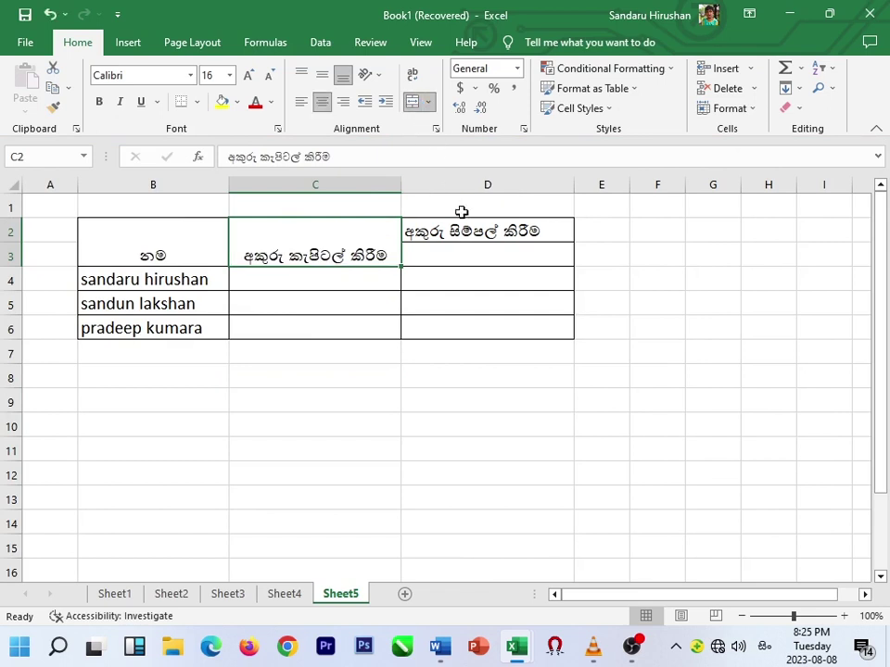
drag(461, 230, 457, 251)
click(412, 101)
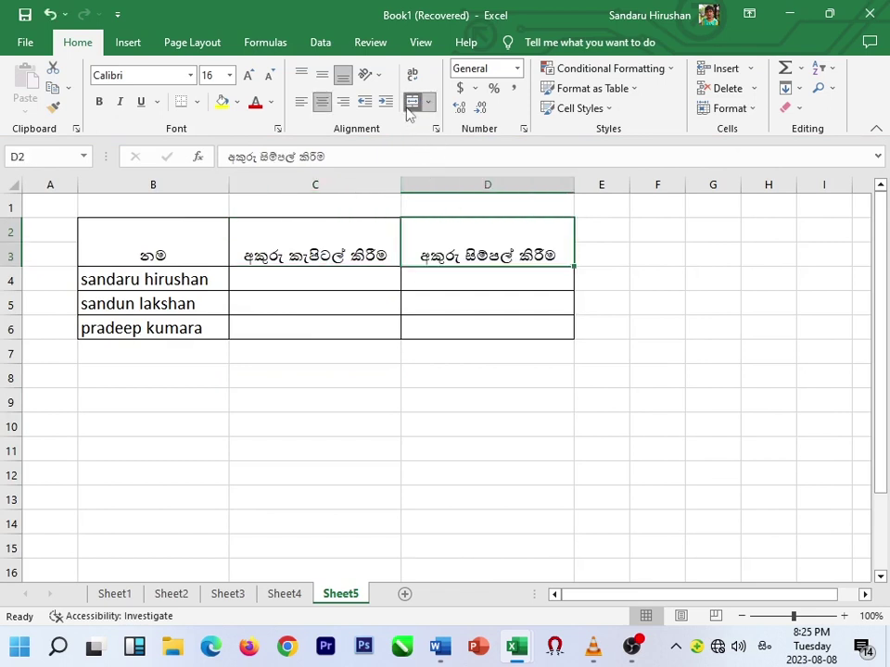
Switch input to English and enter =UPPER(B4) in C4.
click(363, 282)
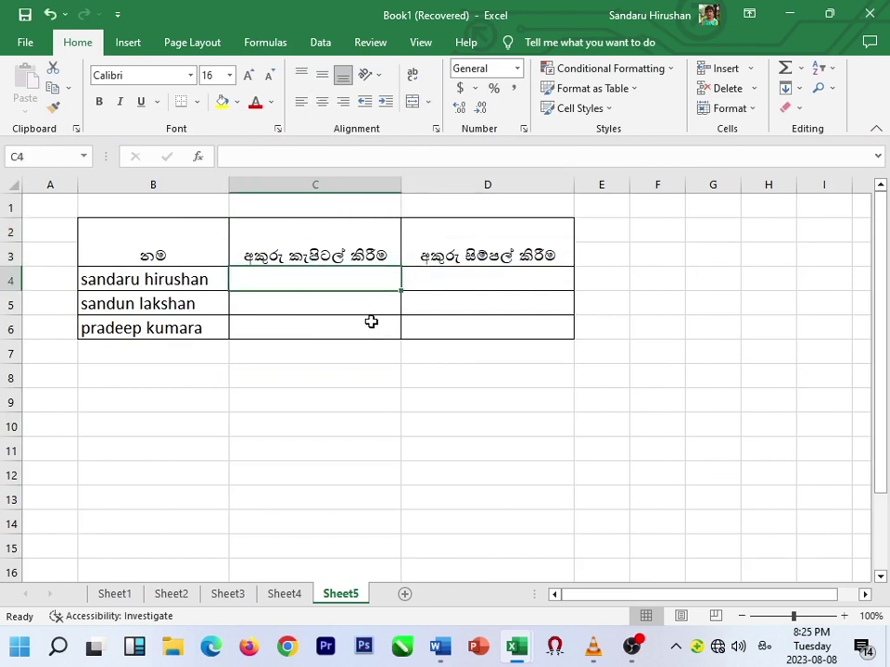
click(765, 646)
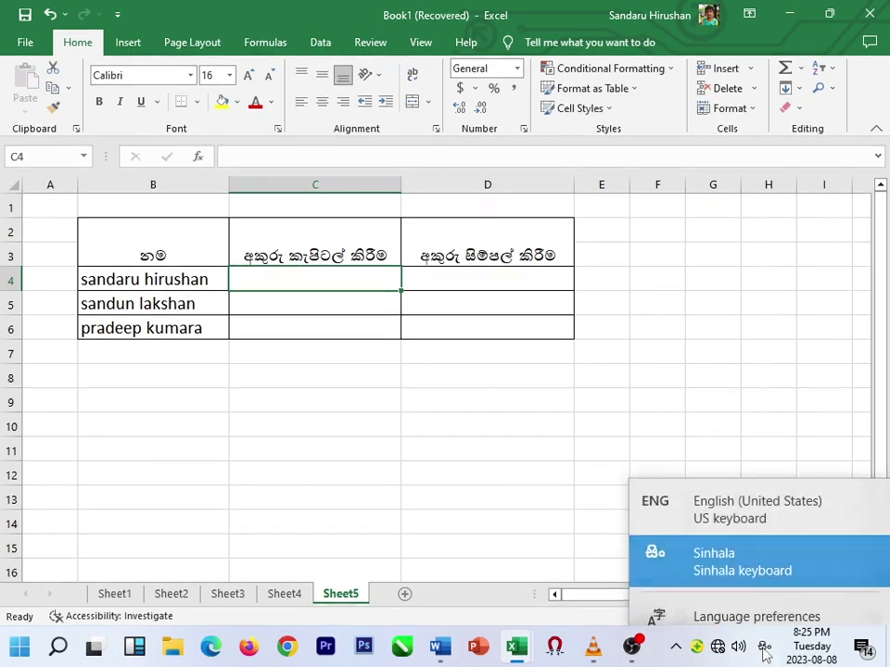
click(732, 496)
click(308, 300)
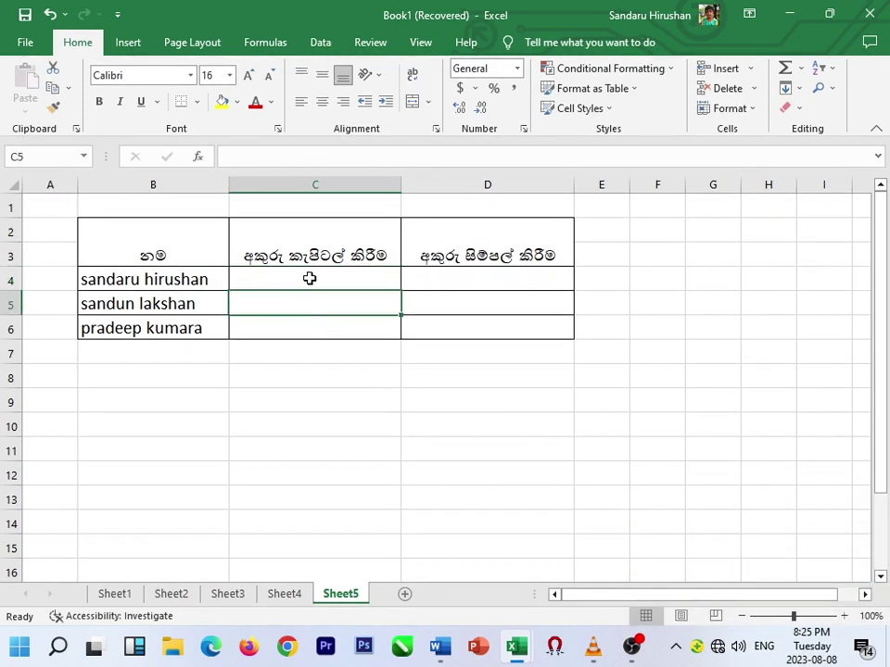
click(310, 278)
text(=)
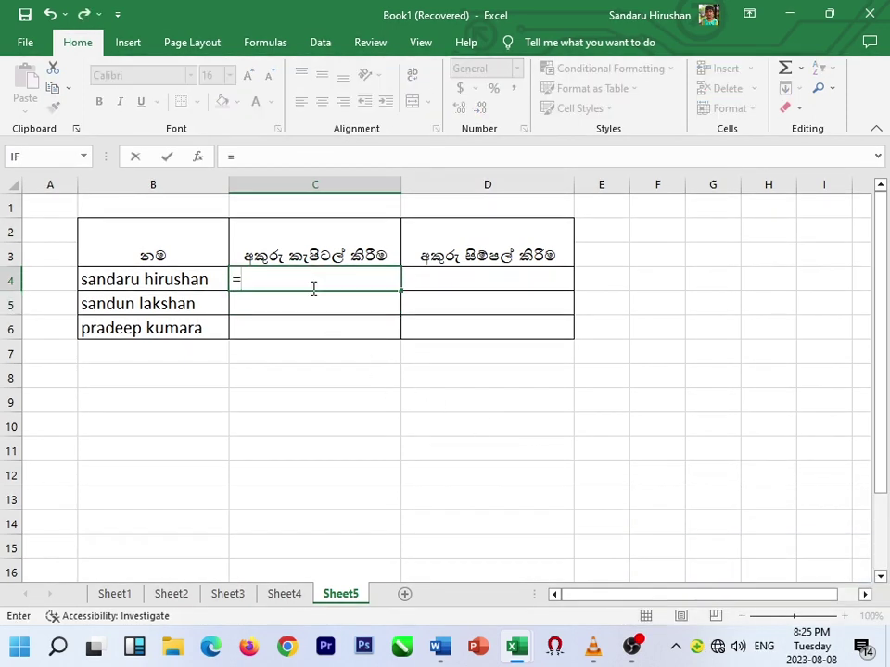
text(up)
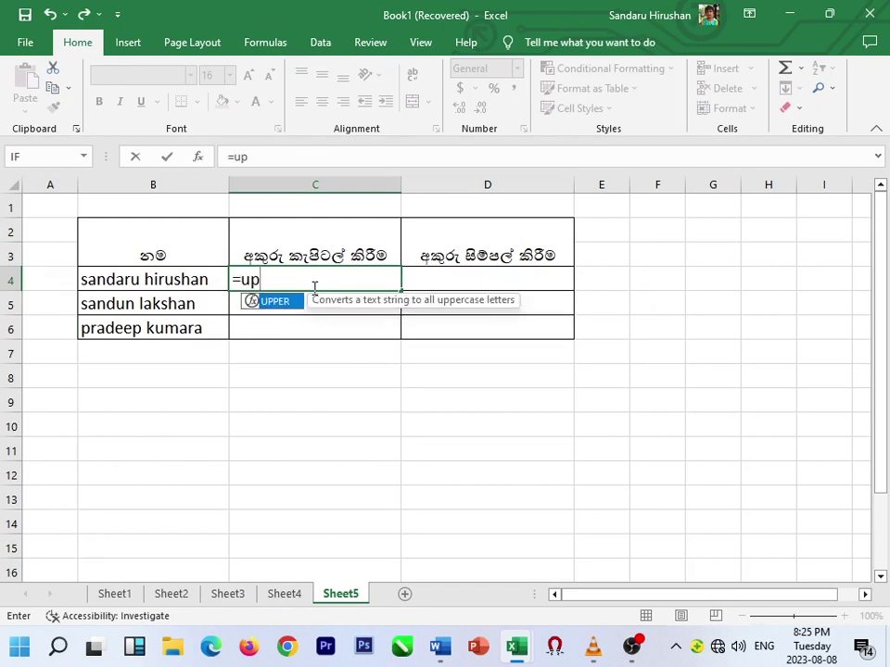
text(p)
double_click(285, 308)
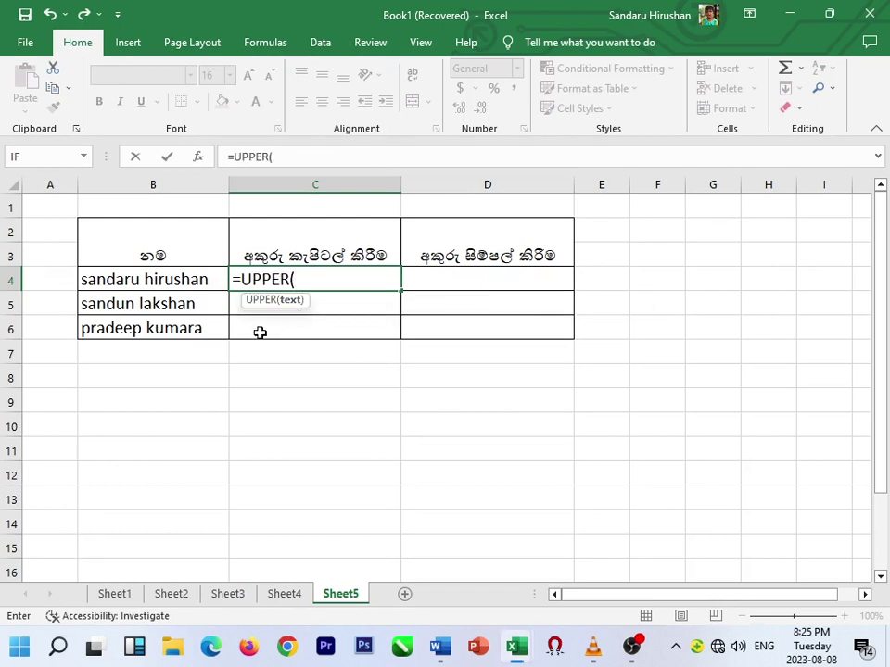
click(155, 280)
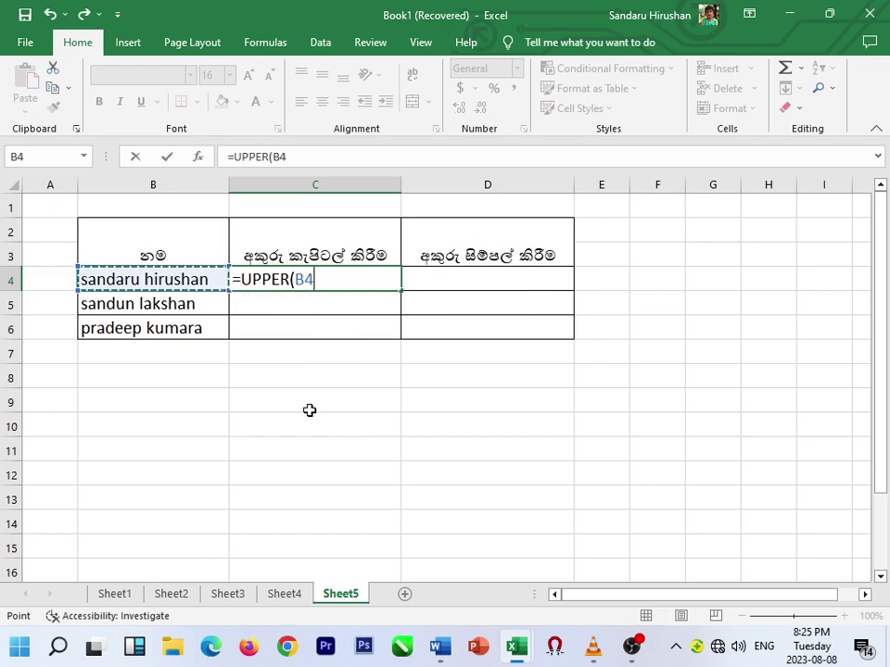
key(Return)
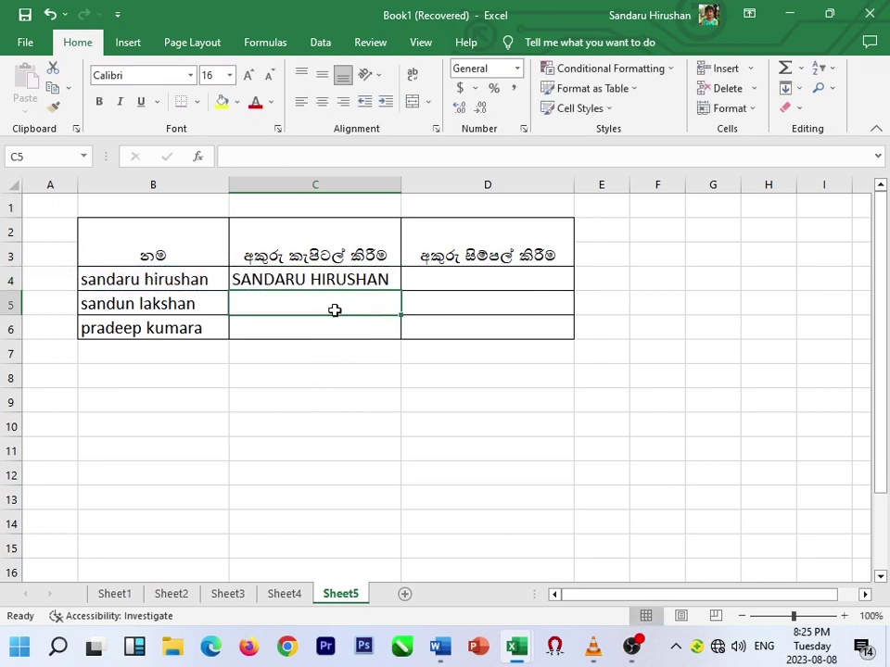
Enter =UPPER(B5) in C5 and fill it down to C6.
text(=)
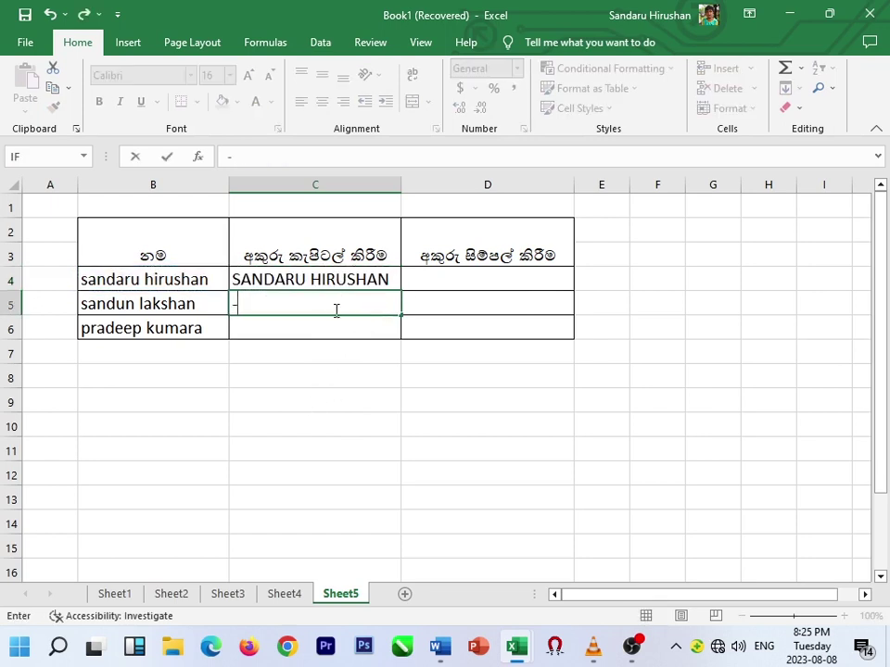
key(BackSpace)
text(=)
click(180, 304)
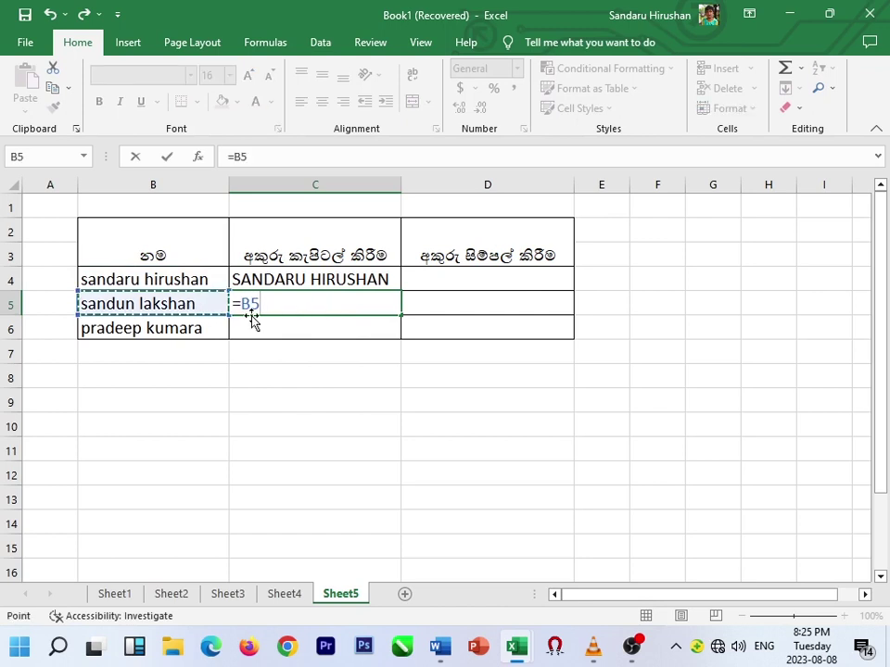
key(BackSpace)
key(BackSpace)
text(u)
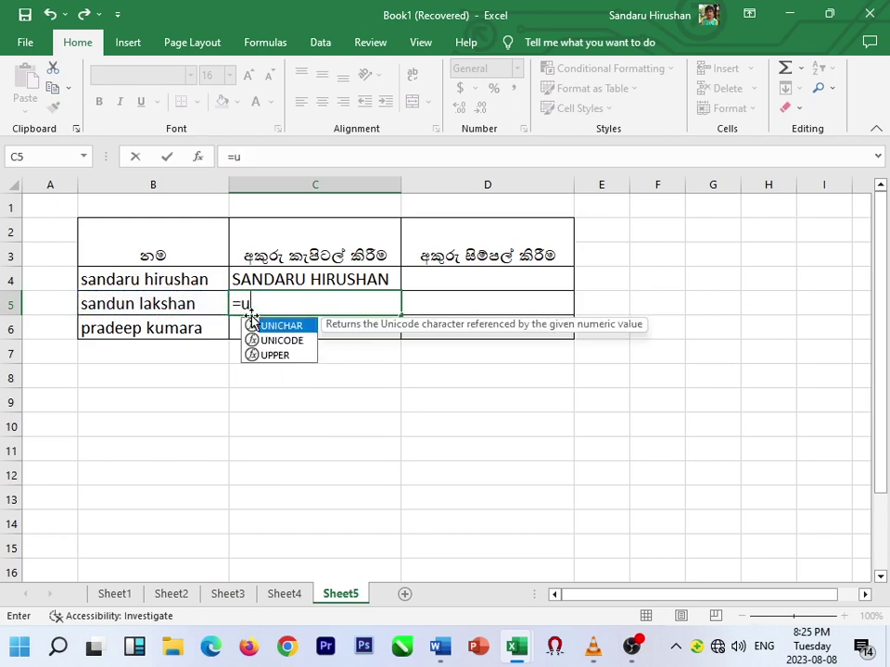
text(pp)
double_click(288, 332)
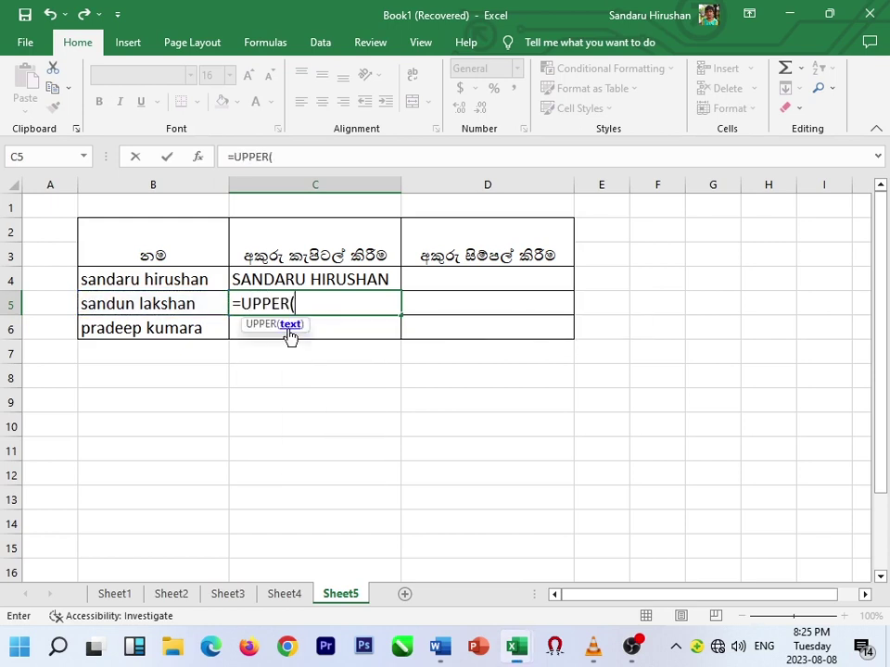
click(169, 306)
key(Return)
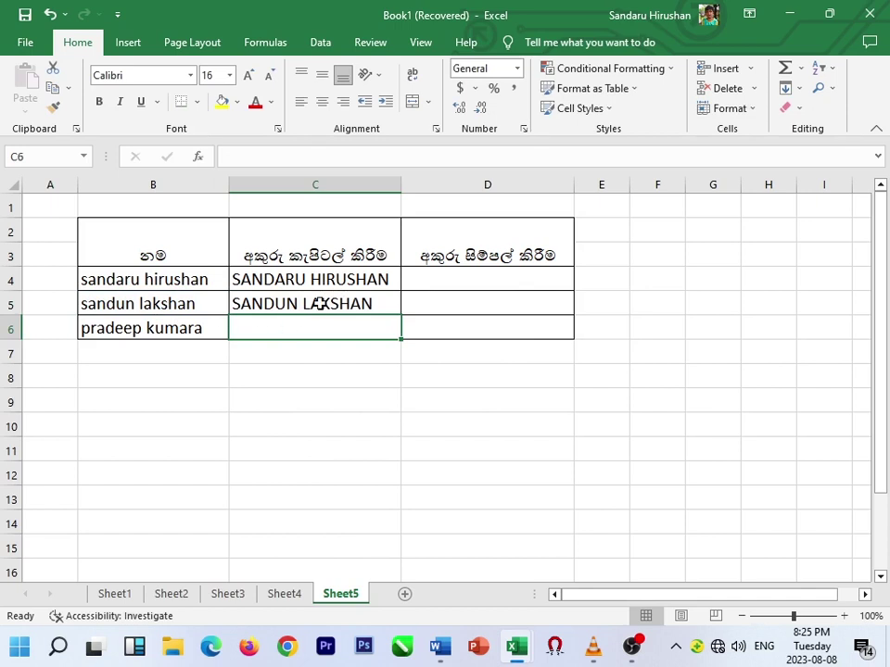
click(318, 304)
drag(402, 316, 403, 336)
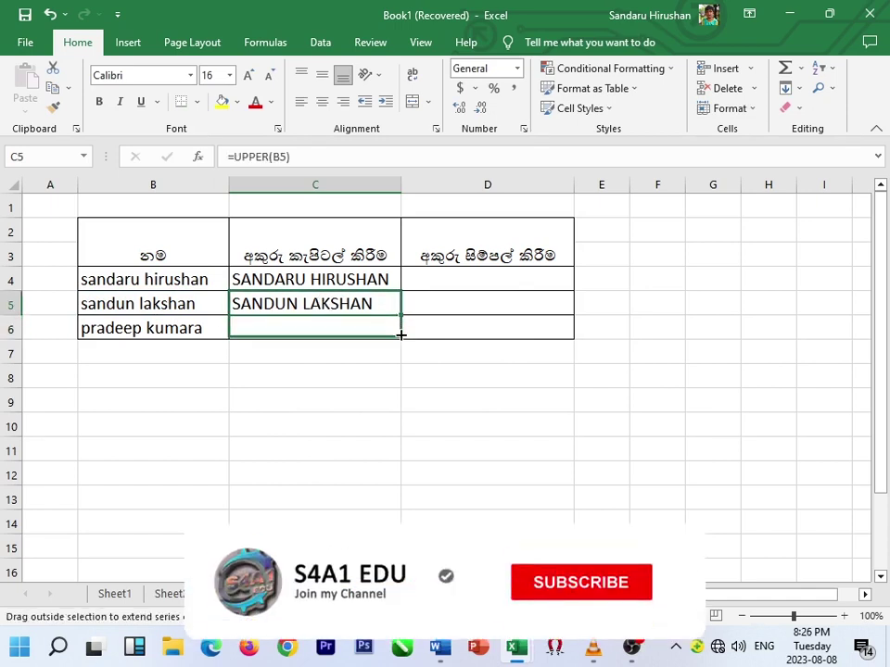
Enter =LOWER(C4) in D4 to turn the first capitalised name lowercase.
click(491, 283)
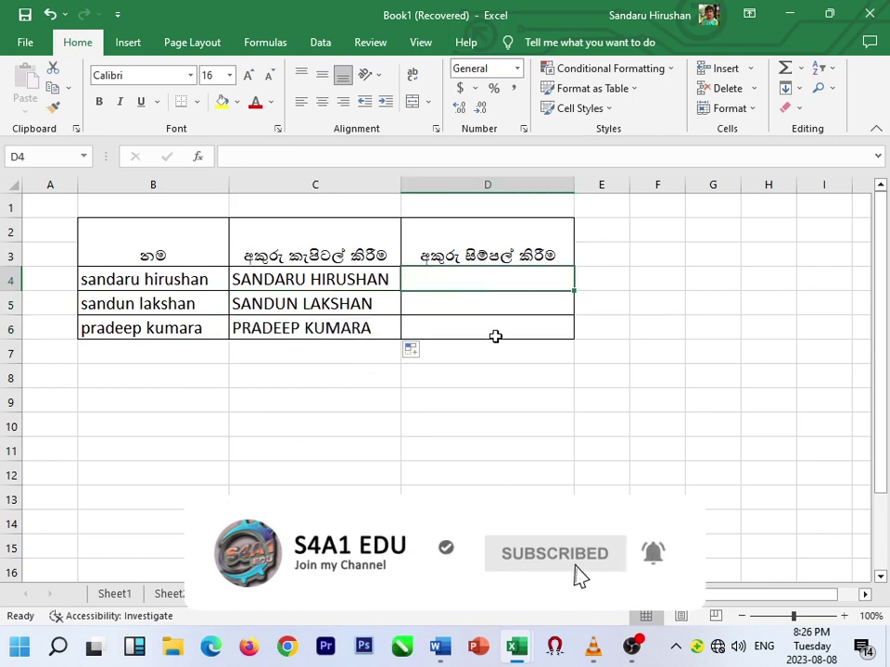
text(=)
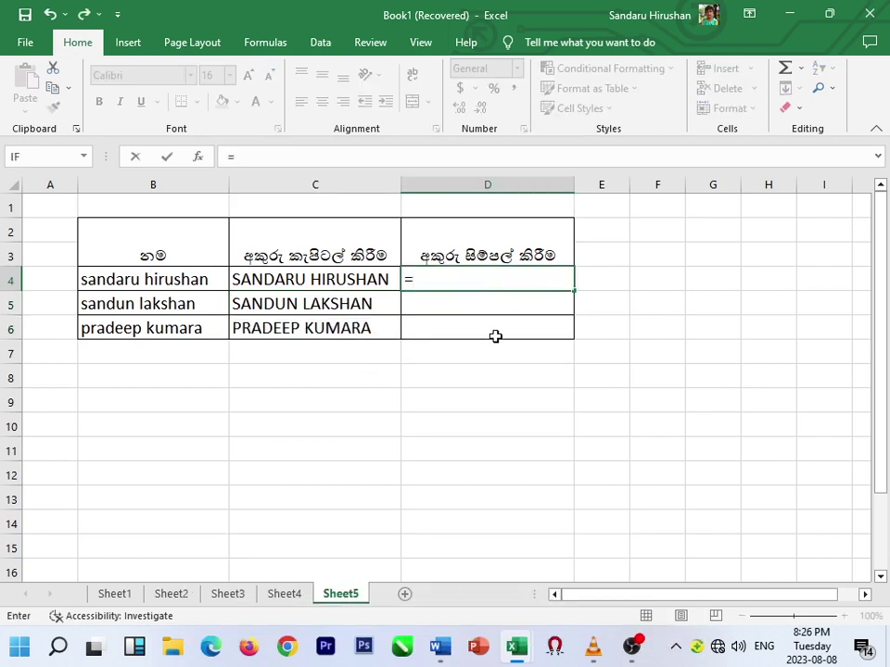
text(lo)
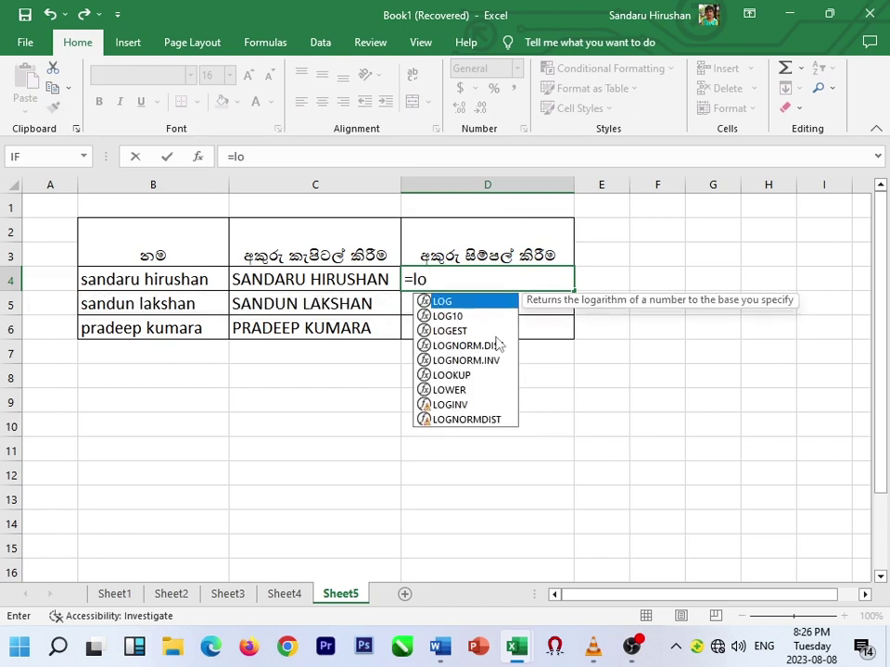
text(w)
double_click(461, 302)
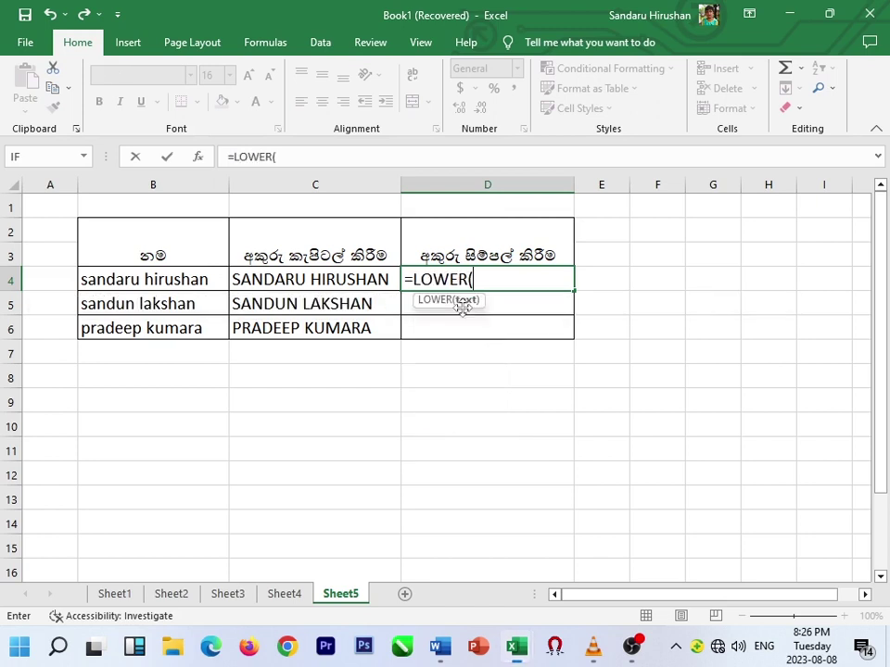
click(301, 279)
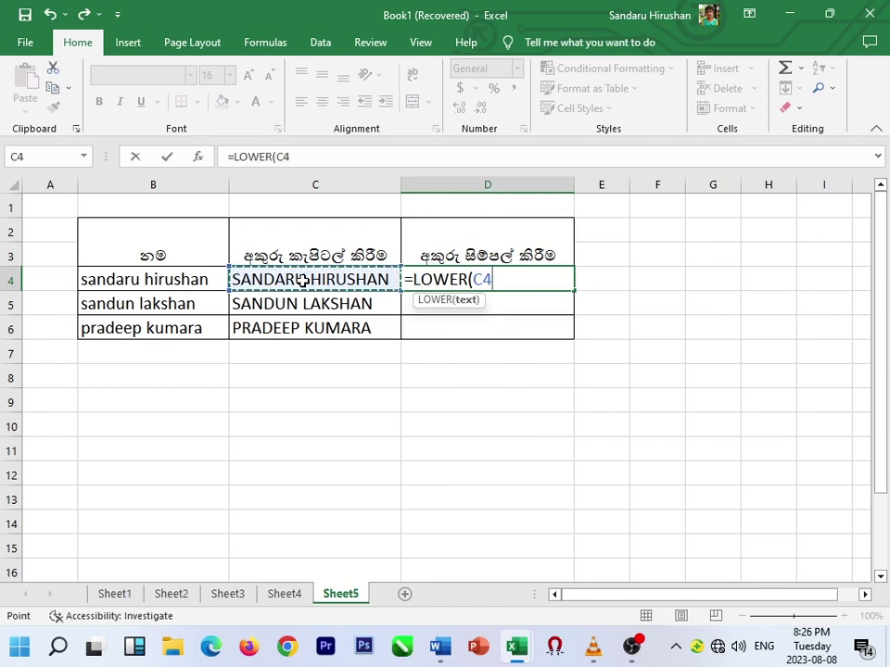
key(Return)
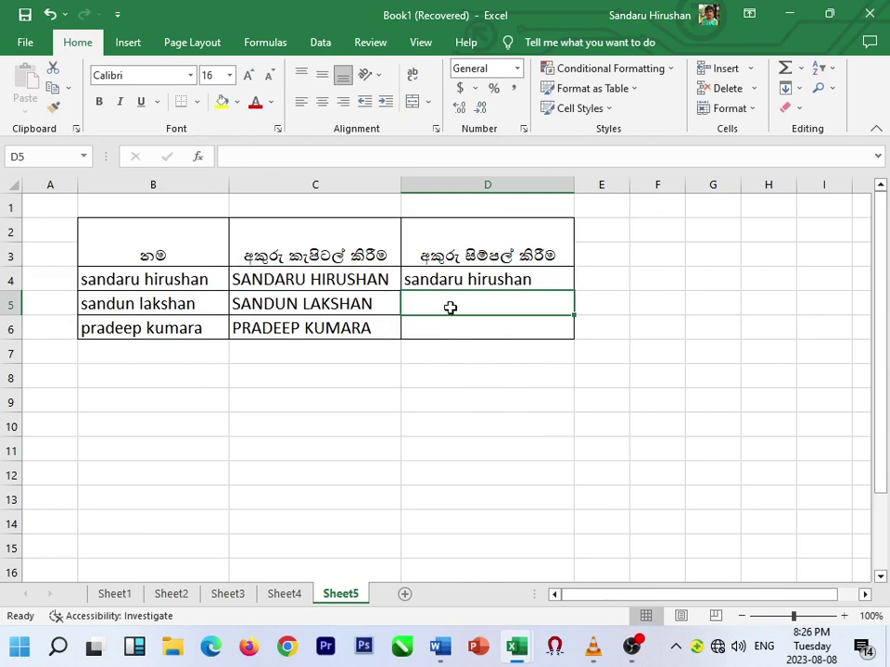
click(459, 280)
Enter =LOWER(C5) in D5 and fill it down to D6.
click(526, 304)
text(=)
click(324, 309)
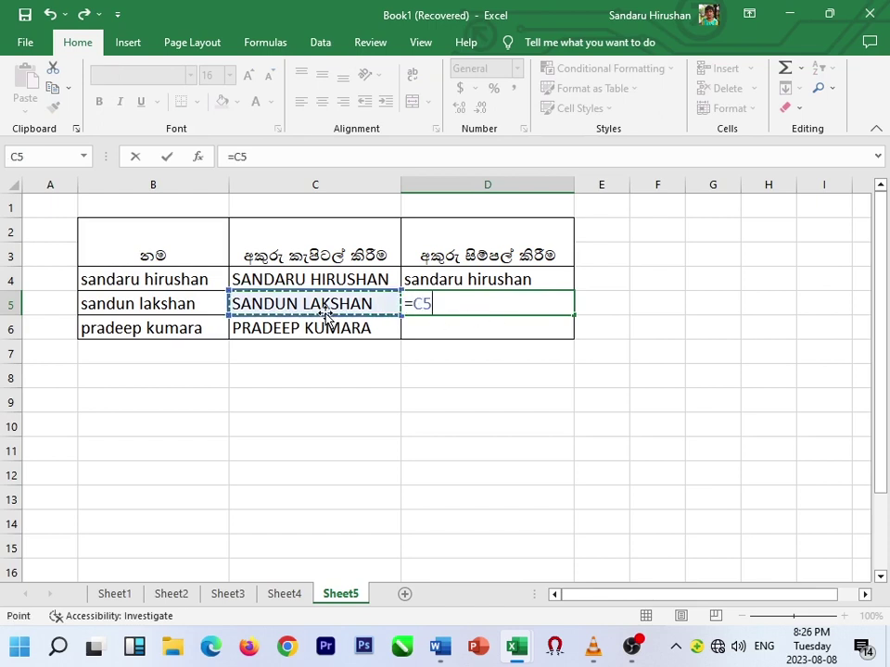
text(lowe)
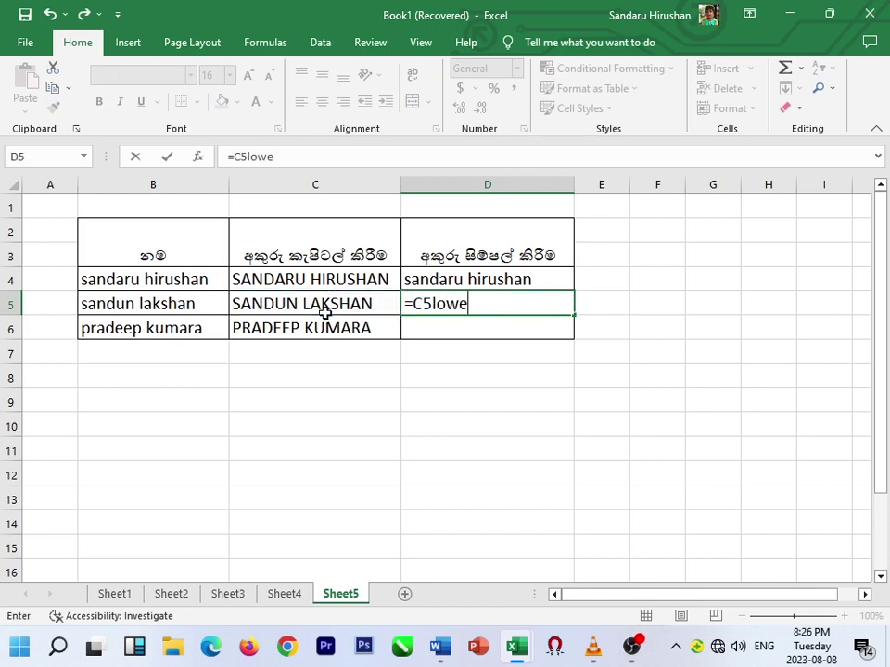
key(BackSpace)
key(BackSpace)
key(BackSpace)
key(BackSpace)
key(BackSpace)
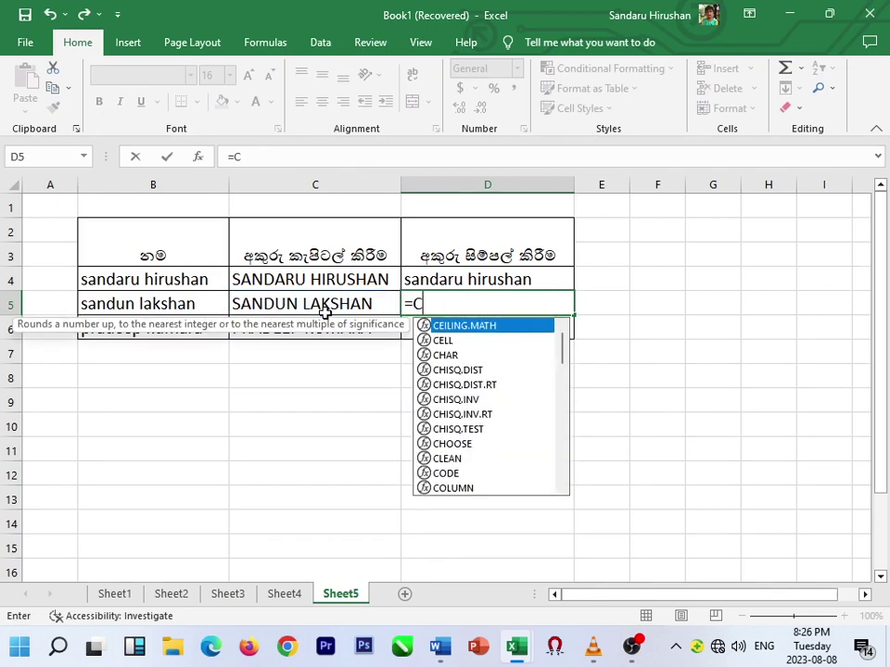
key(BackSpace)
text(low)
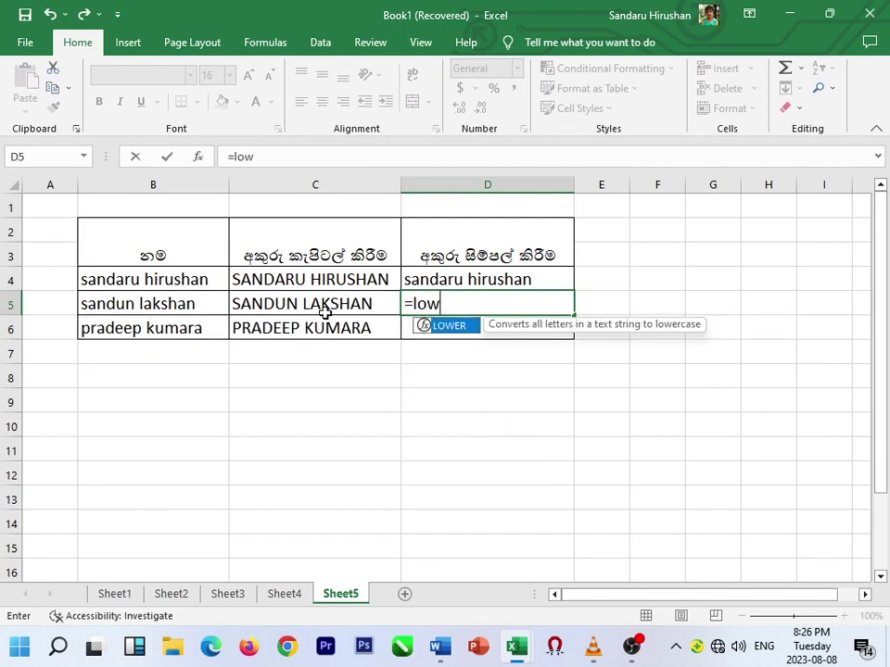
double_click(458, 330)
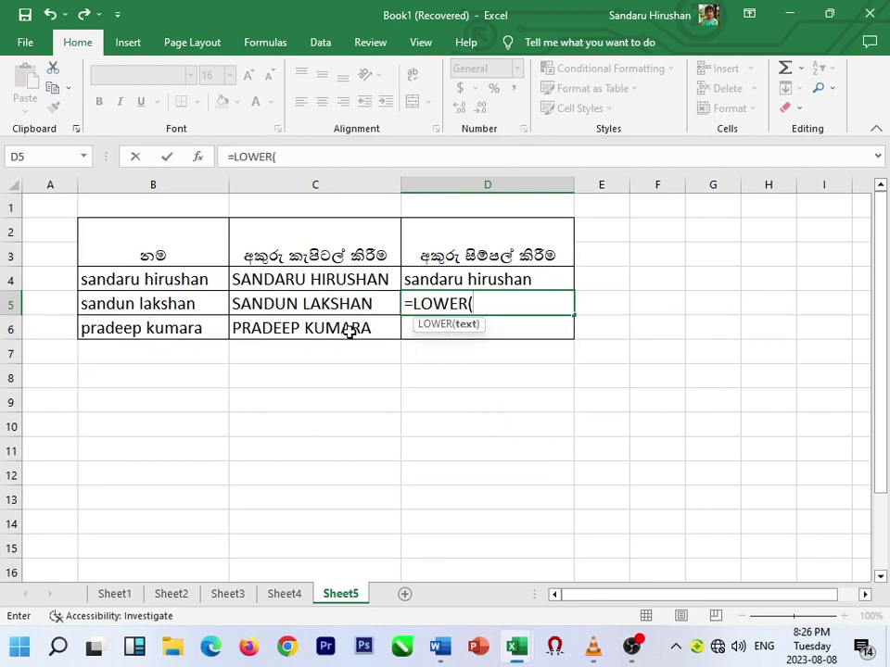
click(316, 298)
key(Return)
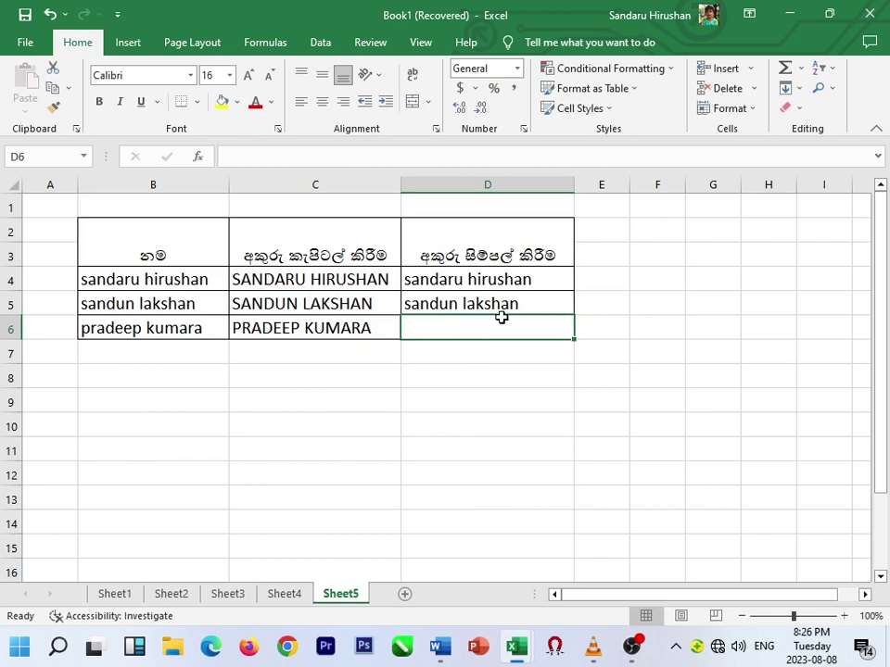
click(487, 304)
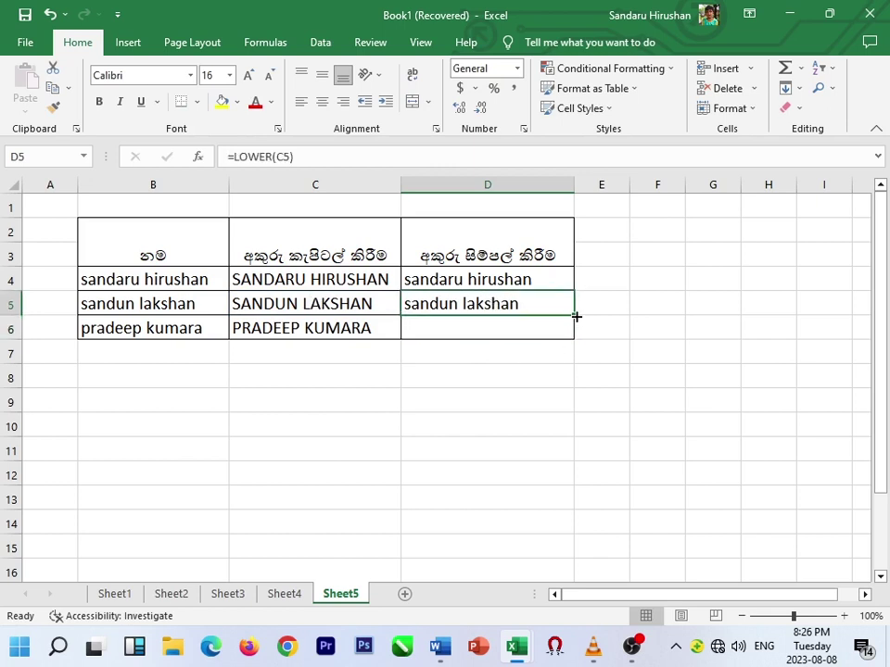
drag(574, 329, 574, 330)
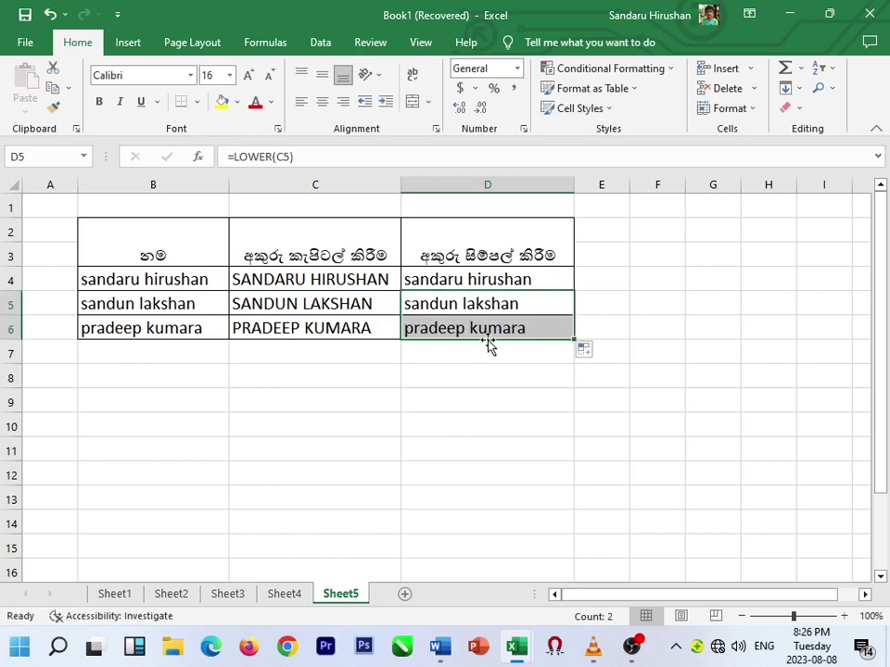
click(395, 391)
Go through the sheet tabs to Sheet1's subject marks table.
click(284, 595)
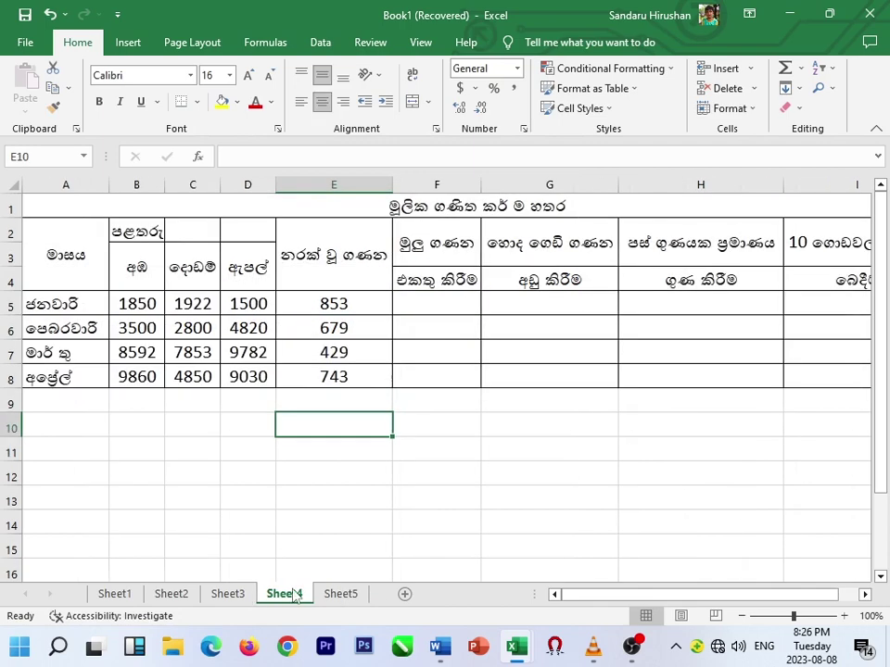
click(227, 595)
click(171, 595)
click(120, 594)
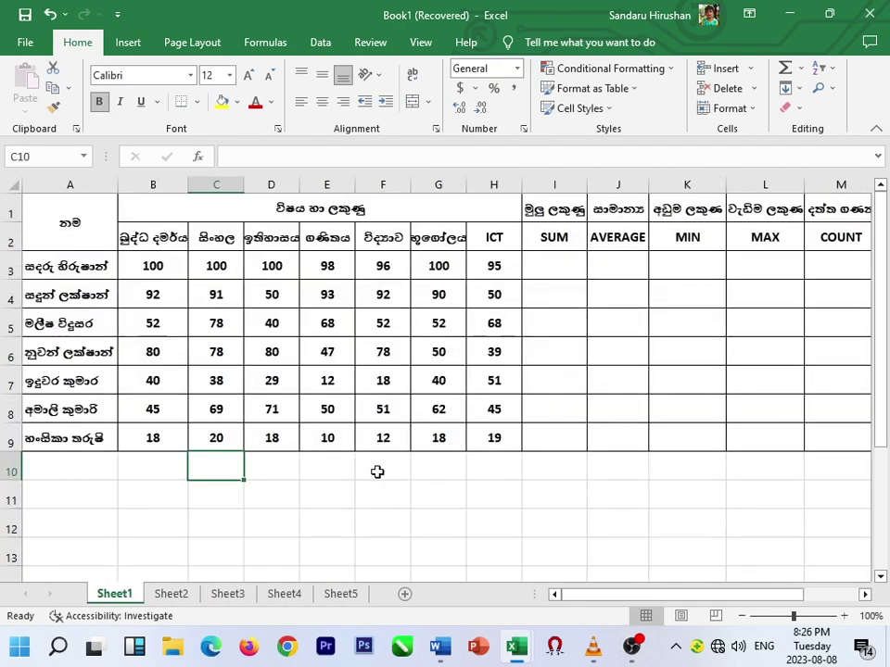